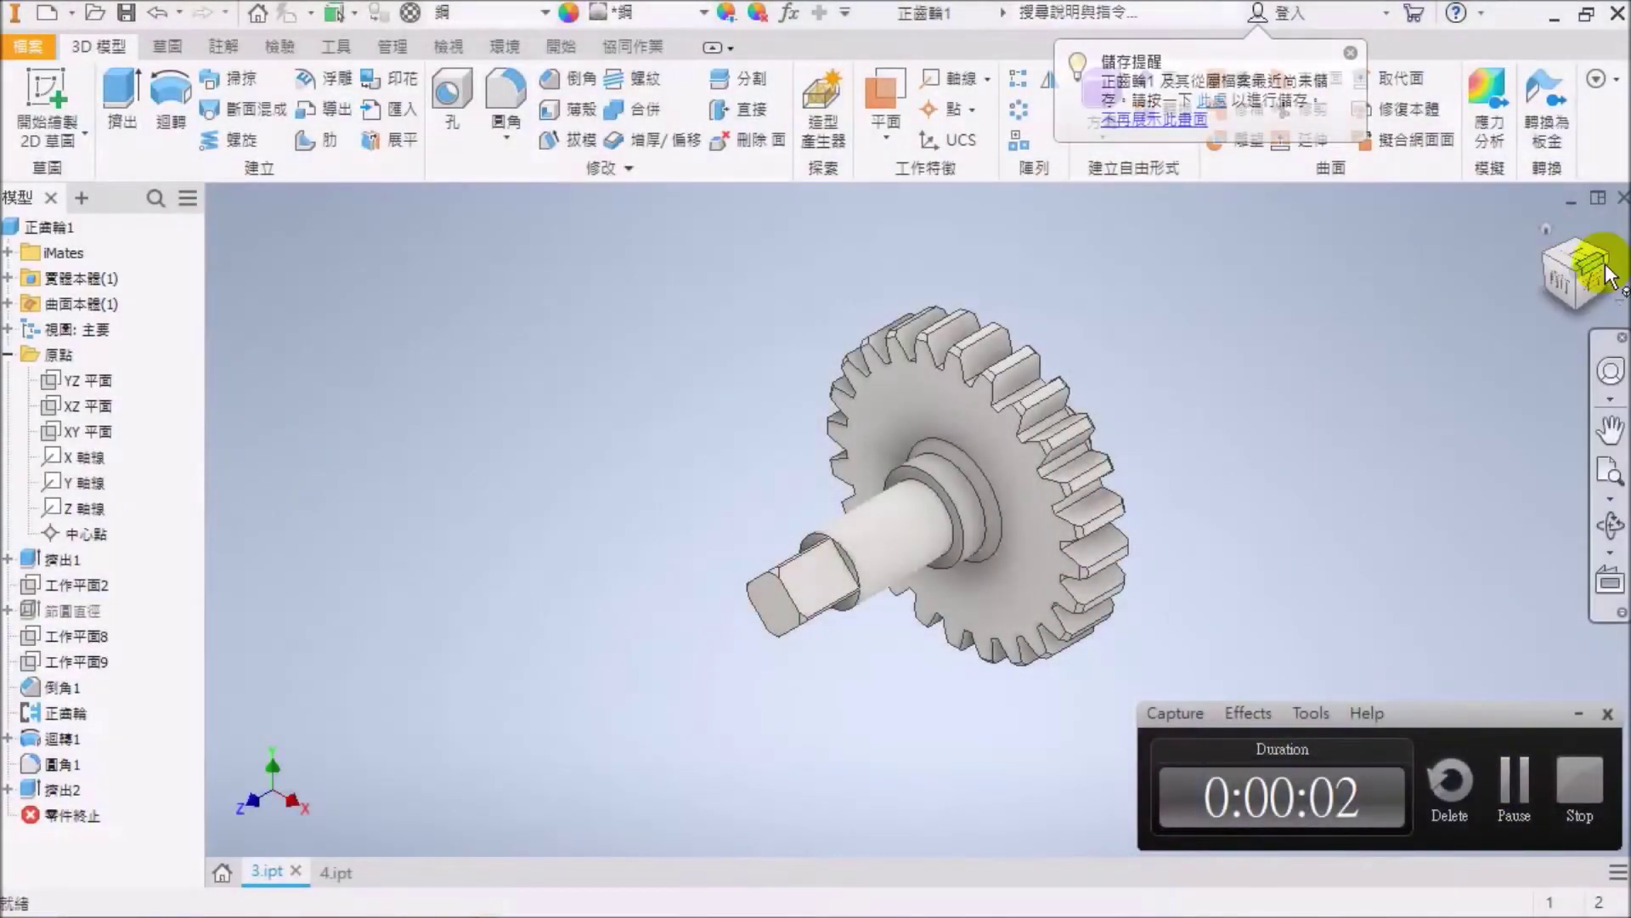
Show the gear-on-shaft model in the Right view from the ViewCube.
left_click(1582, 270)
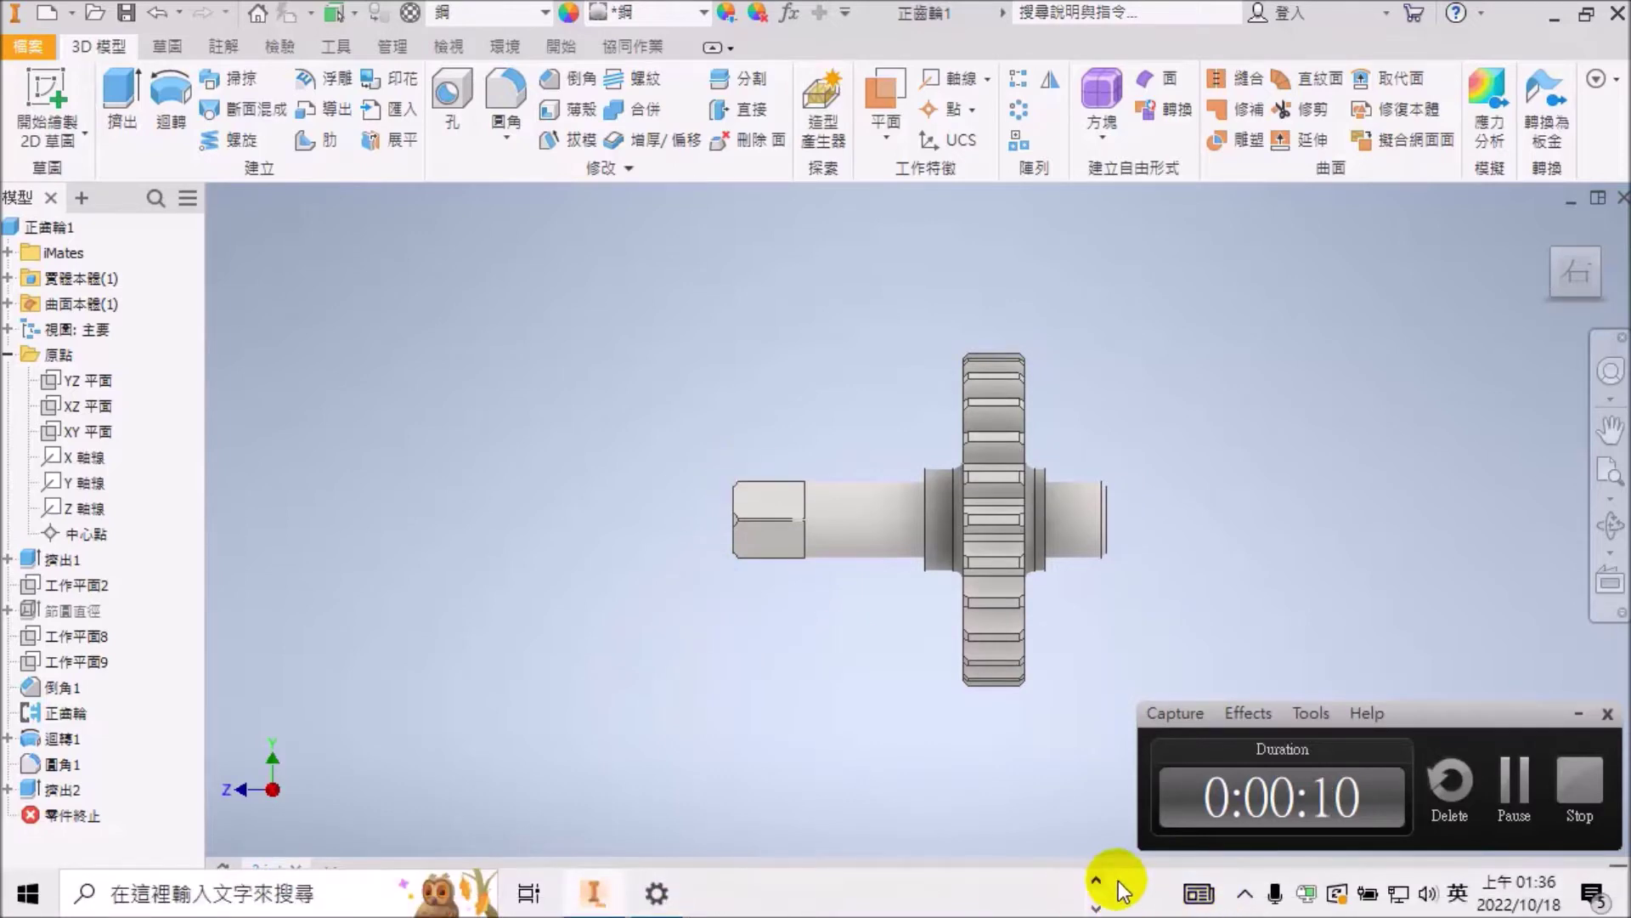
Scroll the PDF to the part 4 stepped-shaft drawing and its 12-tooth gear data table.
left_click(1058, 888)
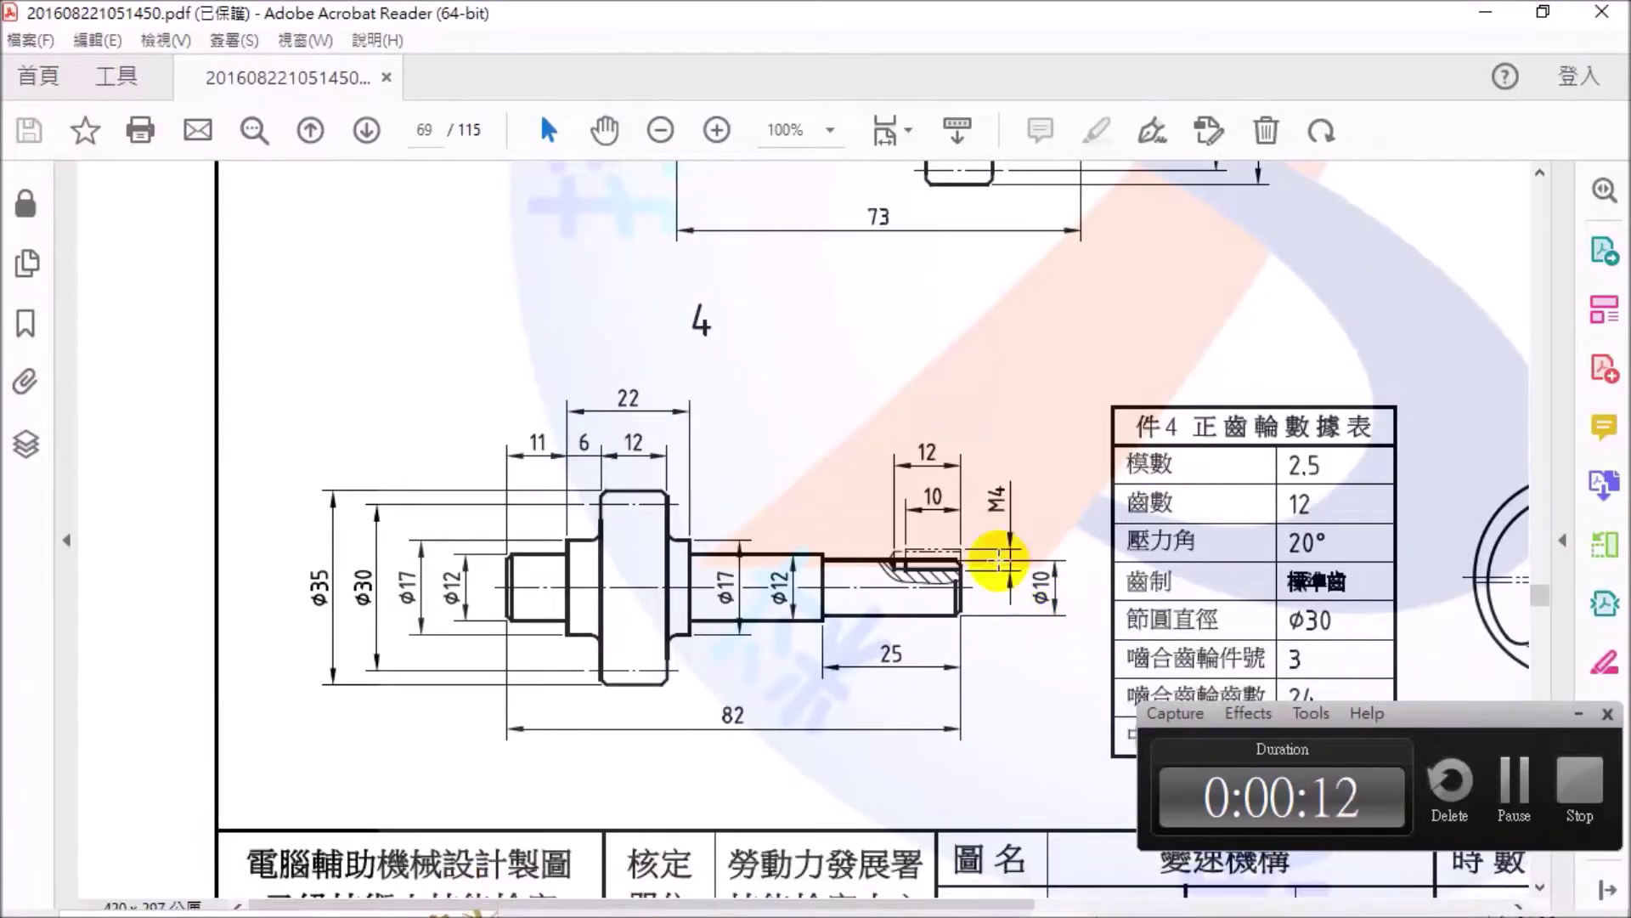
scroll(978, 552, "up", 5)
scroll(977, 552, "up", 2)
scroll(977, 554, "up", 3)
scroll(977, 553, "up", 1)
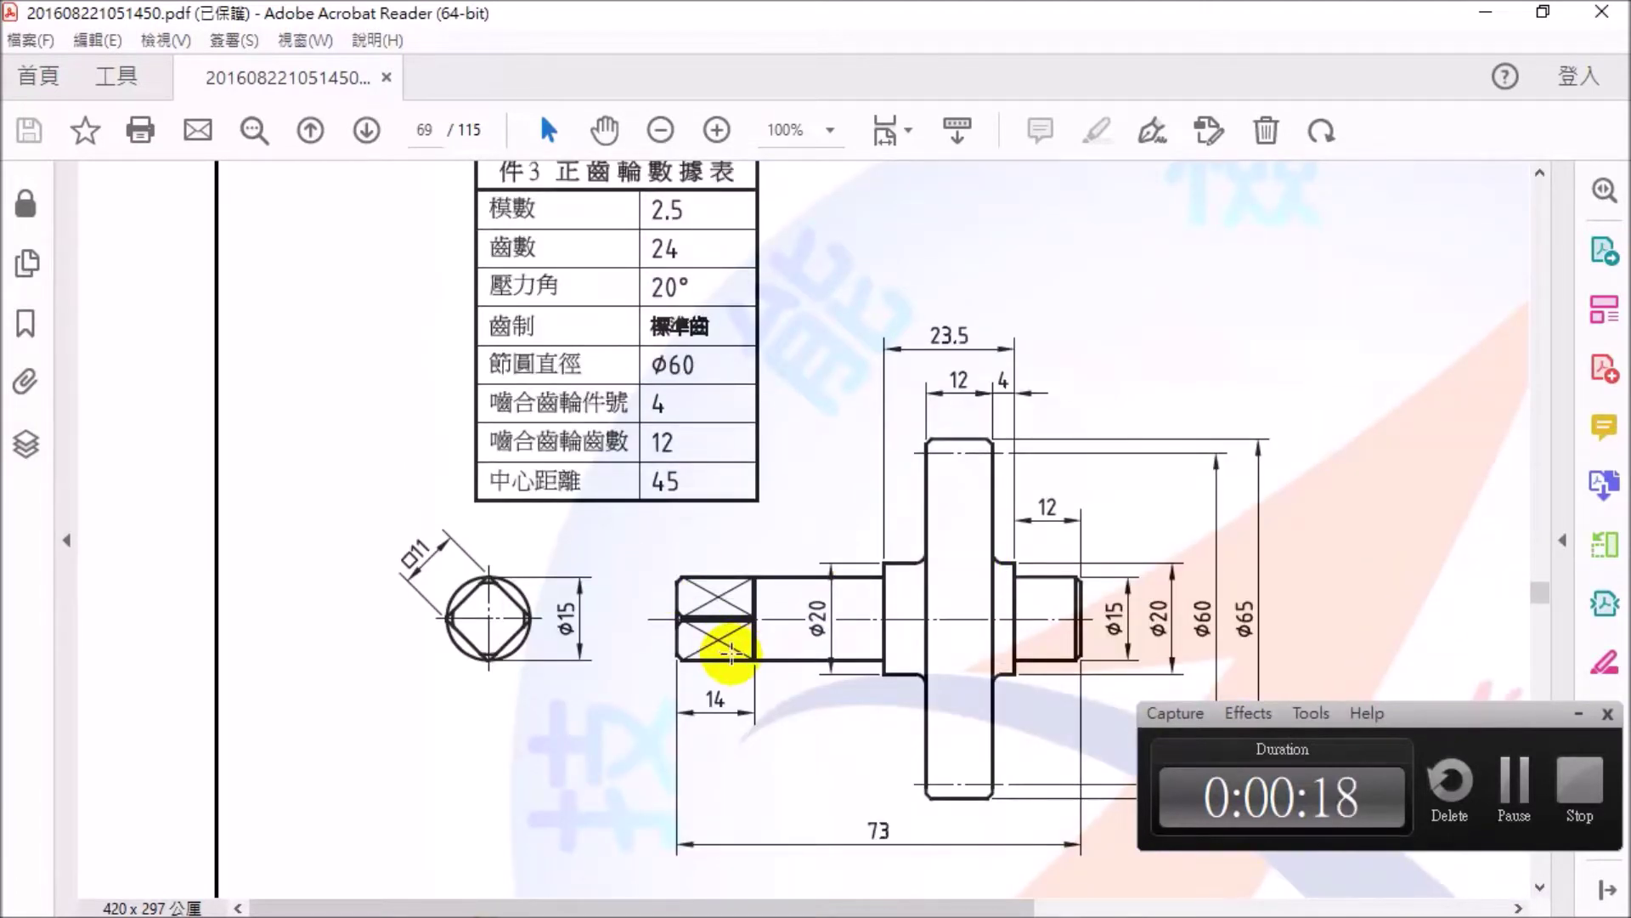
scroll(739, 644, "down", 5)
scroll(755, 635, "down", 4)
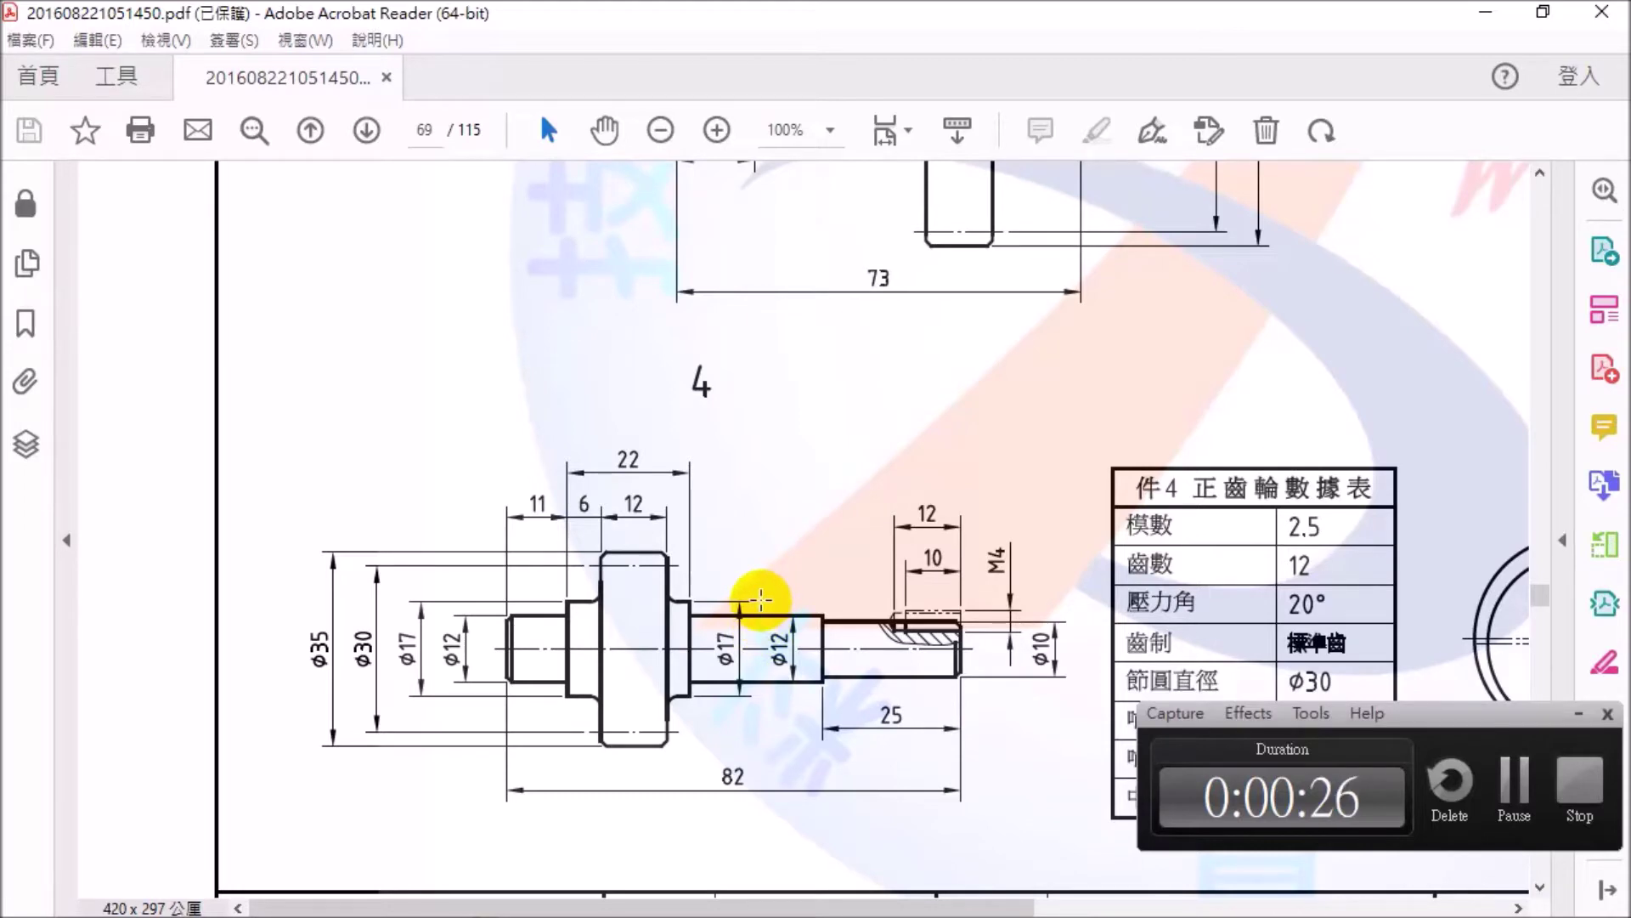
scroll(760, 600, "down", 3)
scroll(760, 600, "down", 1)
scroll(757, 593, "up", 1)
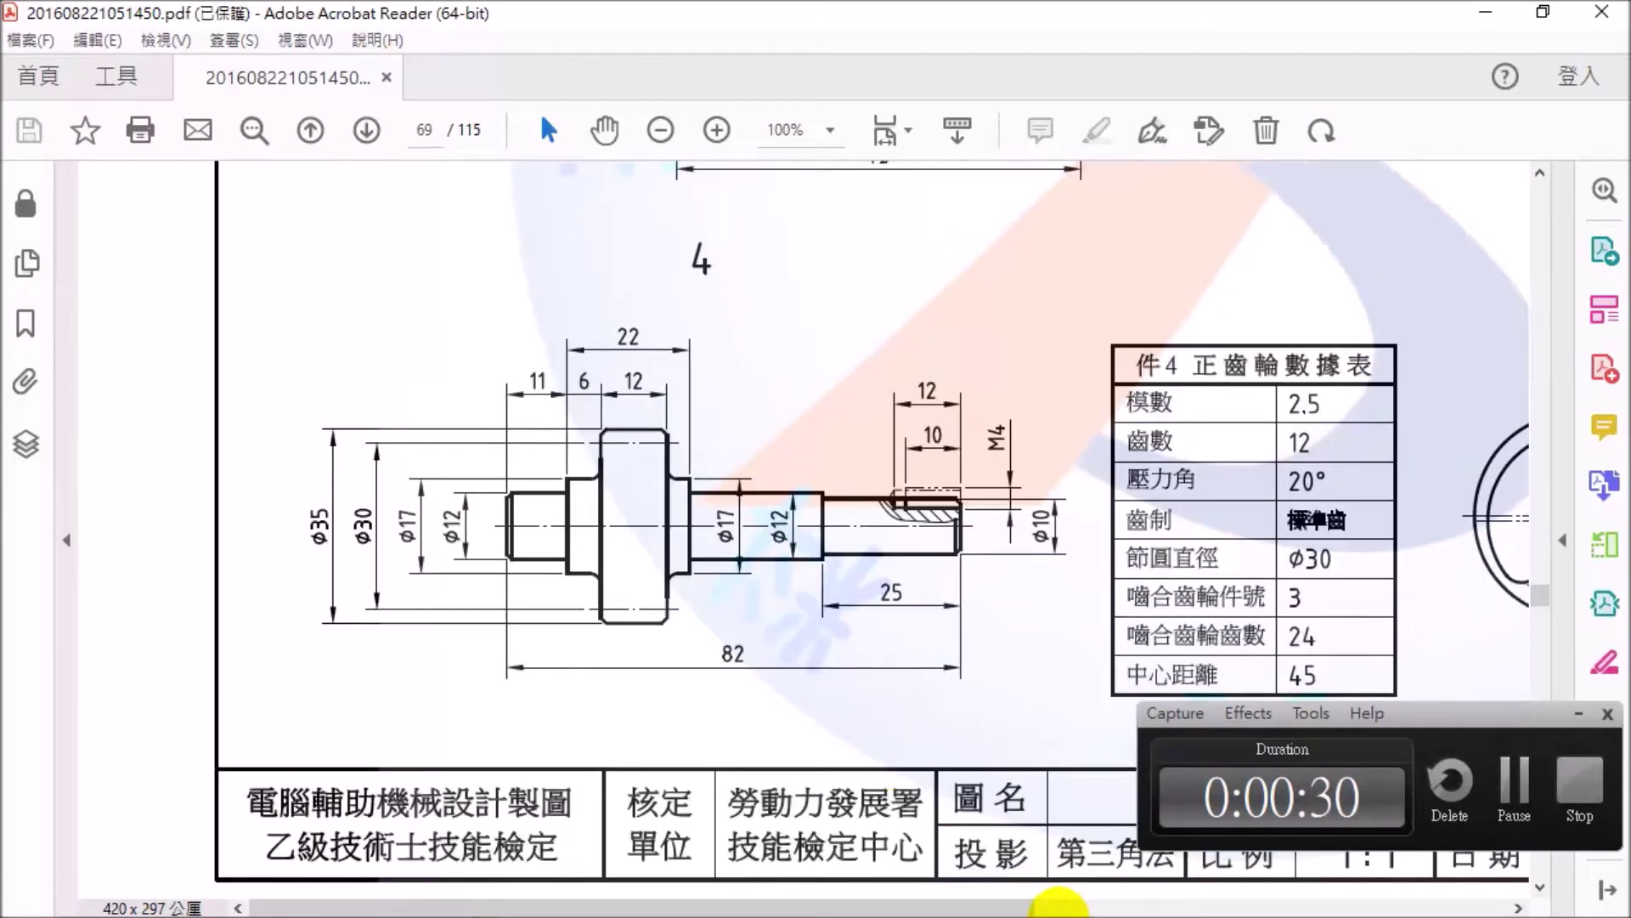
left_click(1054, 906)
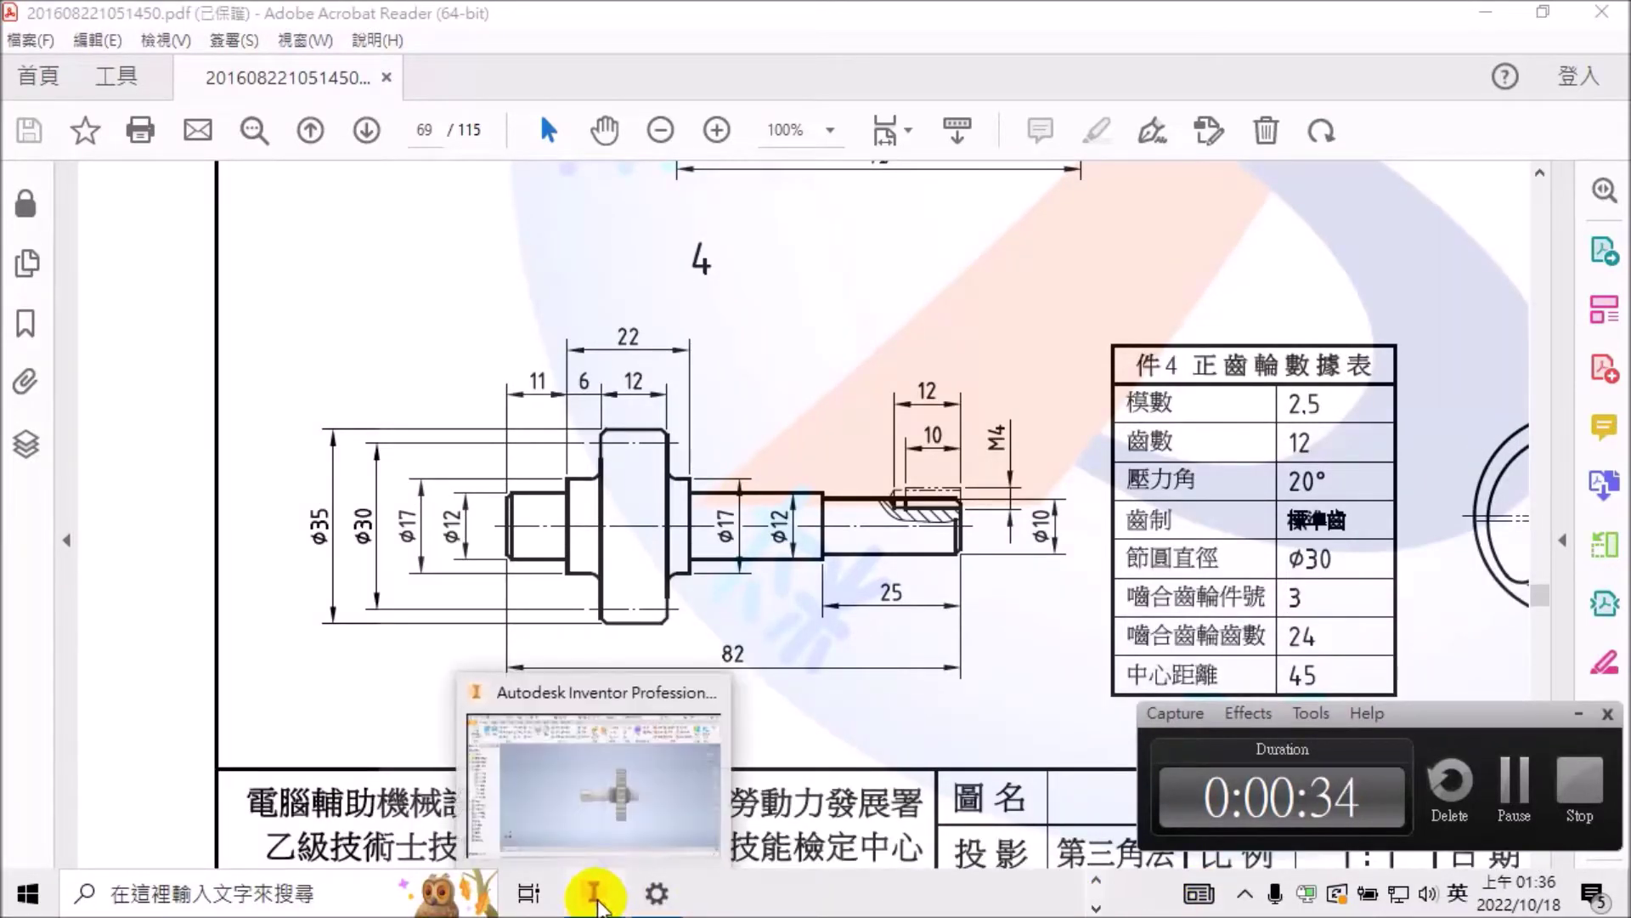
left_click(594, 892)
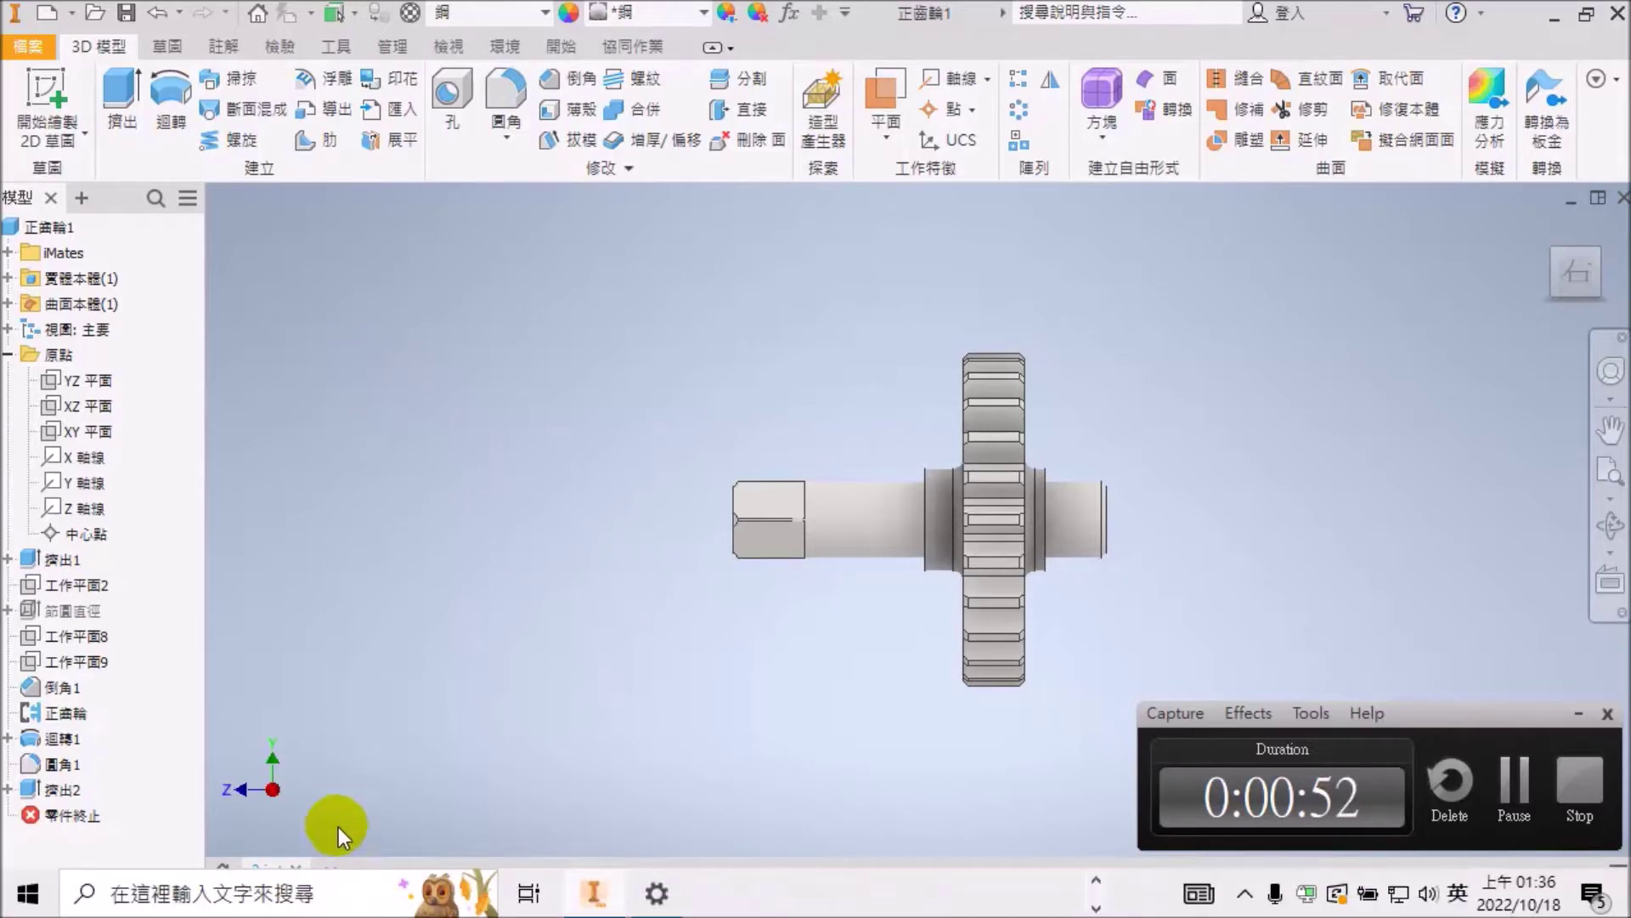
Save and close 3.ipt, then roll 4.ipt back to before the gear feature.
left_click(341, 870)
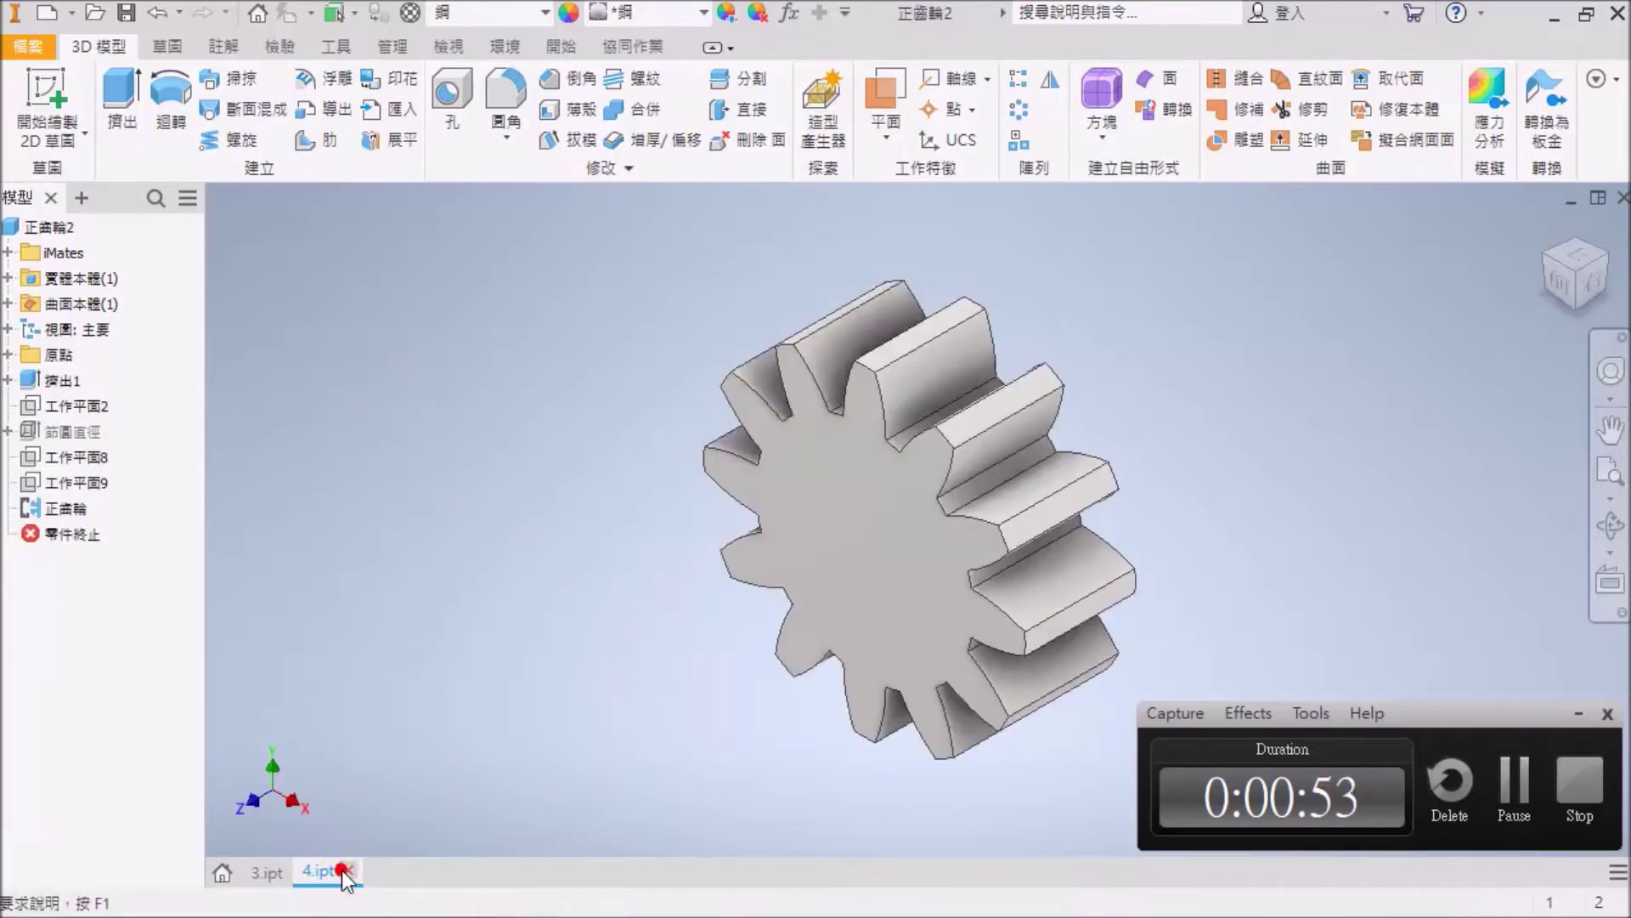
left_click(253, 877)
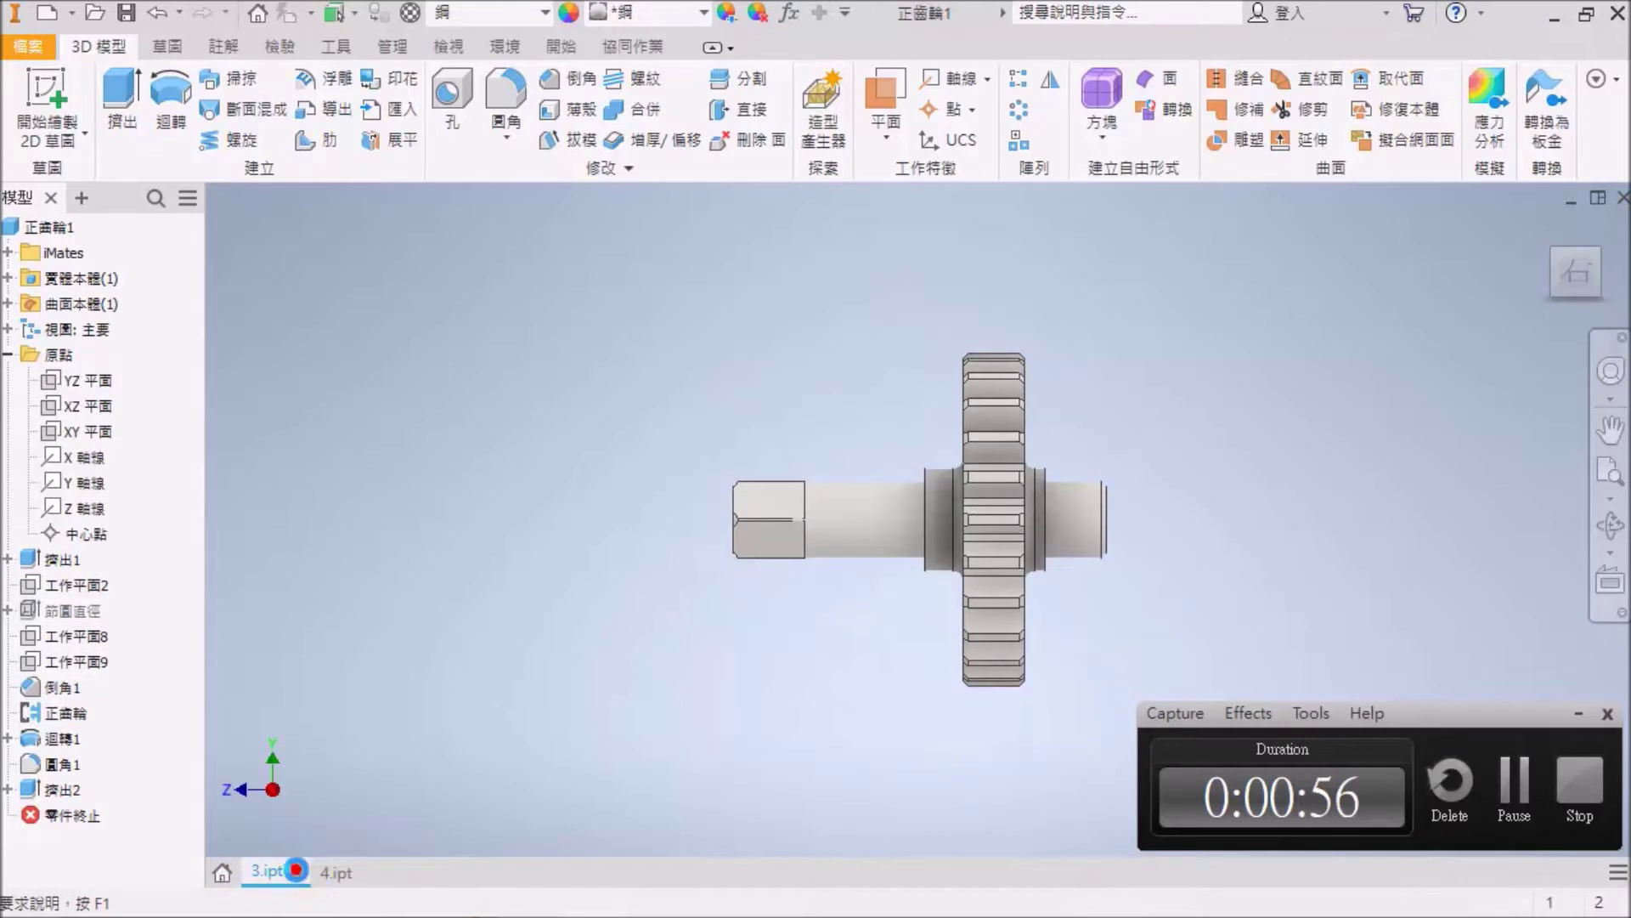
left_click(297, 870)
left_click(637, 501)
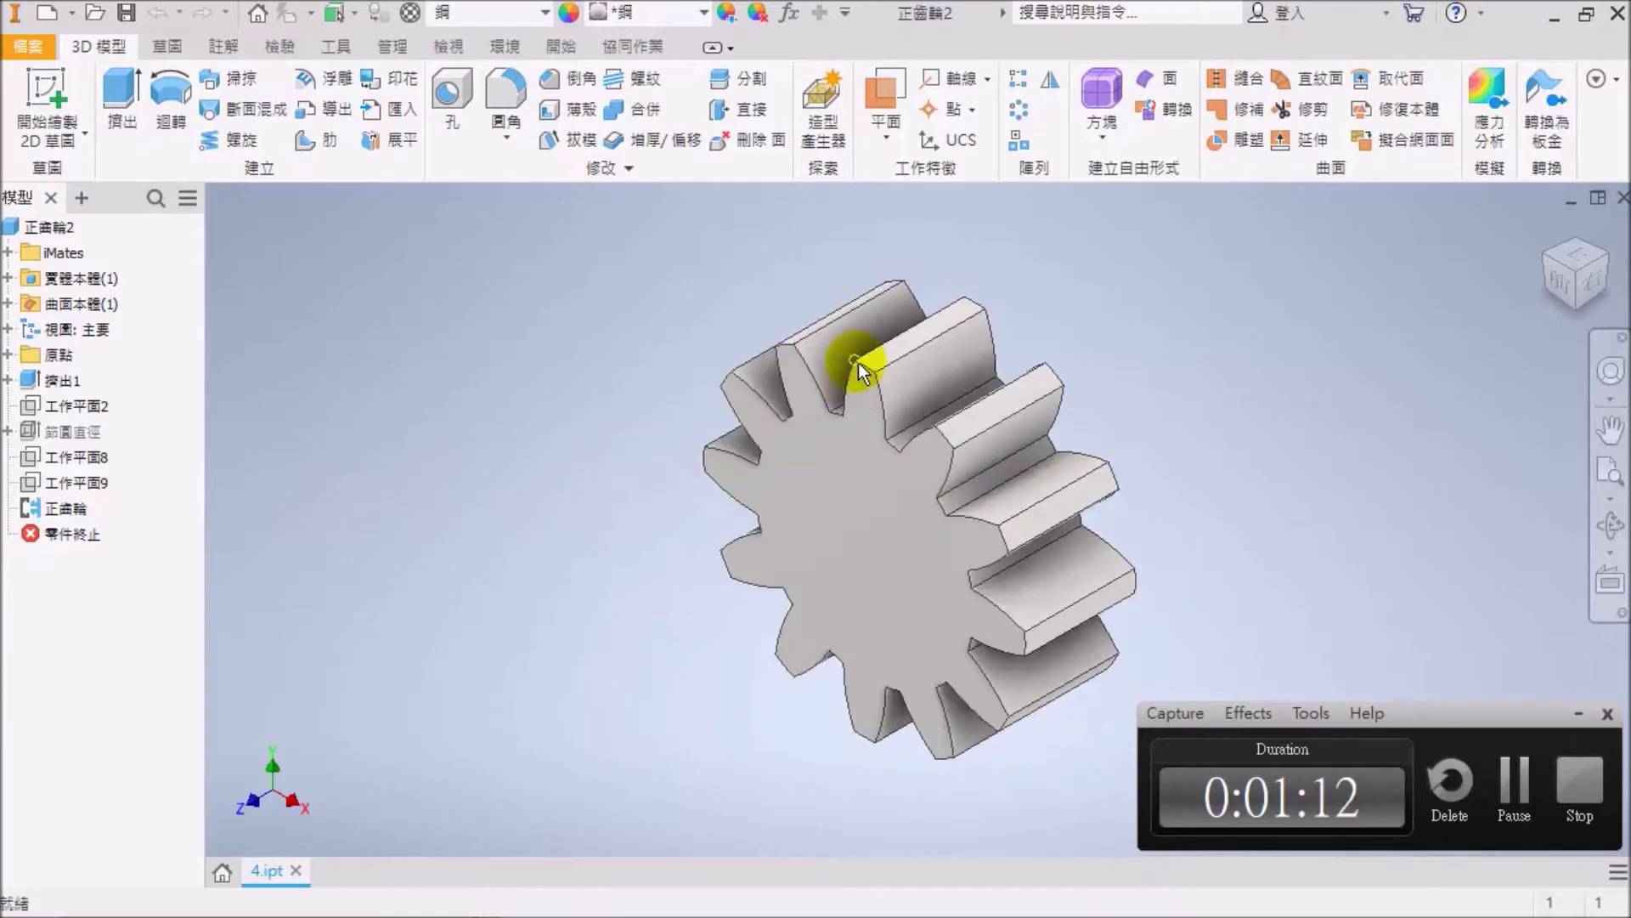
left_click_drag(76, 534, 80, 506)
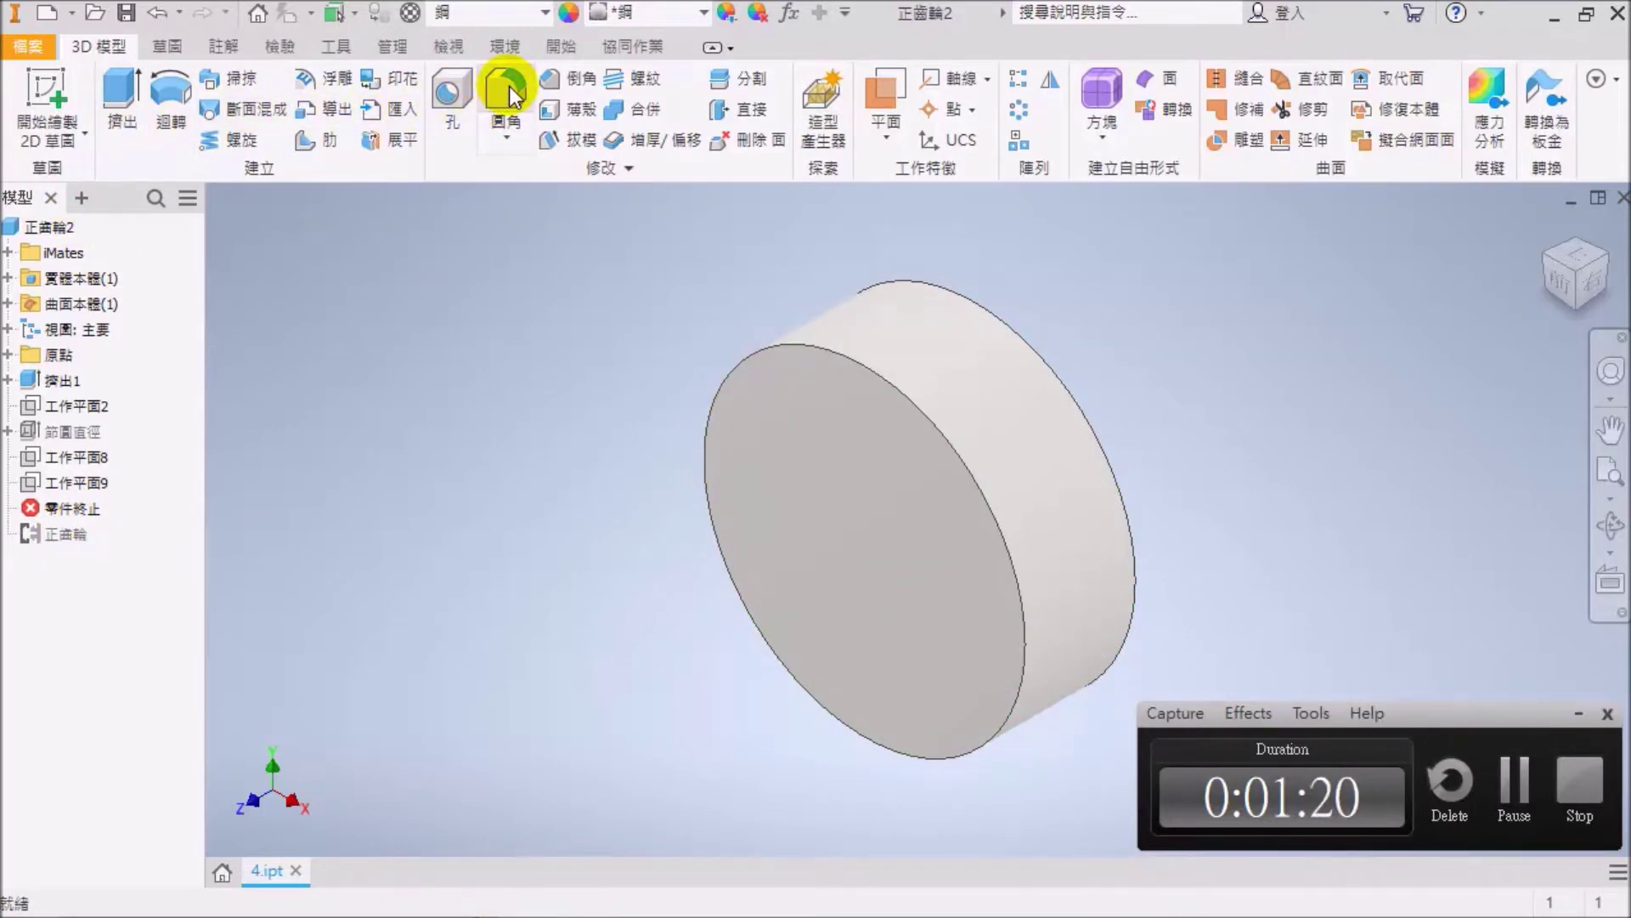
Chamfer the front and back circular edges of the cylinder blank by 1 mm.
left_click(576, 79)
left_click(553, 315)
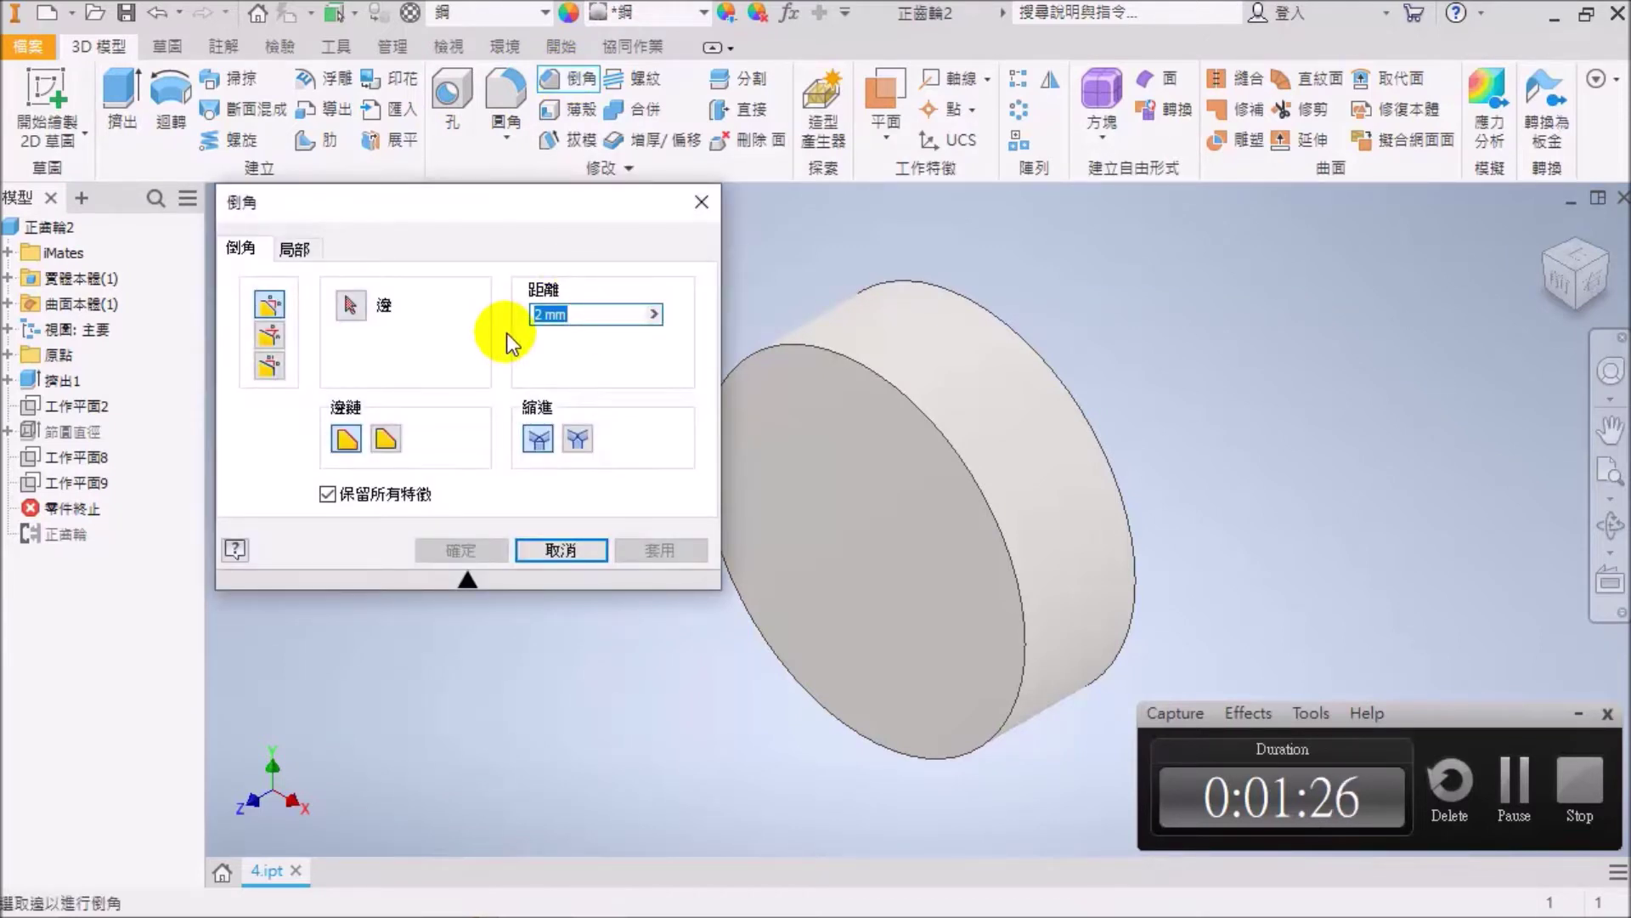
type("1")
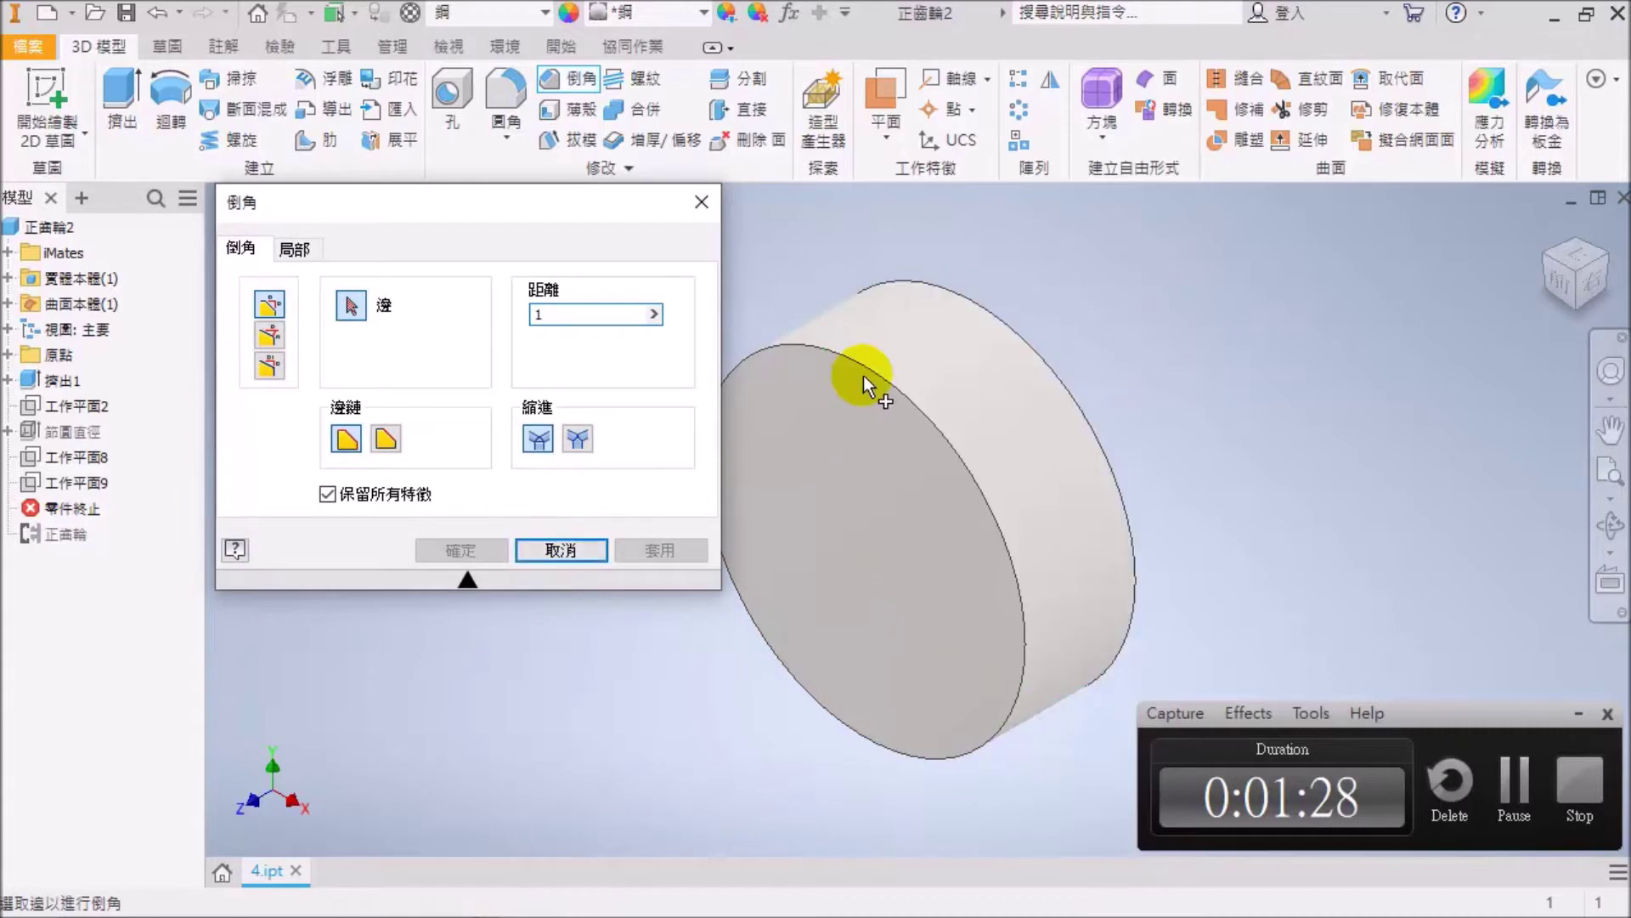
left_click(869, 369)
left_click(970, 302)
left_click(634, 522)
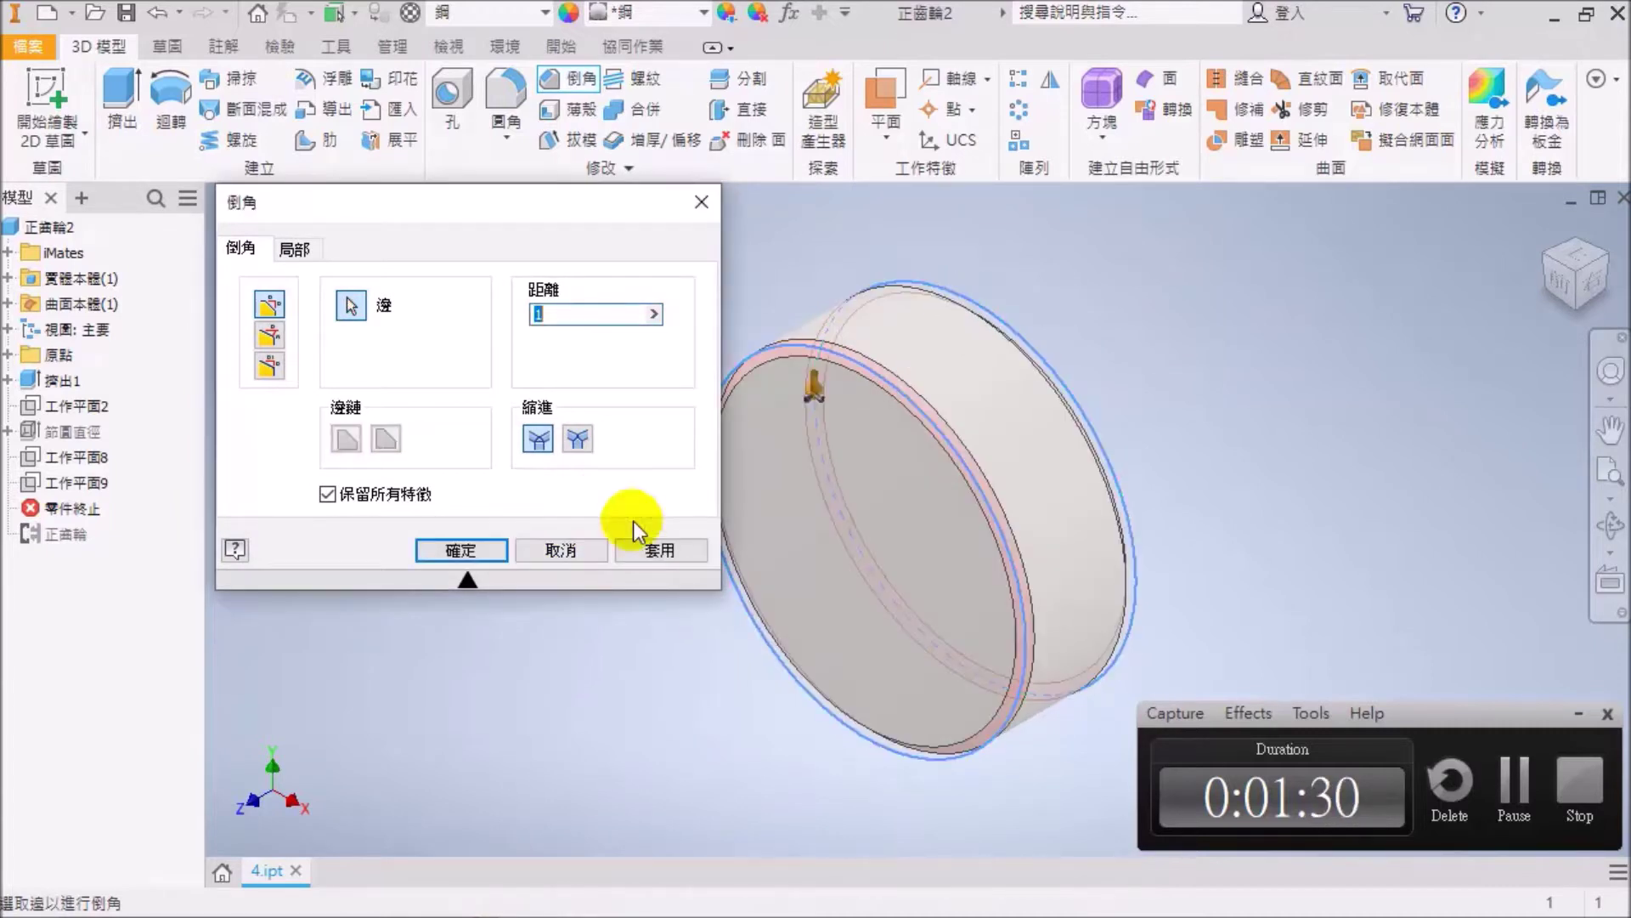
left_click(658, 548)
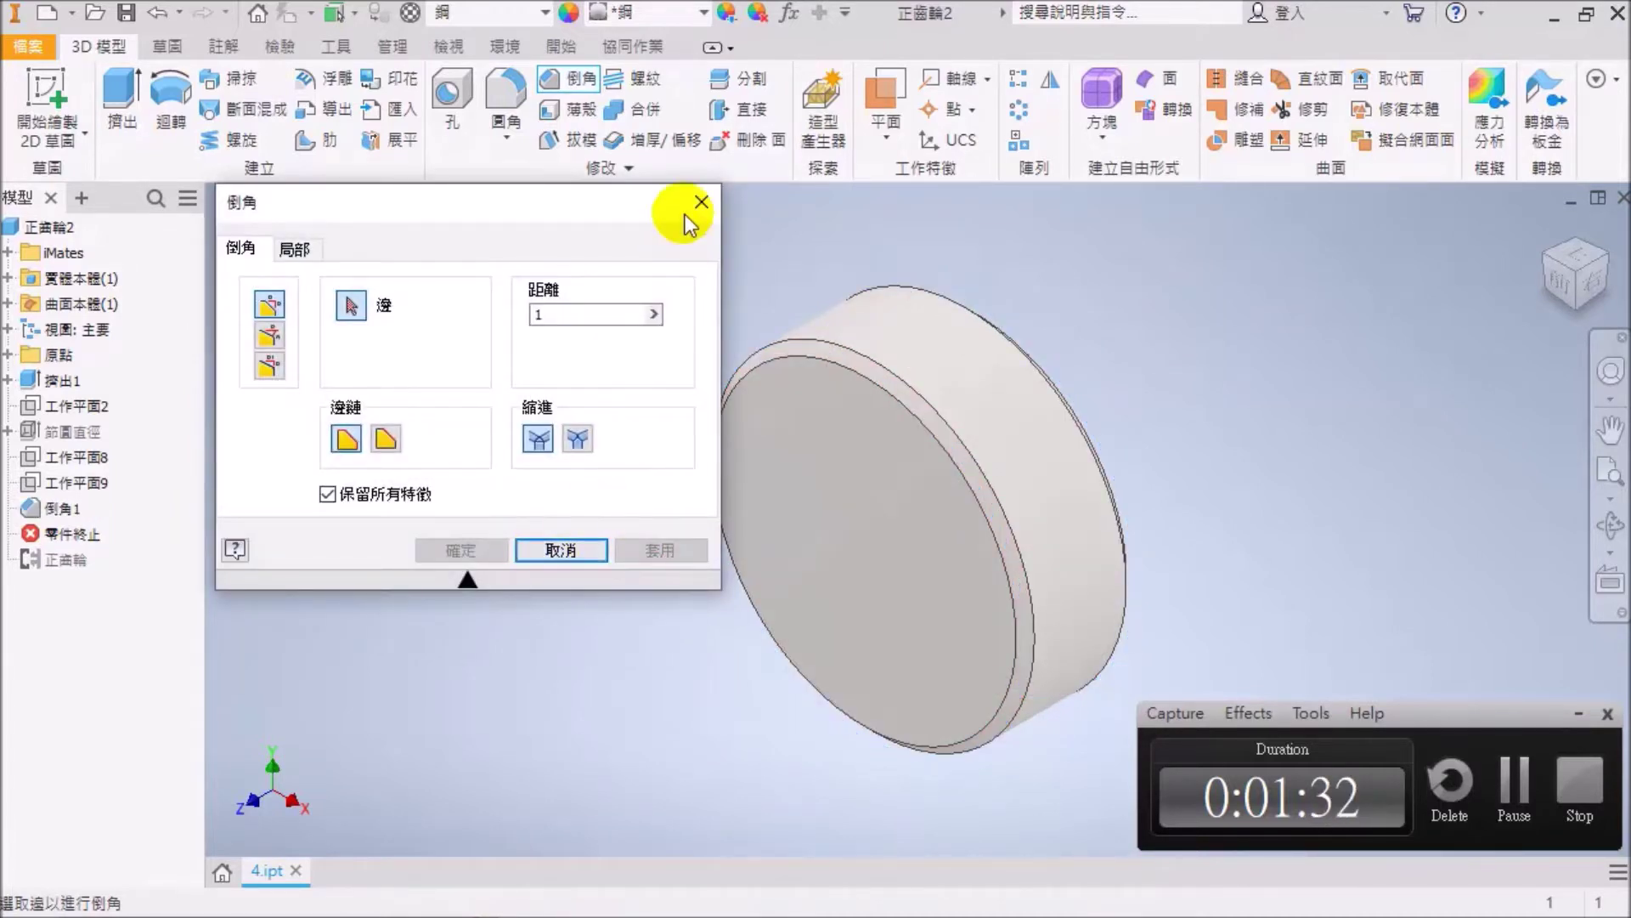
left_click(709, 210)
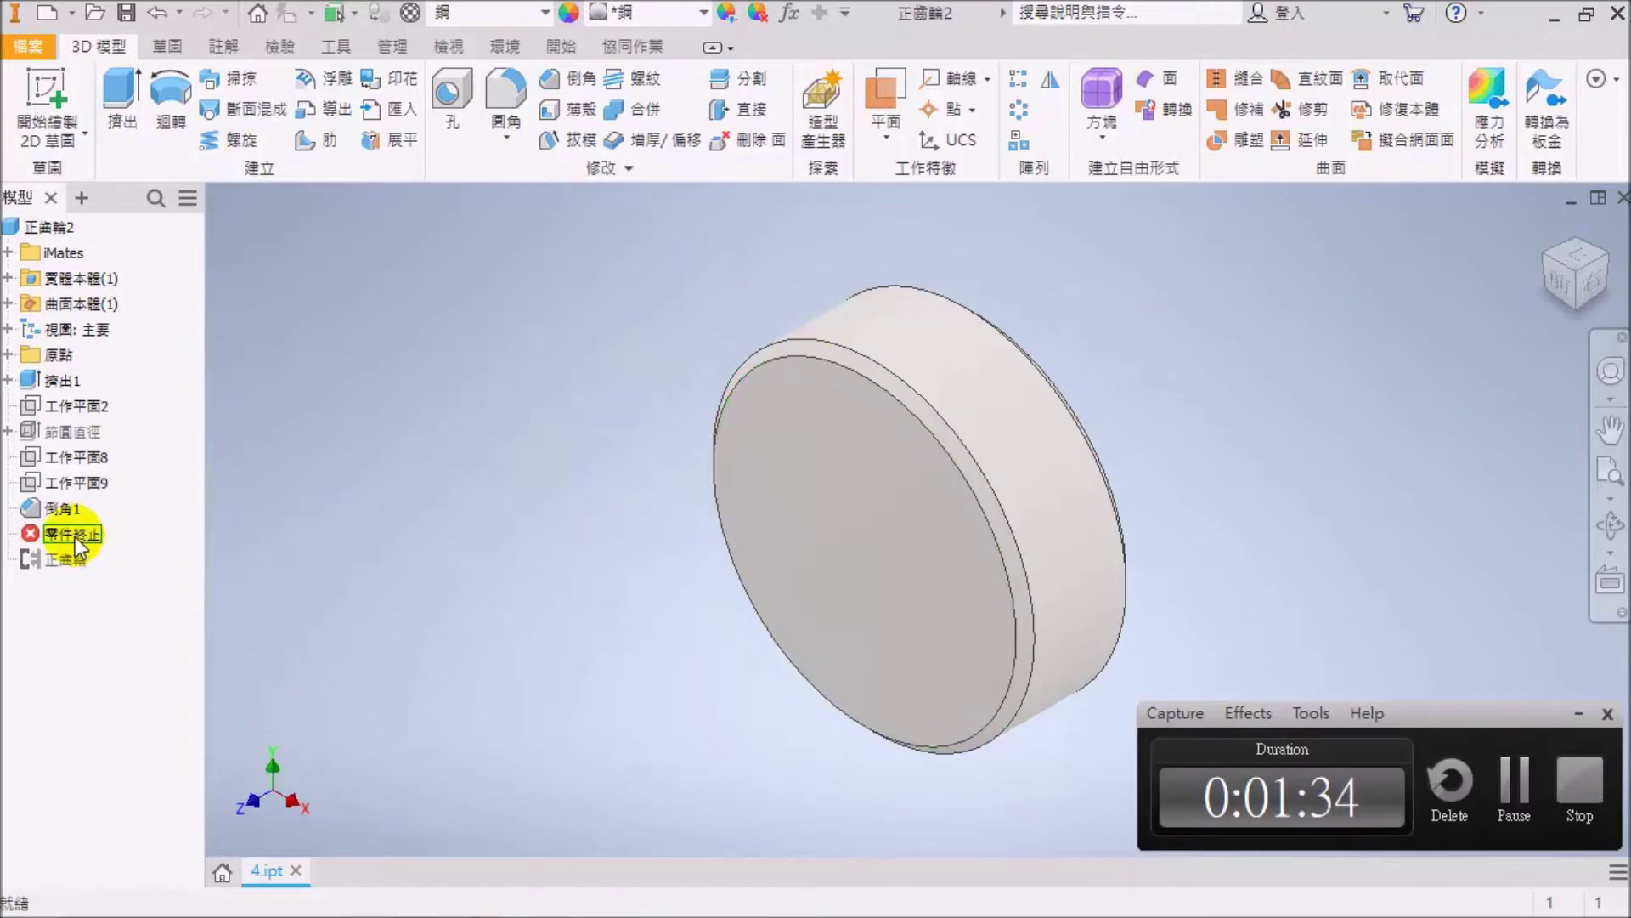
Roll the part forward so the 12-tooth gear rebuilds with chamfered edges.
left_click_drag(75, 560, 76, 563)
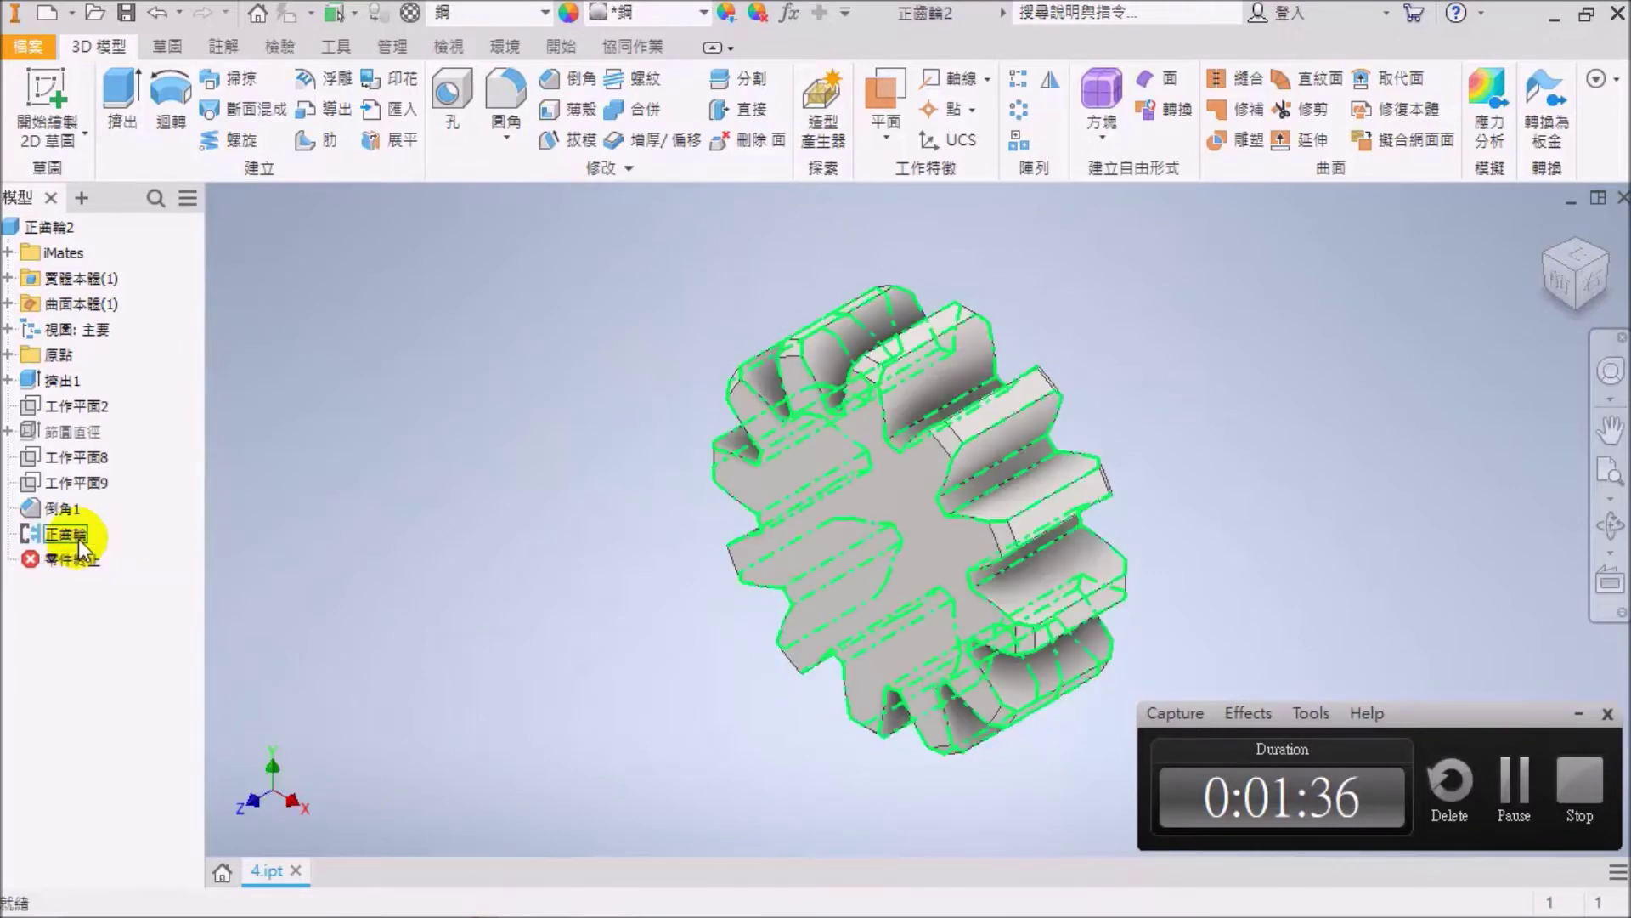
left_click(38, 530)
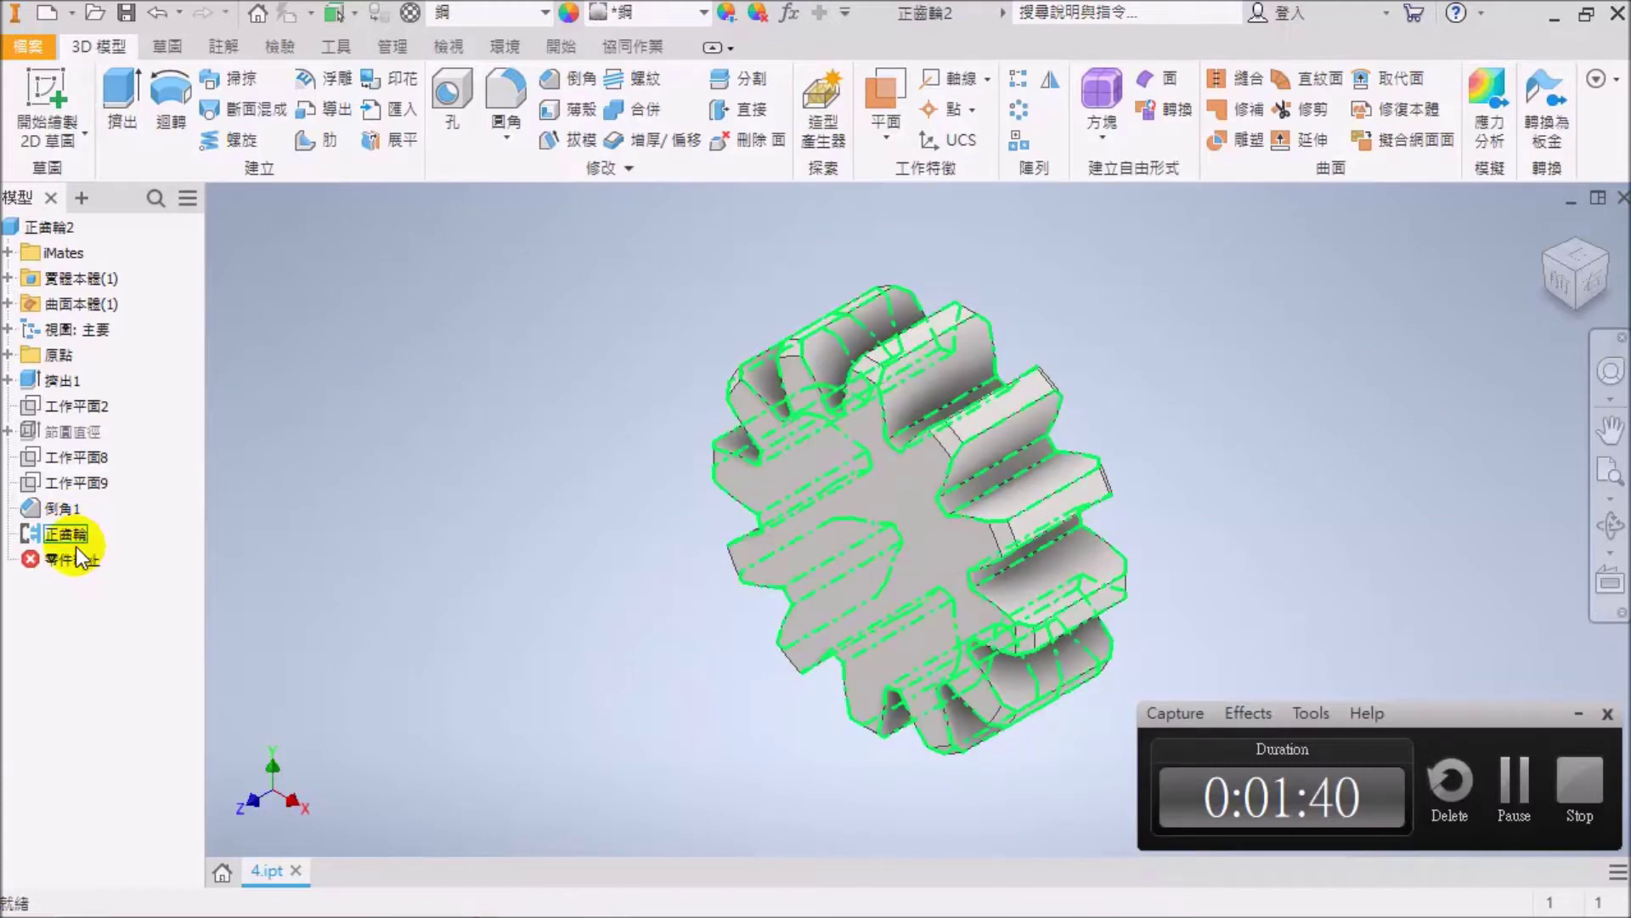
left_click(93, 562)
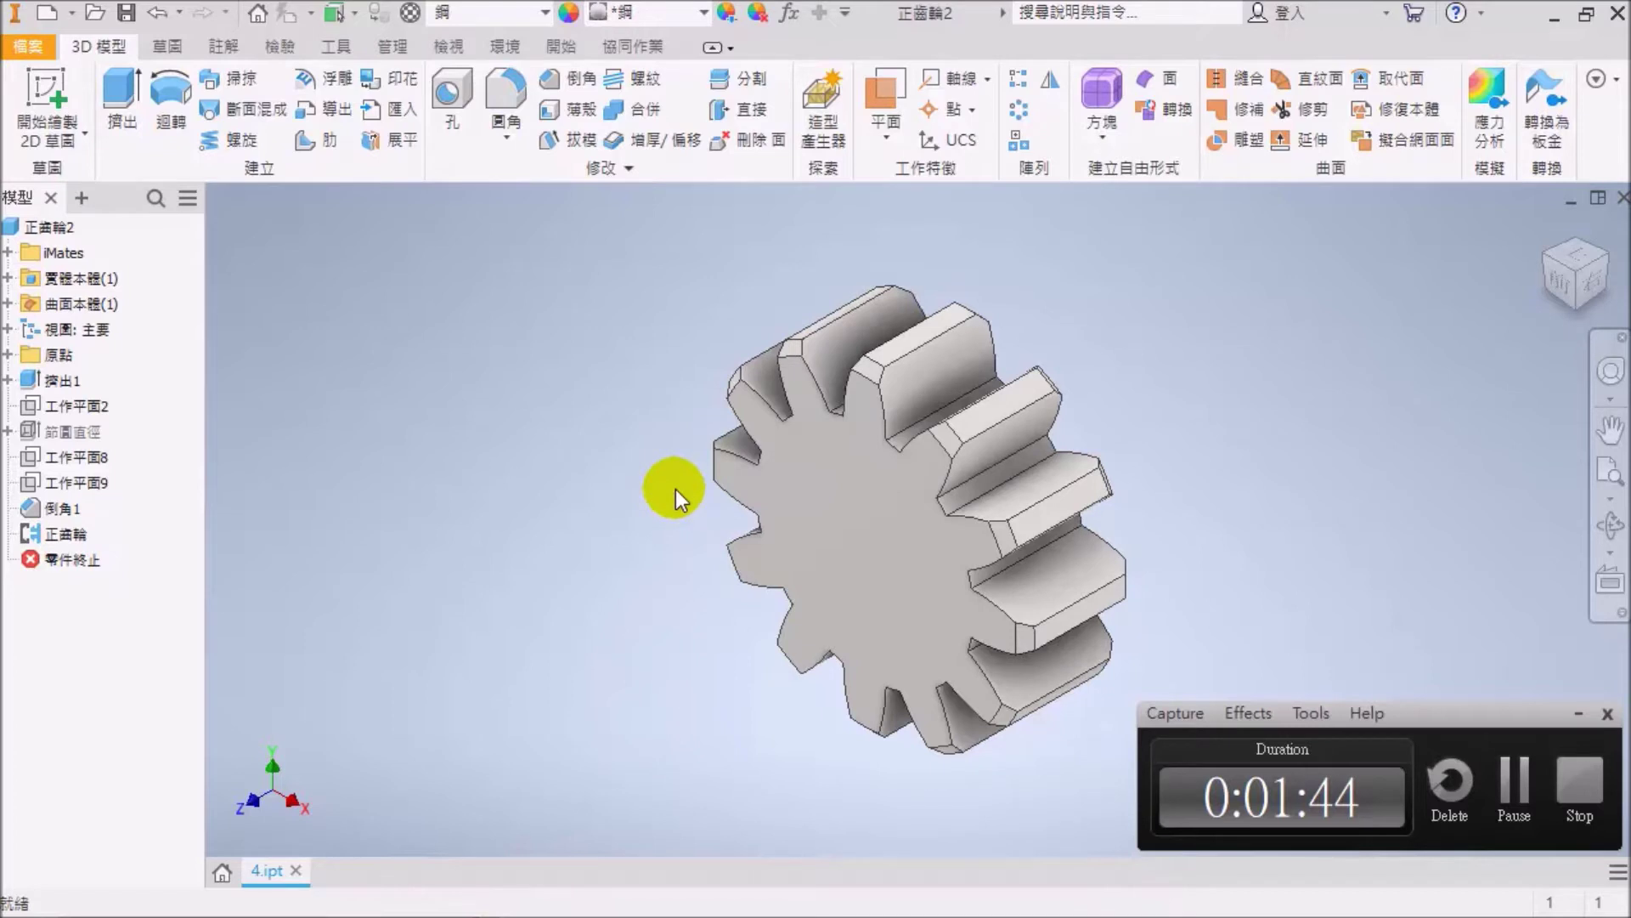
Make the YZ origin plane visible and toggle the Z and Y axis visibility.
left_click(8, 355)
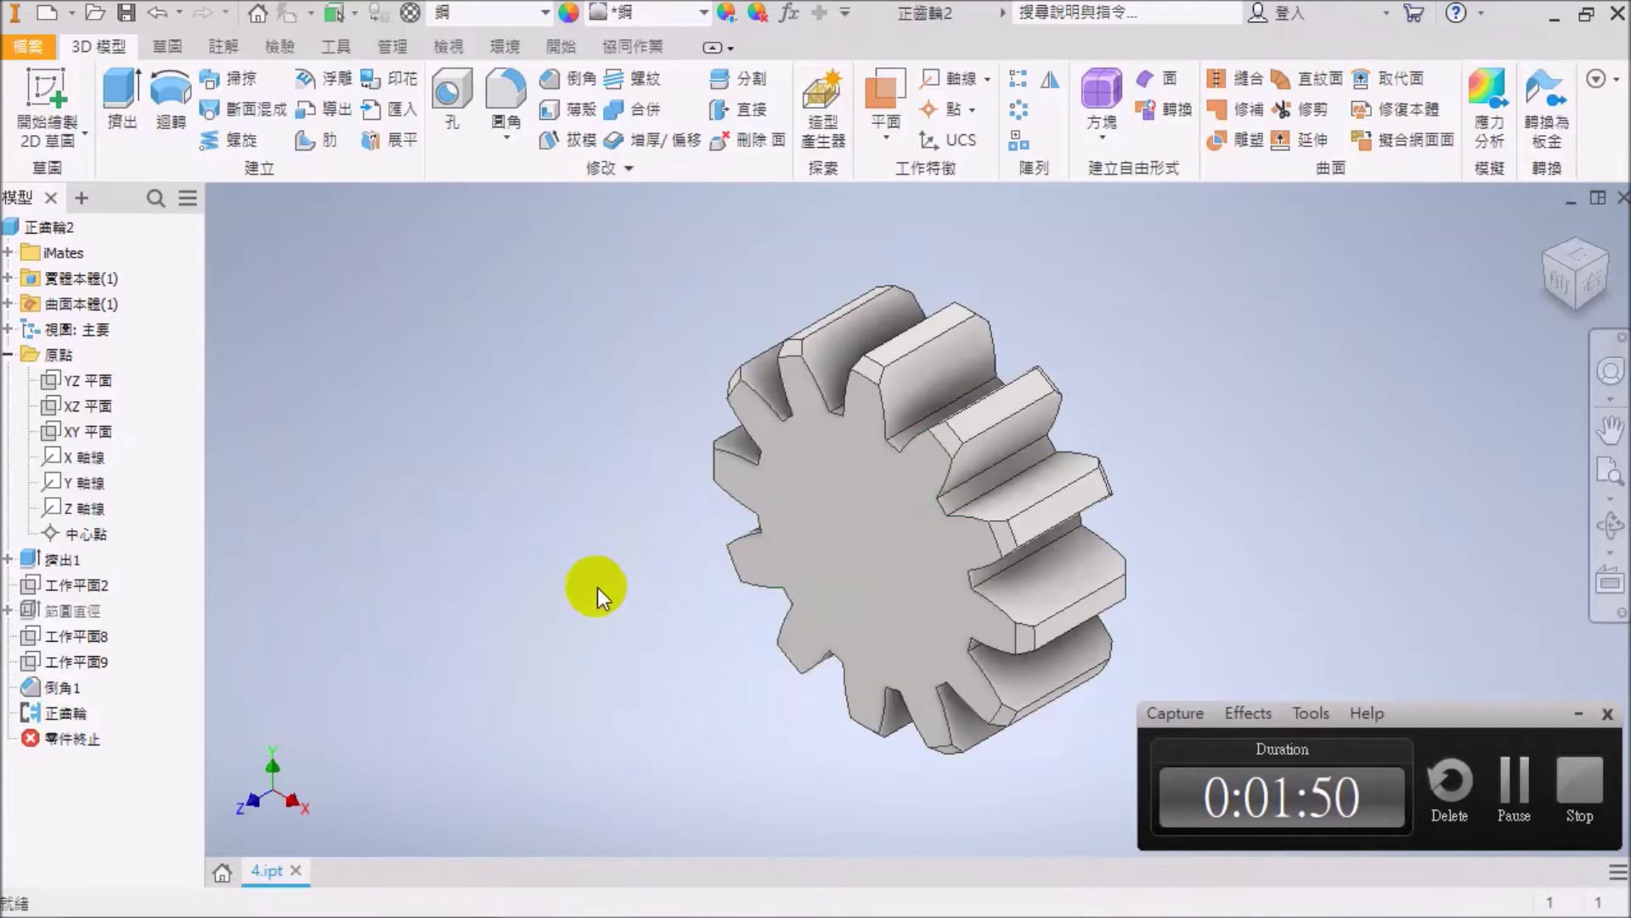
left_click(96, 387)
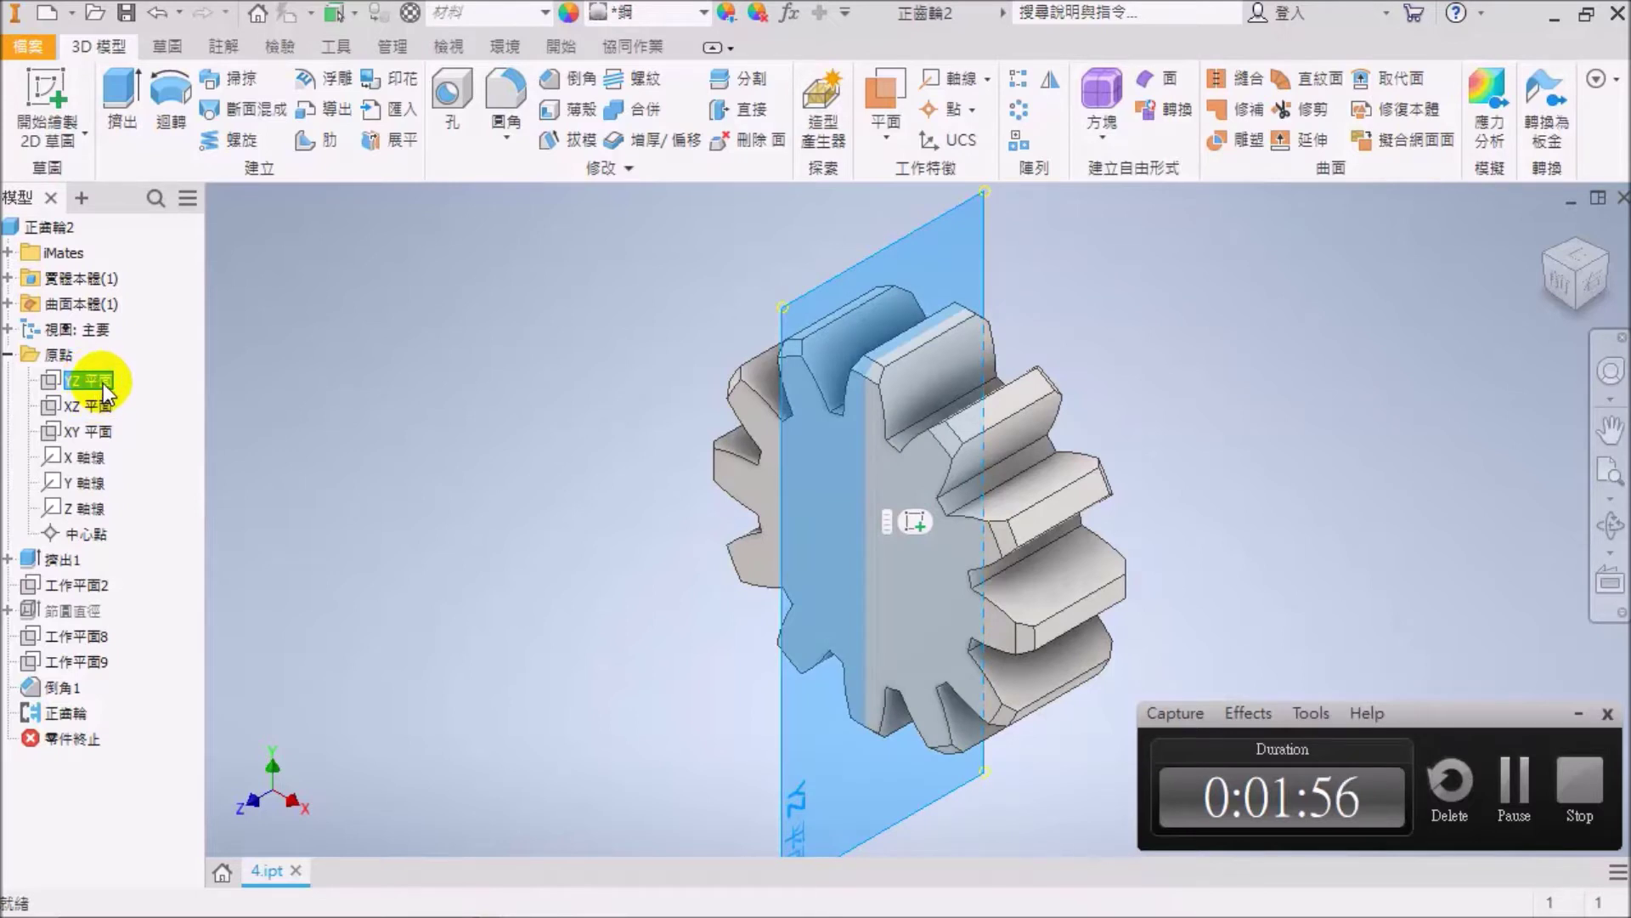
right_click(104, 384)
left_click(181, 542)
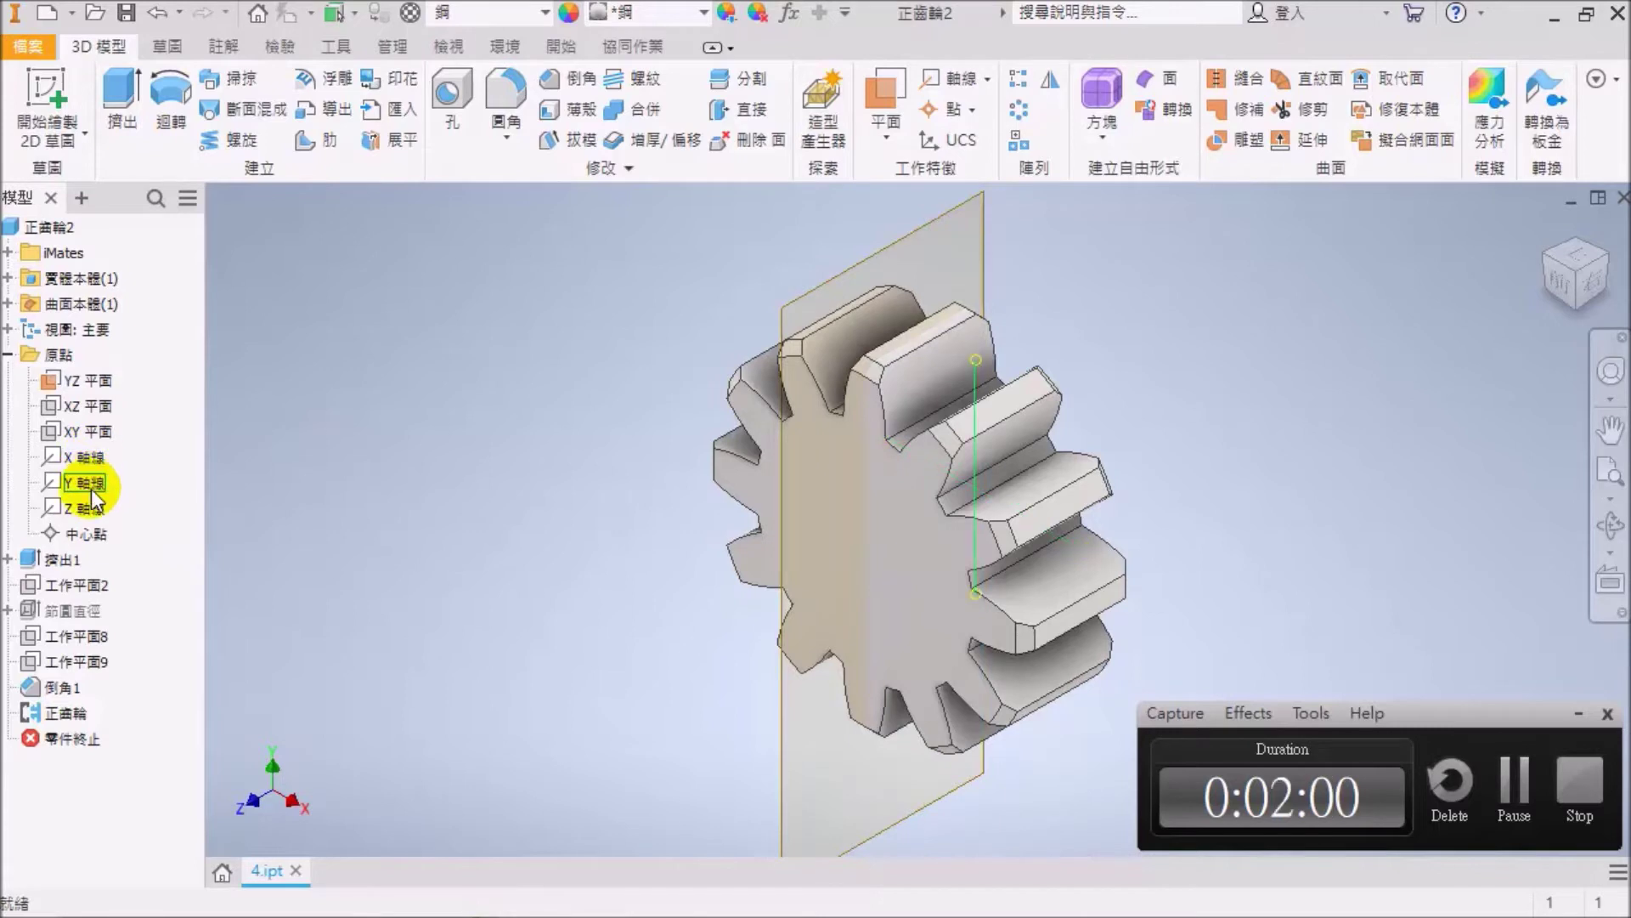
left_click(88, 515)
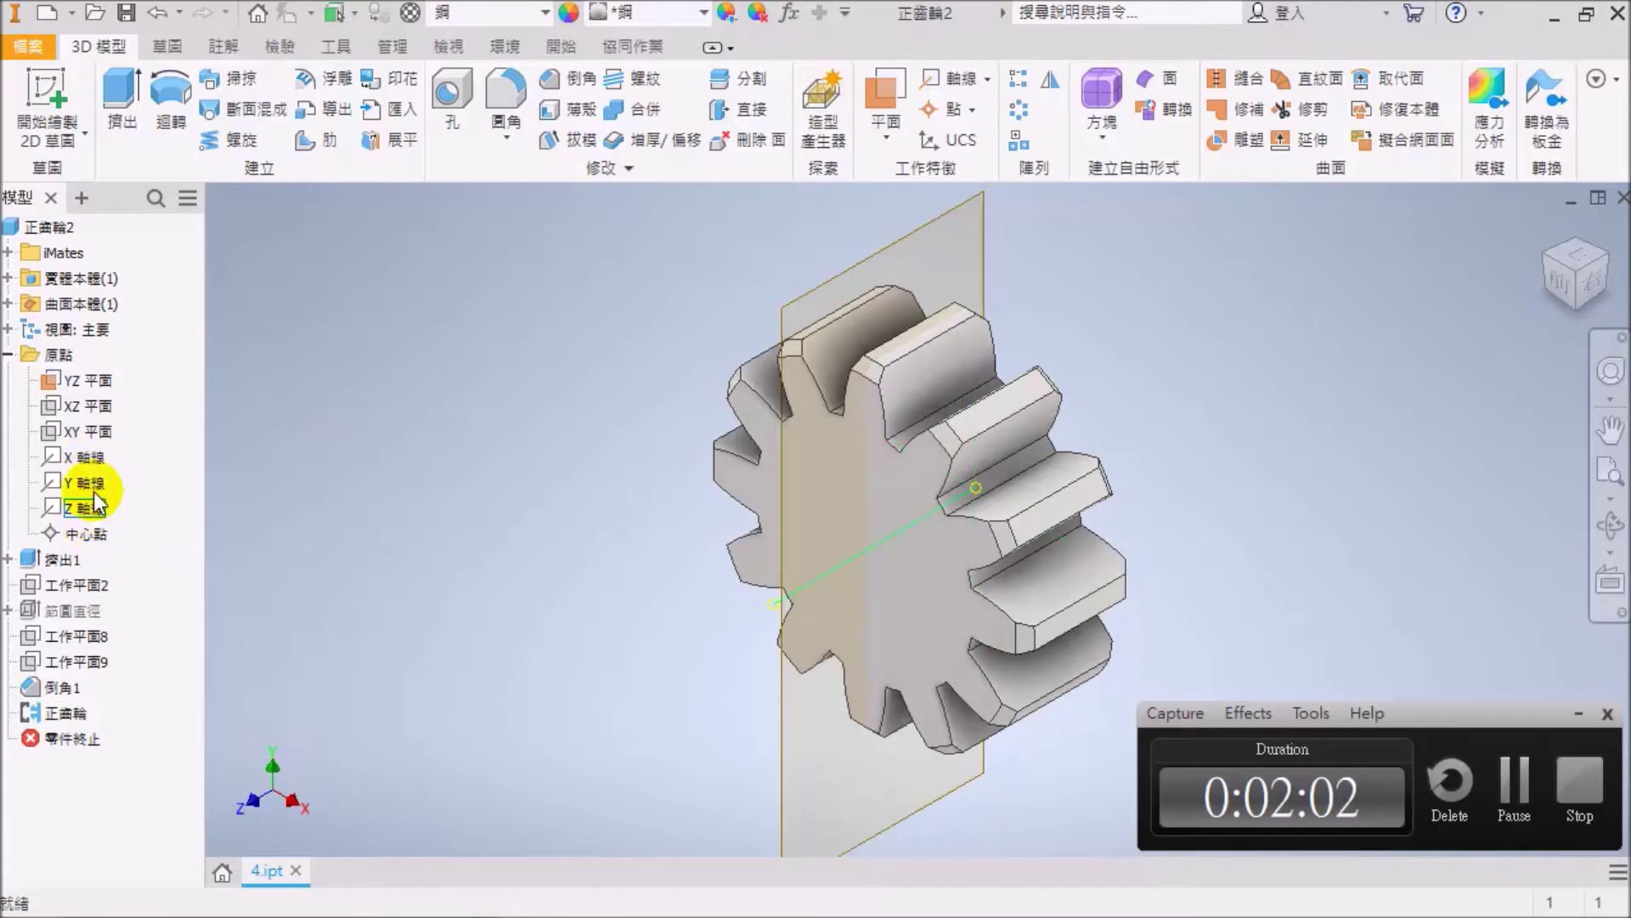
right_click(89, 508)
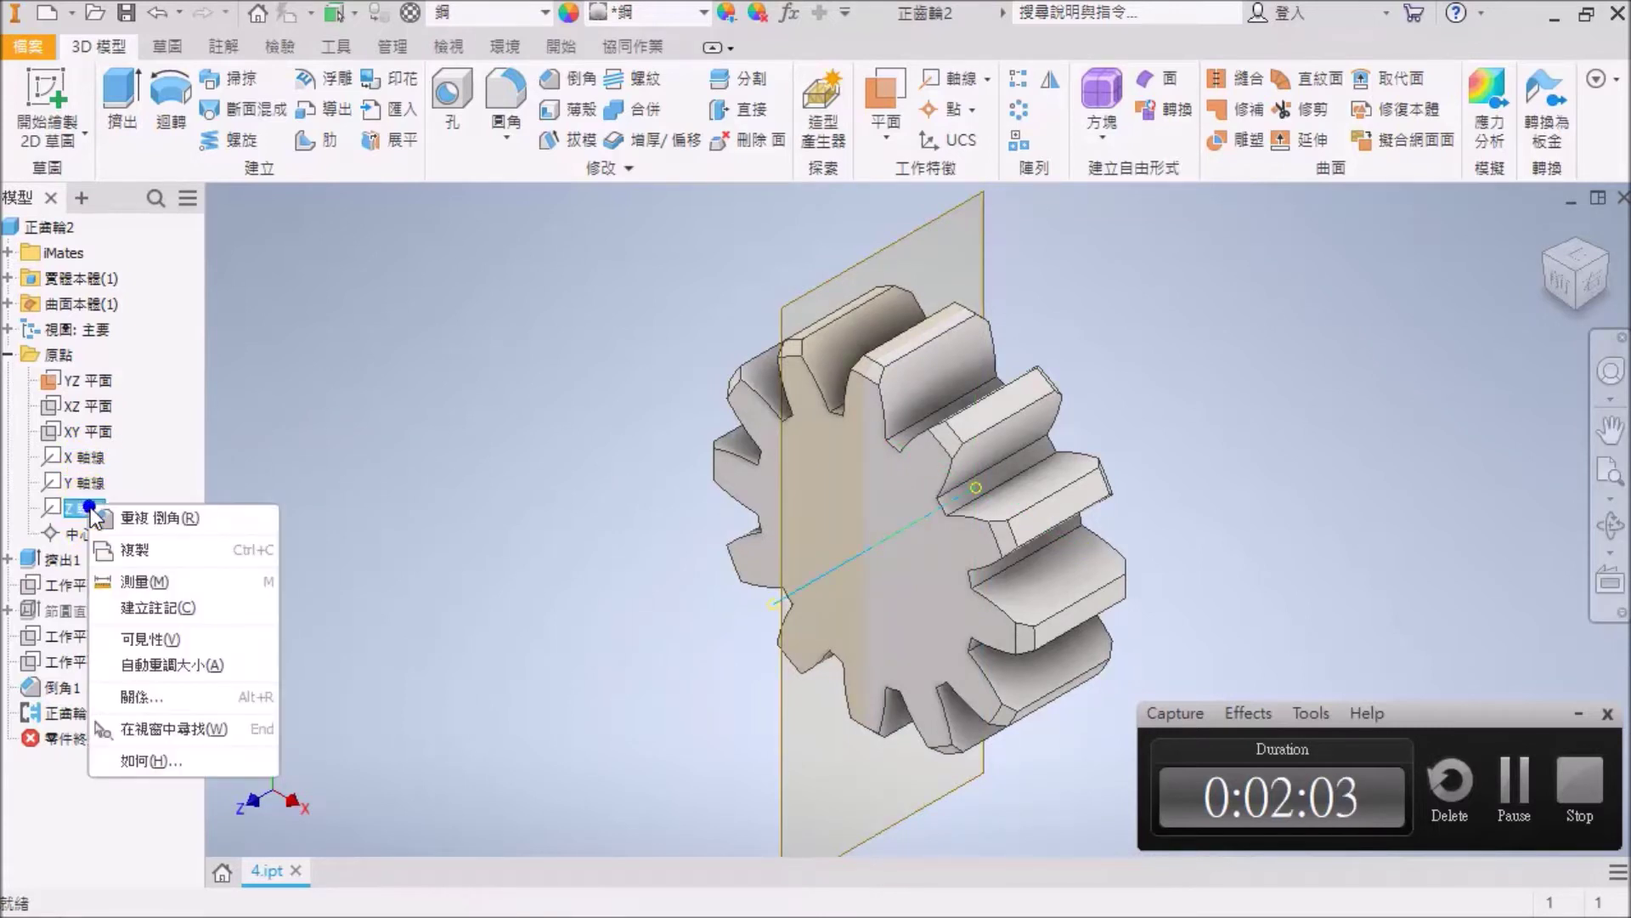
left_click(149, 638)
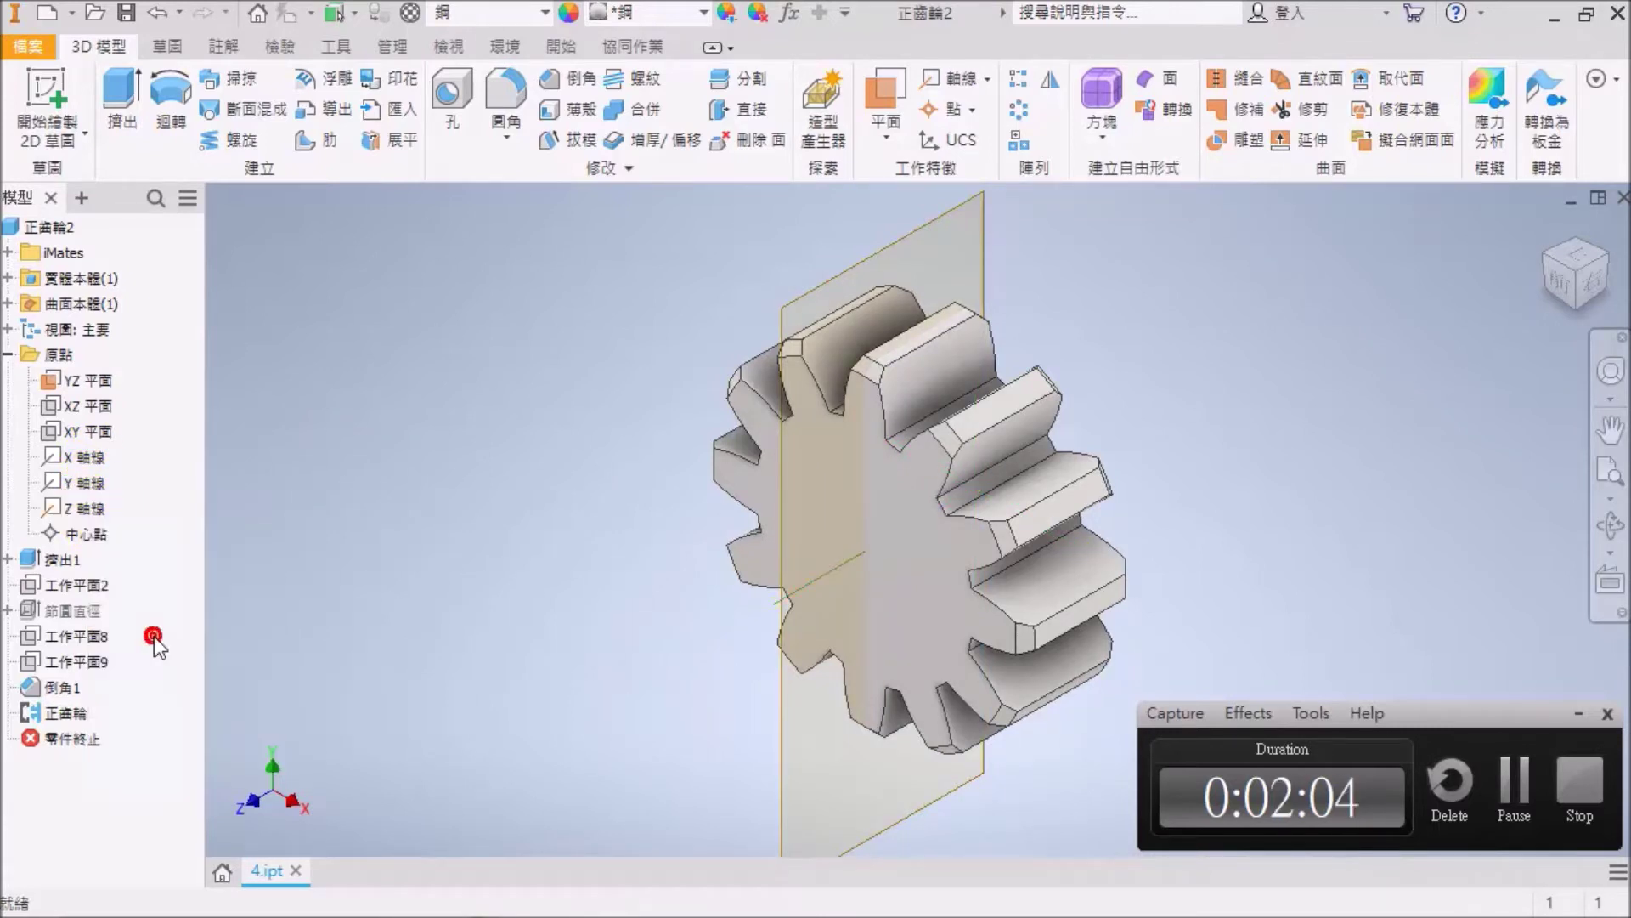
right_click(89, 491)
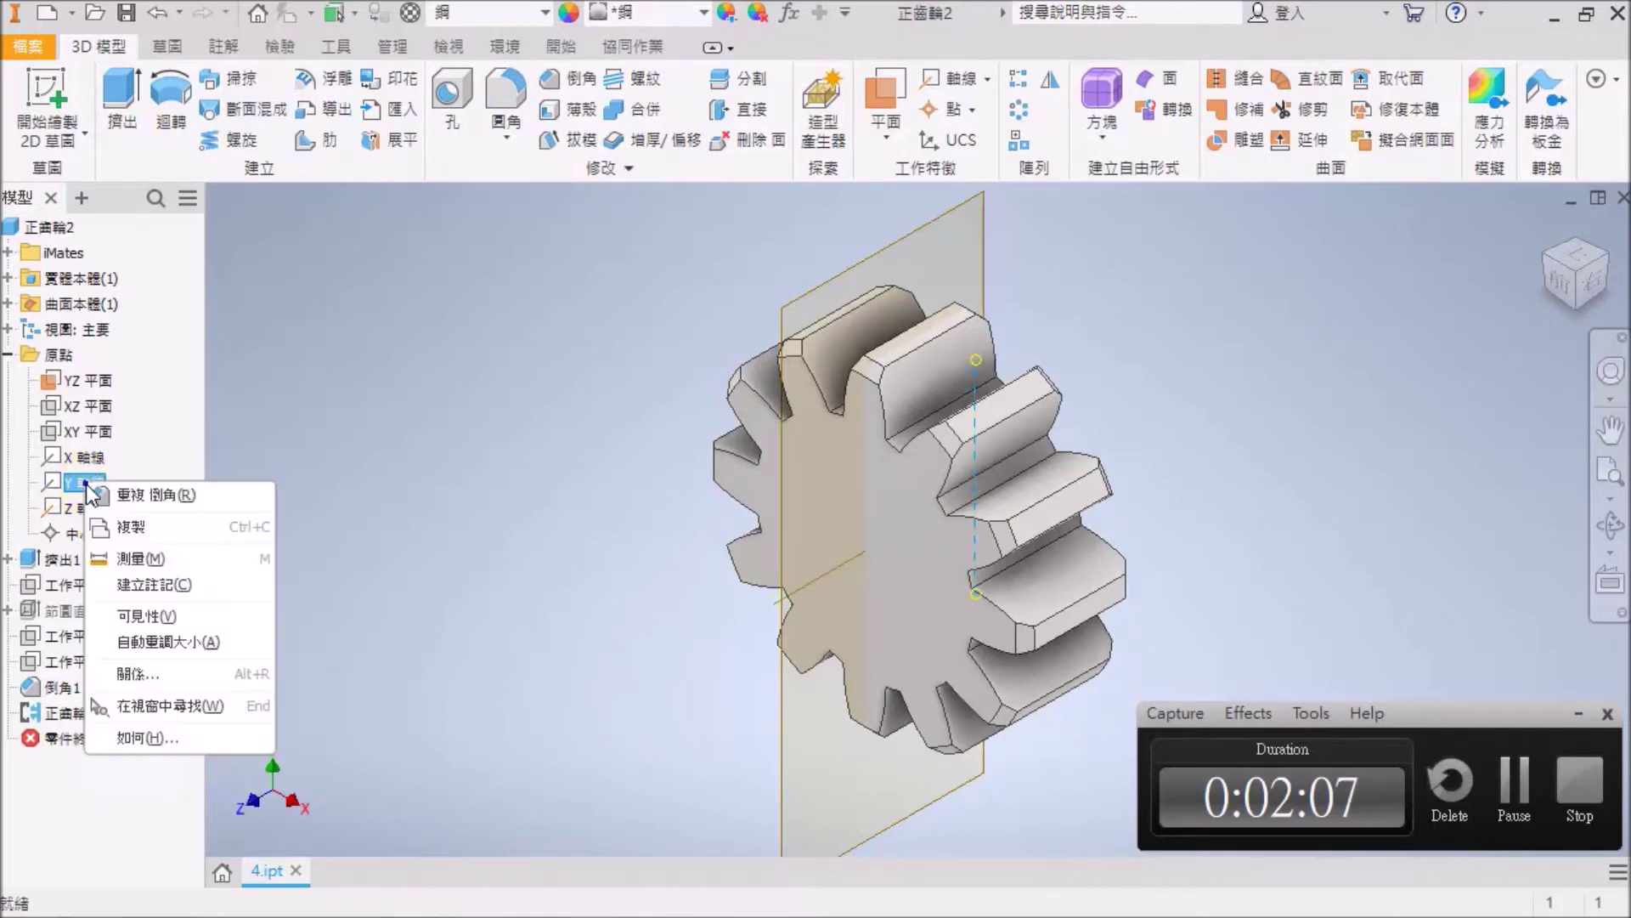
left_click(149, 643)
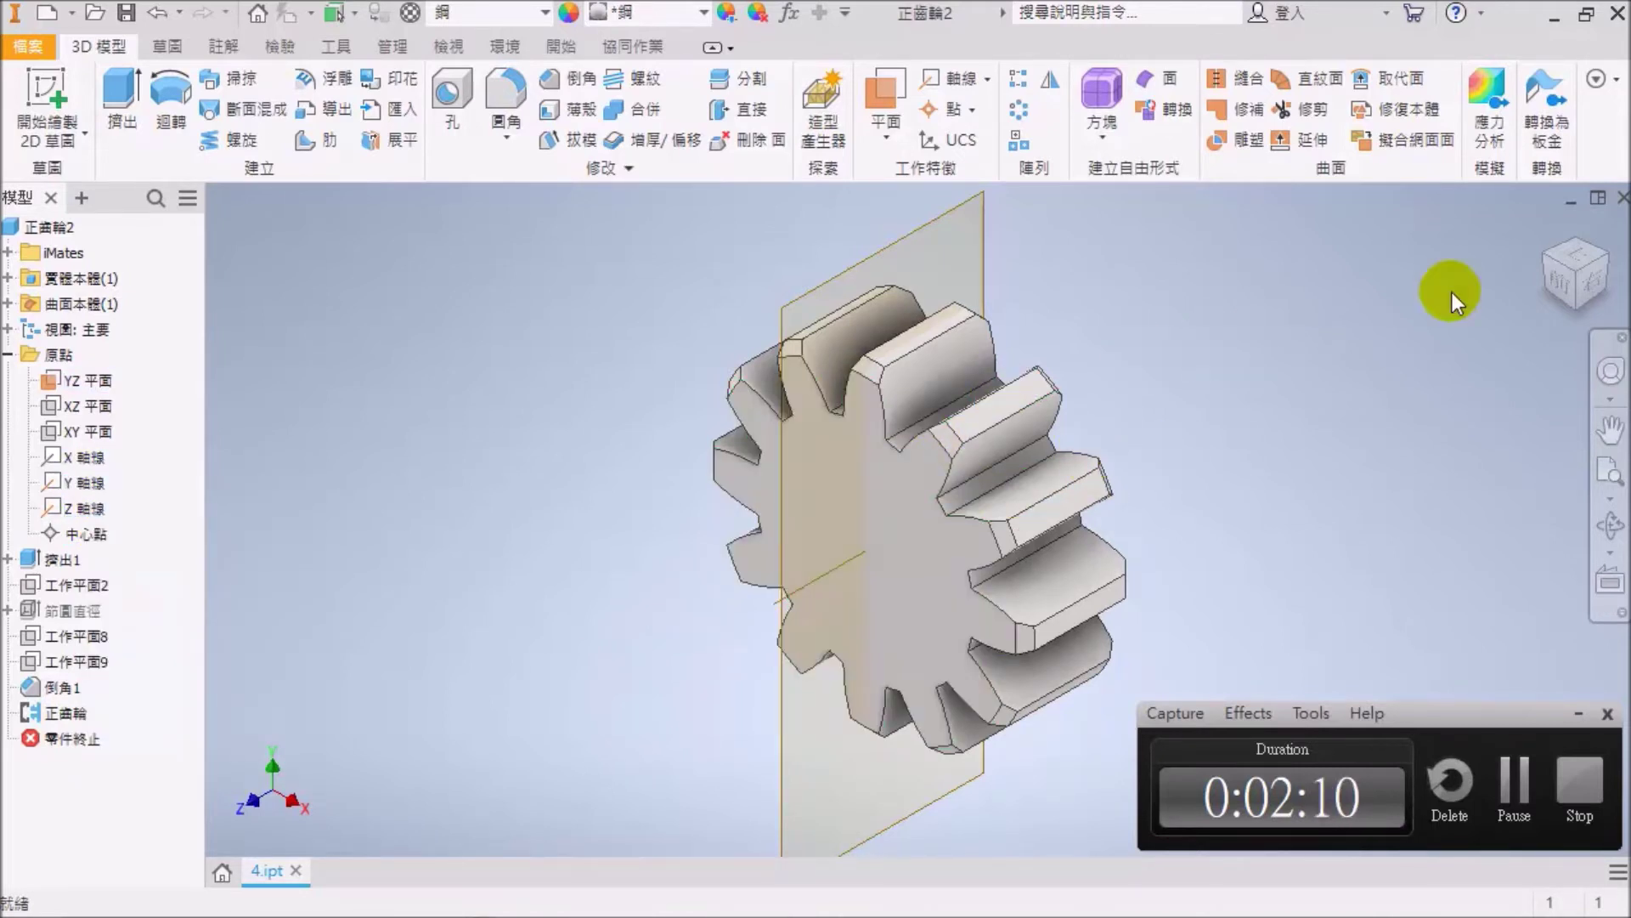
View the gear from the Right and start a new sketch on the YZ plane.
left_click(1594, 293)
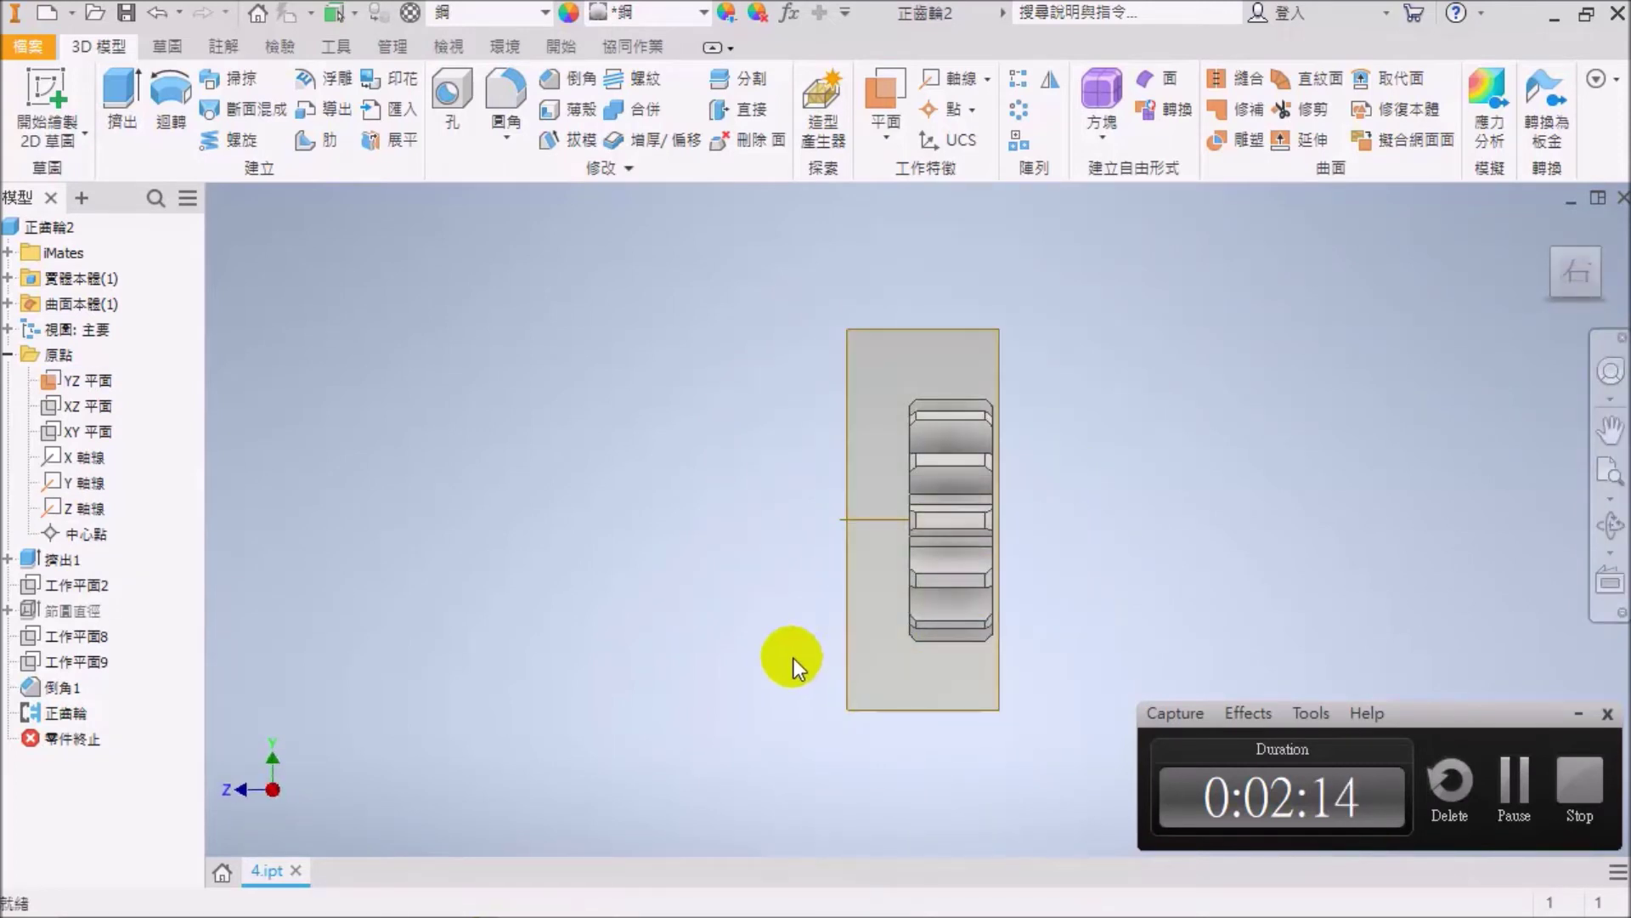
left_click(847, 705)
left_click(882, 689)
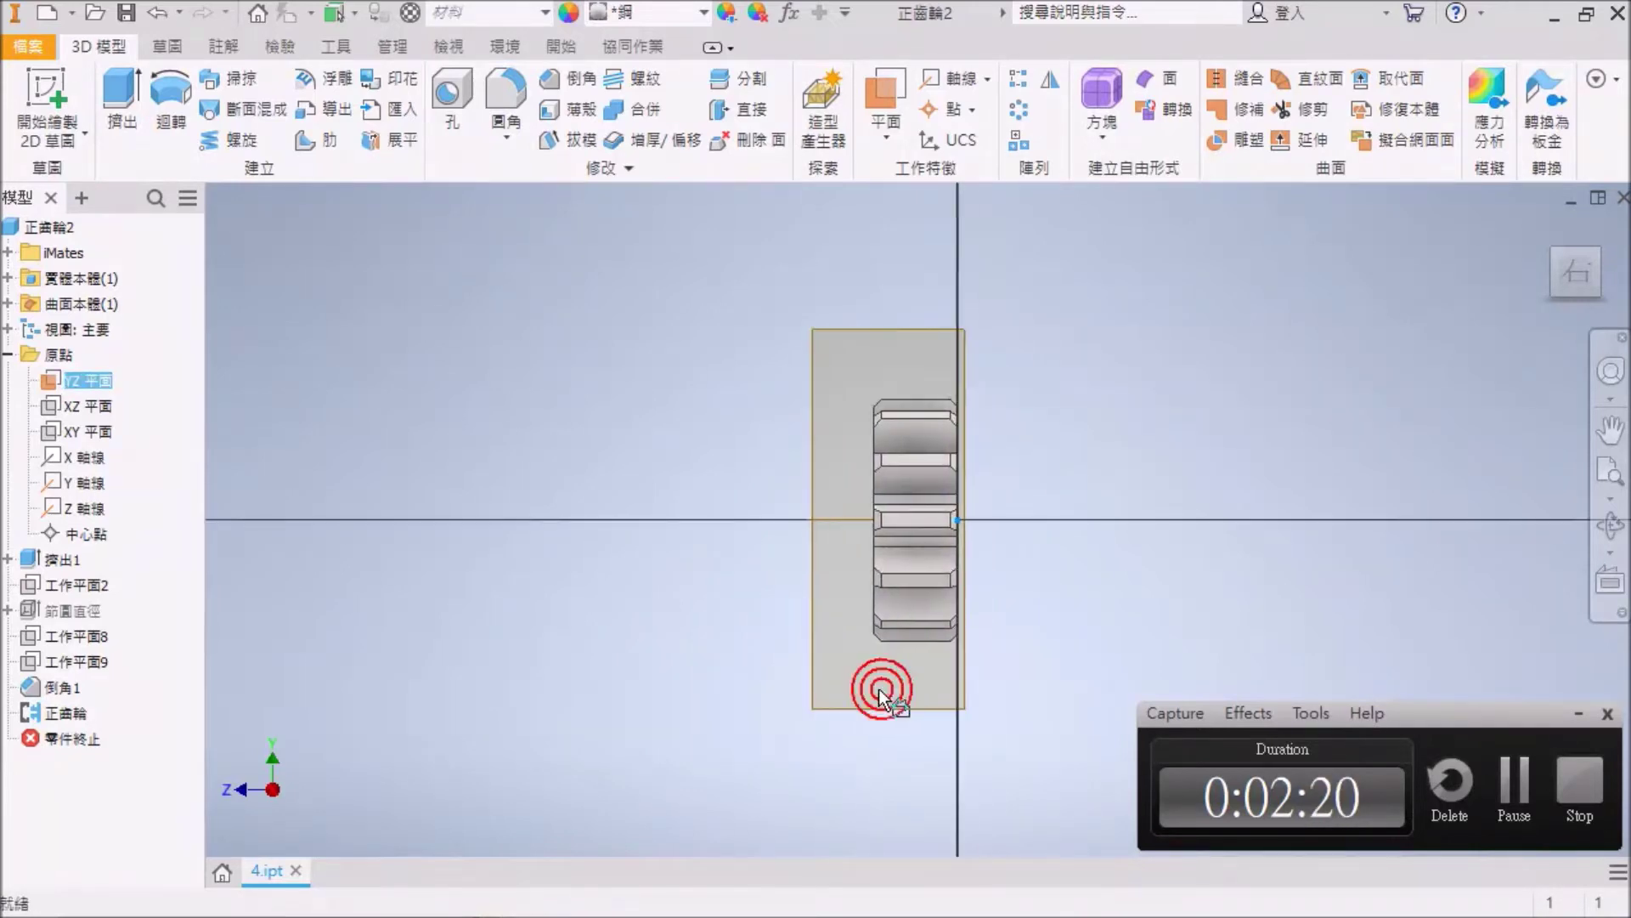
Slice the graphics and draw a two-point rectangle over the gear section.
key("F7")
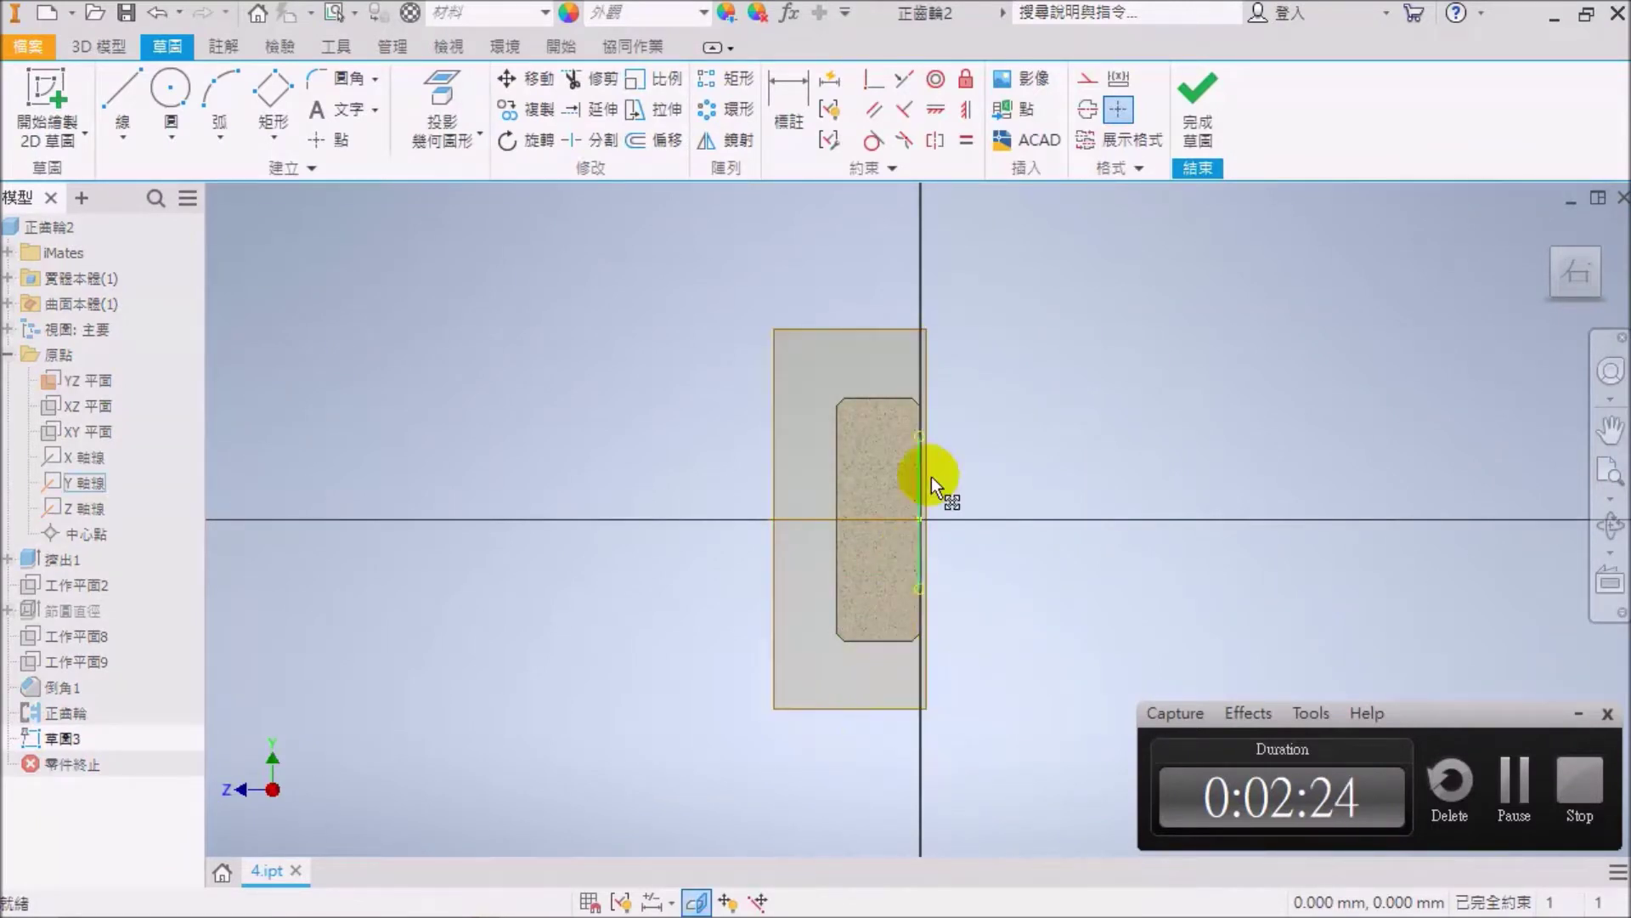
scroll(987, 489, "up", 3)
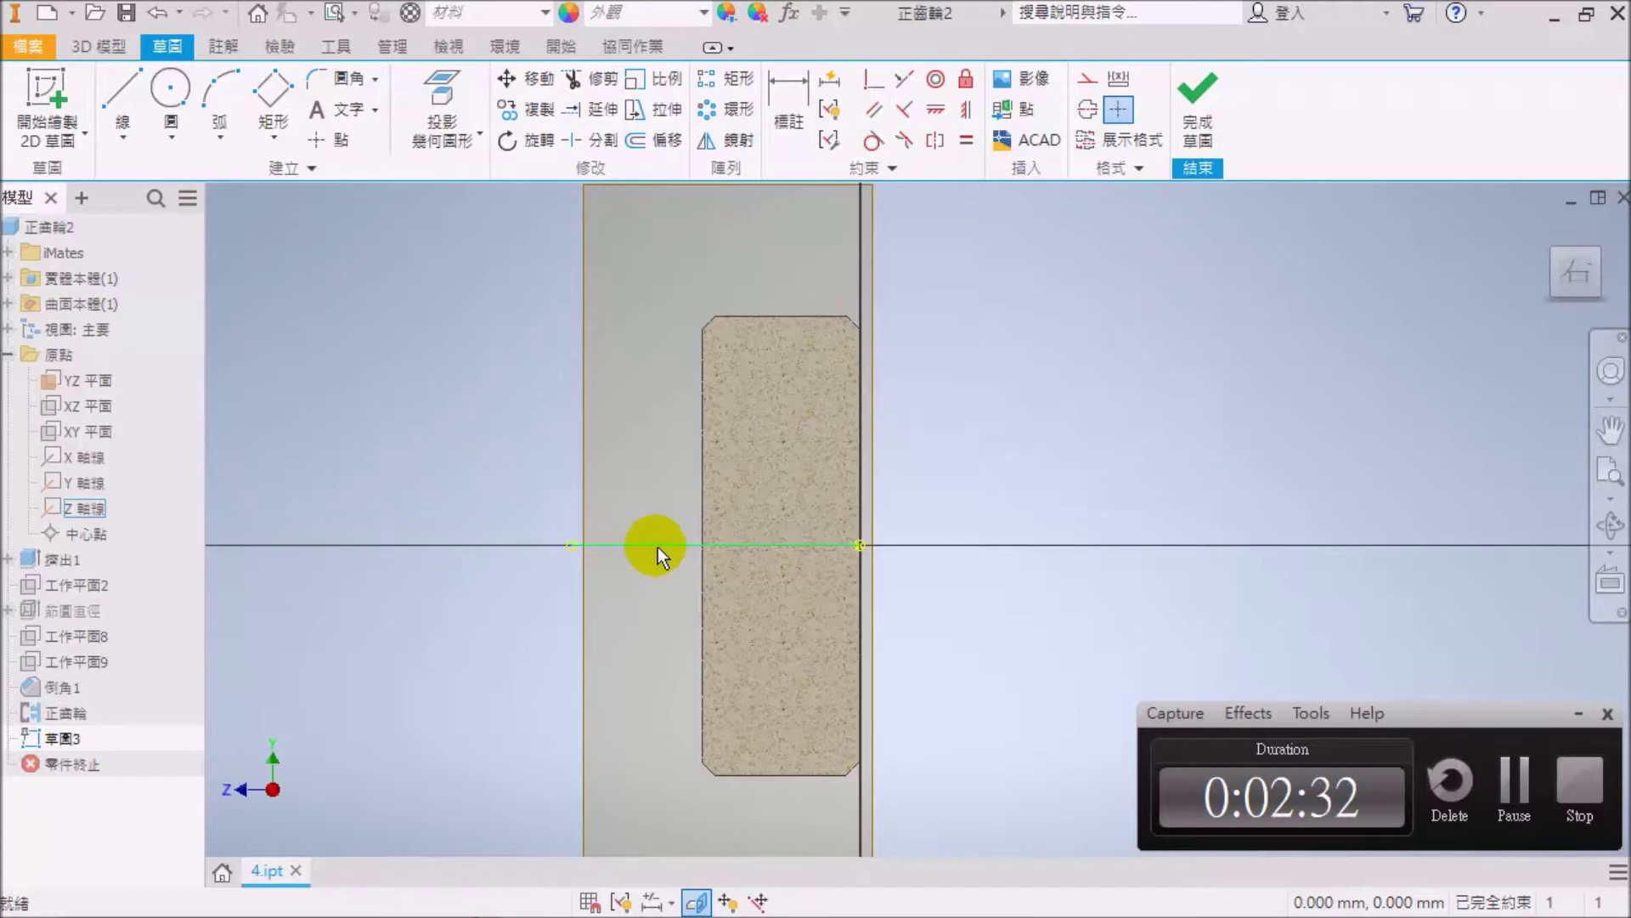
left_click(273, 140)
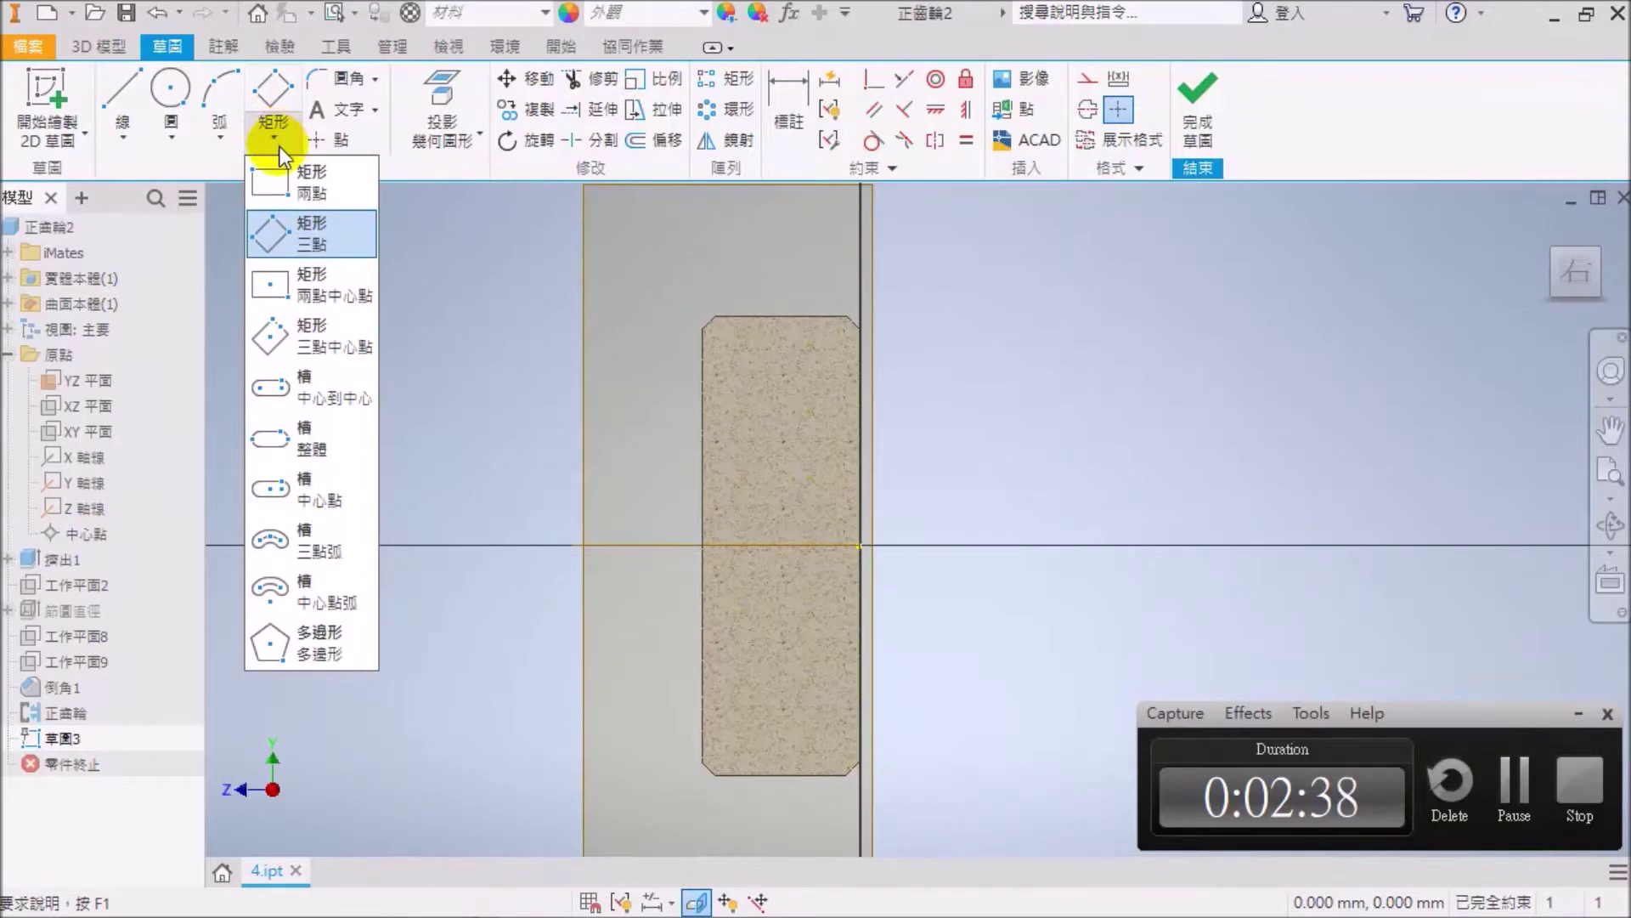
left_click(286, 181)
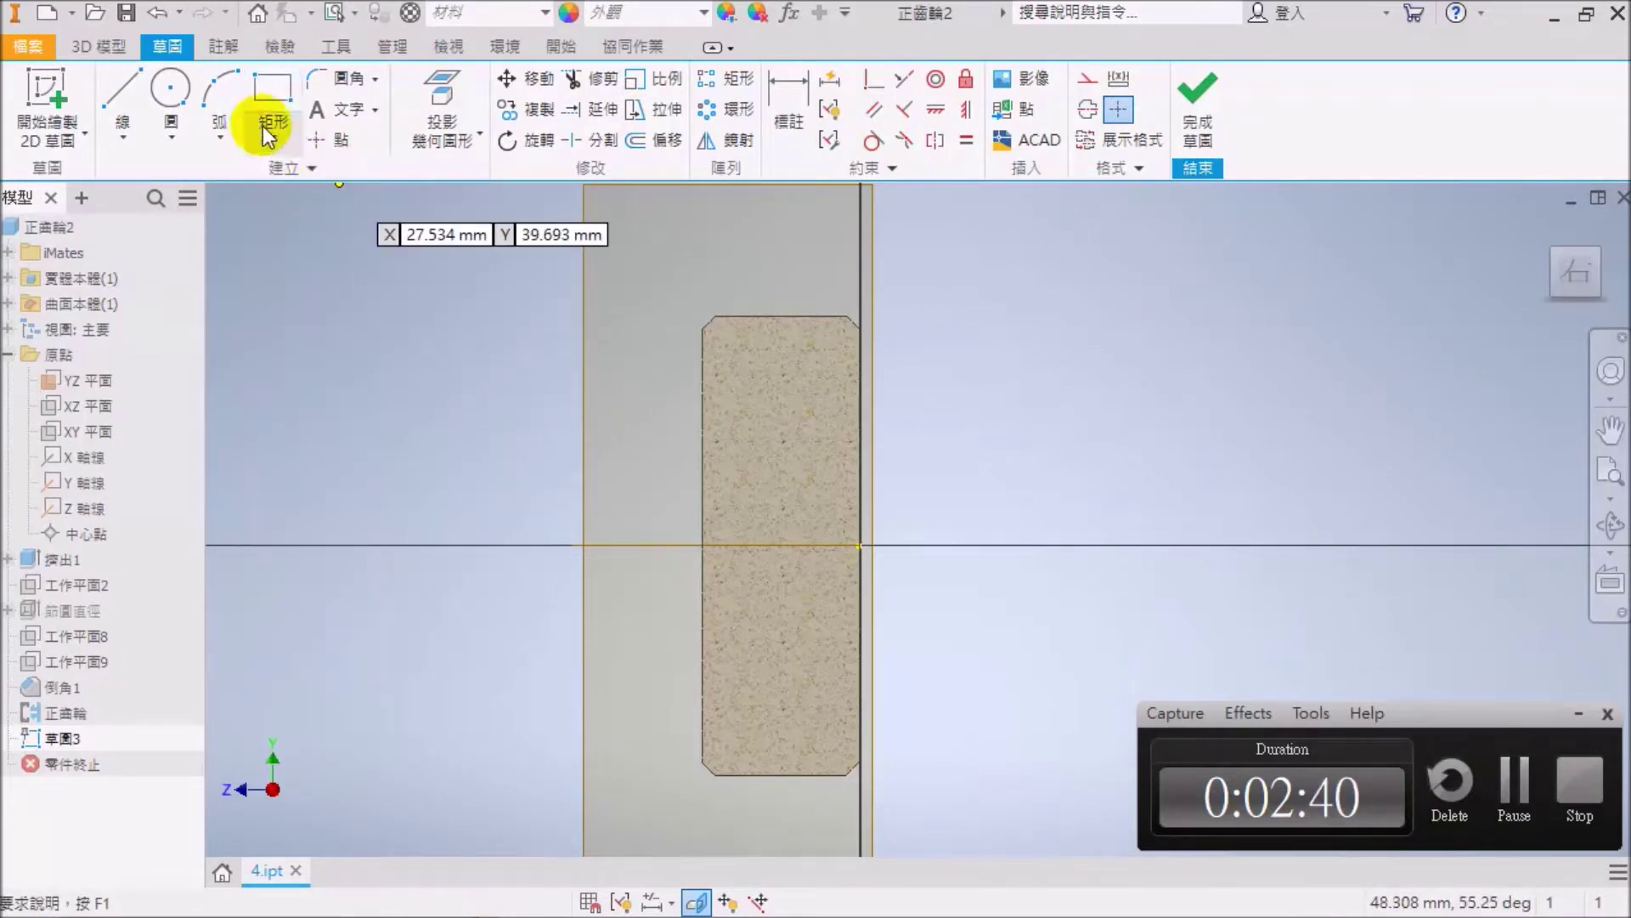
left_click(650, 527)
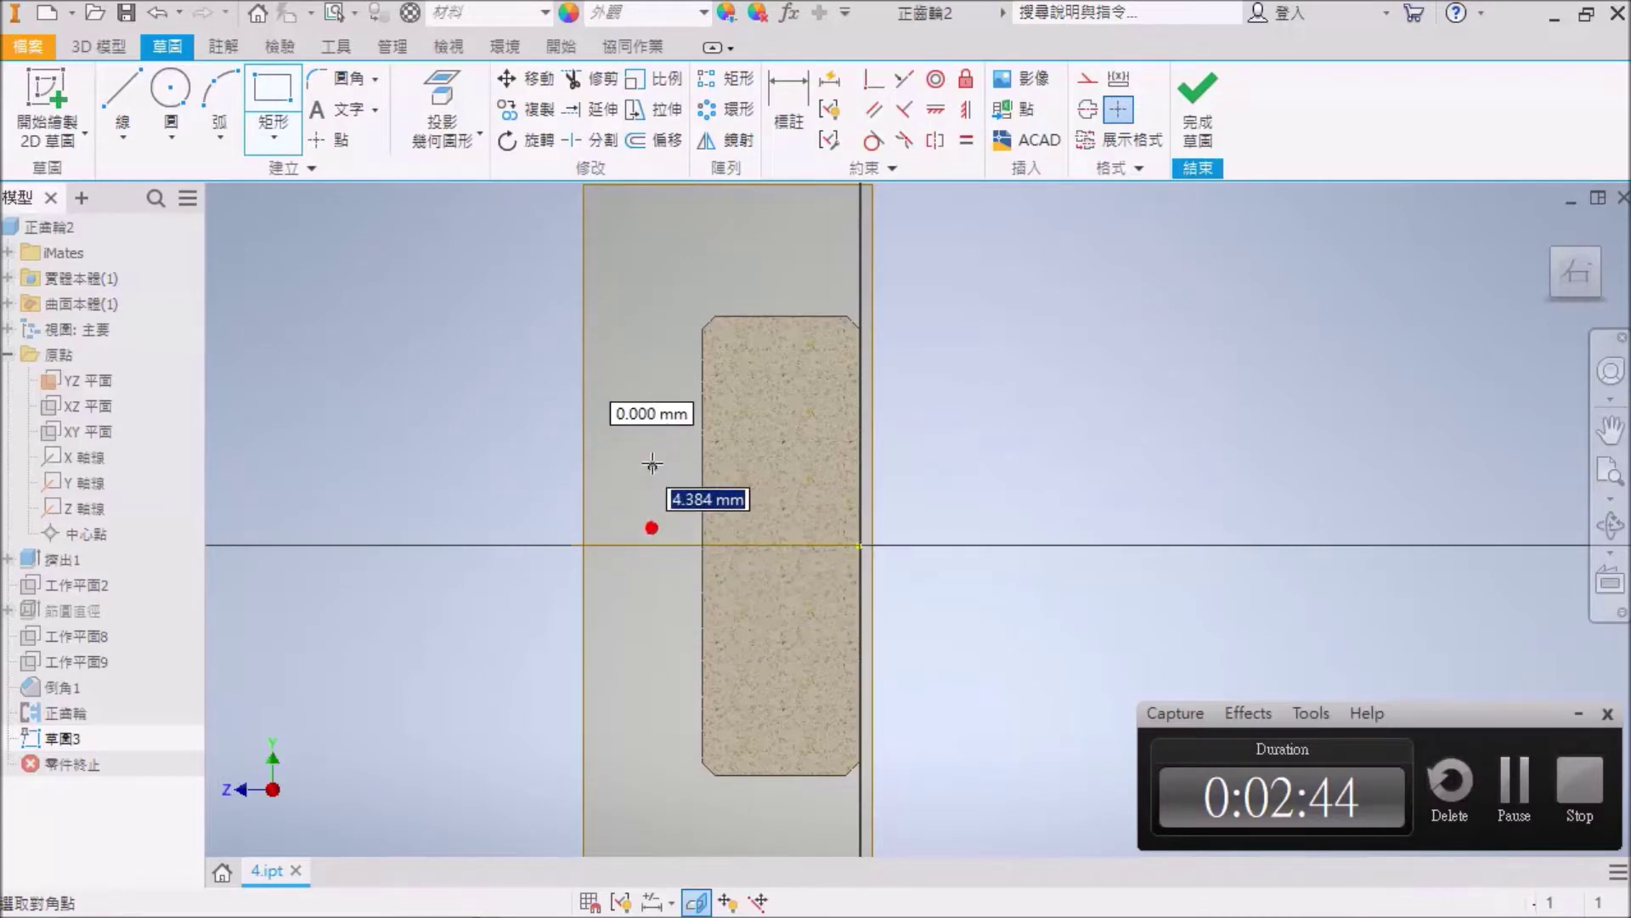
left_click(903, 398)
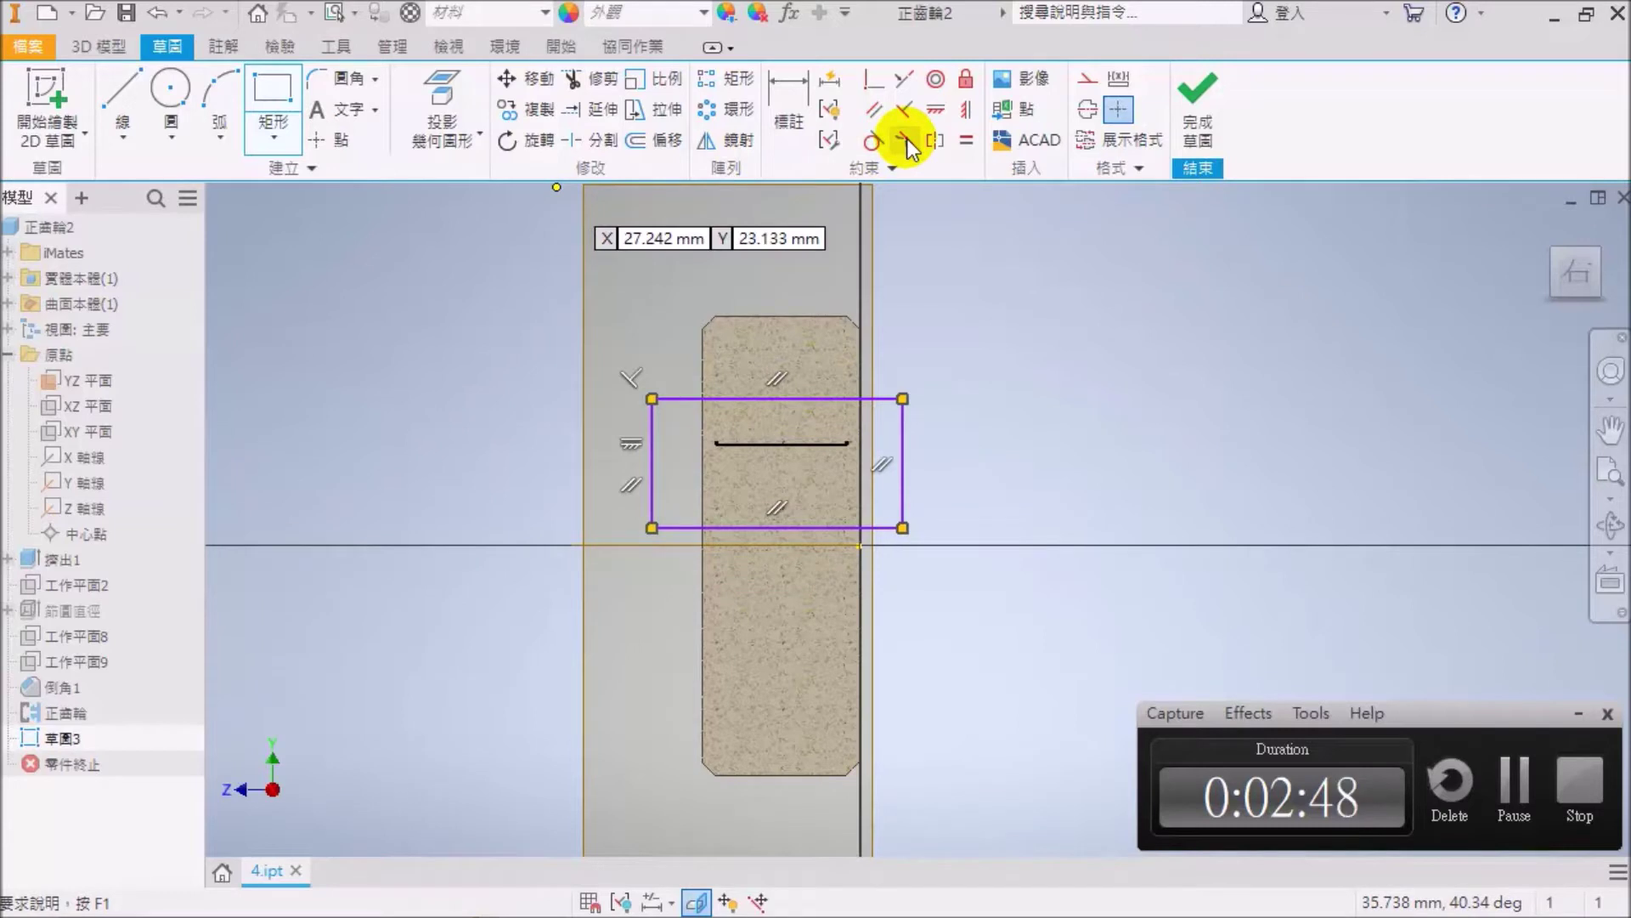
Dimension the rectangle's top edge to a 22 mm width.
left_click(799, 100)
left_click(822, 397)
left_click(824, 265)
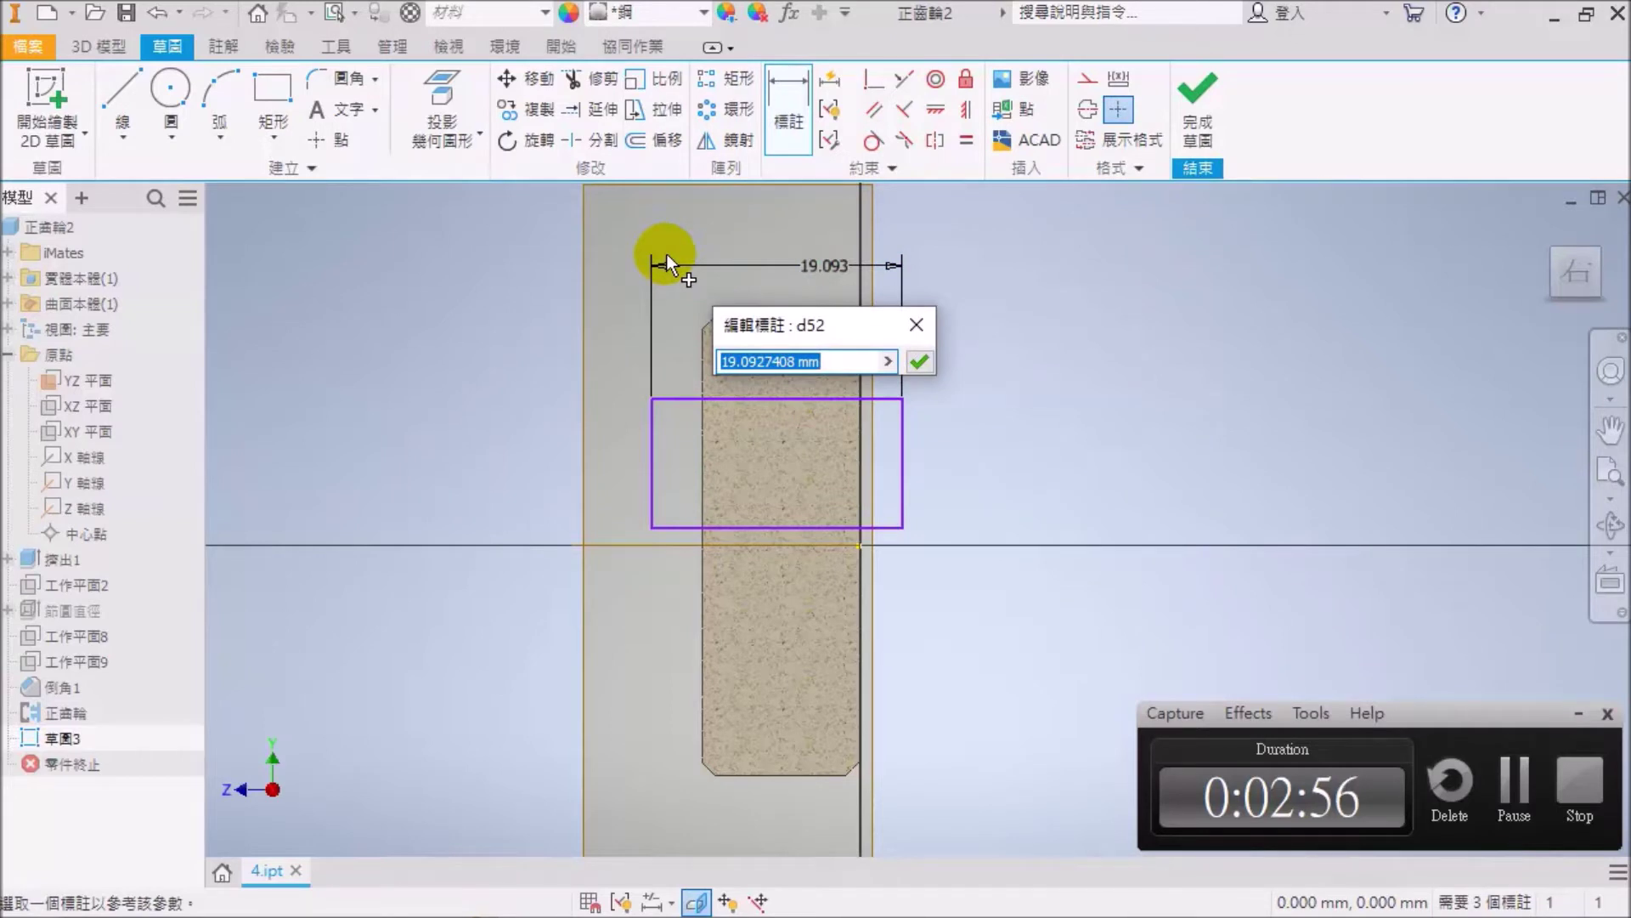
type("22")
key("Return")
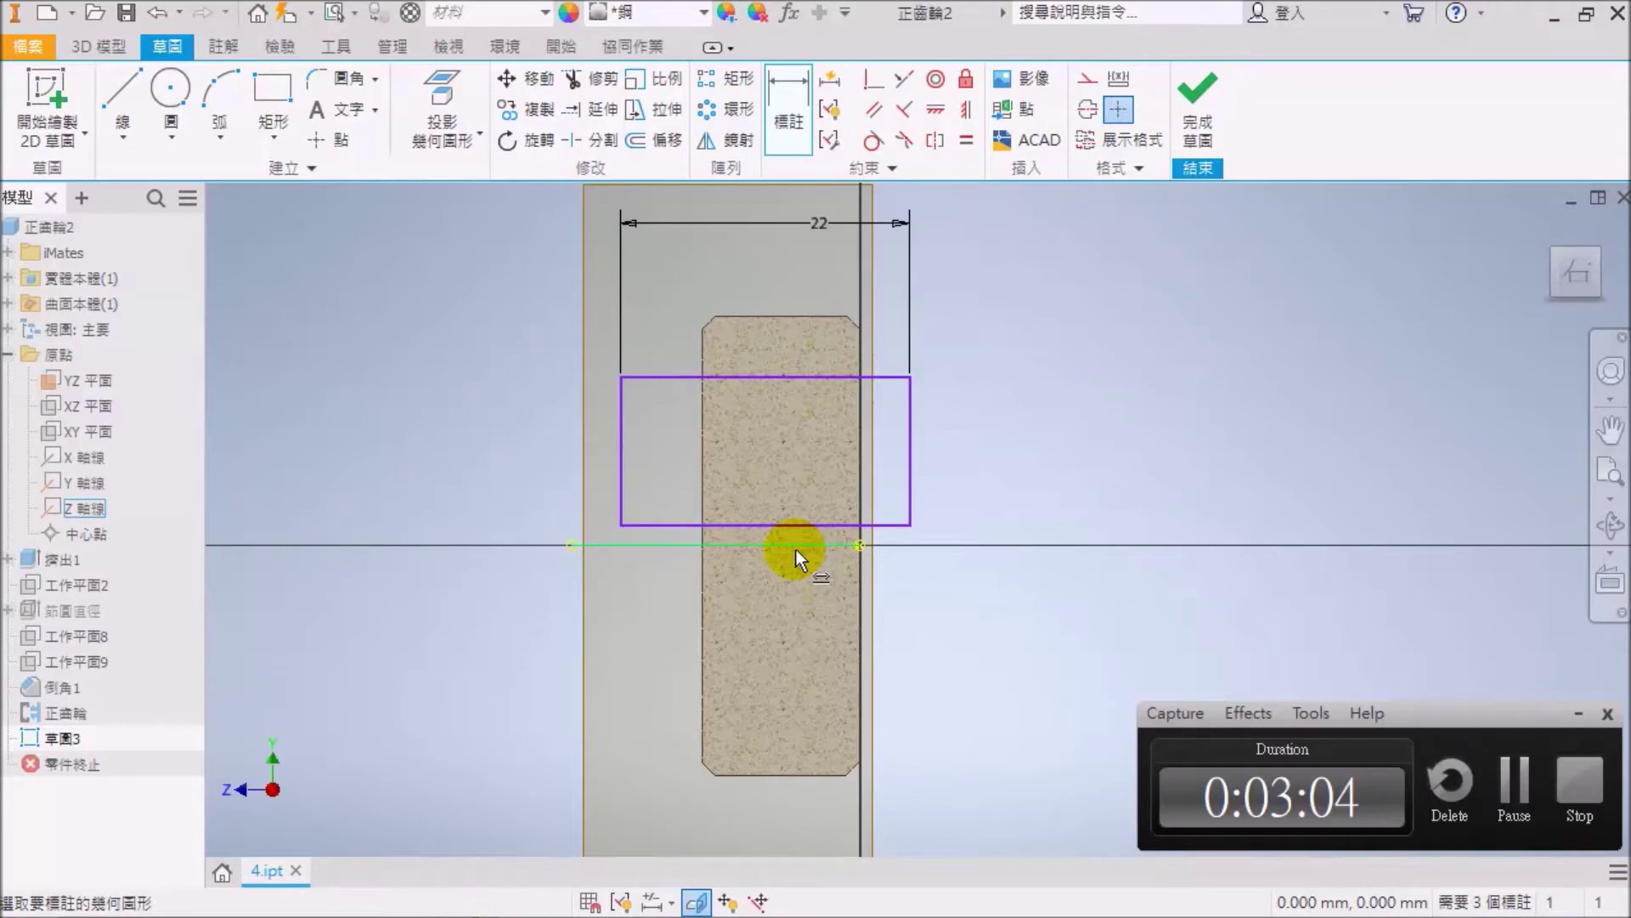
Make the rectangle's bottom edge collinear with the horizontal axis, checking the part 4 drawing.
left_click(901, 80)
left_click(678, 527)
left_click(678, 545)
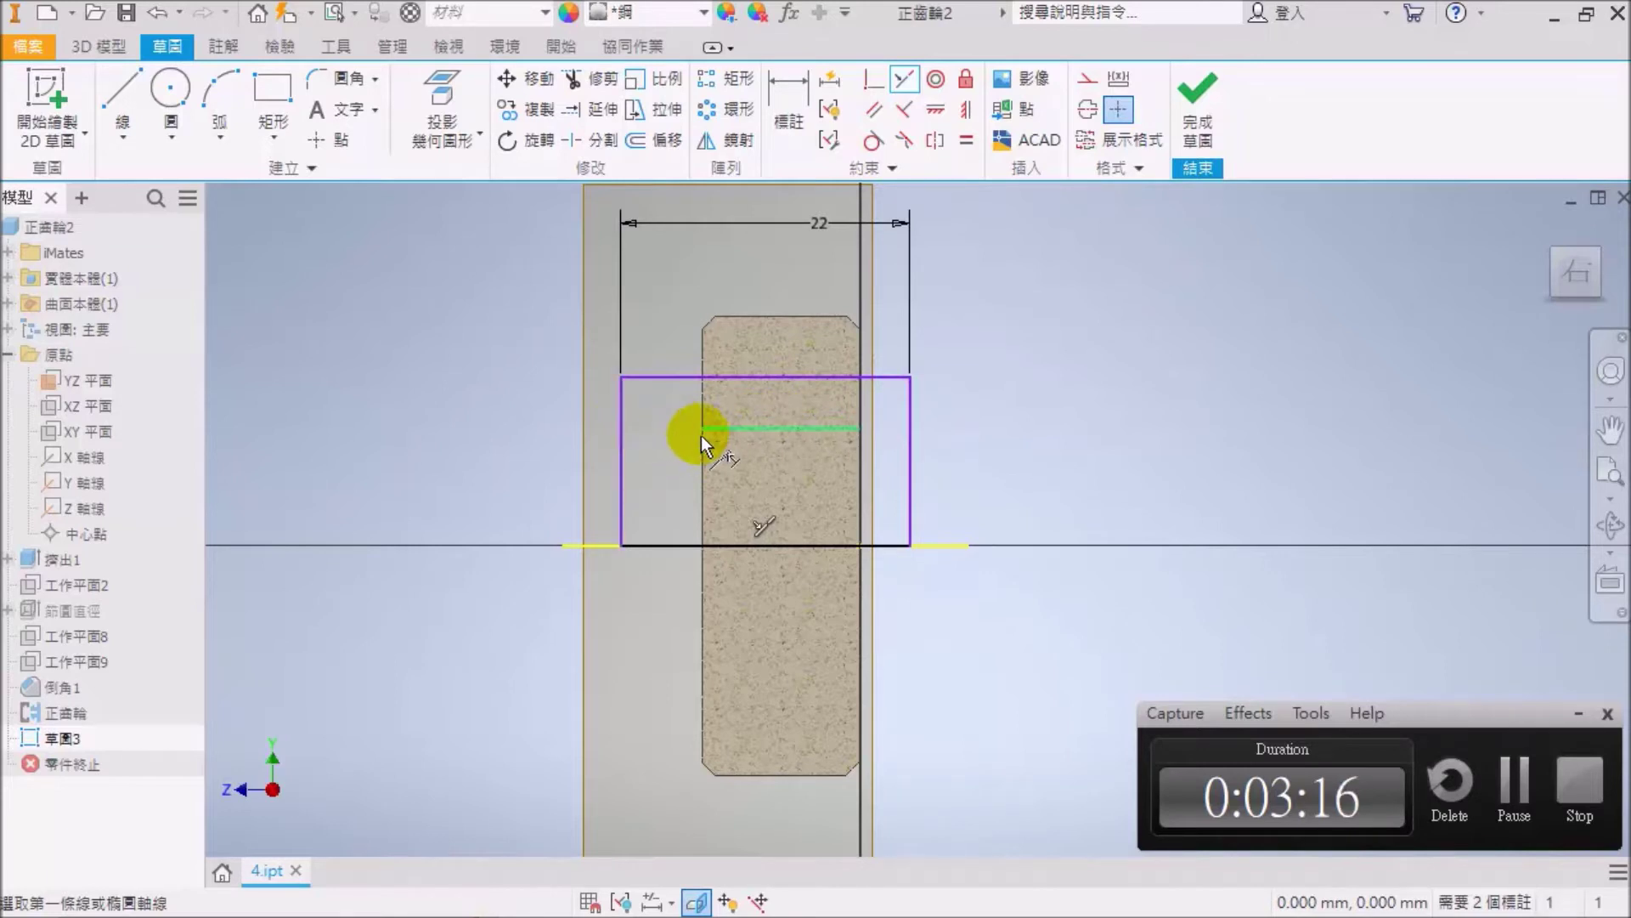
mouse_move(1098, 907)
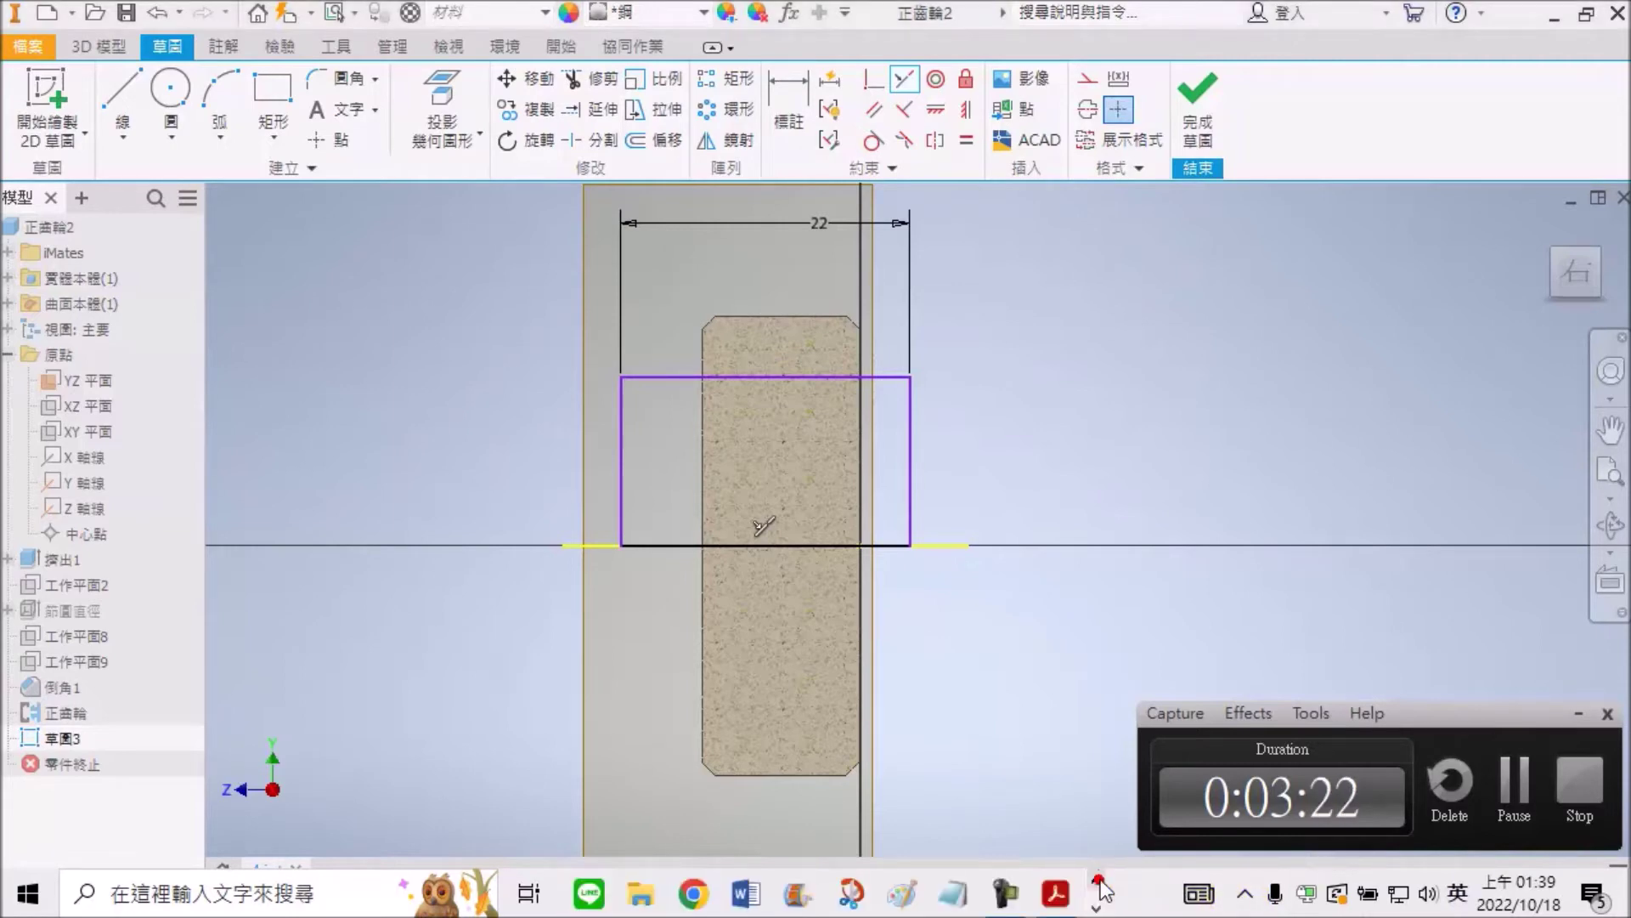
left_click(1056, 896)
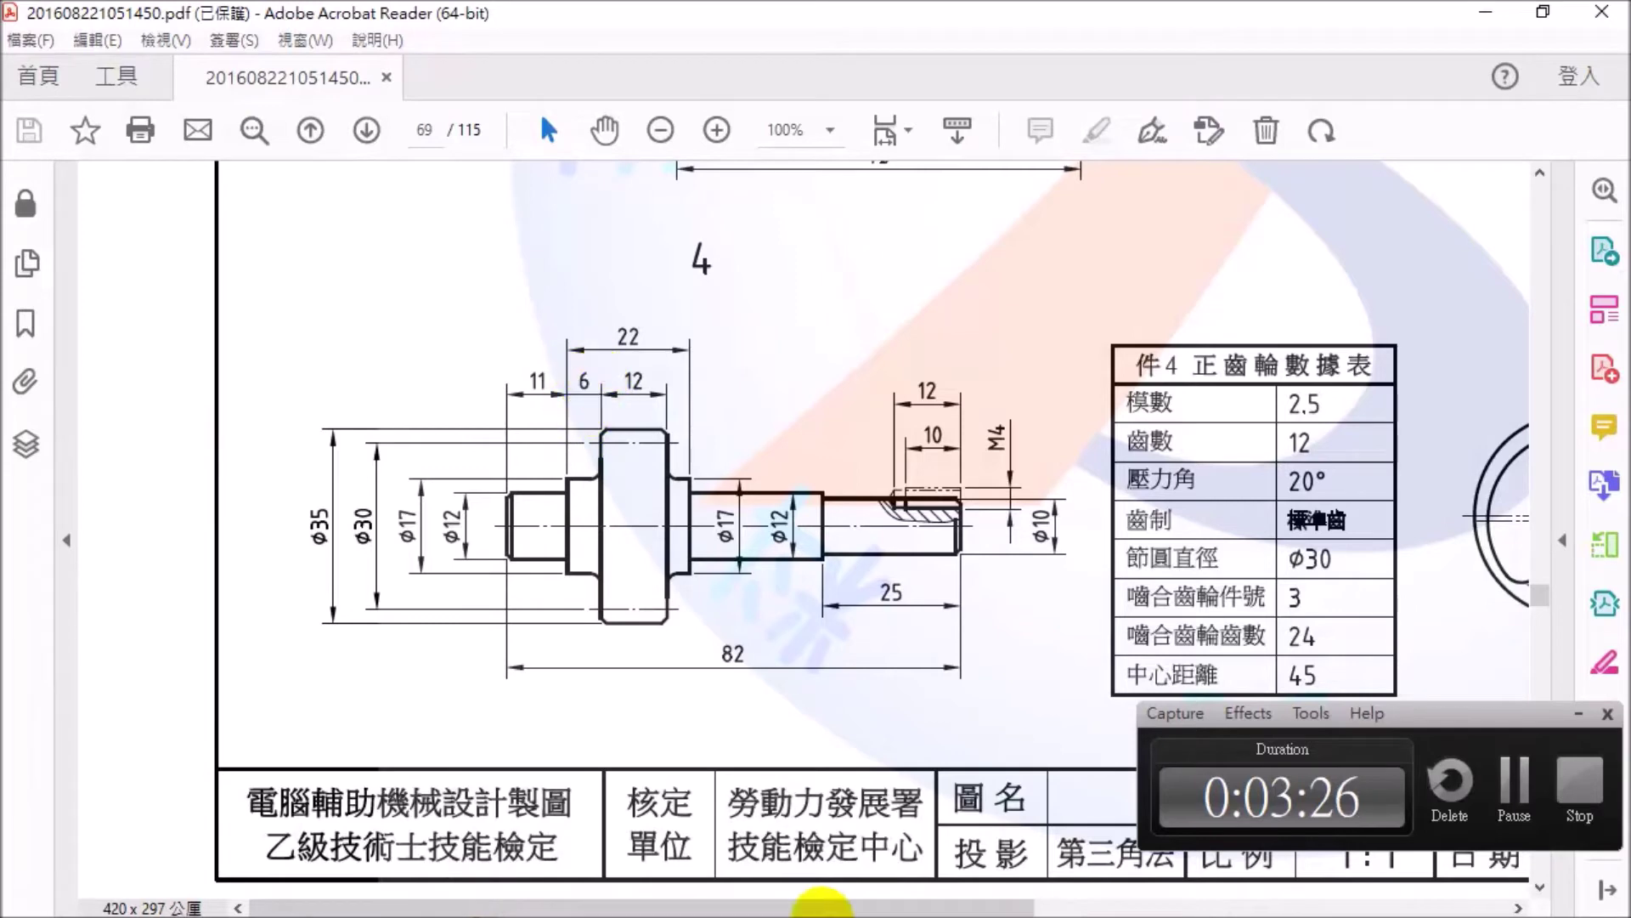
left_click(1096, 907)
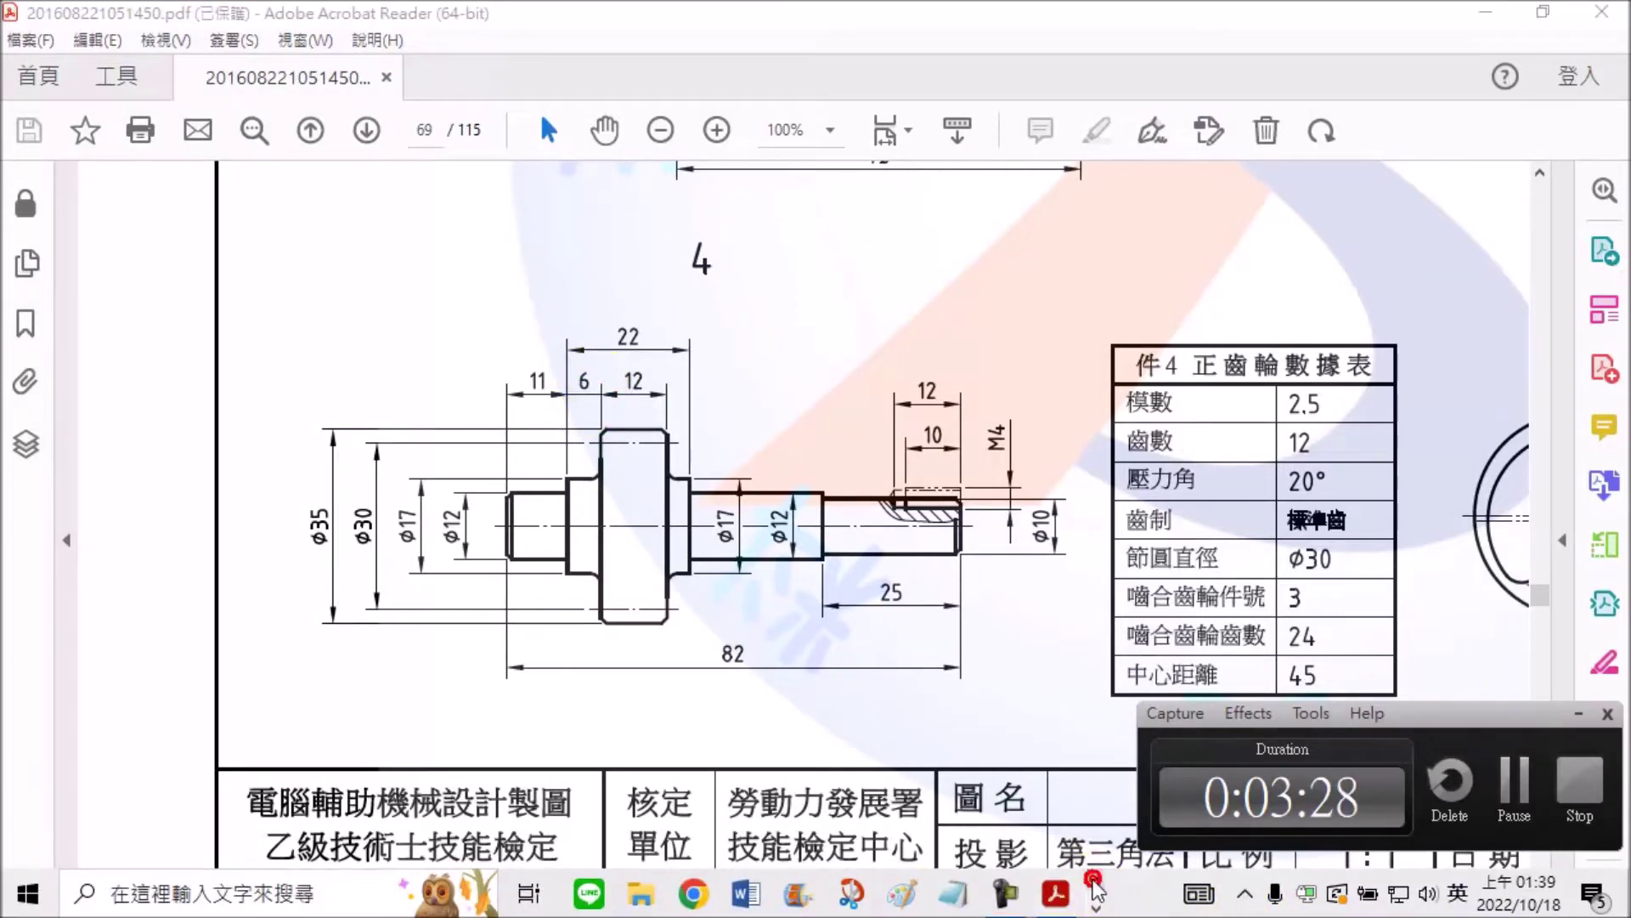
left_click(593, 895)
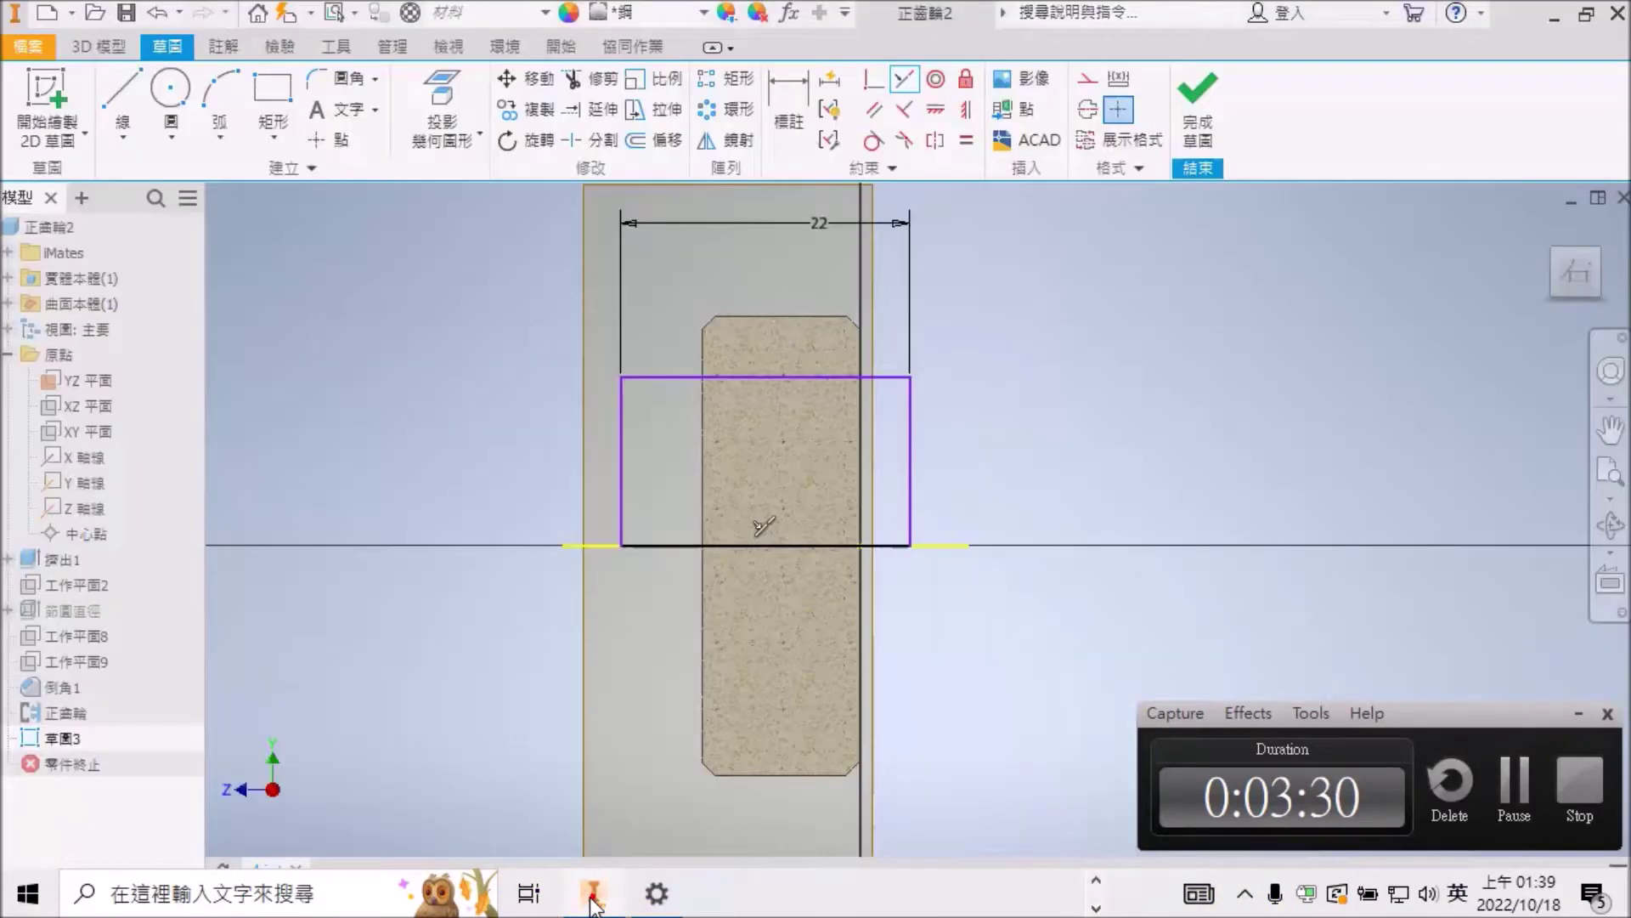
Offset the rectangle's left edge 6 mm from the gear's left face.
left_click(789, 106)
left_click(621, 437)
left_click(703, 431)
left_click(675, 338)
type("6")
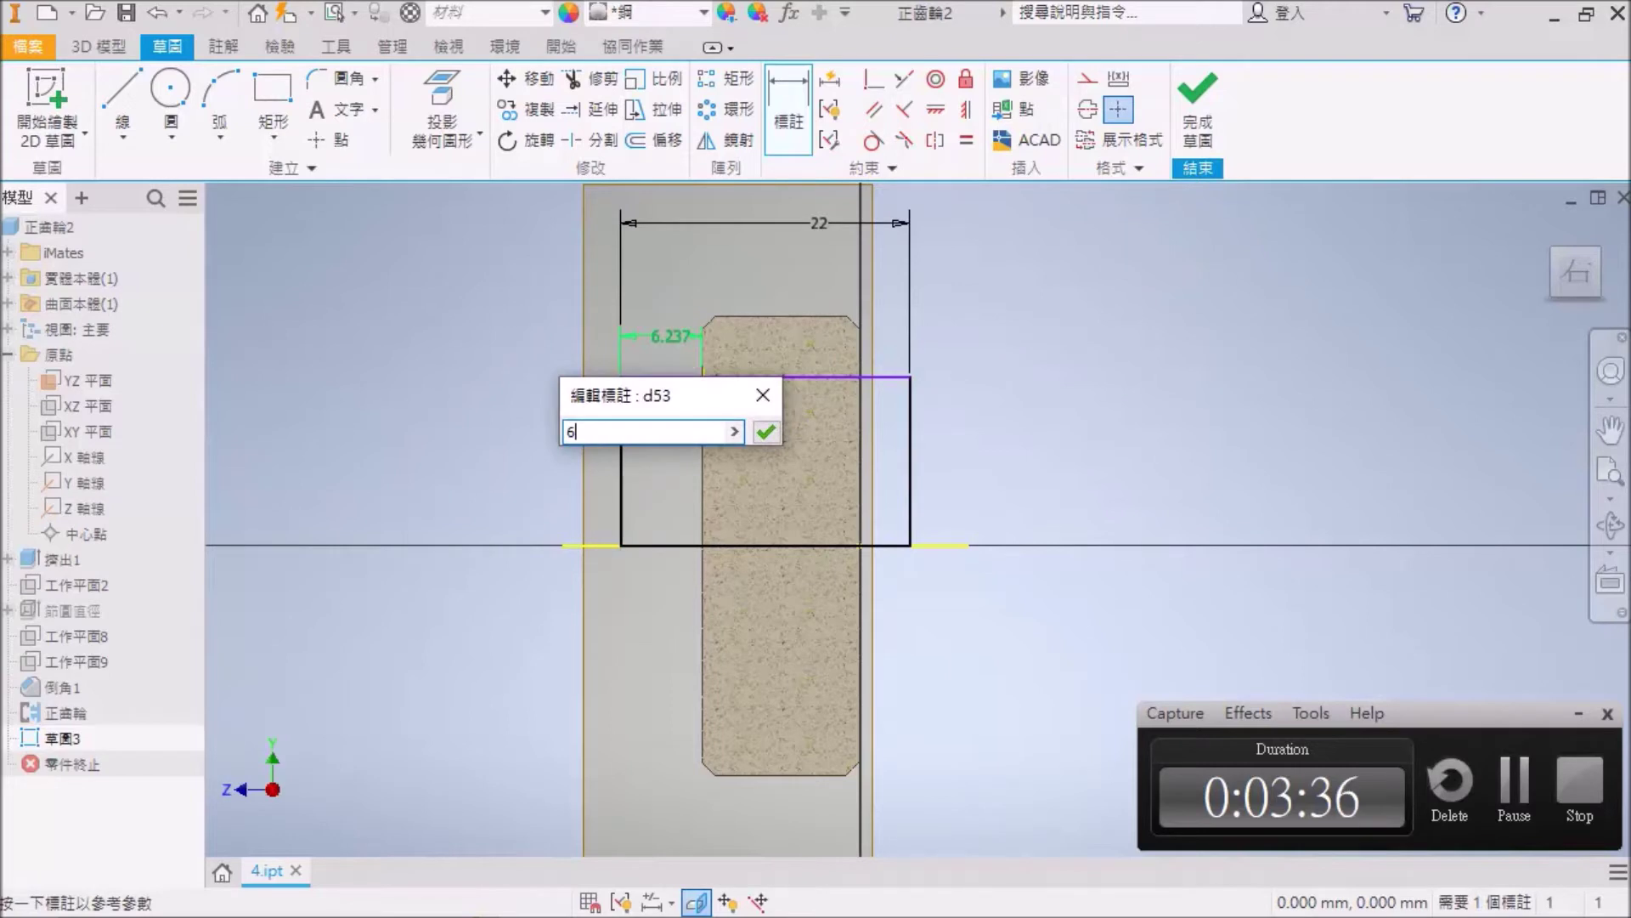
key("Return")
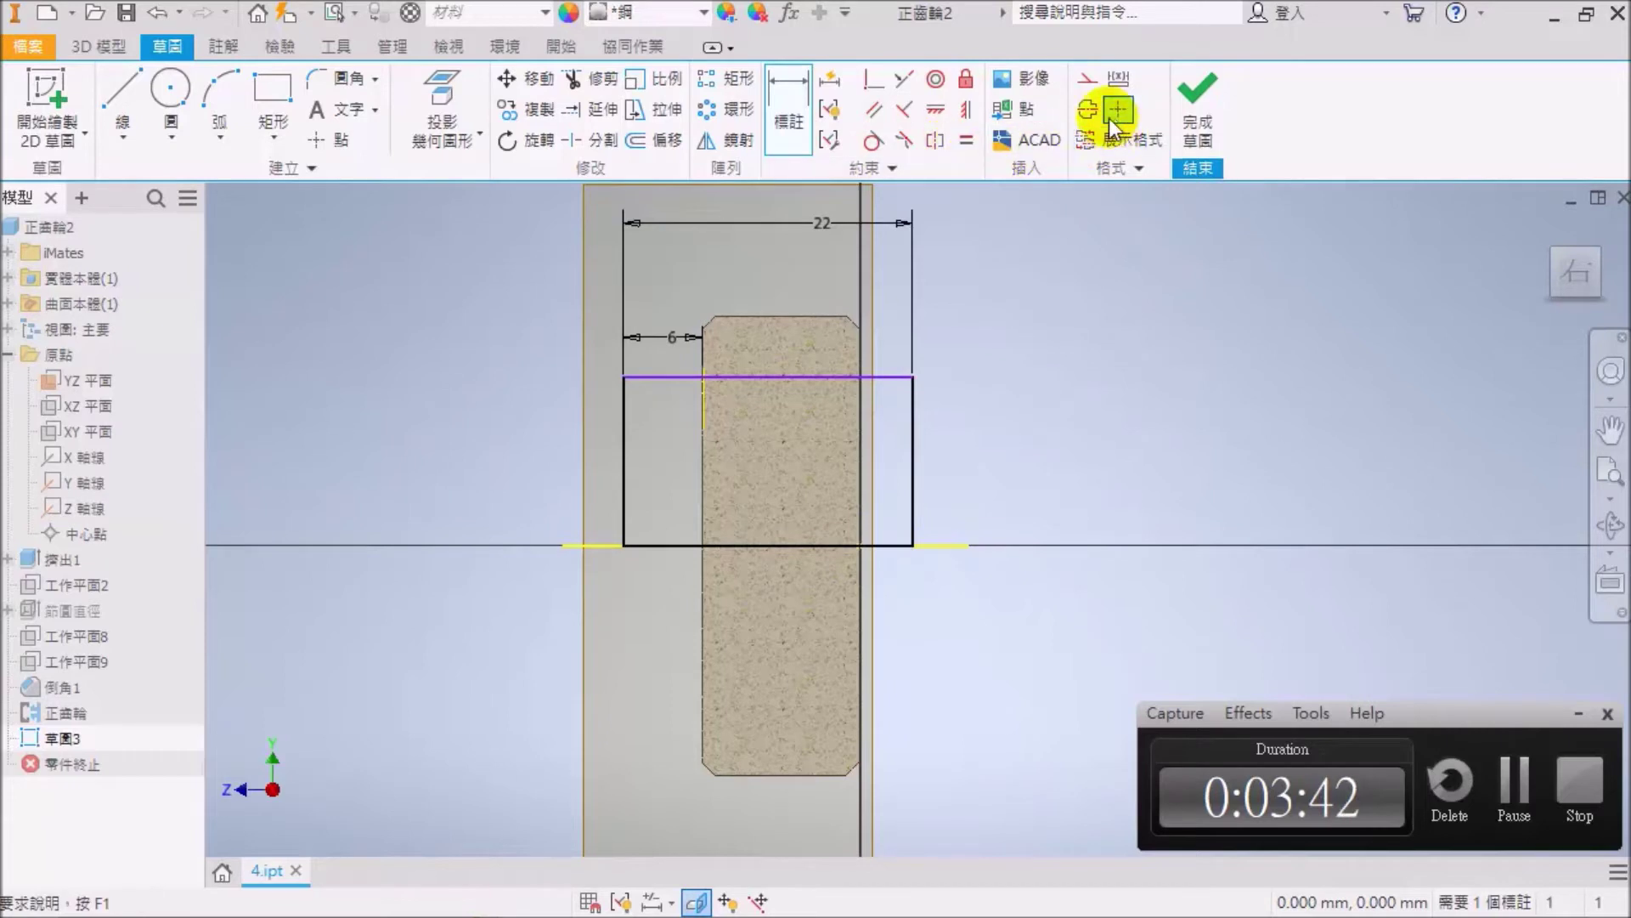
left_click(786, 94)
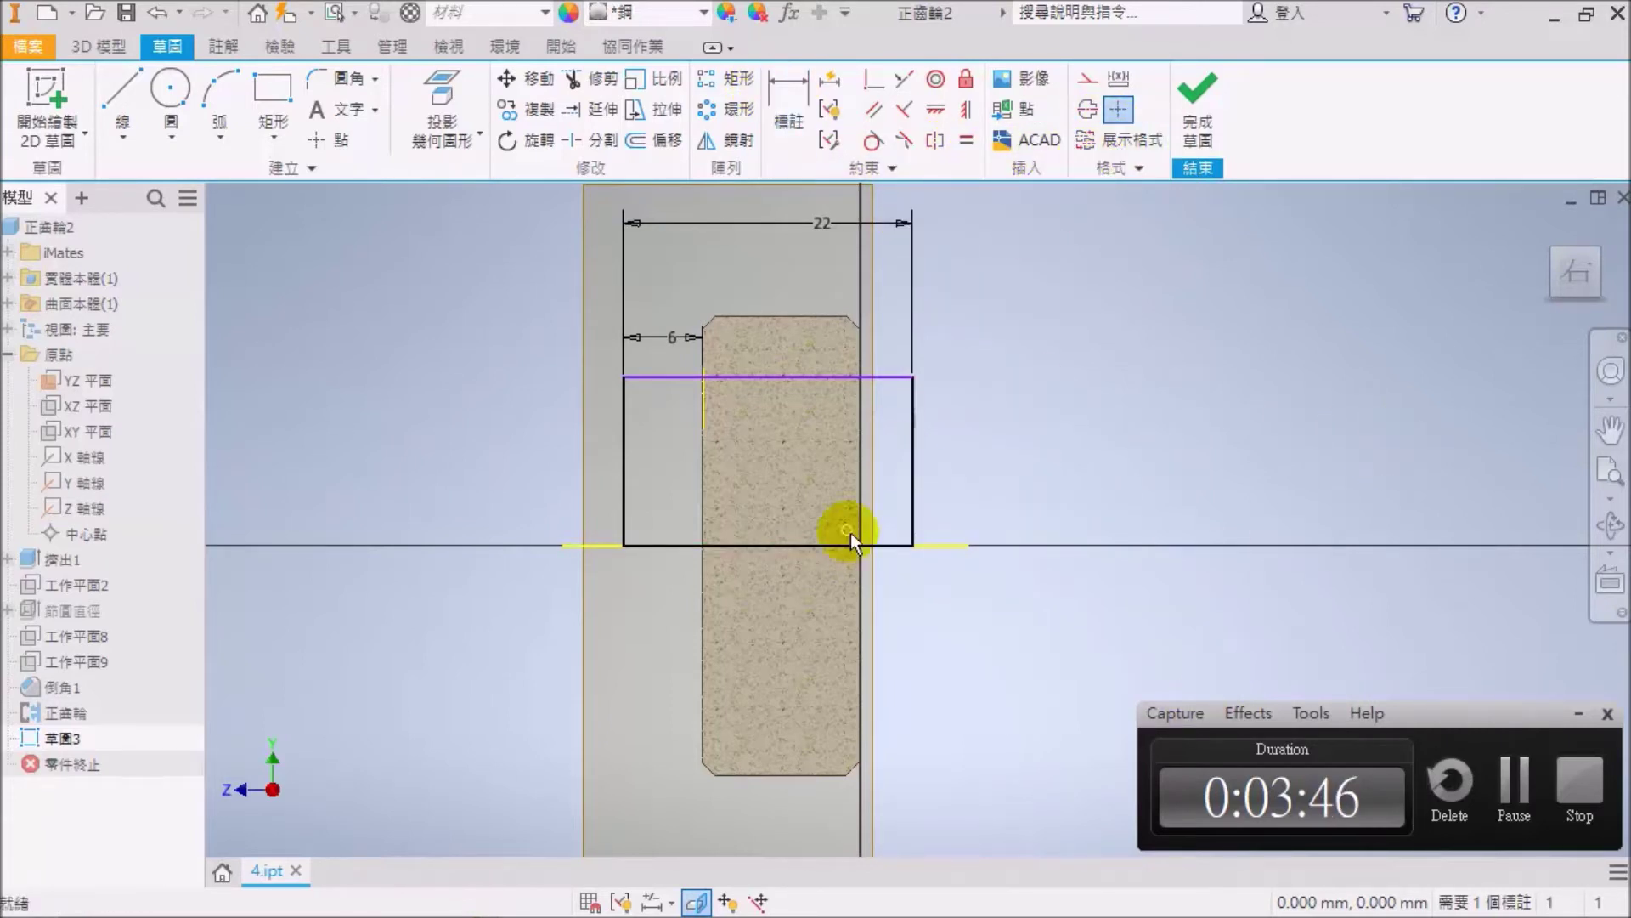
Make the bottom edge a centreline and dimension the top edge as Ø17.
left_click(835, 548)
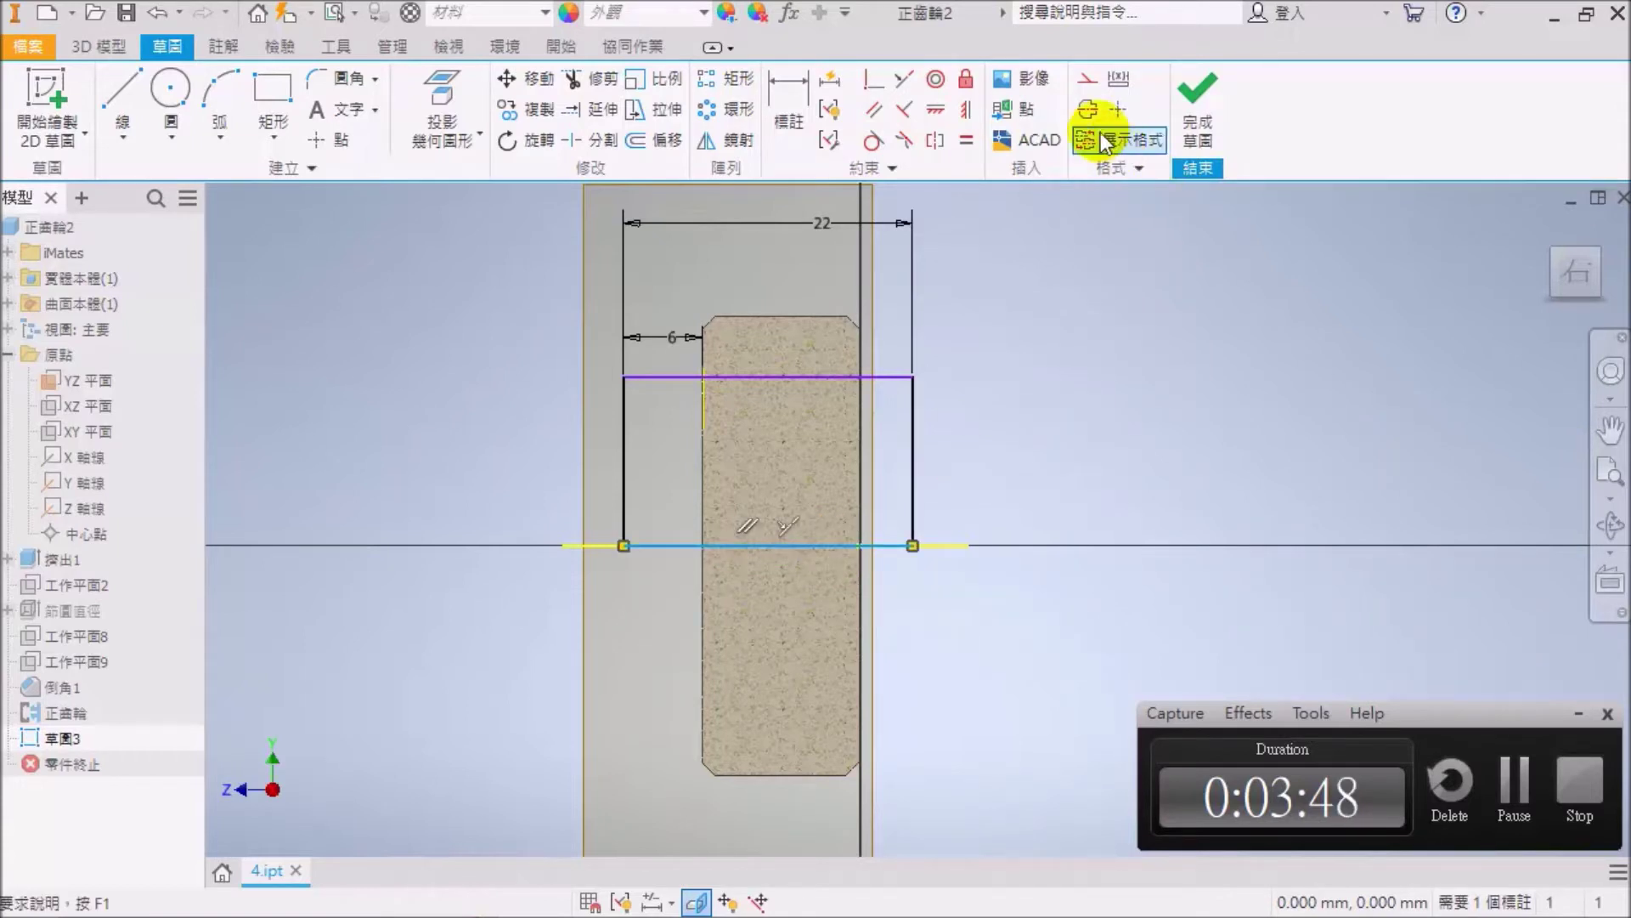
left_click(1089, 114)
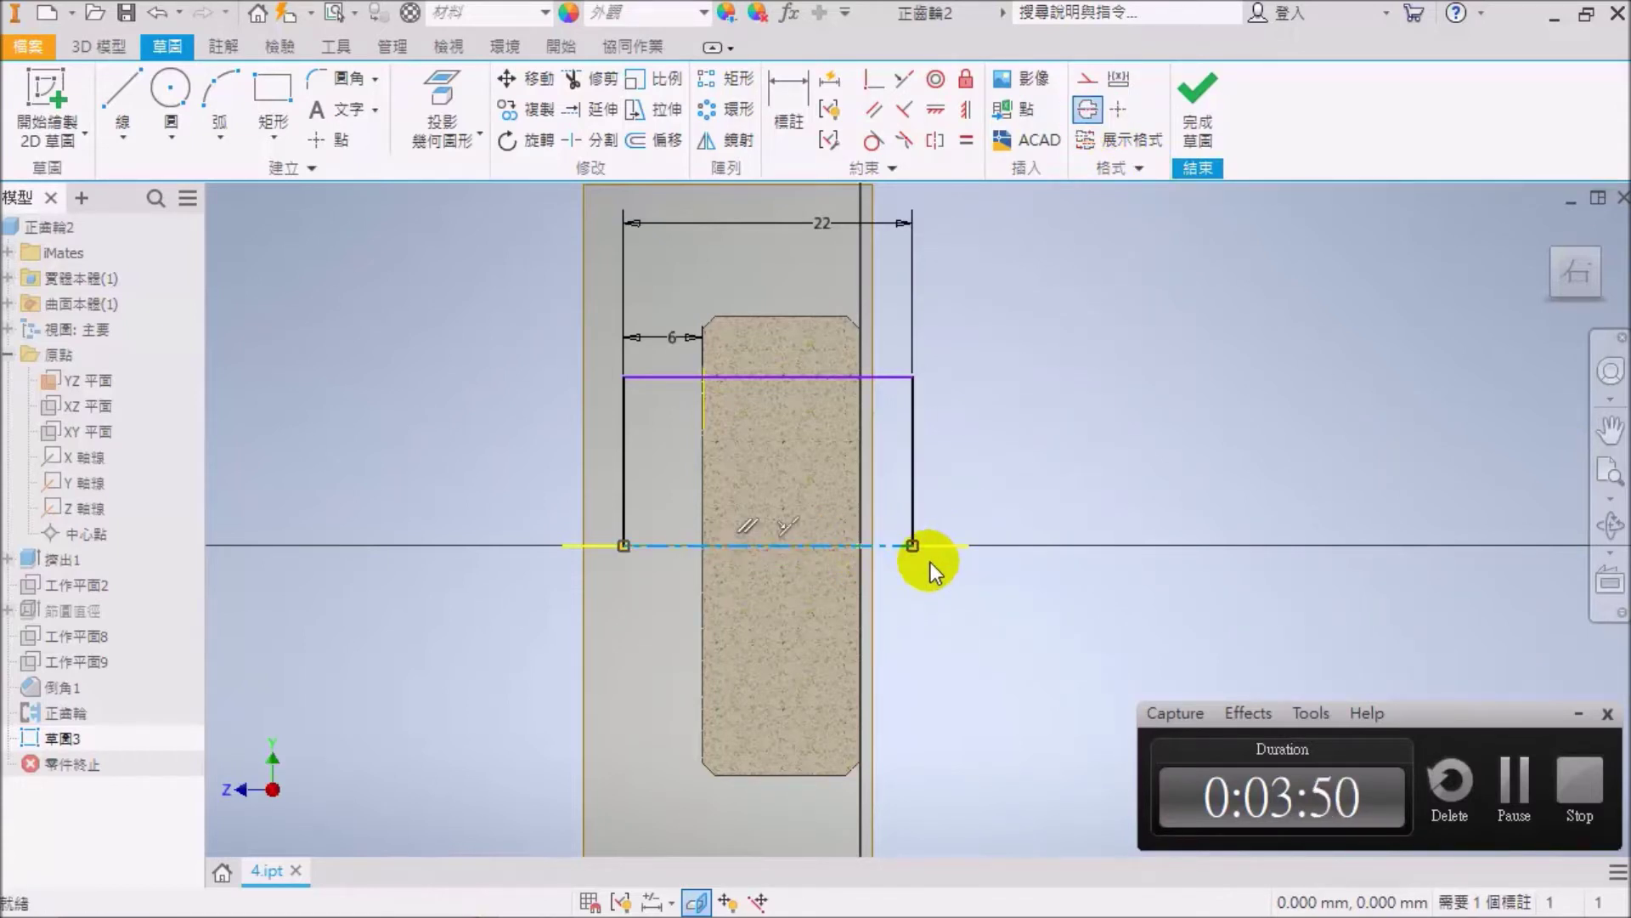
left_click(788, 115)
left_click(889, 380)
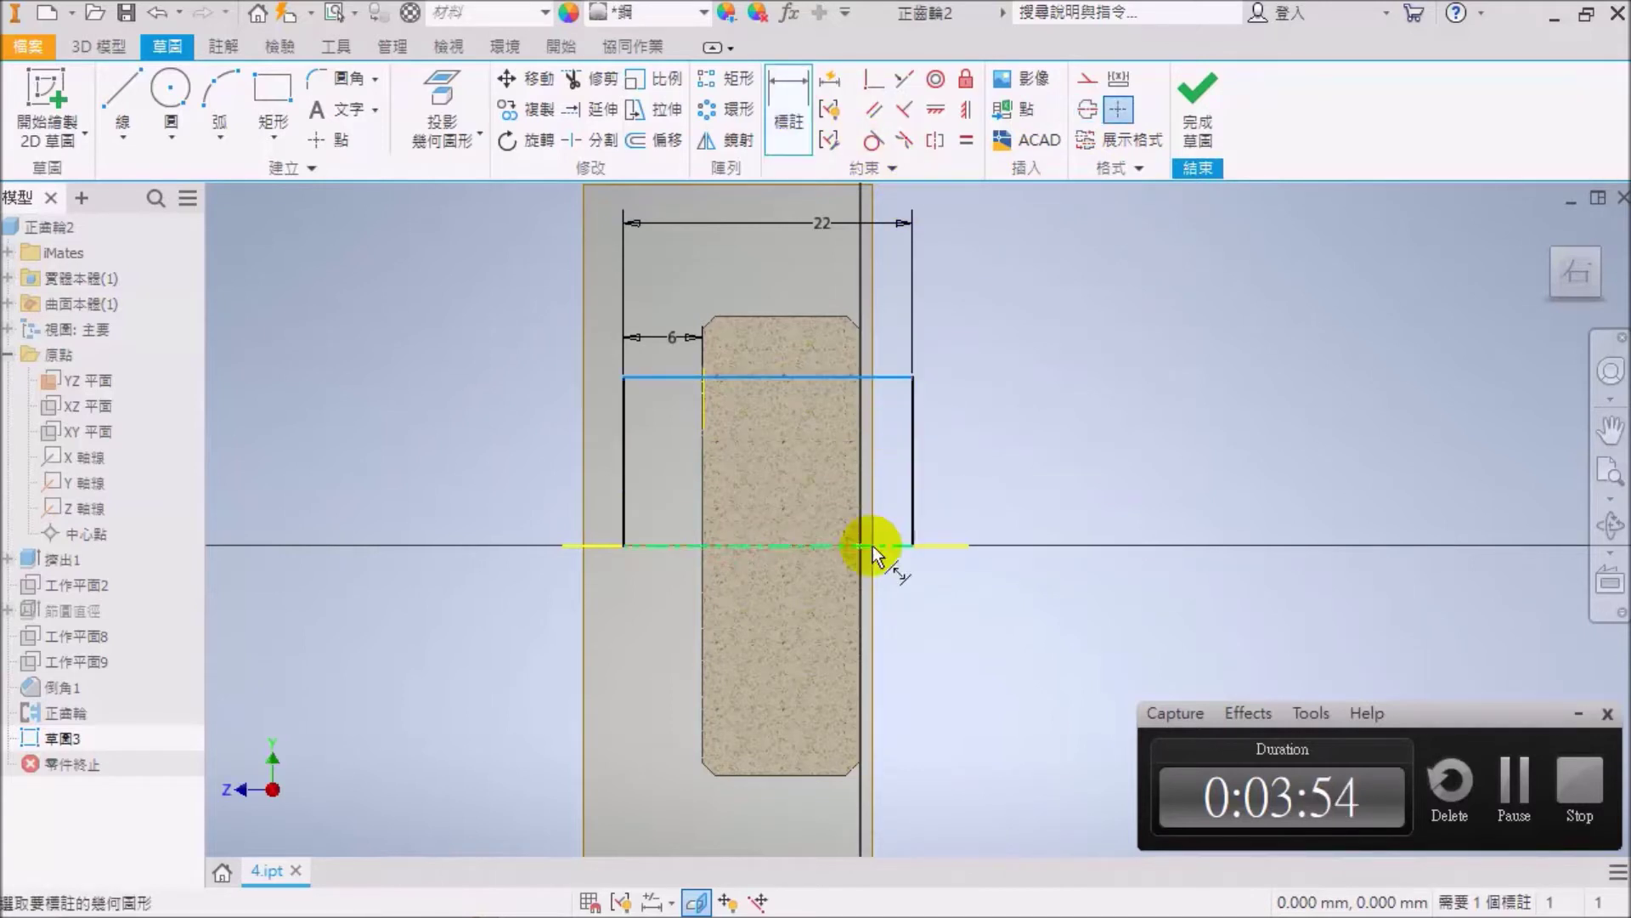
left_click(870, 547)
left_click(1013, 599)
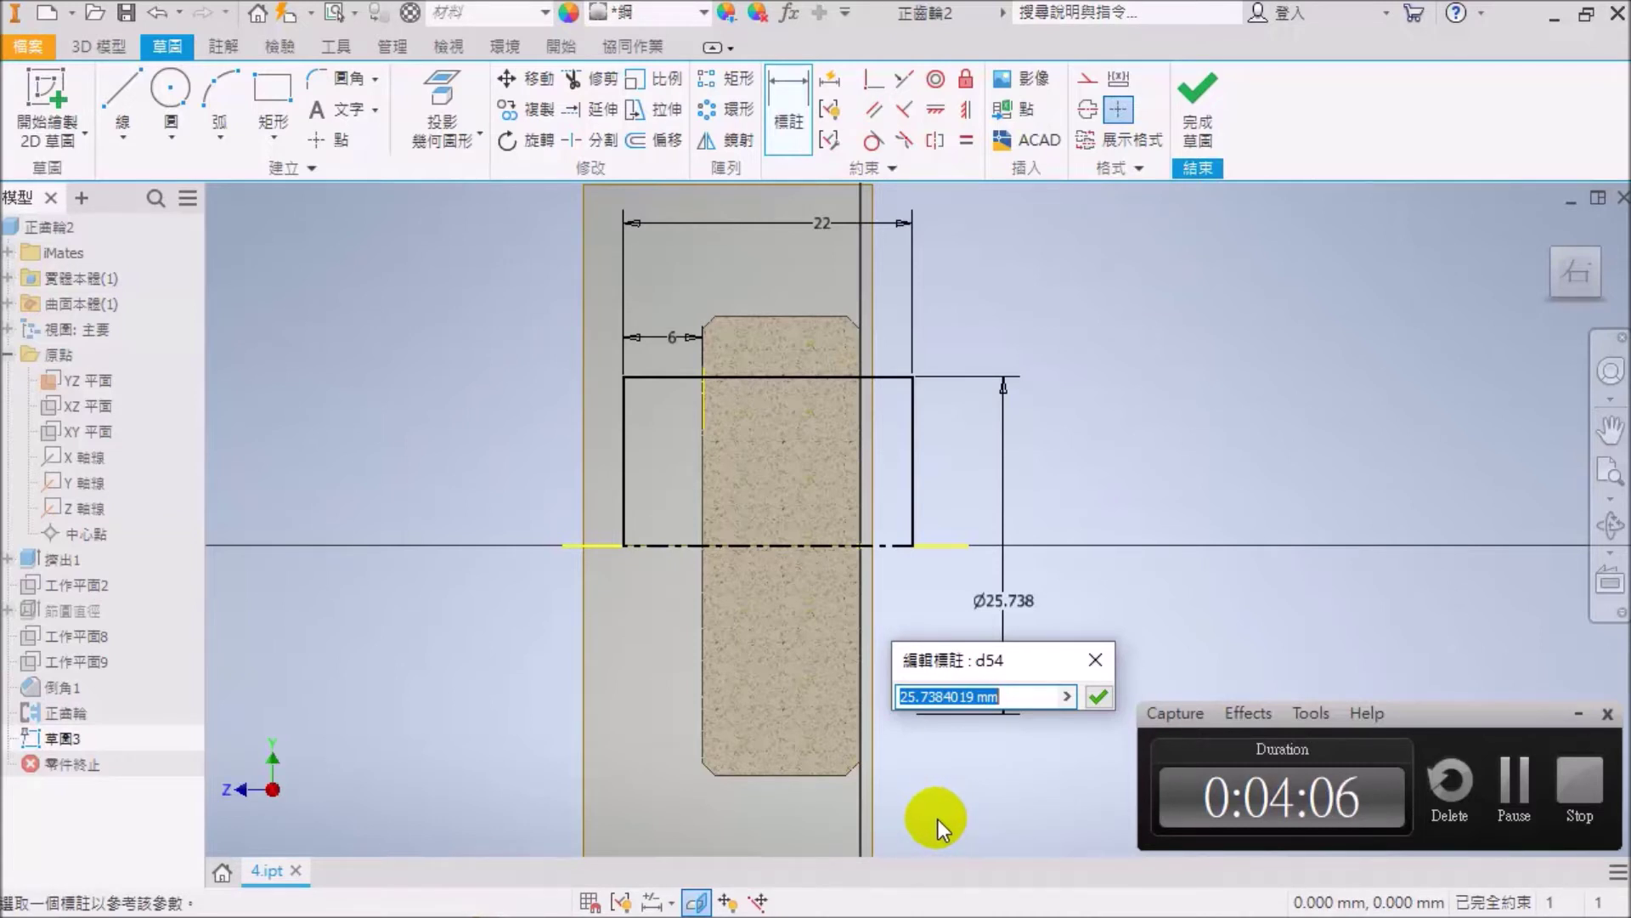
type("17")
key("Return")
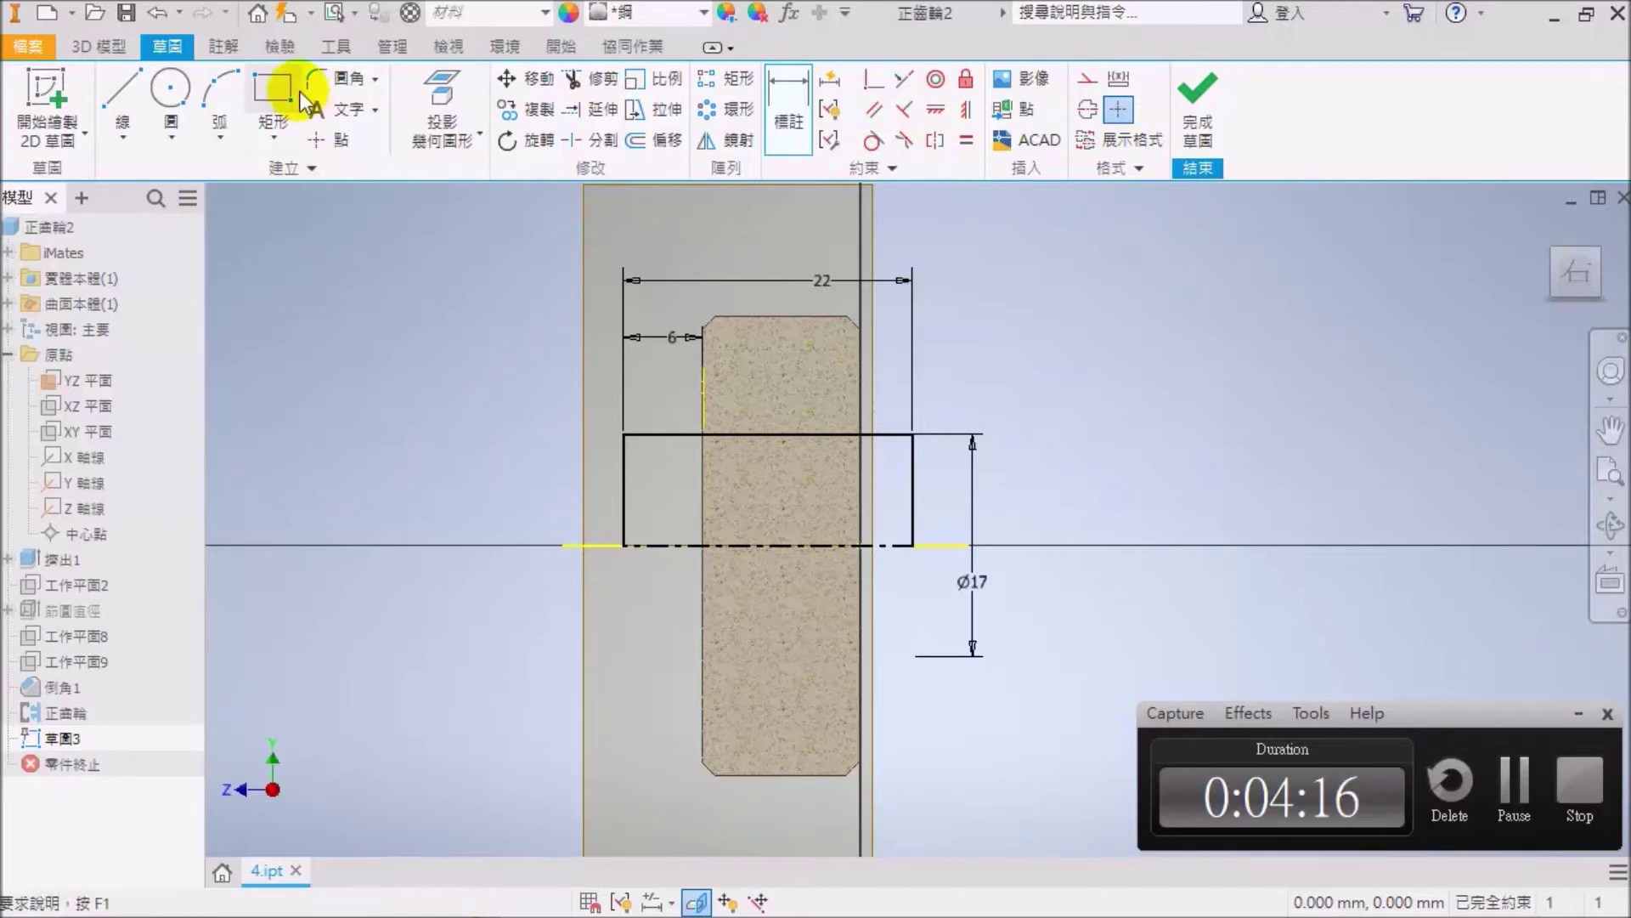
Draw a long rectangle across the shaft, its left edge dimensioned 11 mm beyond the first.
left_click(272, 102)
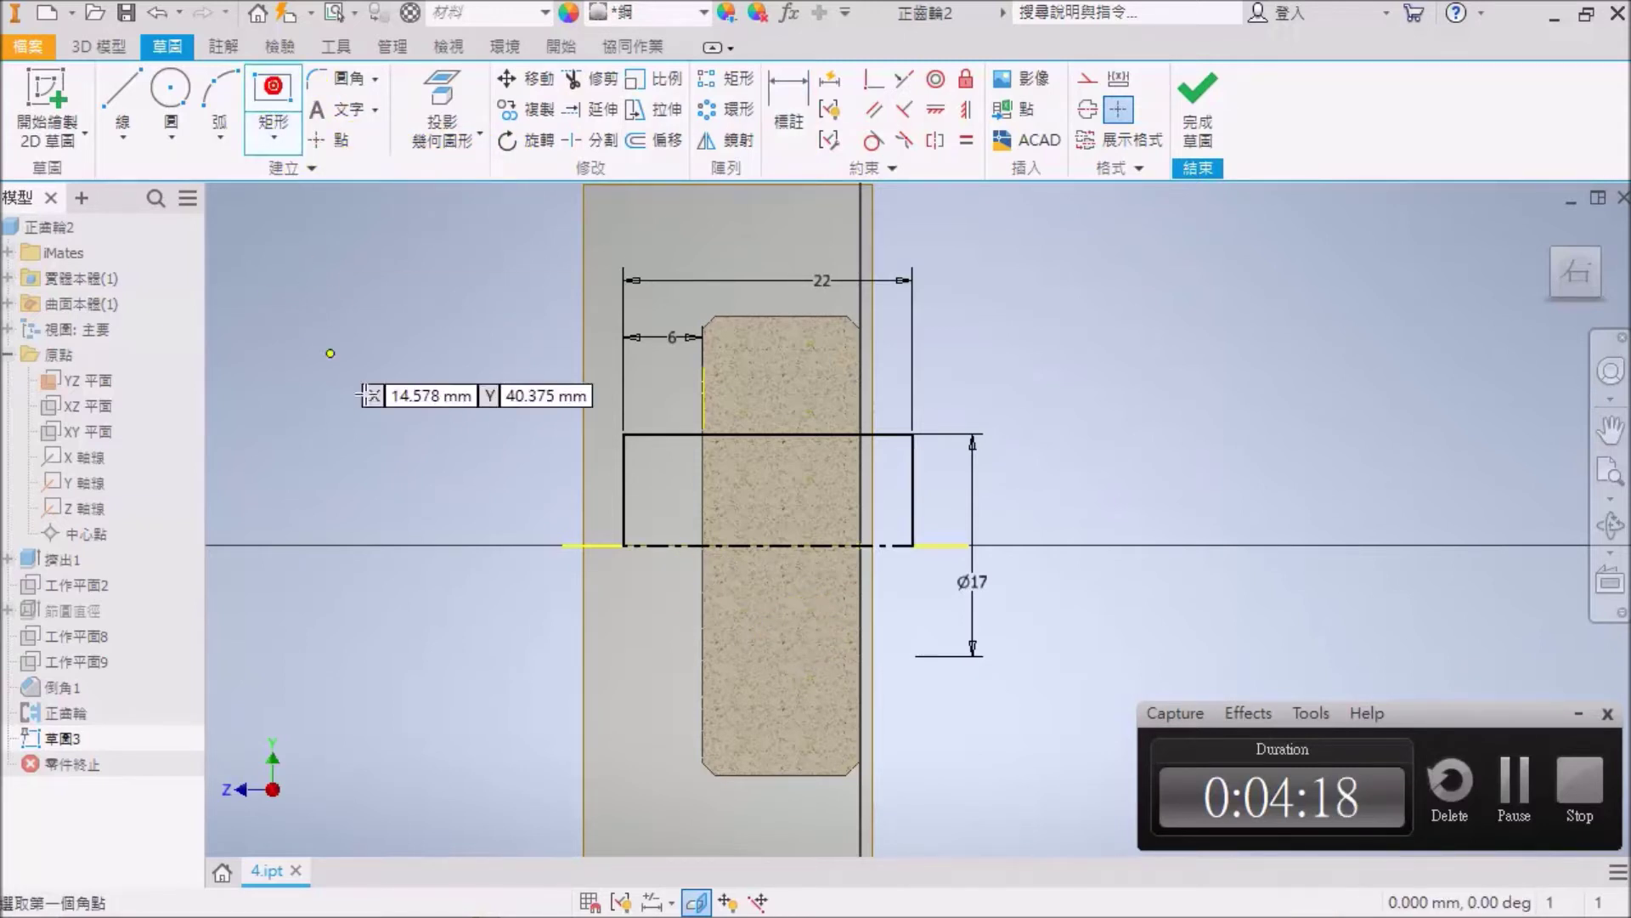
left_click(494, 528)
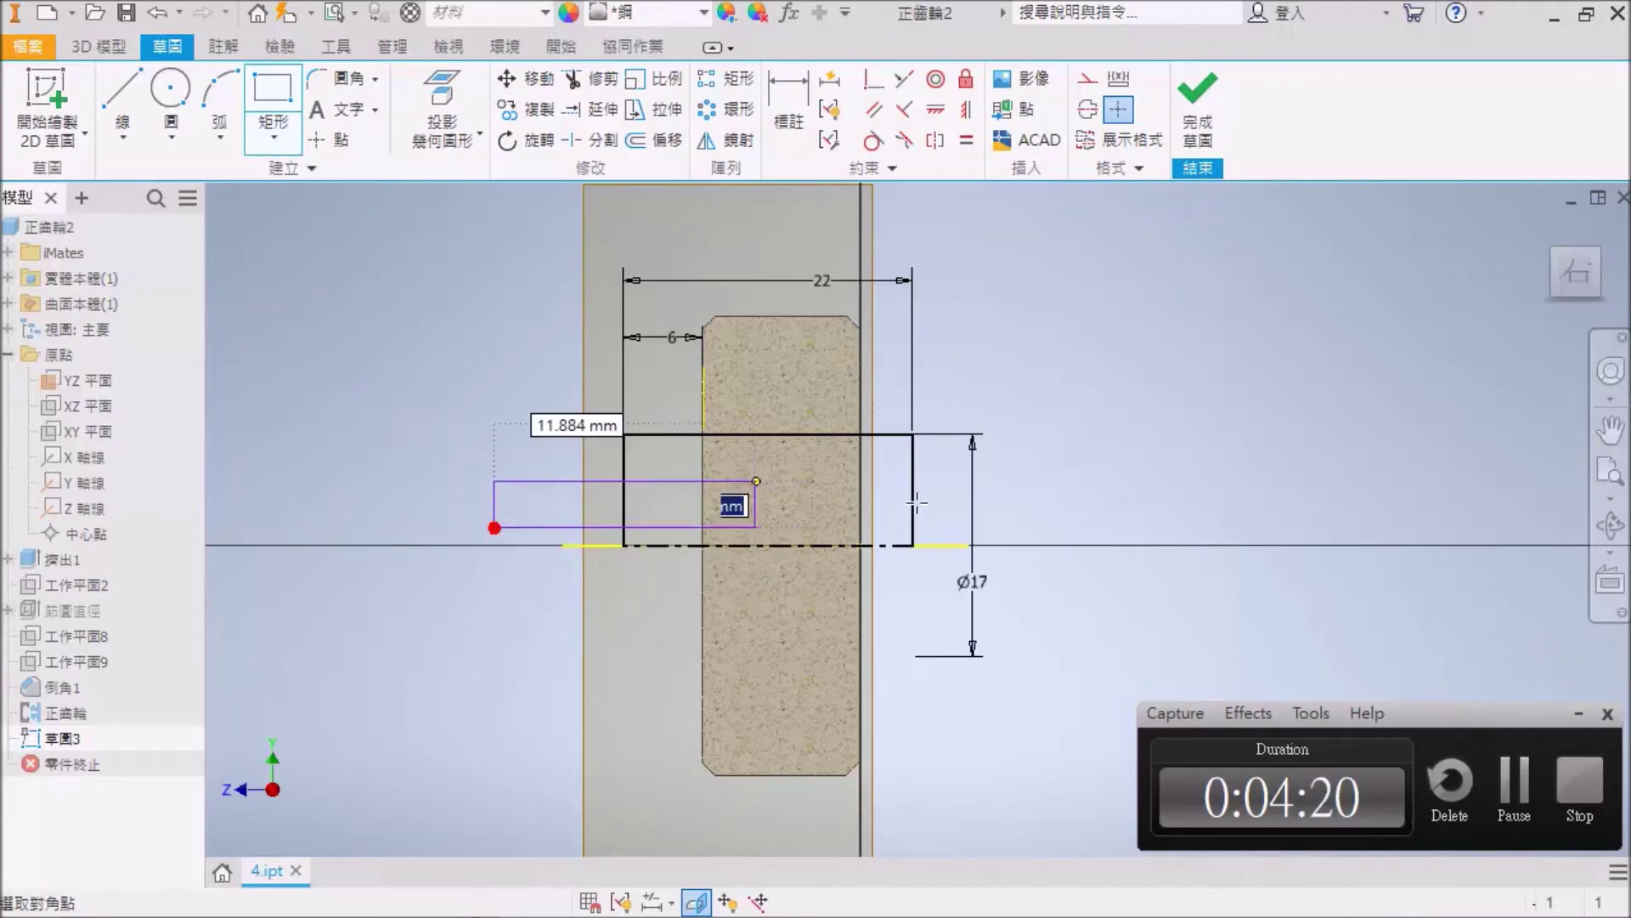
left_click(1021, 474)
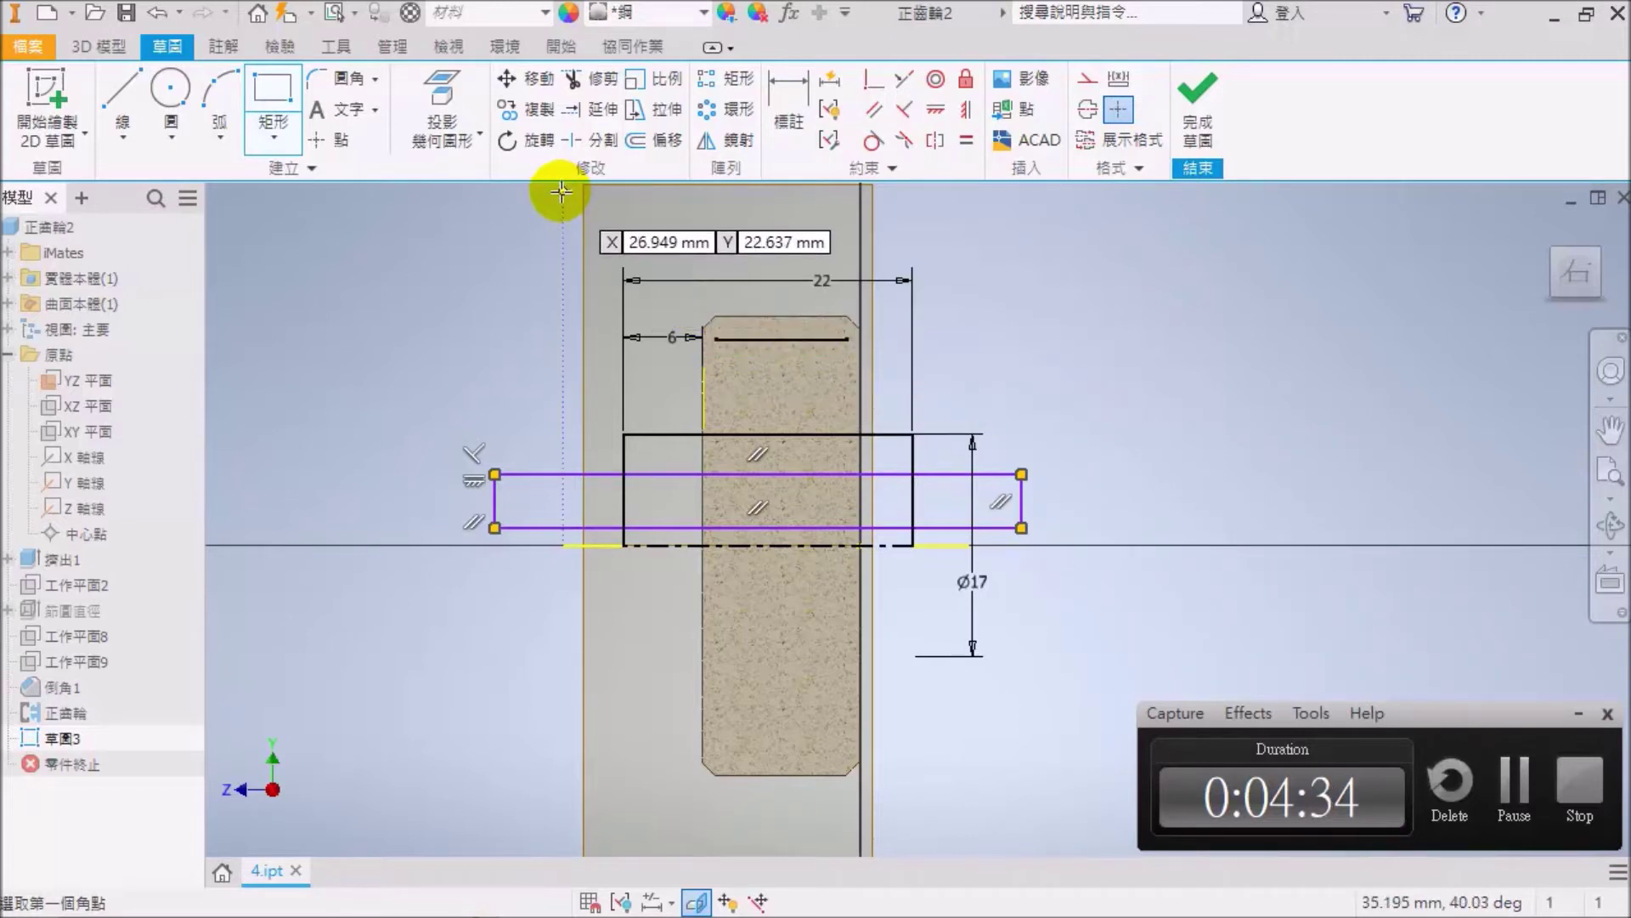
left_click(787, 110)
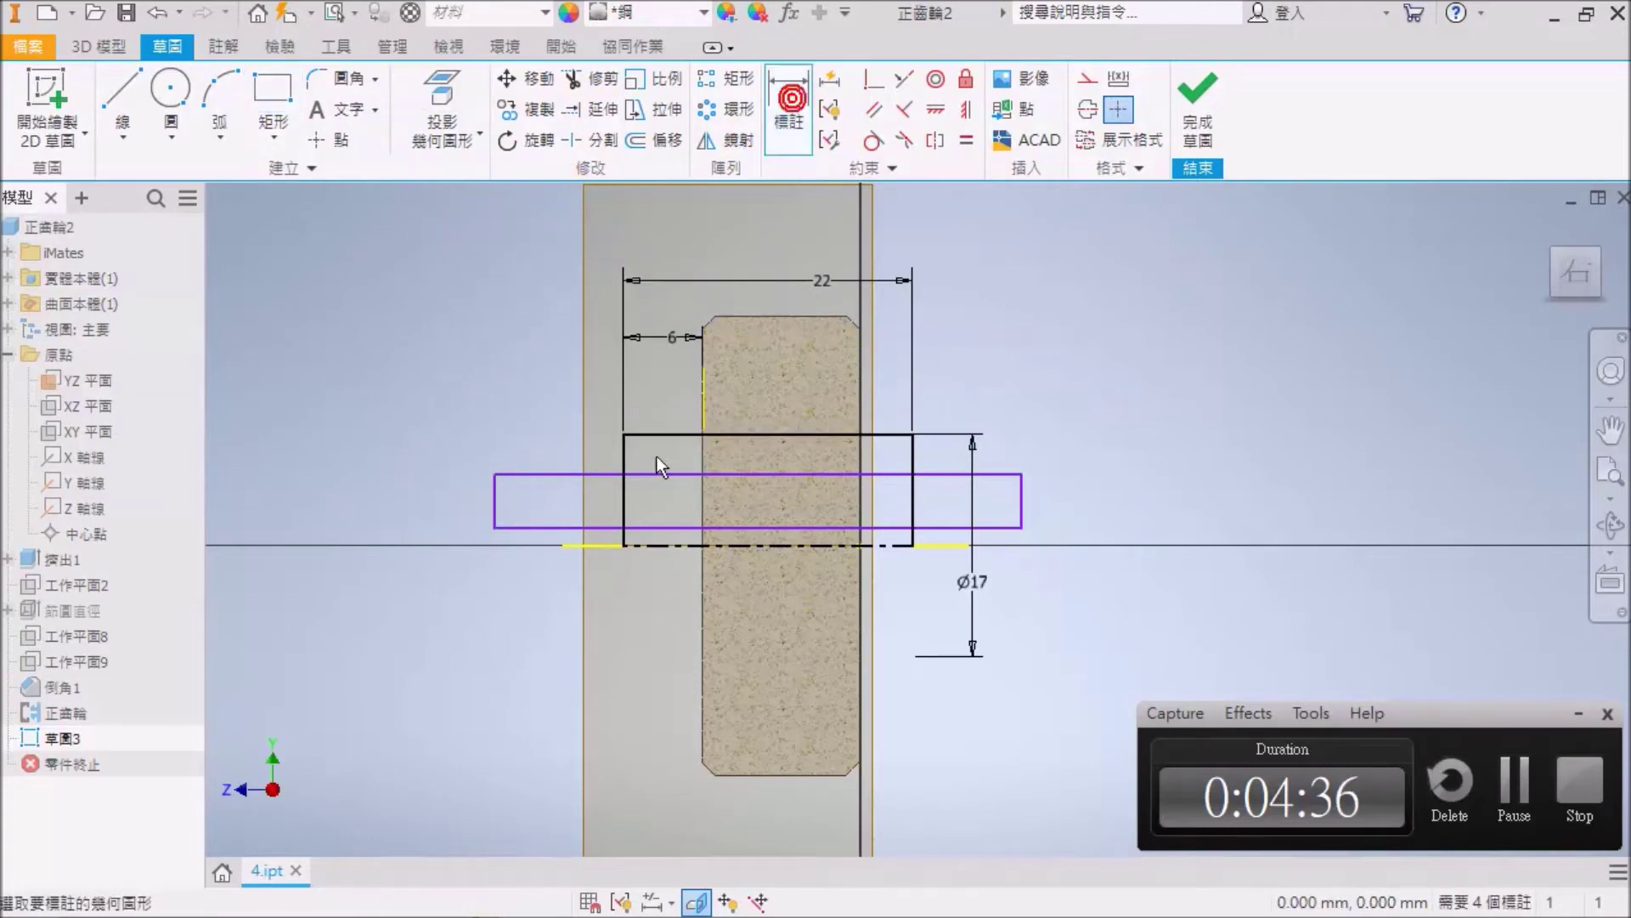
left_click(492, 497)
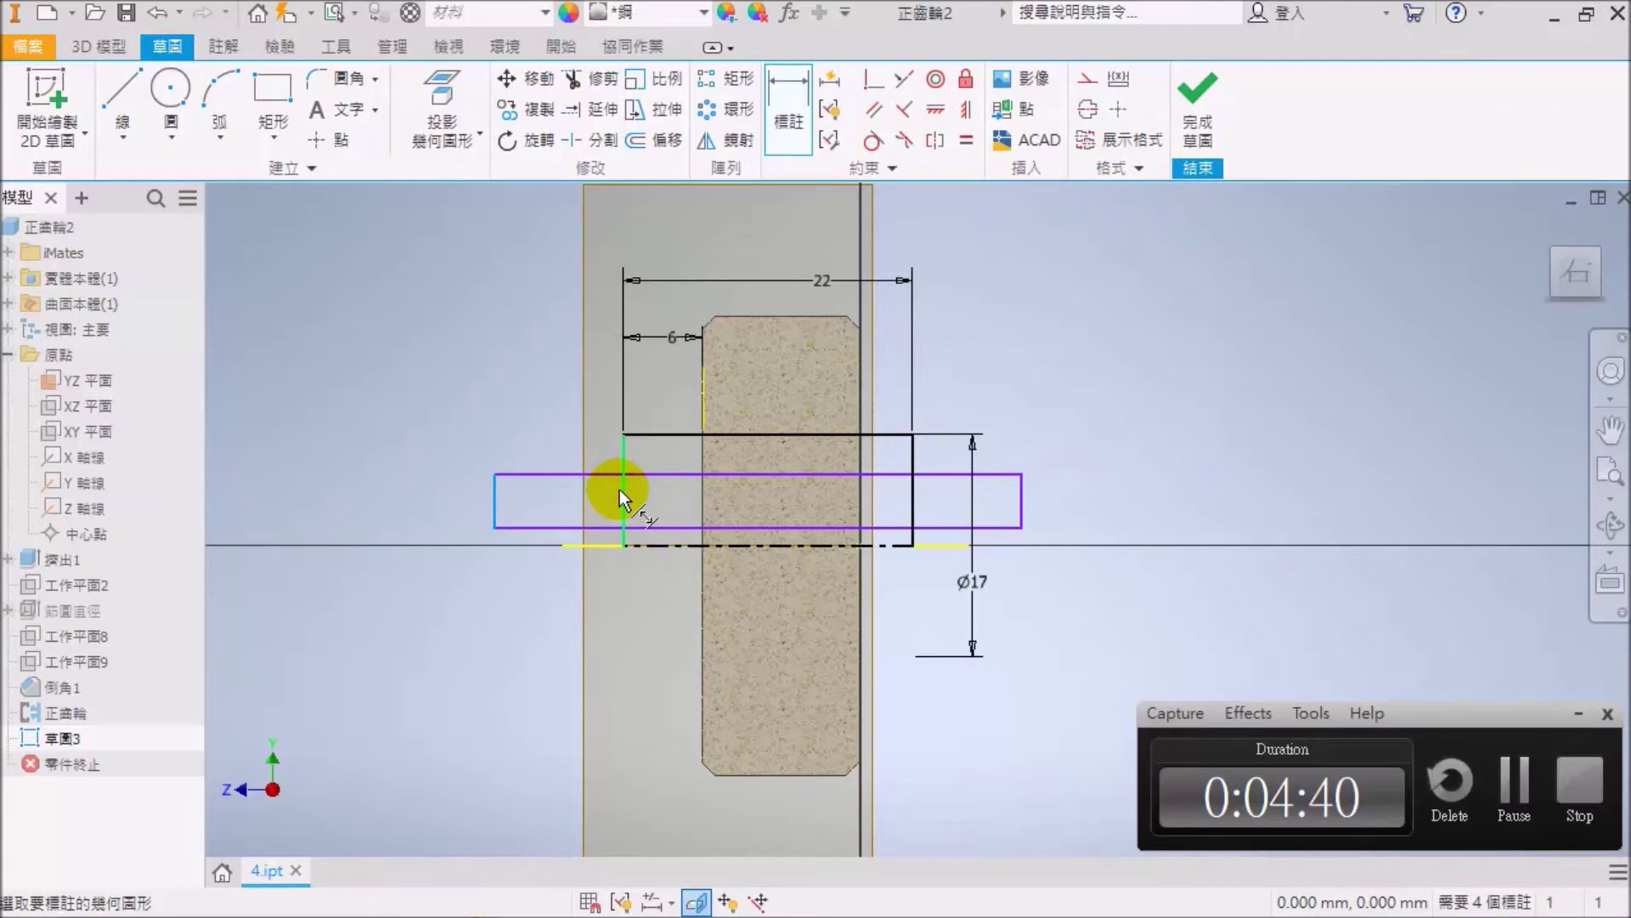
left_click(548, 445)
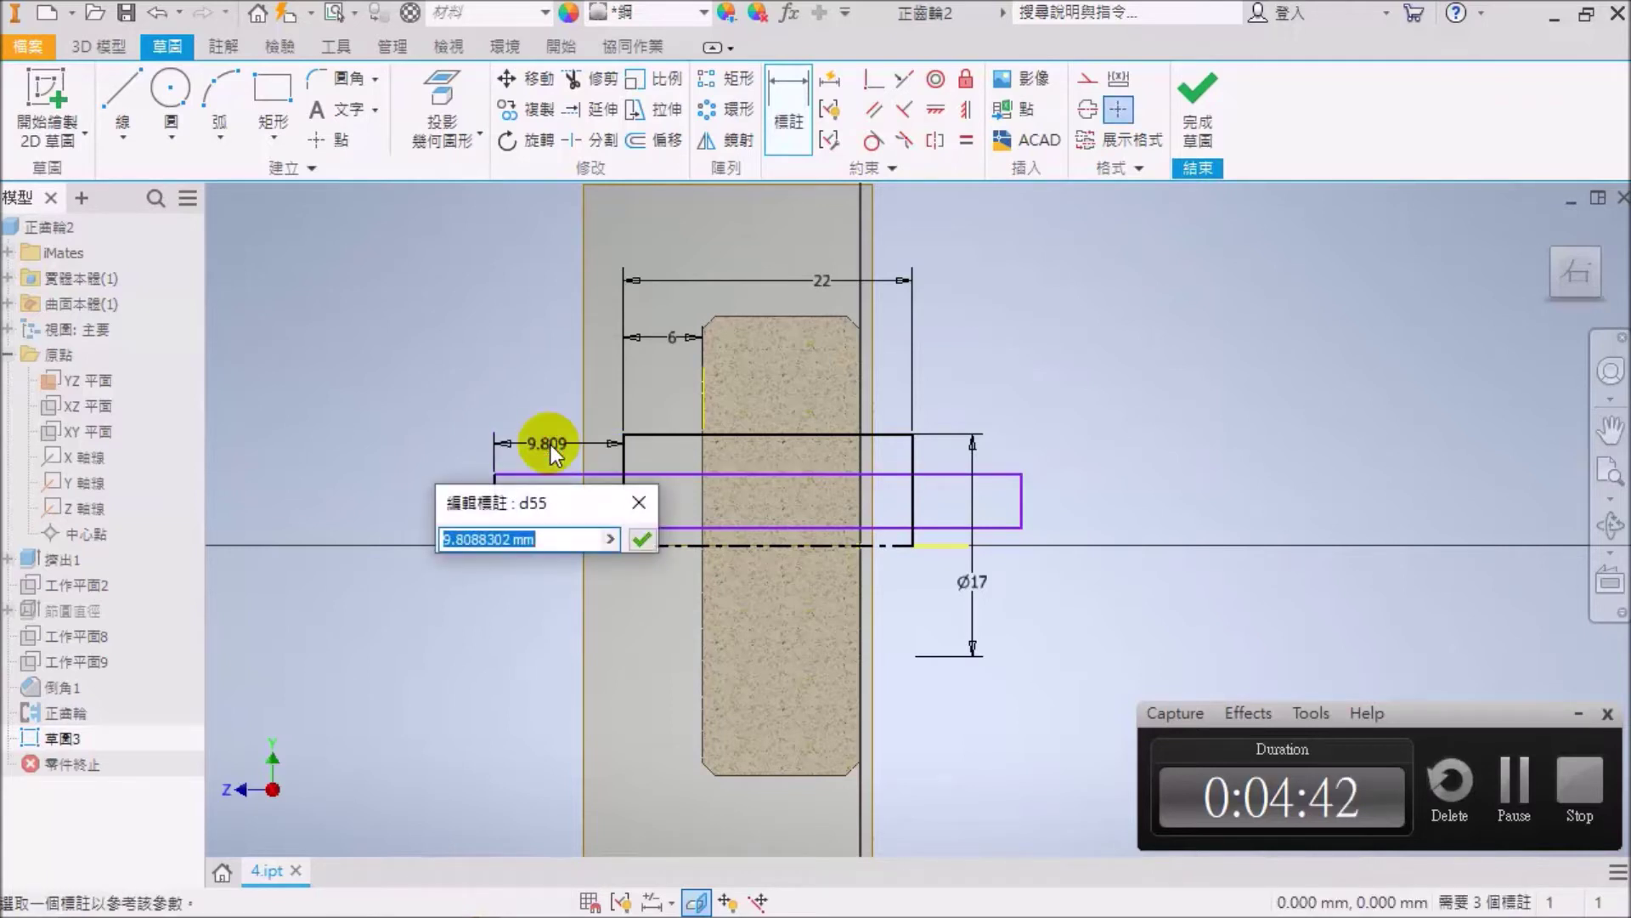
type("11")
key("Return")
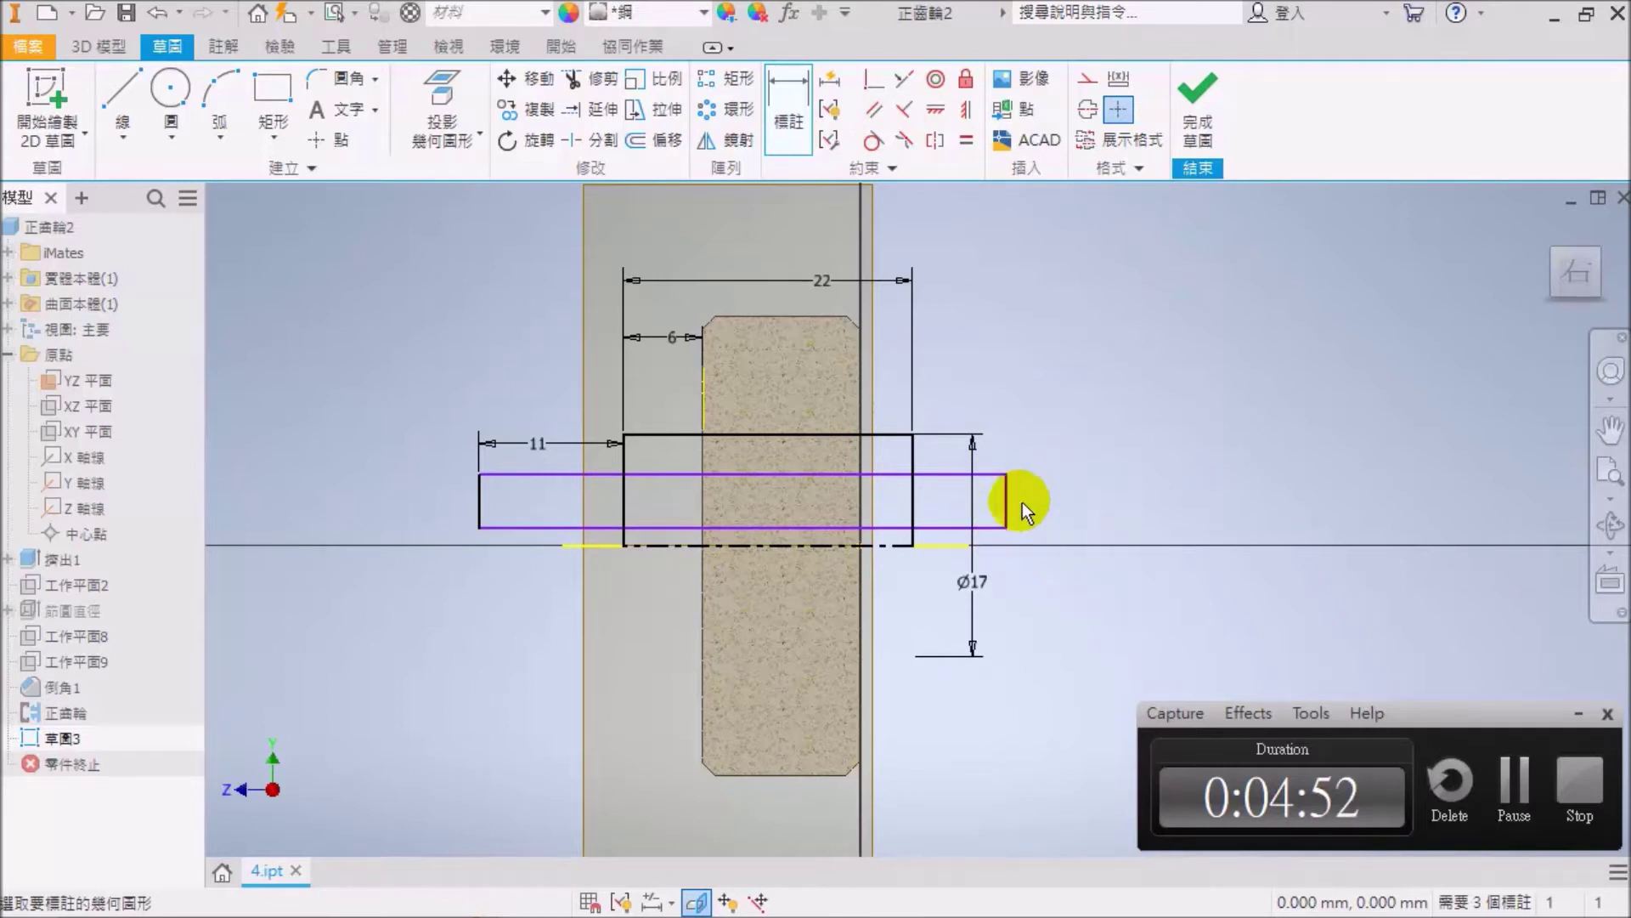
Make the shaft rectangle's bottom edge collinear with the horizontal axis.
left_click(903, 78)
left_click(776, 527)
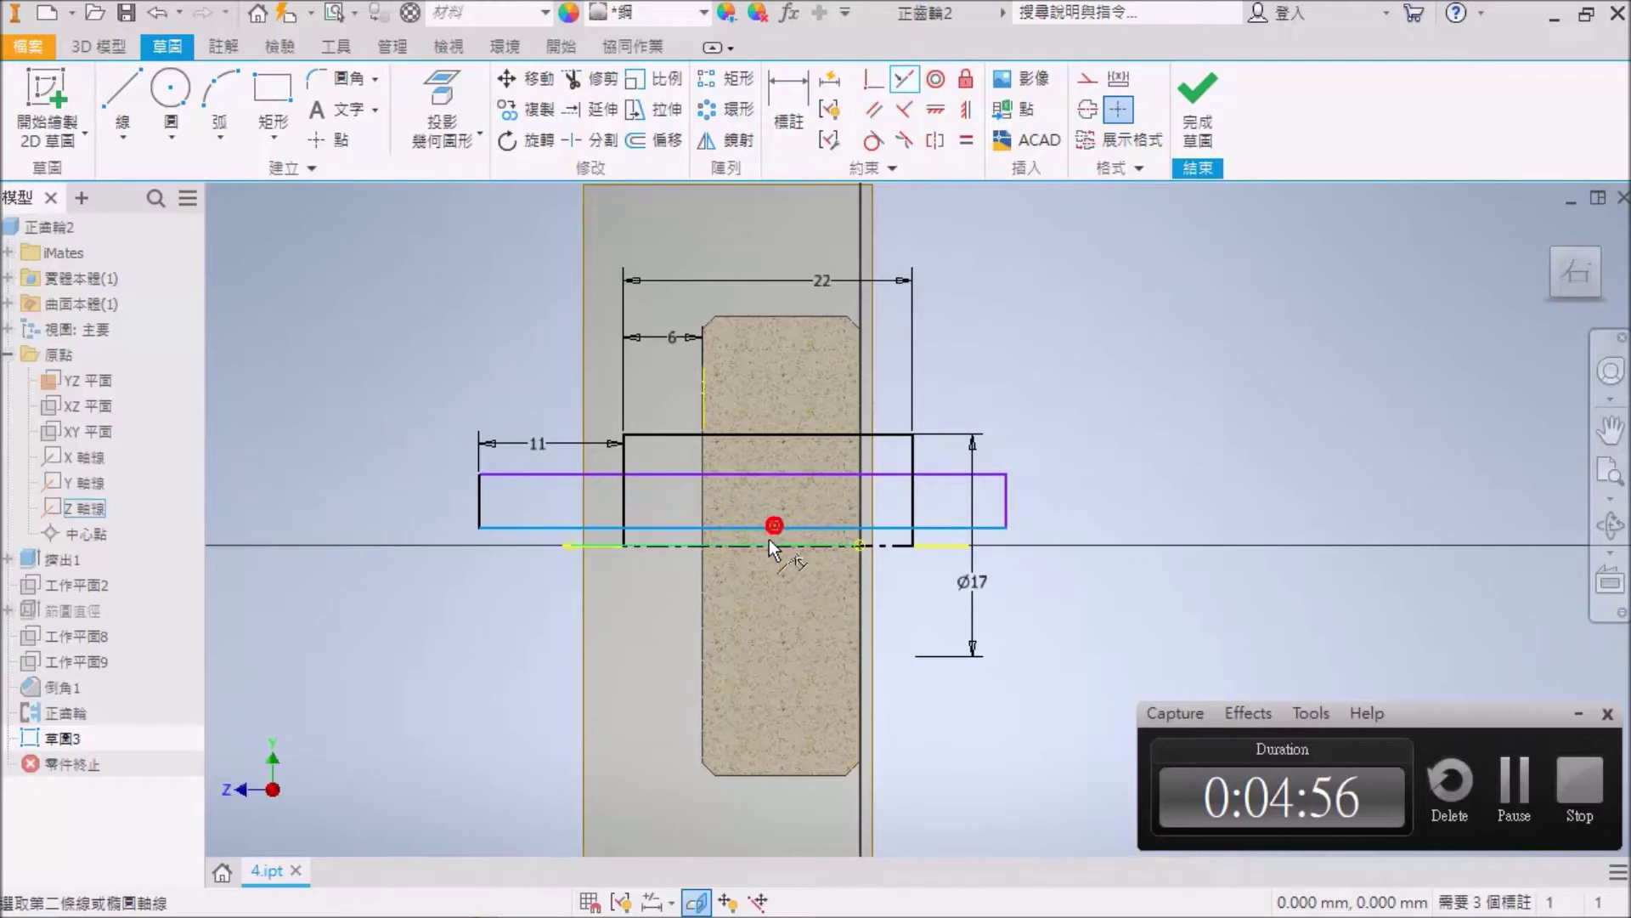
left_click(776, 545)
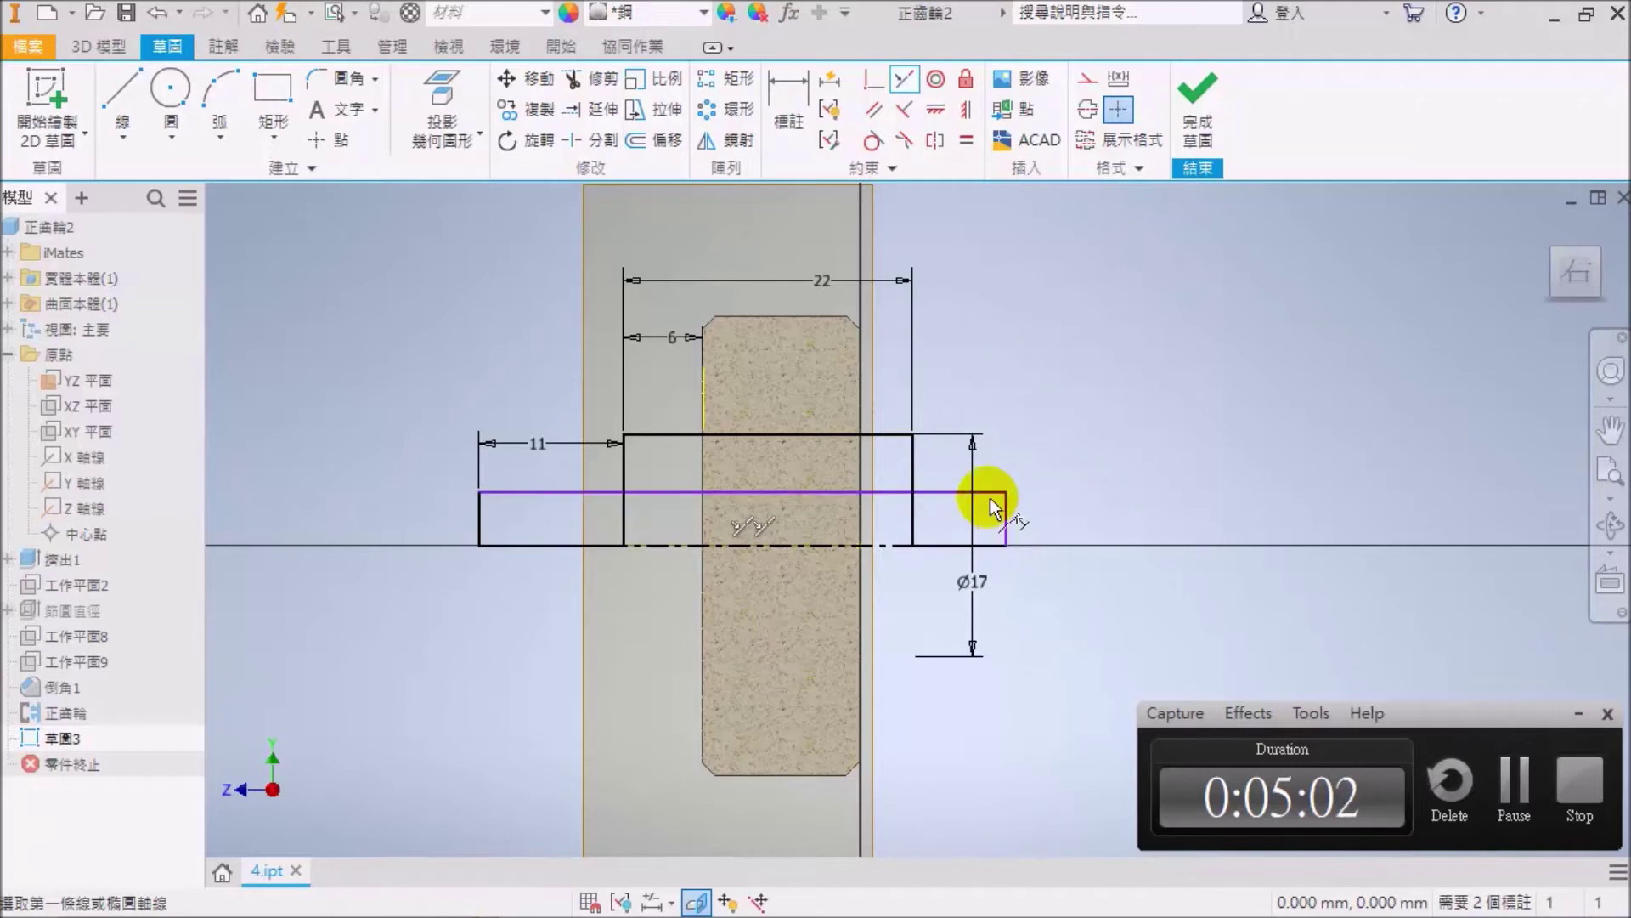
left_click(821, 81)
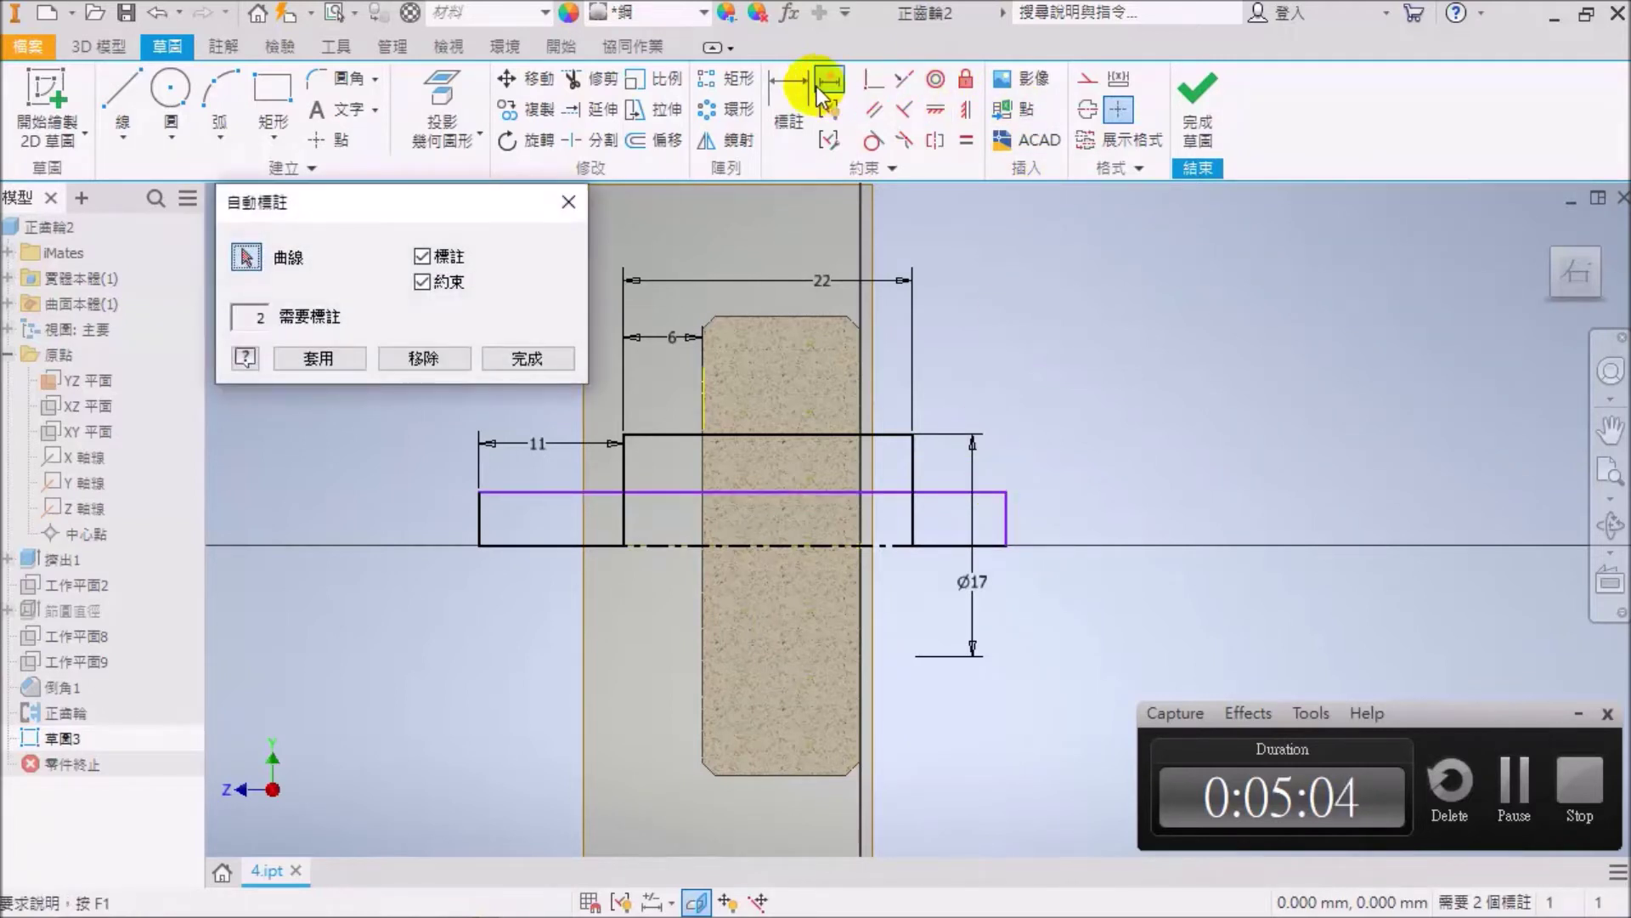
left_click(564, 202)
Dimension the shaft rectangle's top edge to the centreline as Ø12.
left_click(799, 100)
left_click(945, 493)
left_click(943, 542)
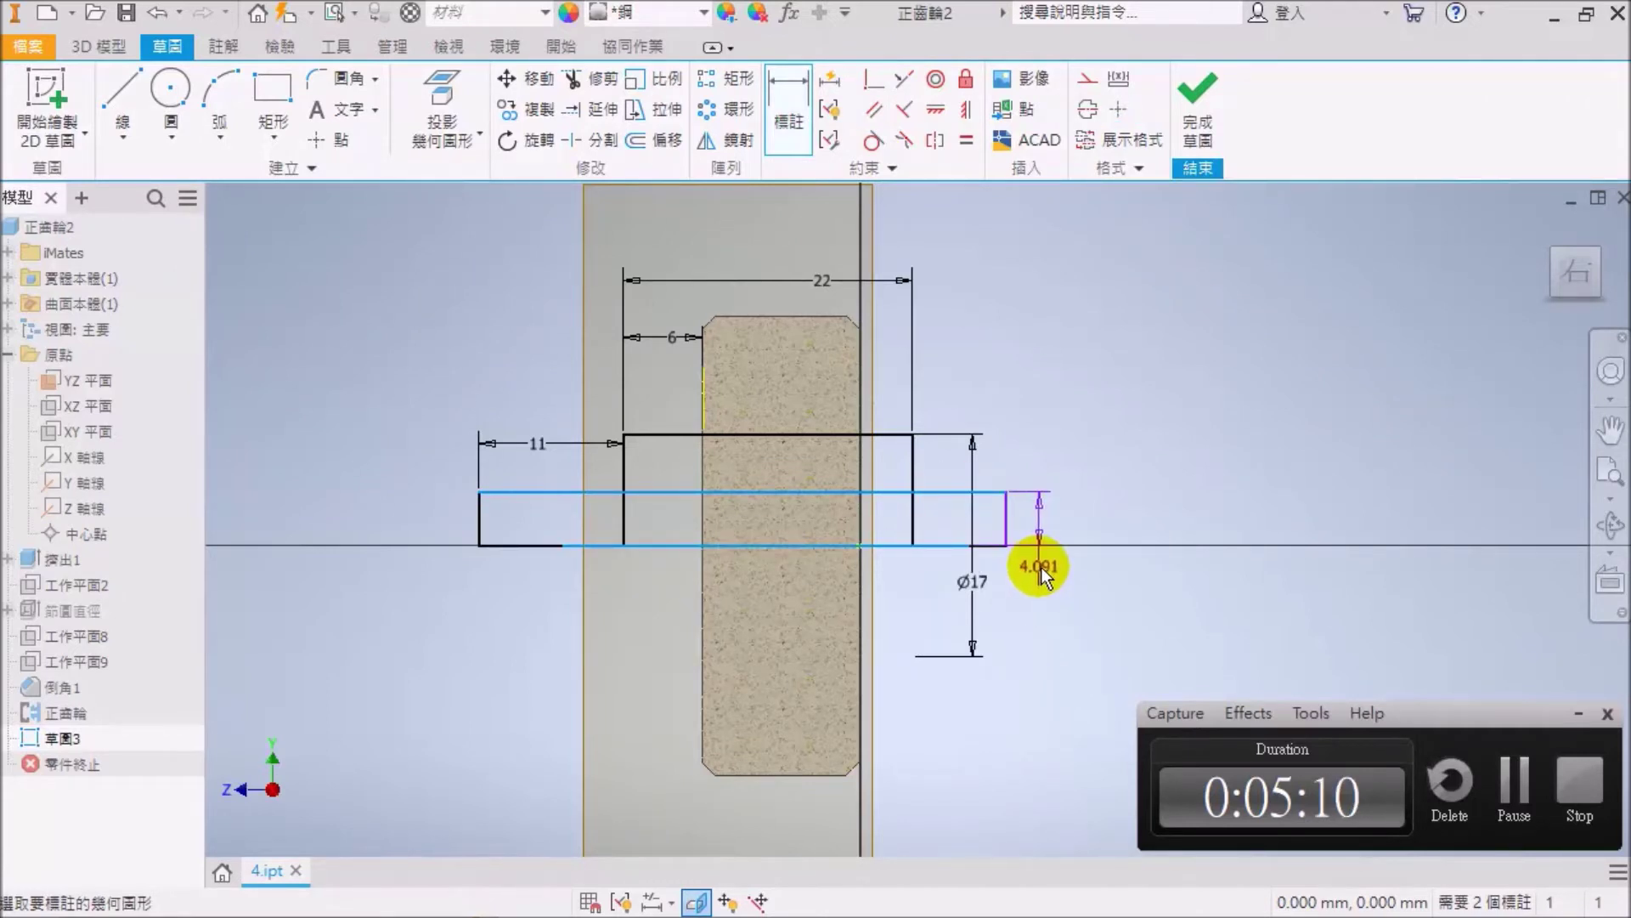
key("Escape")
left_click(797, 92)
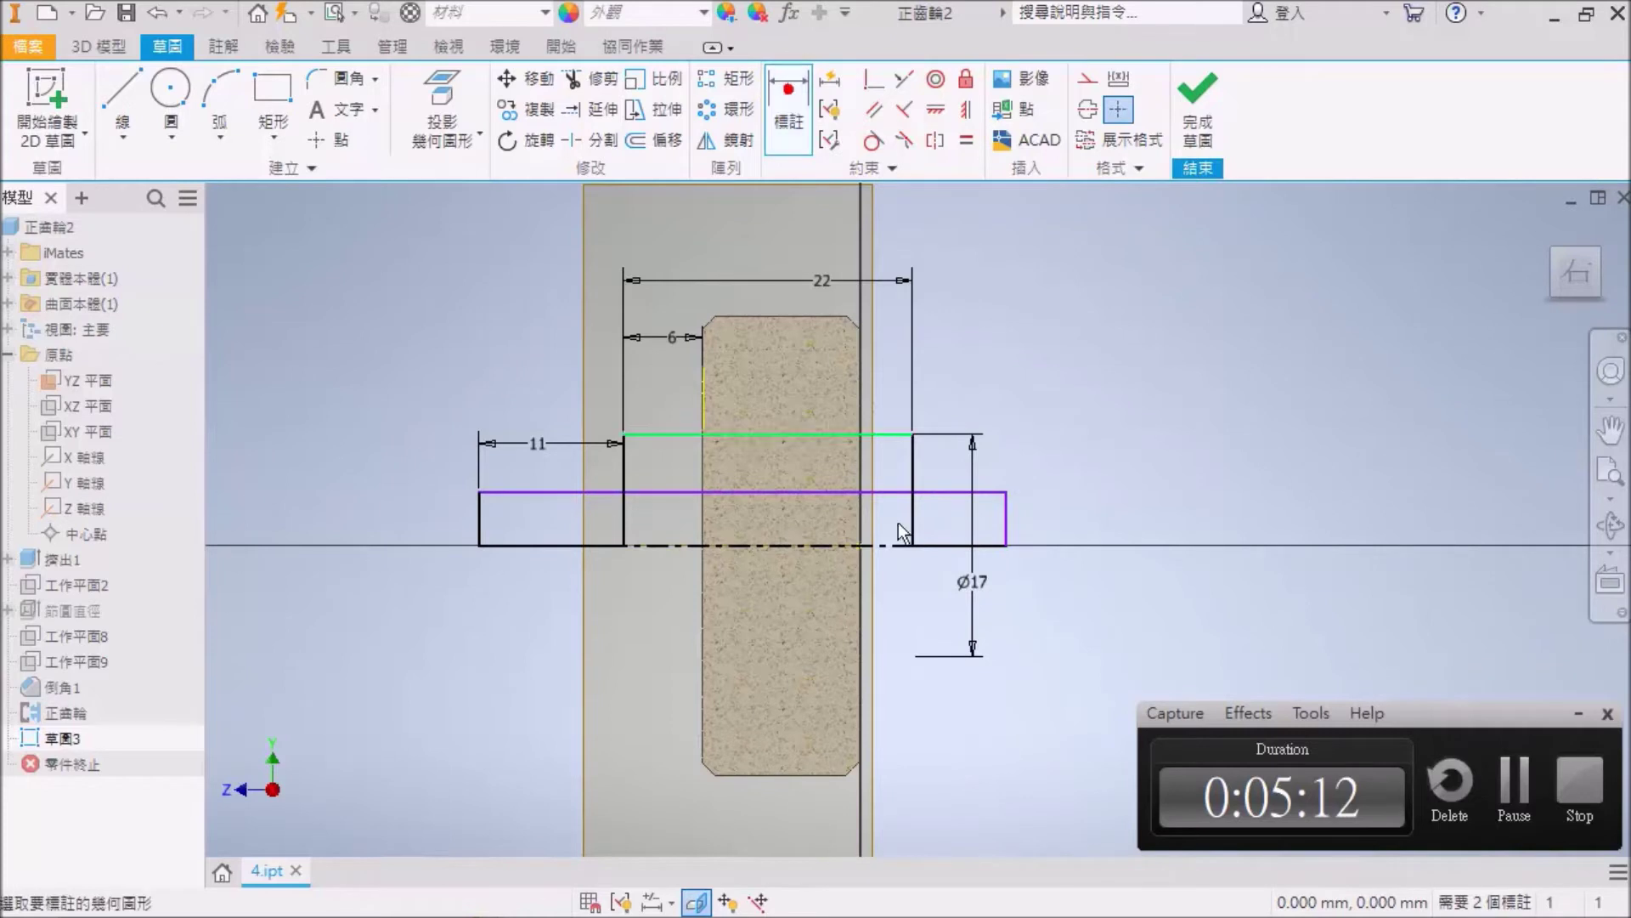
left_click(958, 492)
left_click(818, 544)
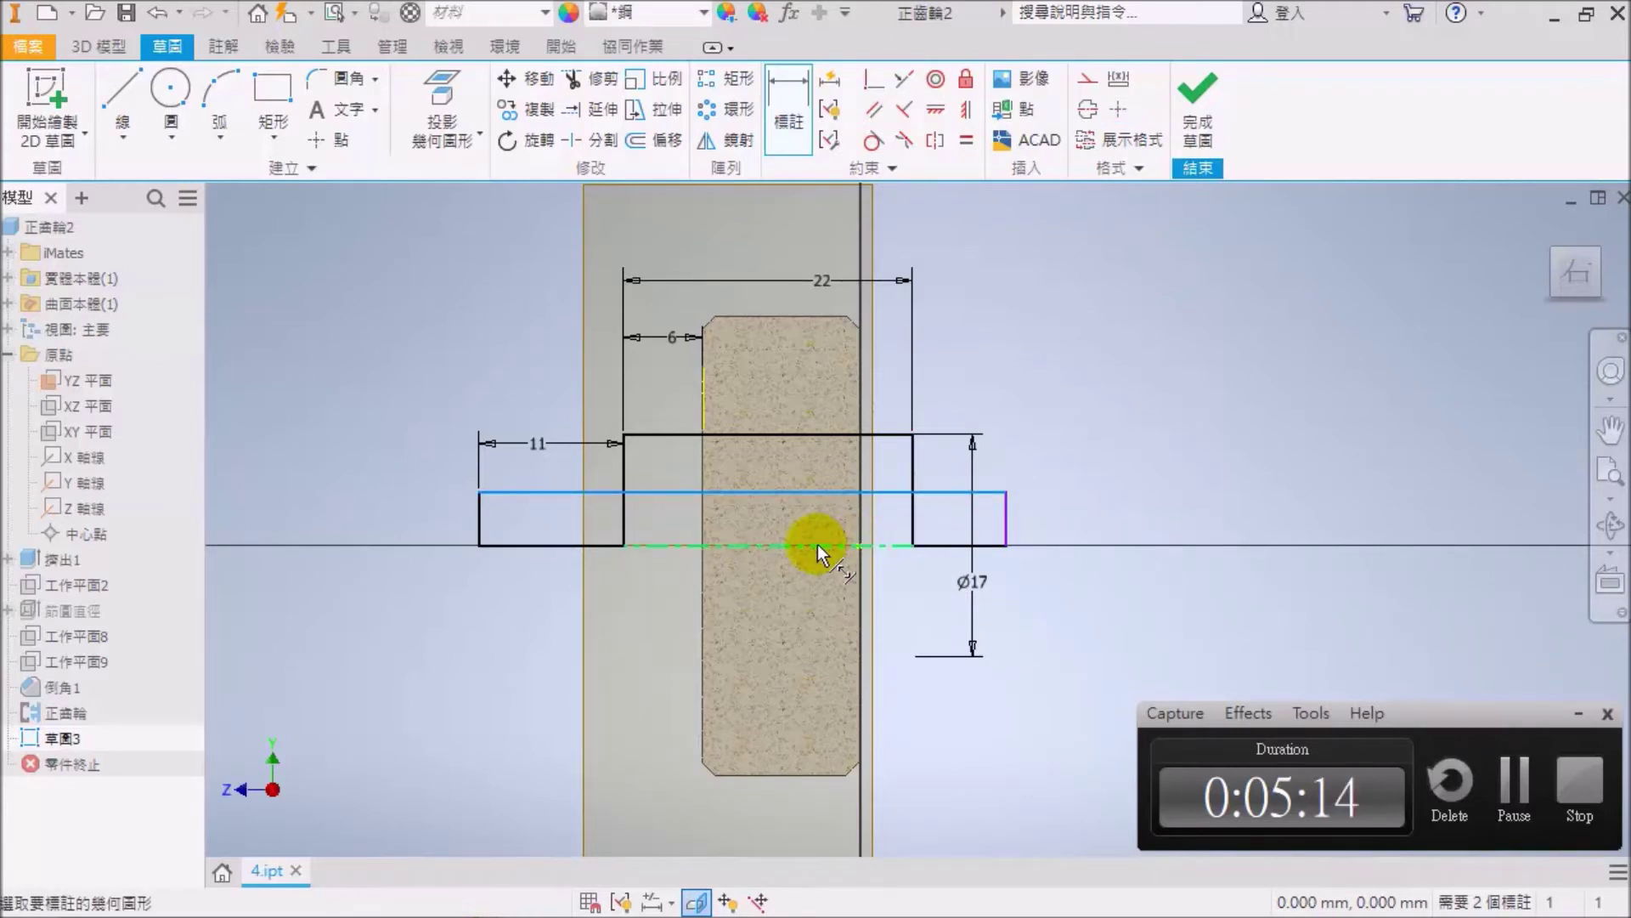
left_click(1058, 576)
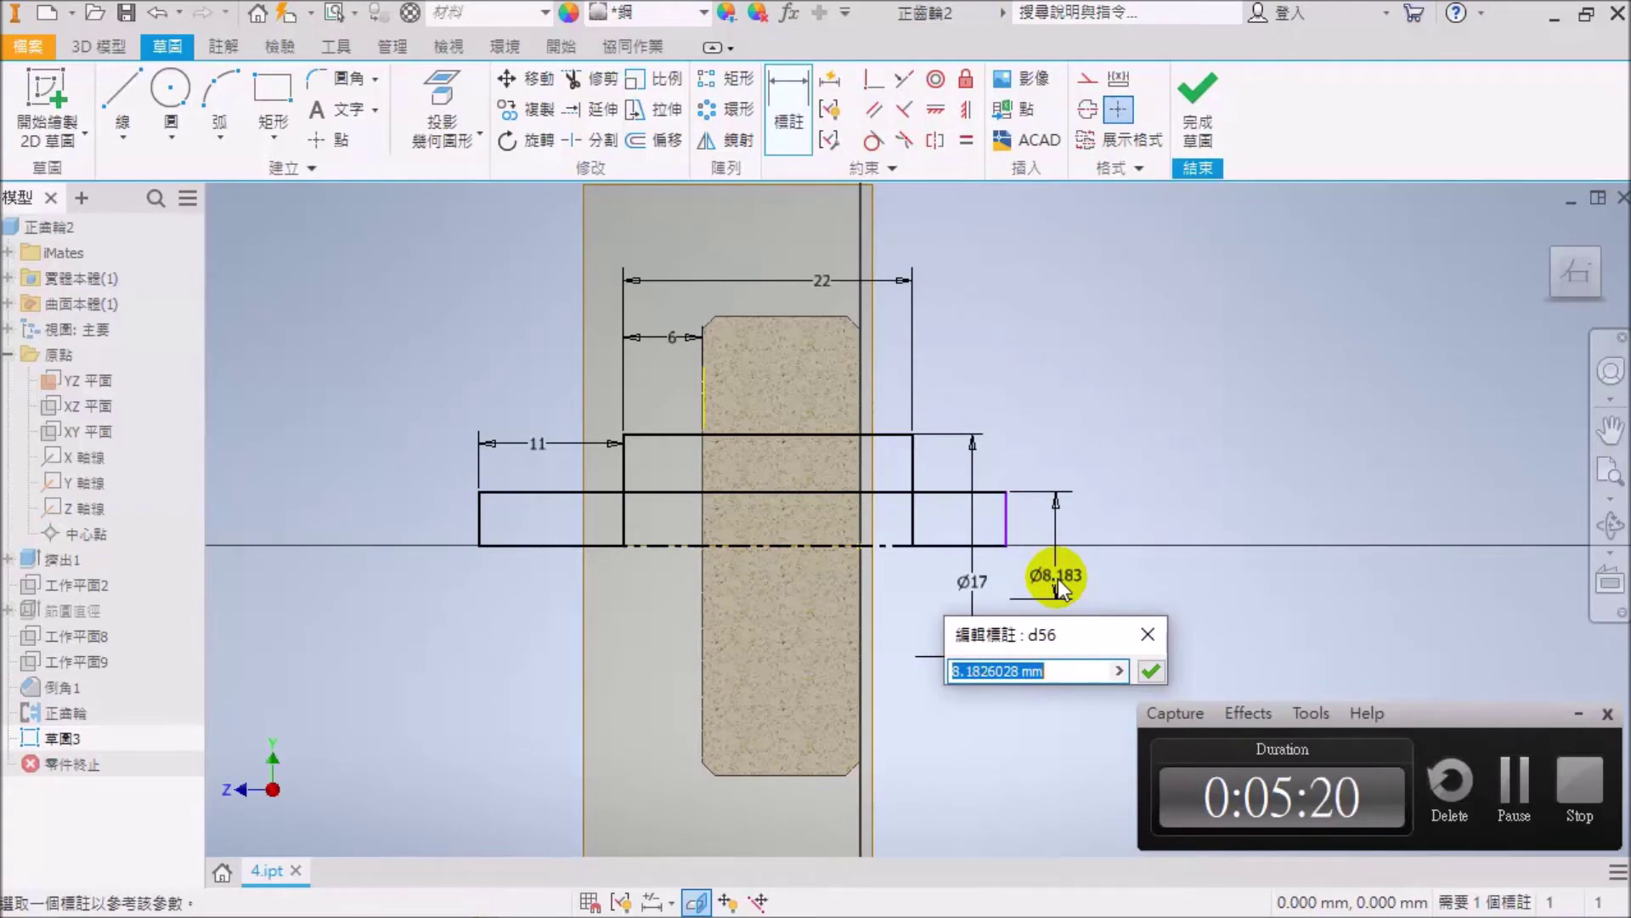
type("12")
key("Return")
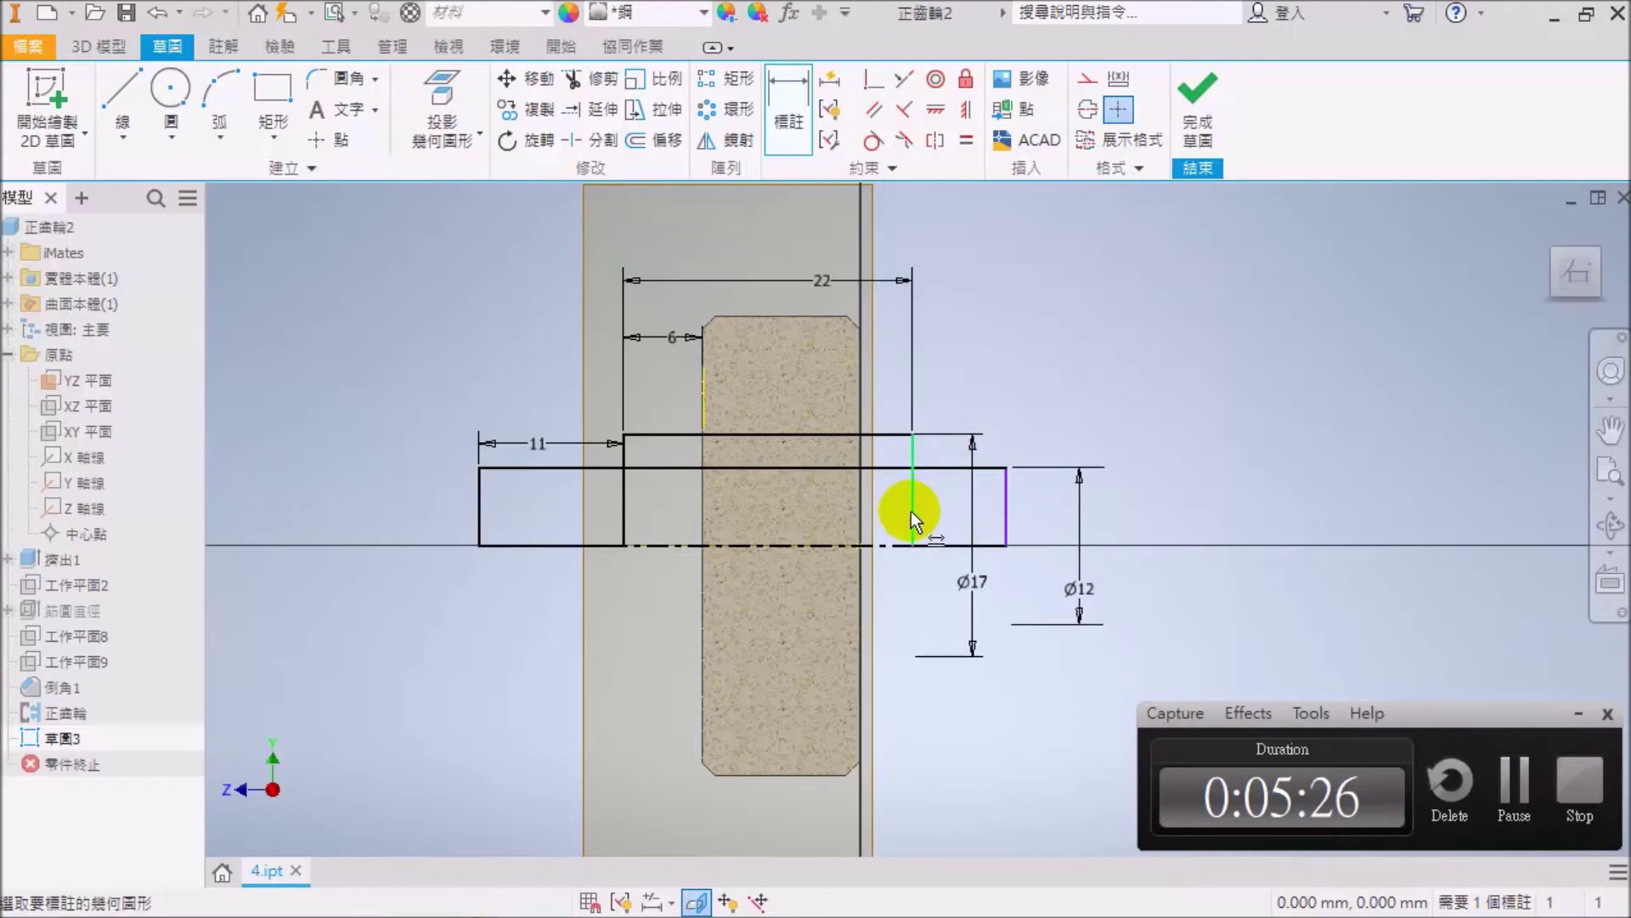
Draw a thin end-step rectangle at the shaft's right end, symmetric about the centreline.
left_click(272, 89)
left_click(1007, 506)
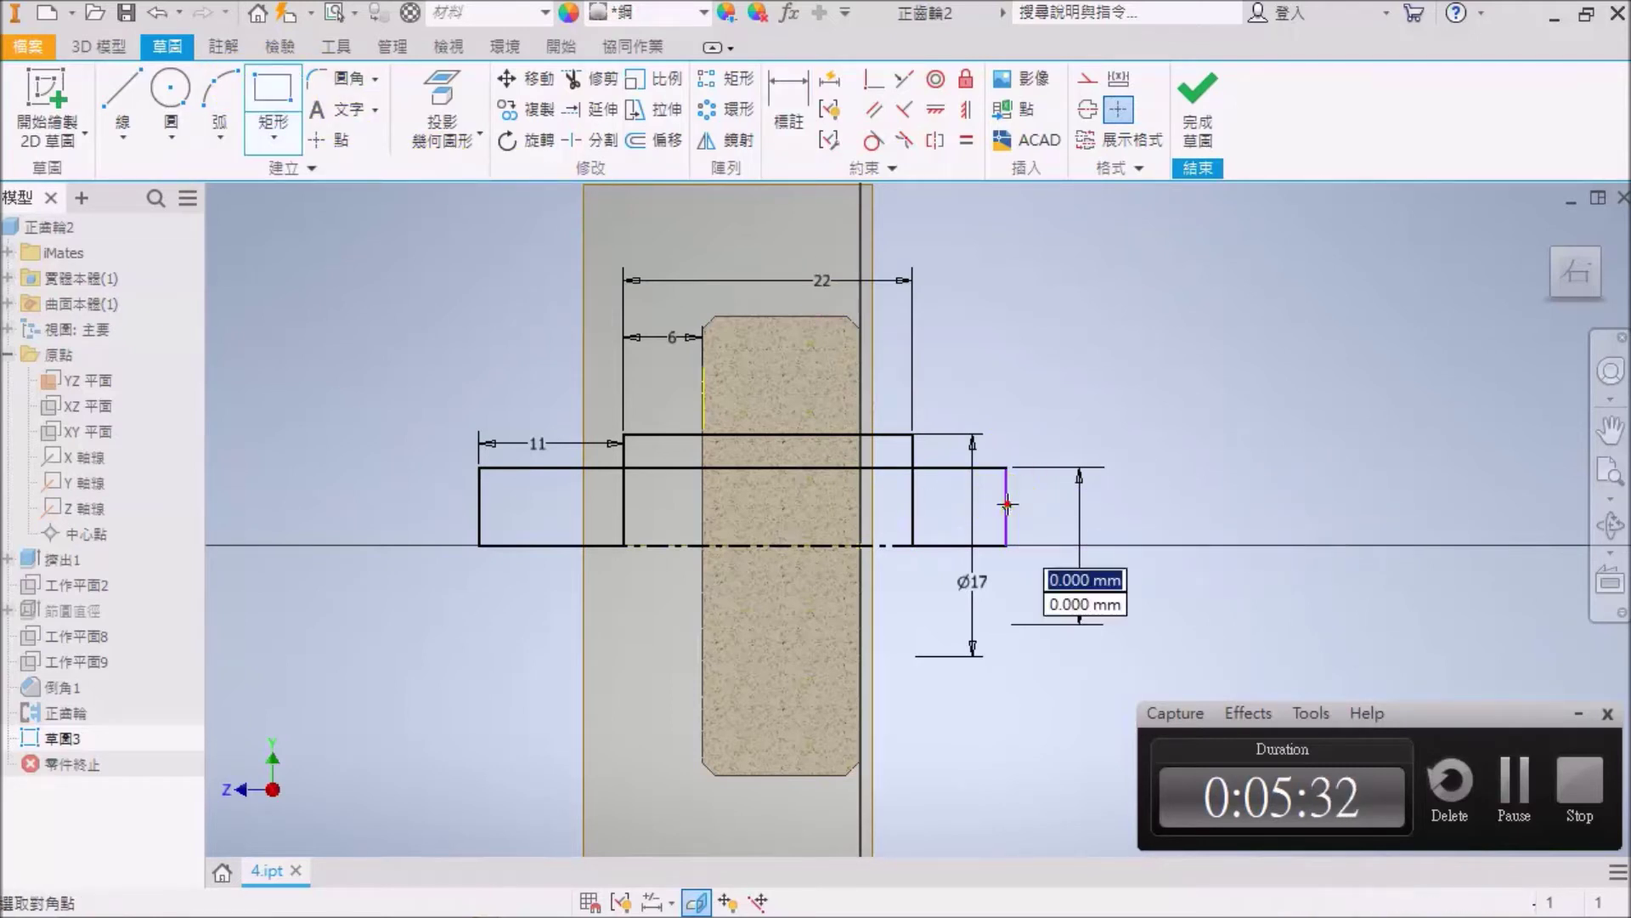
left_click(1248, 526)
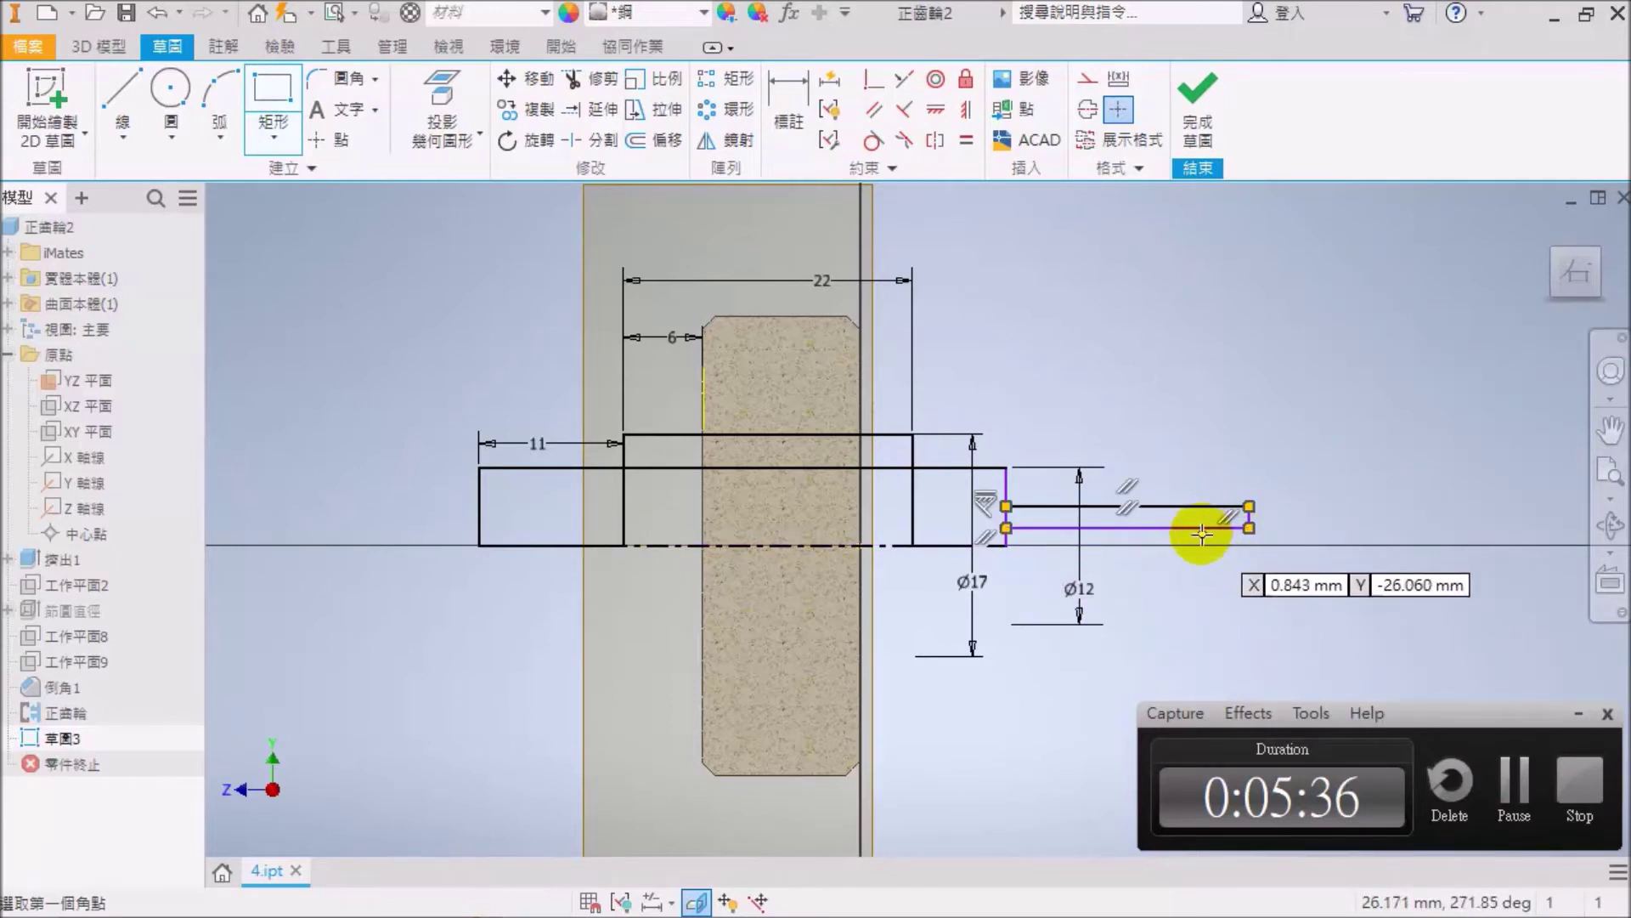
left_click(904, 80)
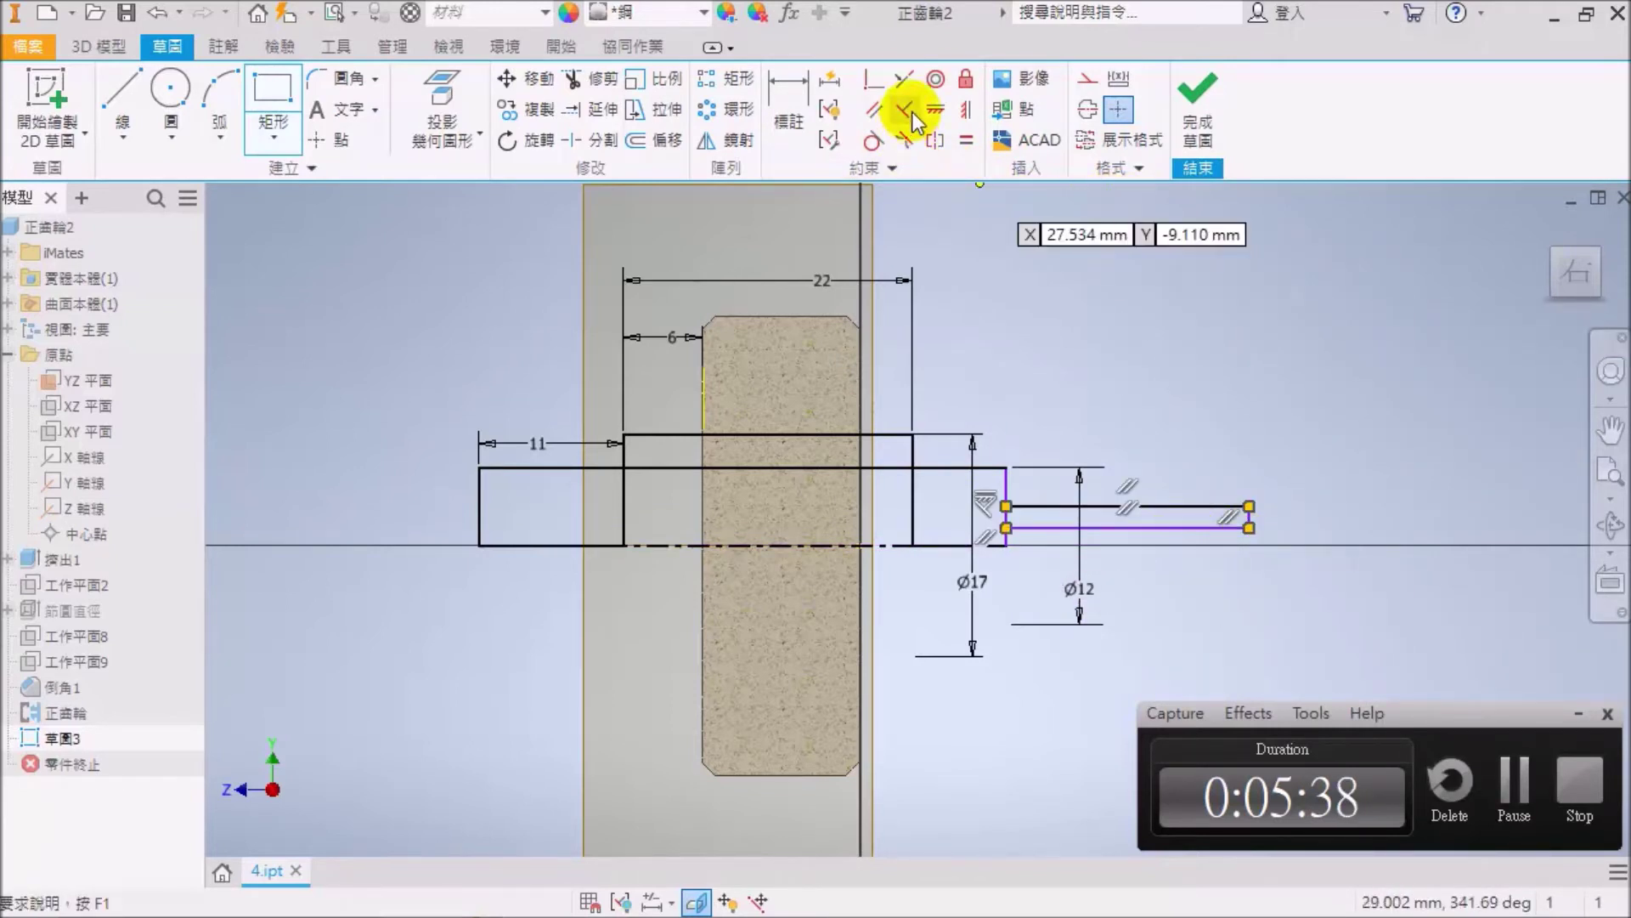
left_click(1118, 527)
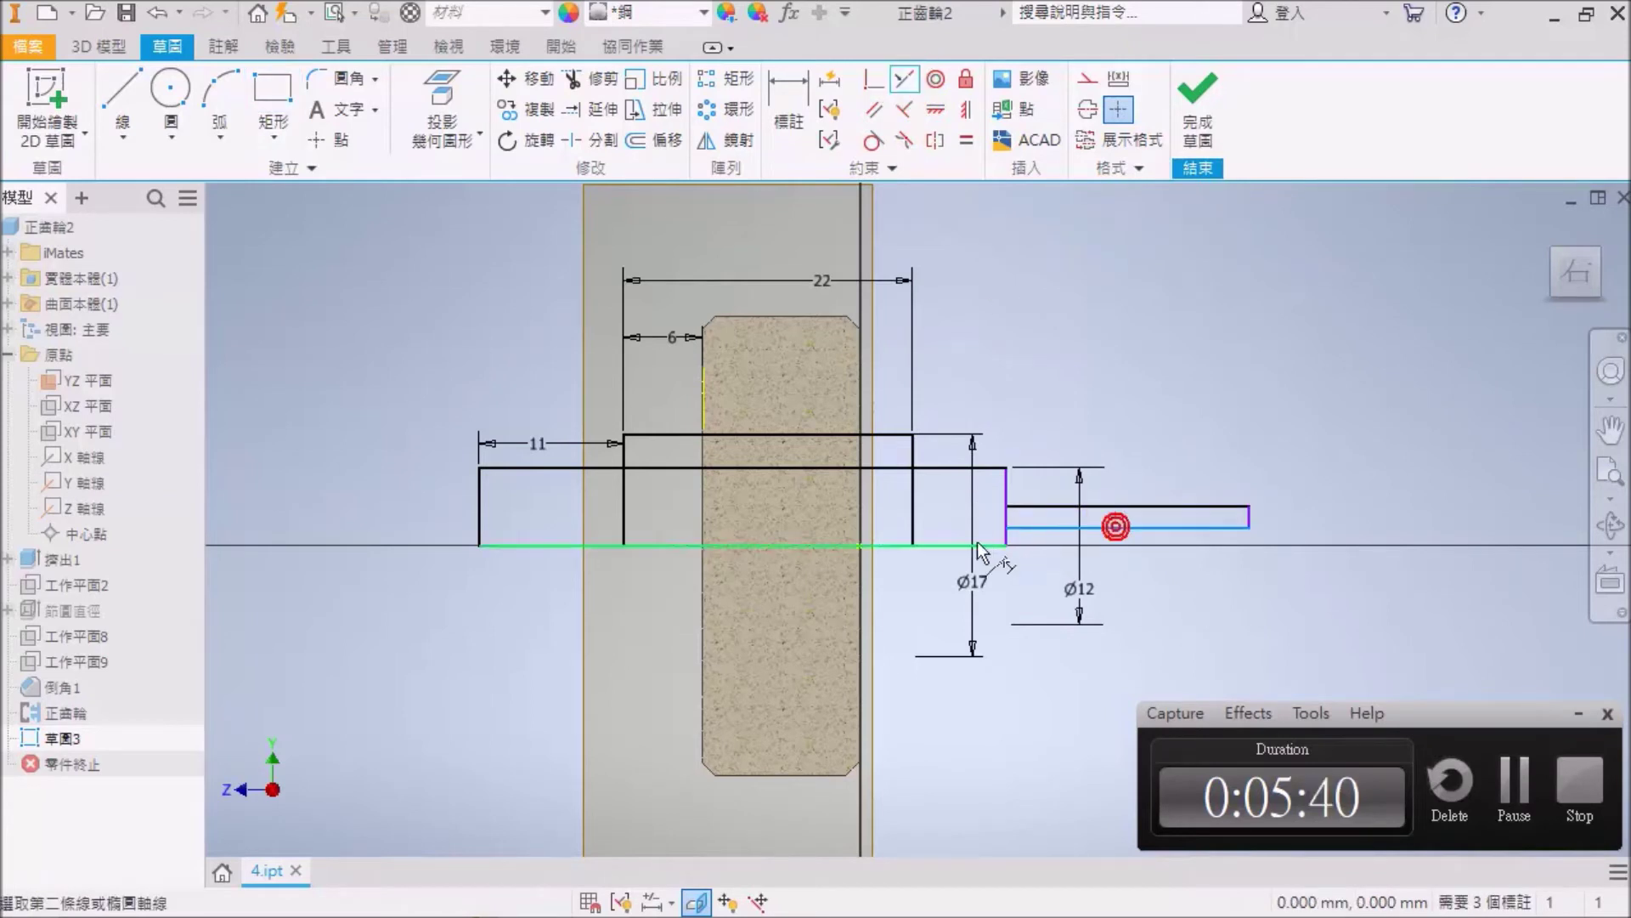
left_click(846, 545)
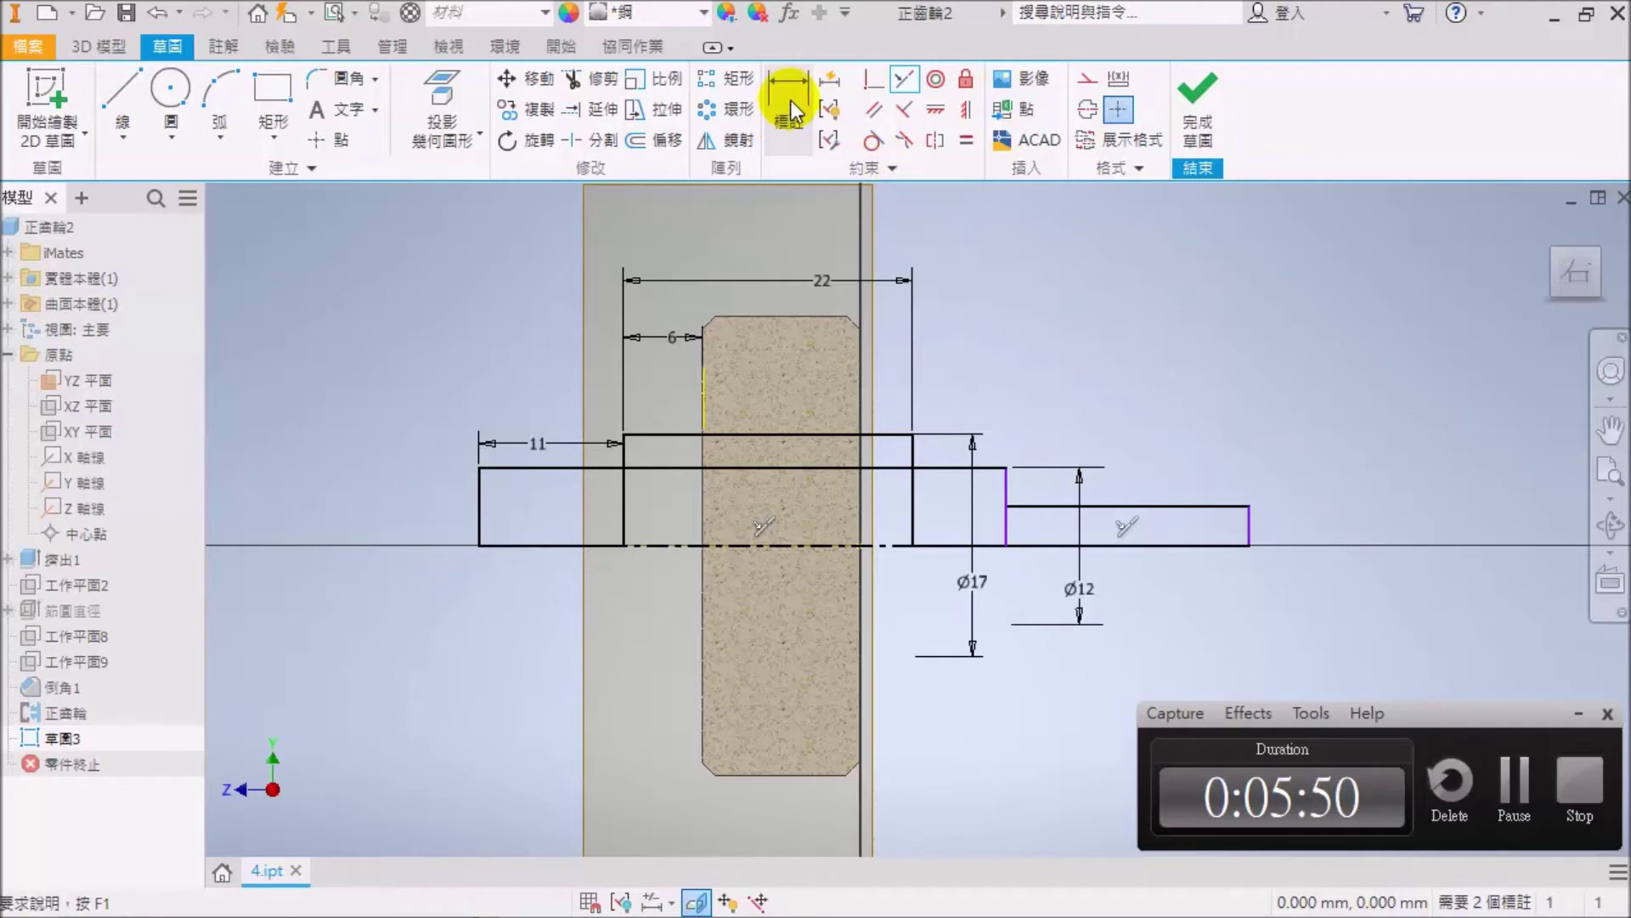
Dimension the overall shaft length as 82 mm.
left_click(790, 128)
left_click(480, 514)
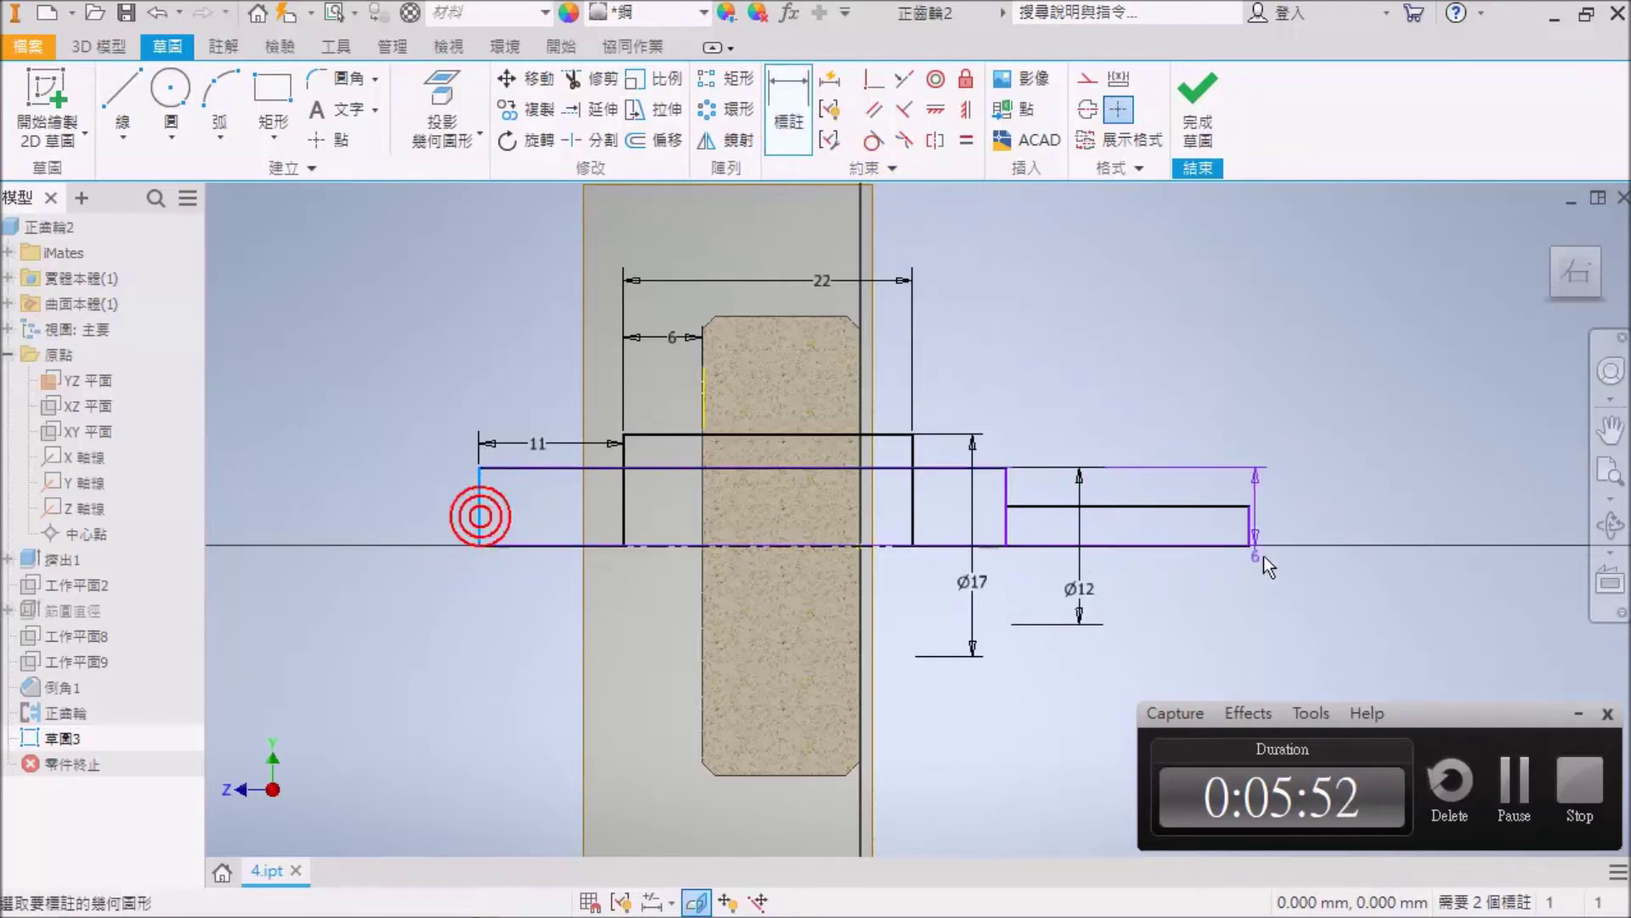
left_click(1251, 527)
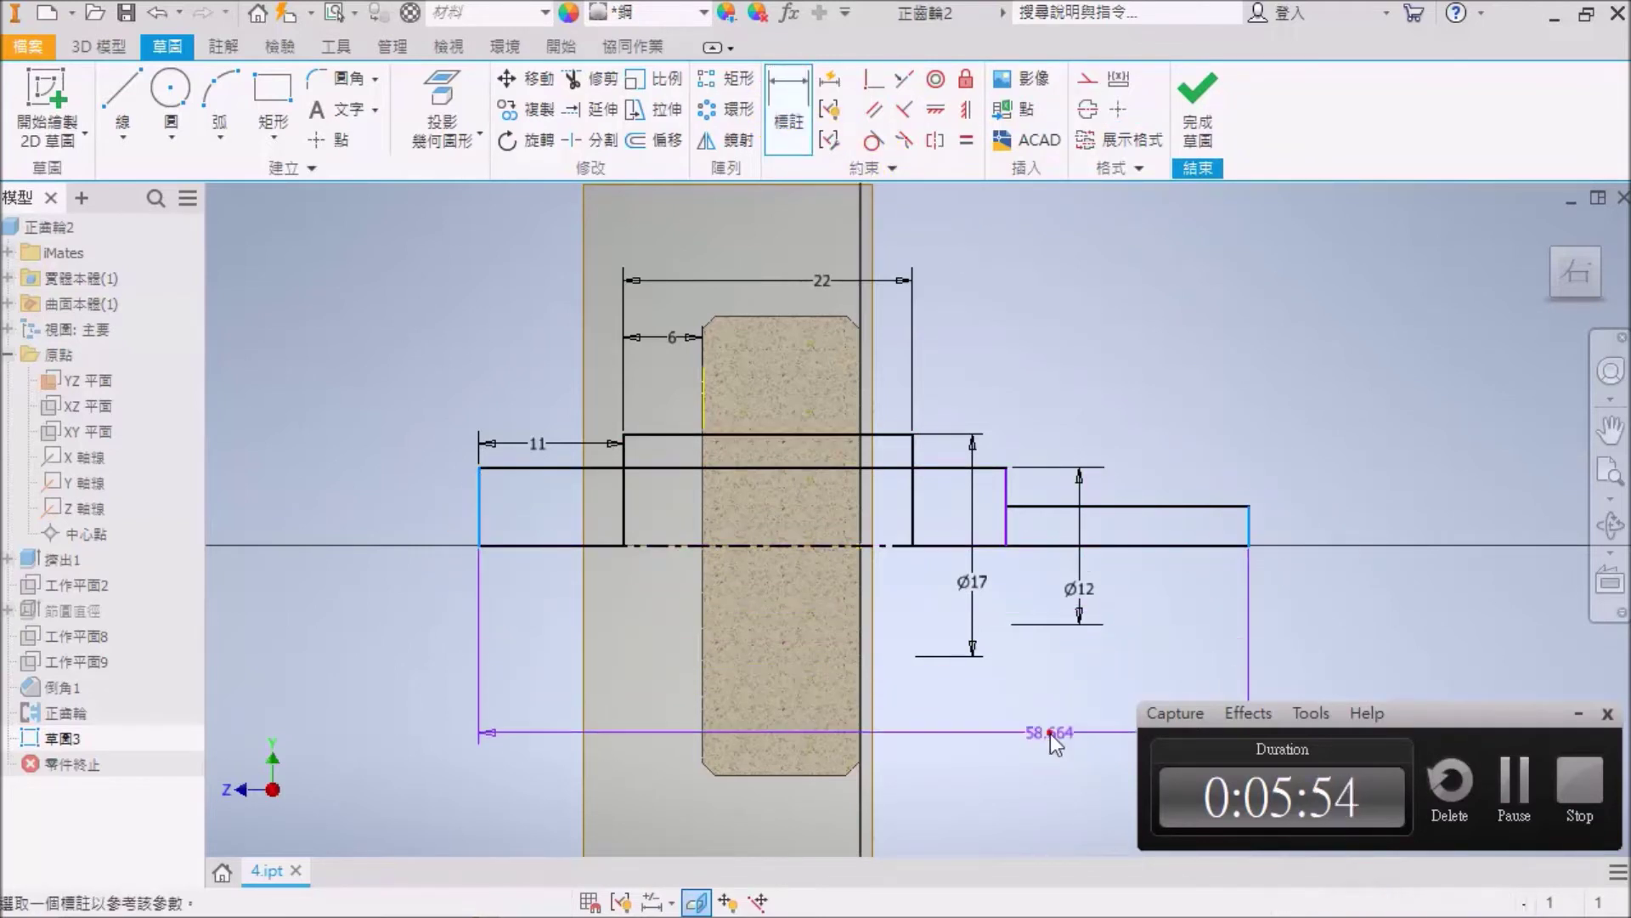
left_click(1052, 732)
type("82")
key("Return")
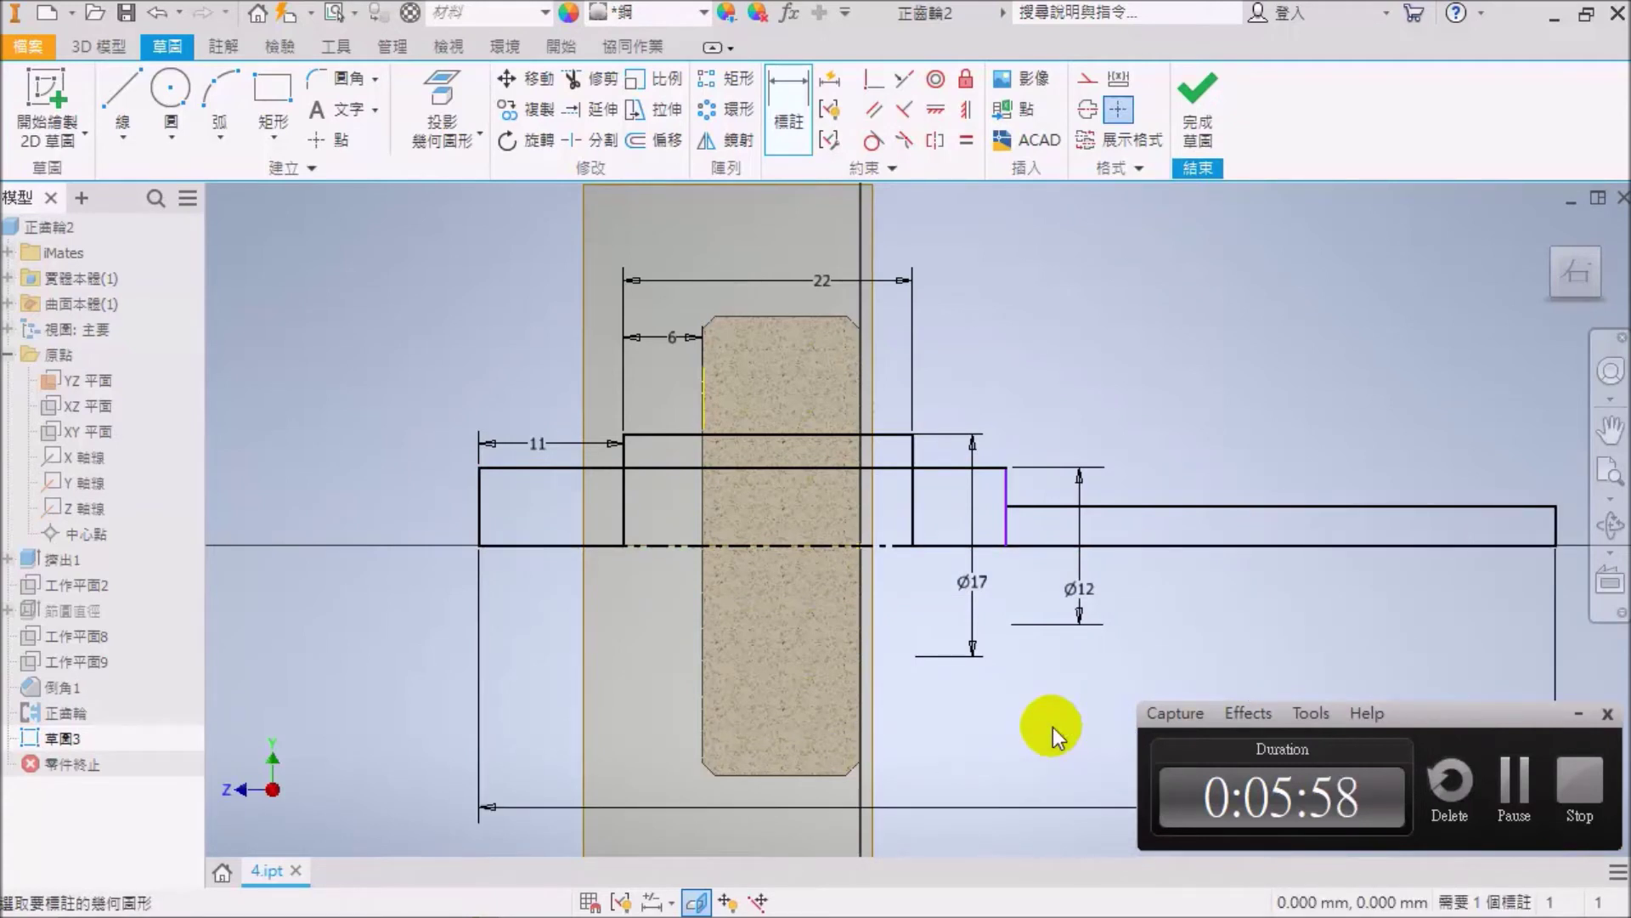
Dimension the end step's length as 25 mm.
left_click(1555, 527)
left_click(1024, 527)
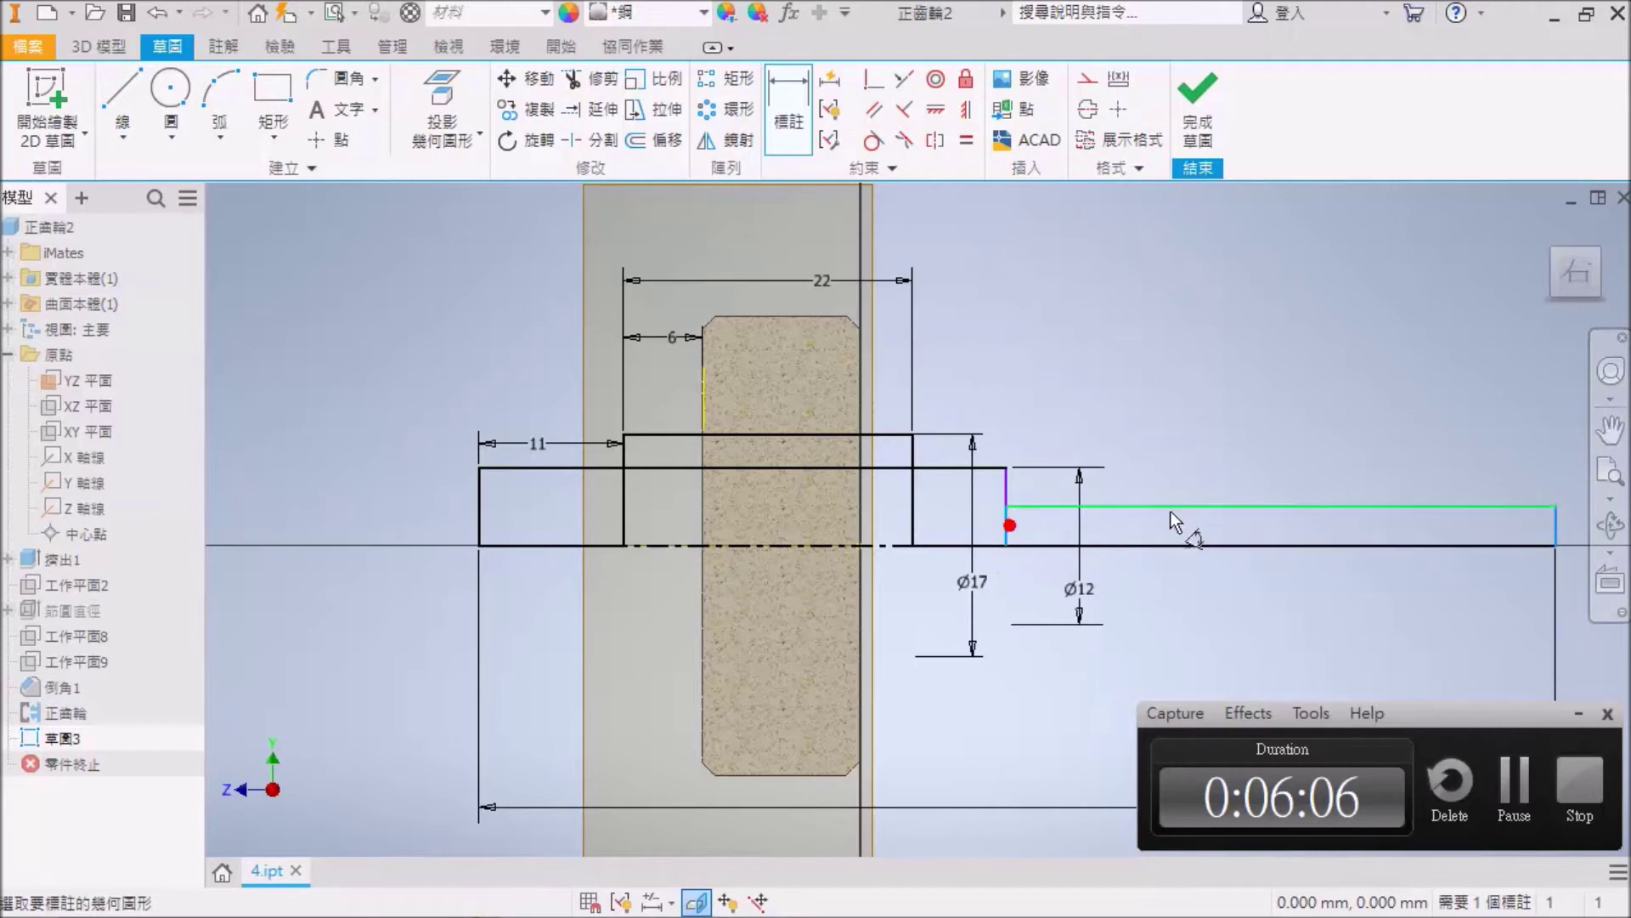
left_click(1225, 481)
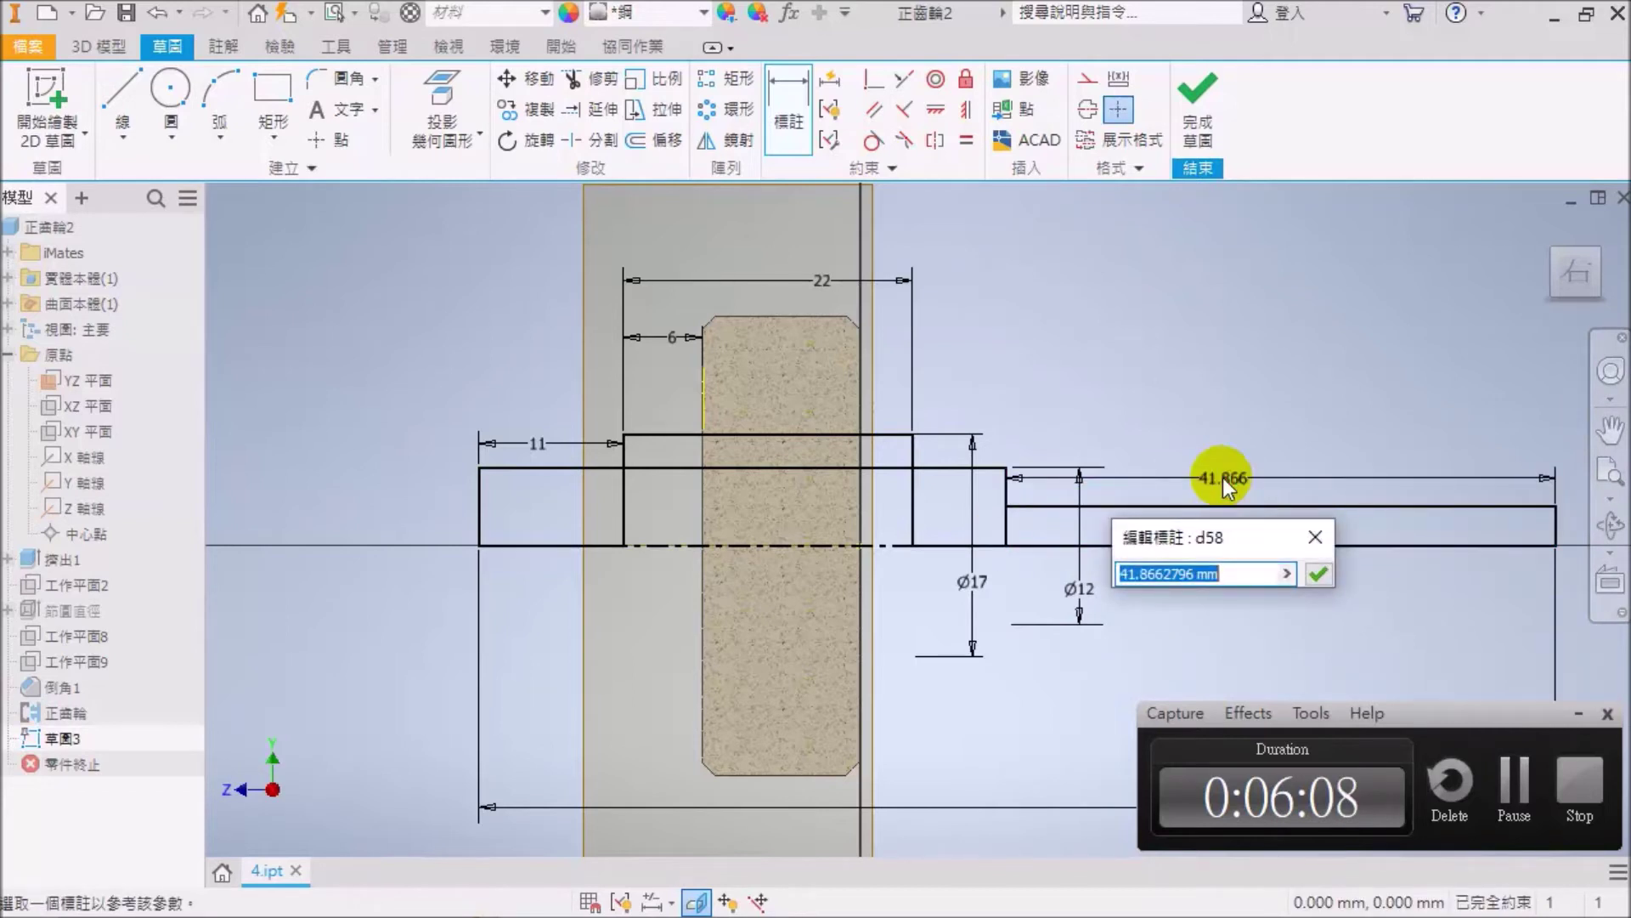
type("25")
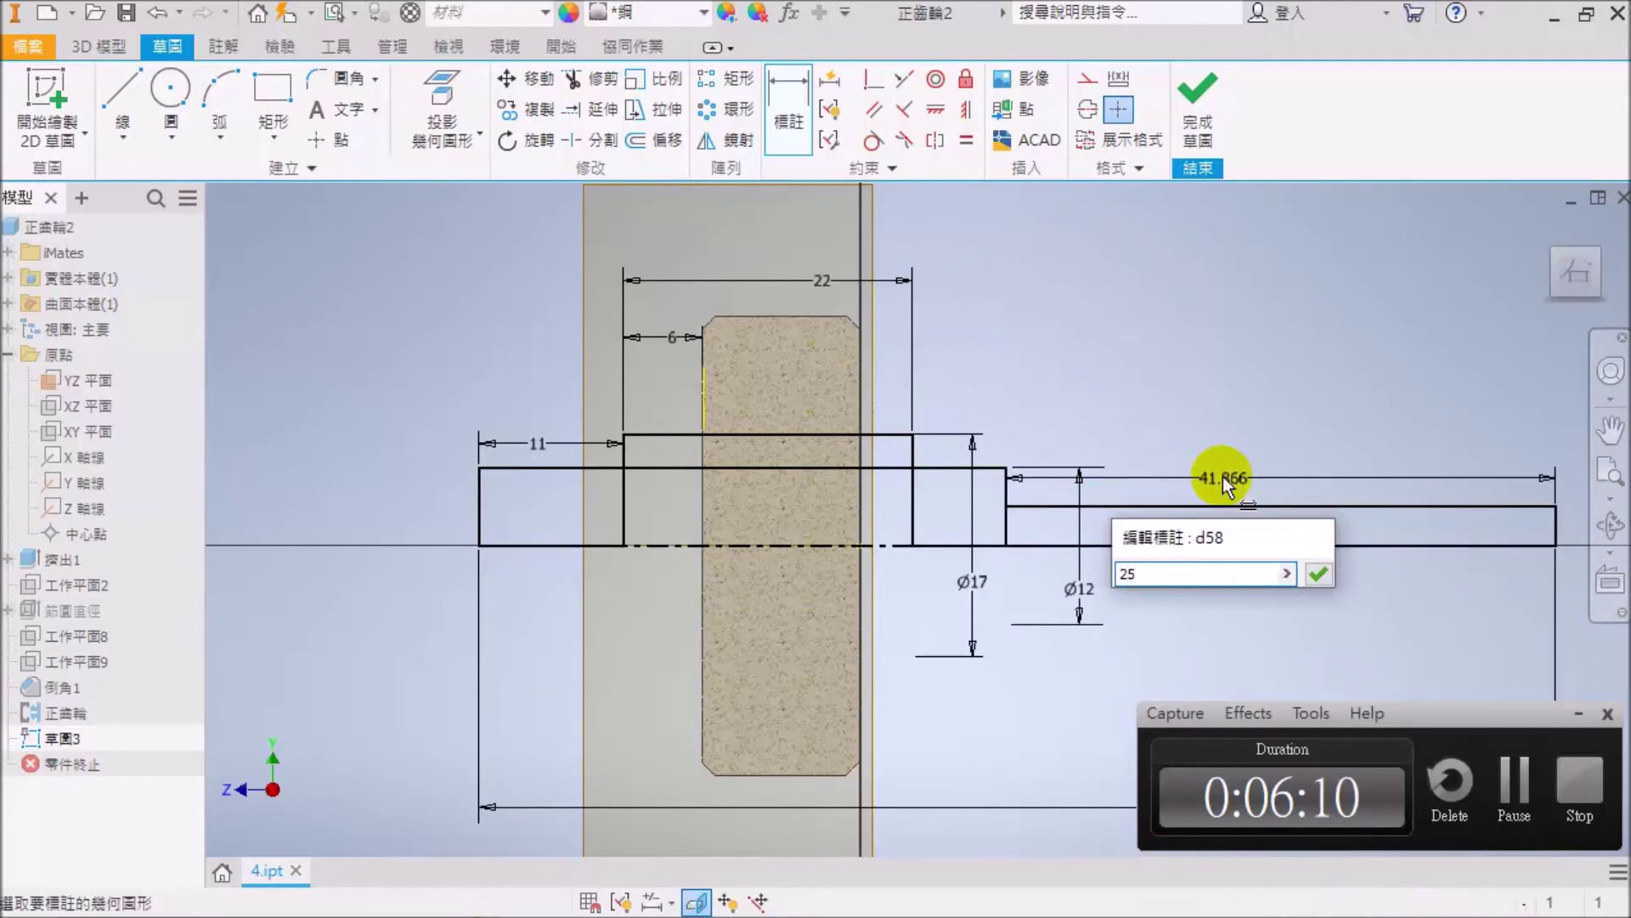
key("Return")
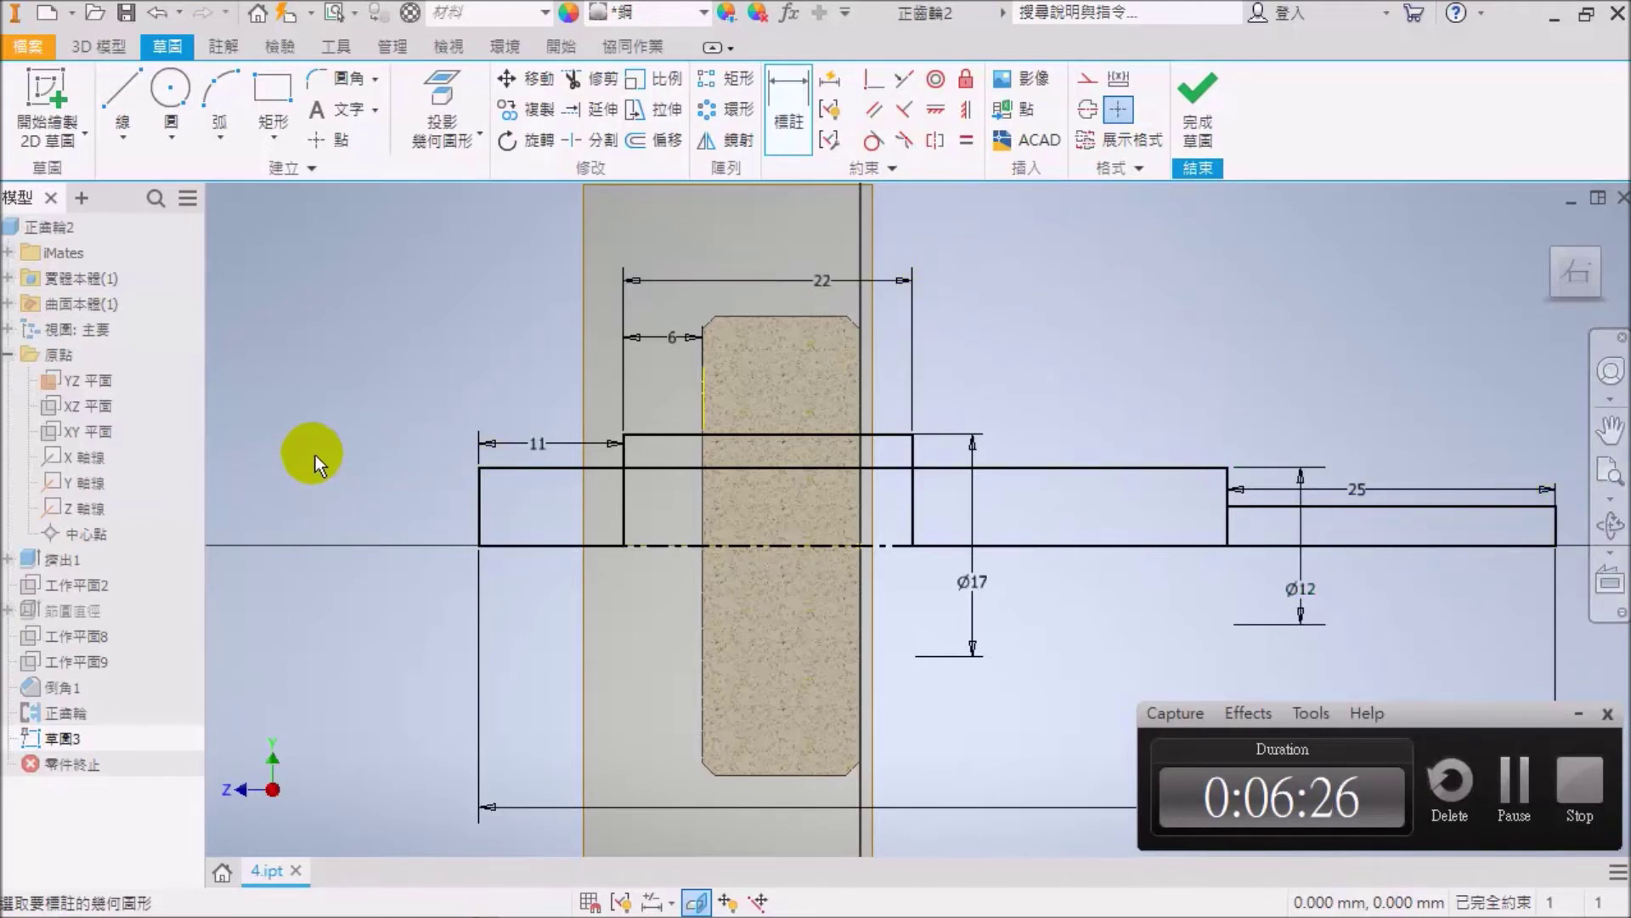
left_click(375, 73)
Chamfer the top corner edges at the shaft's left and right ends by 1 mm.
left_click(361, 136)
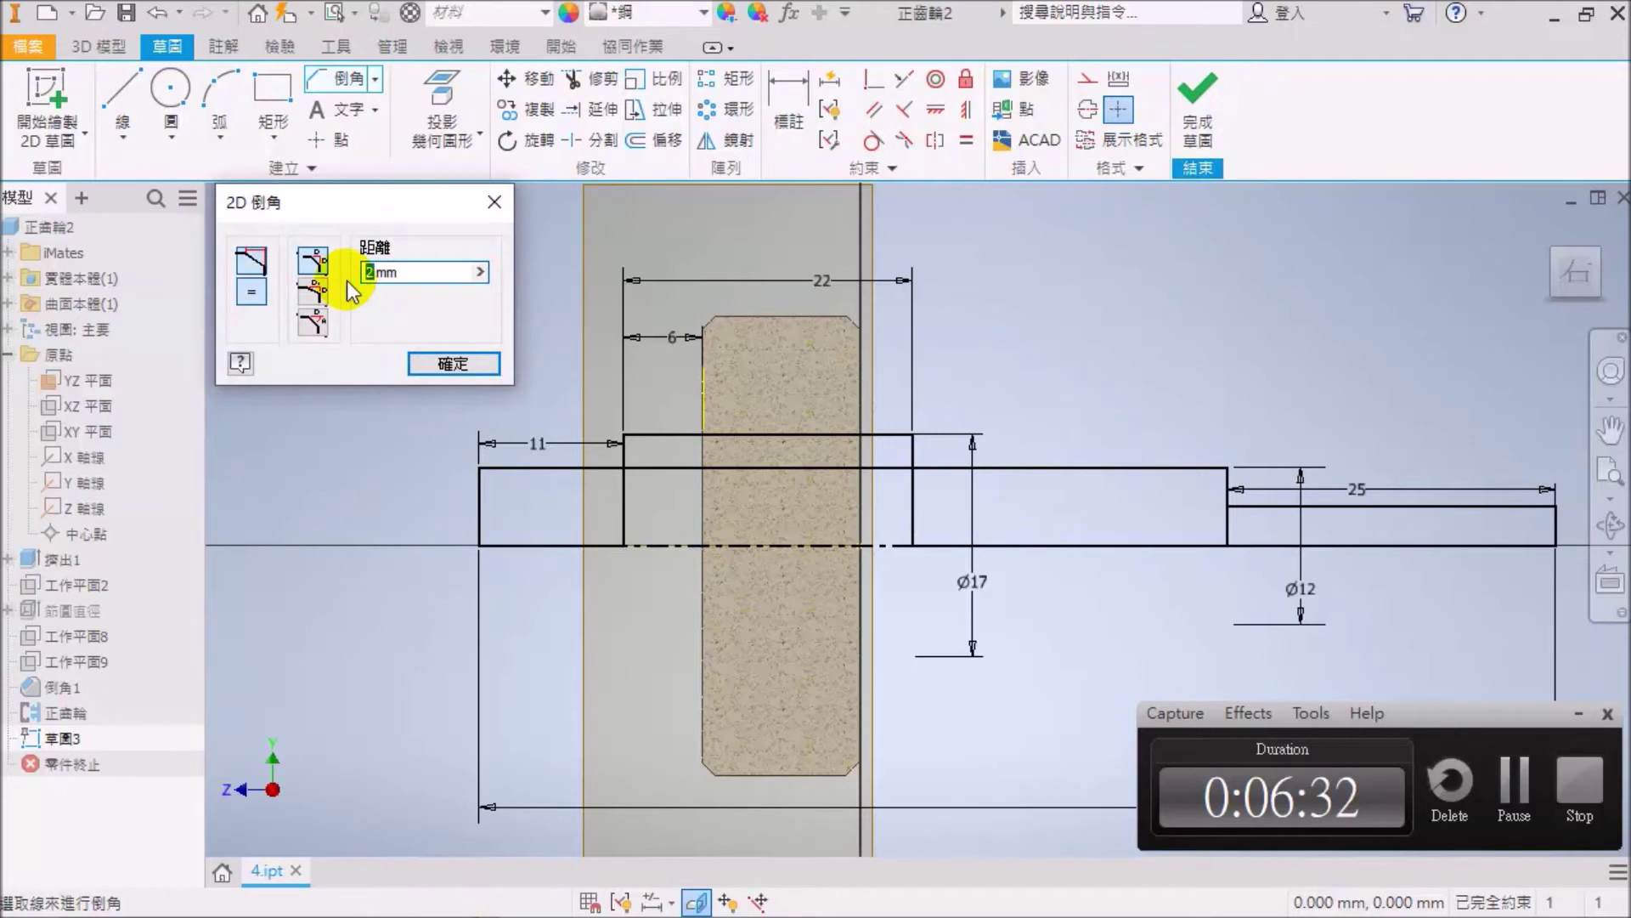
left_click(452, 363)
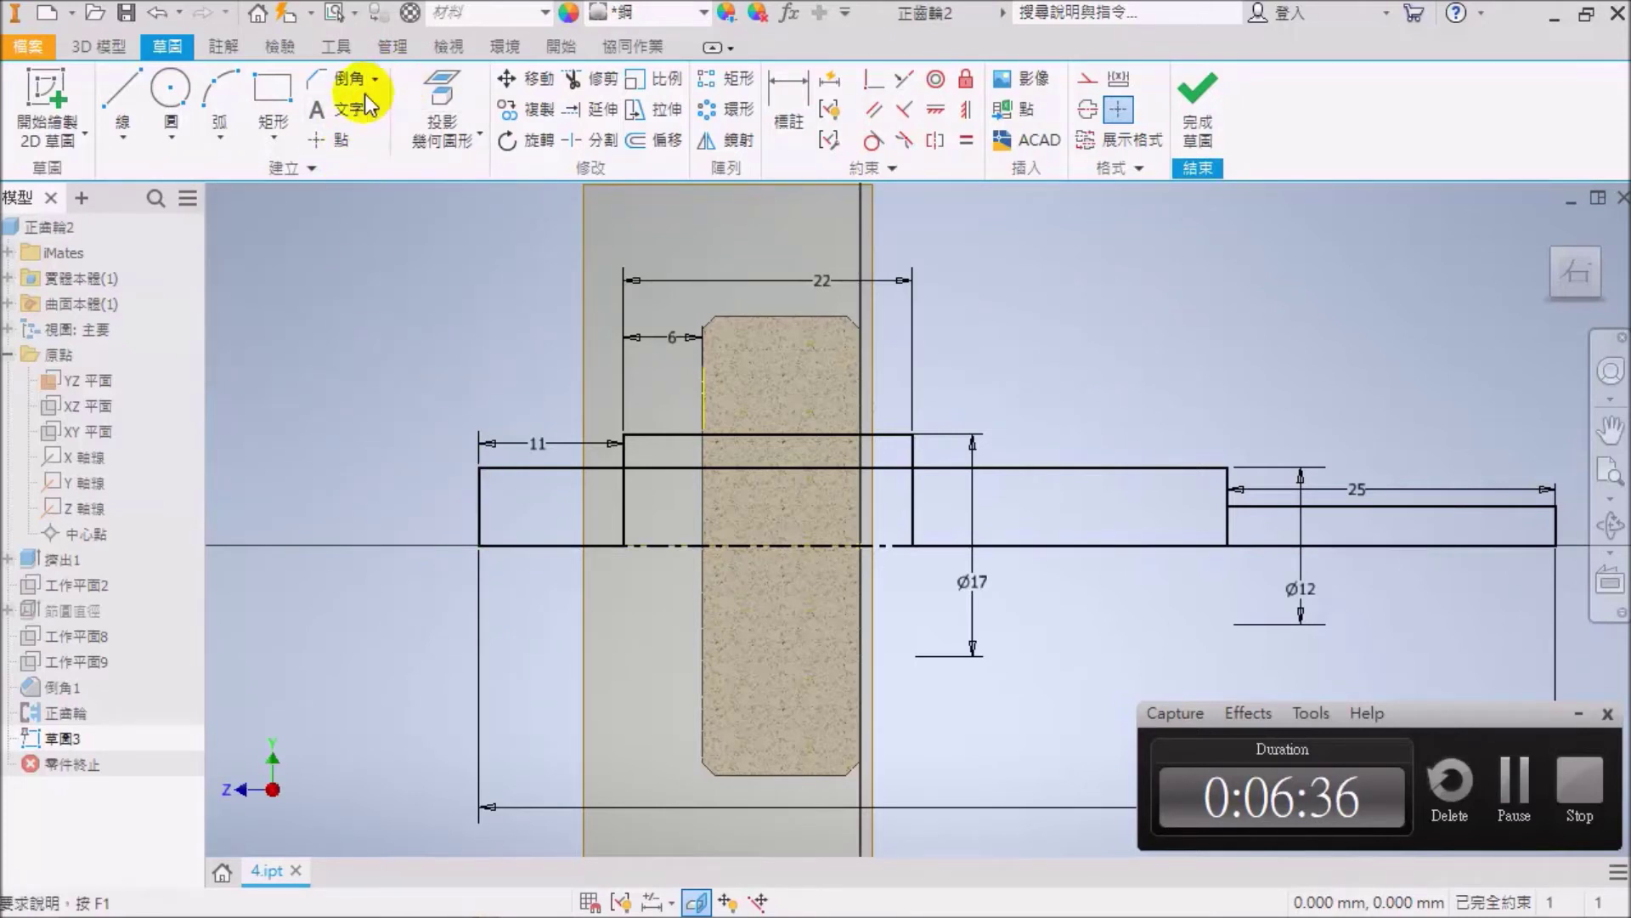
left_click(346, 85)
left_click(498, 468)
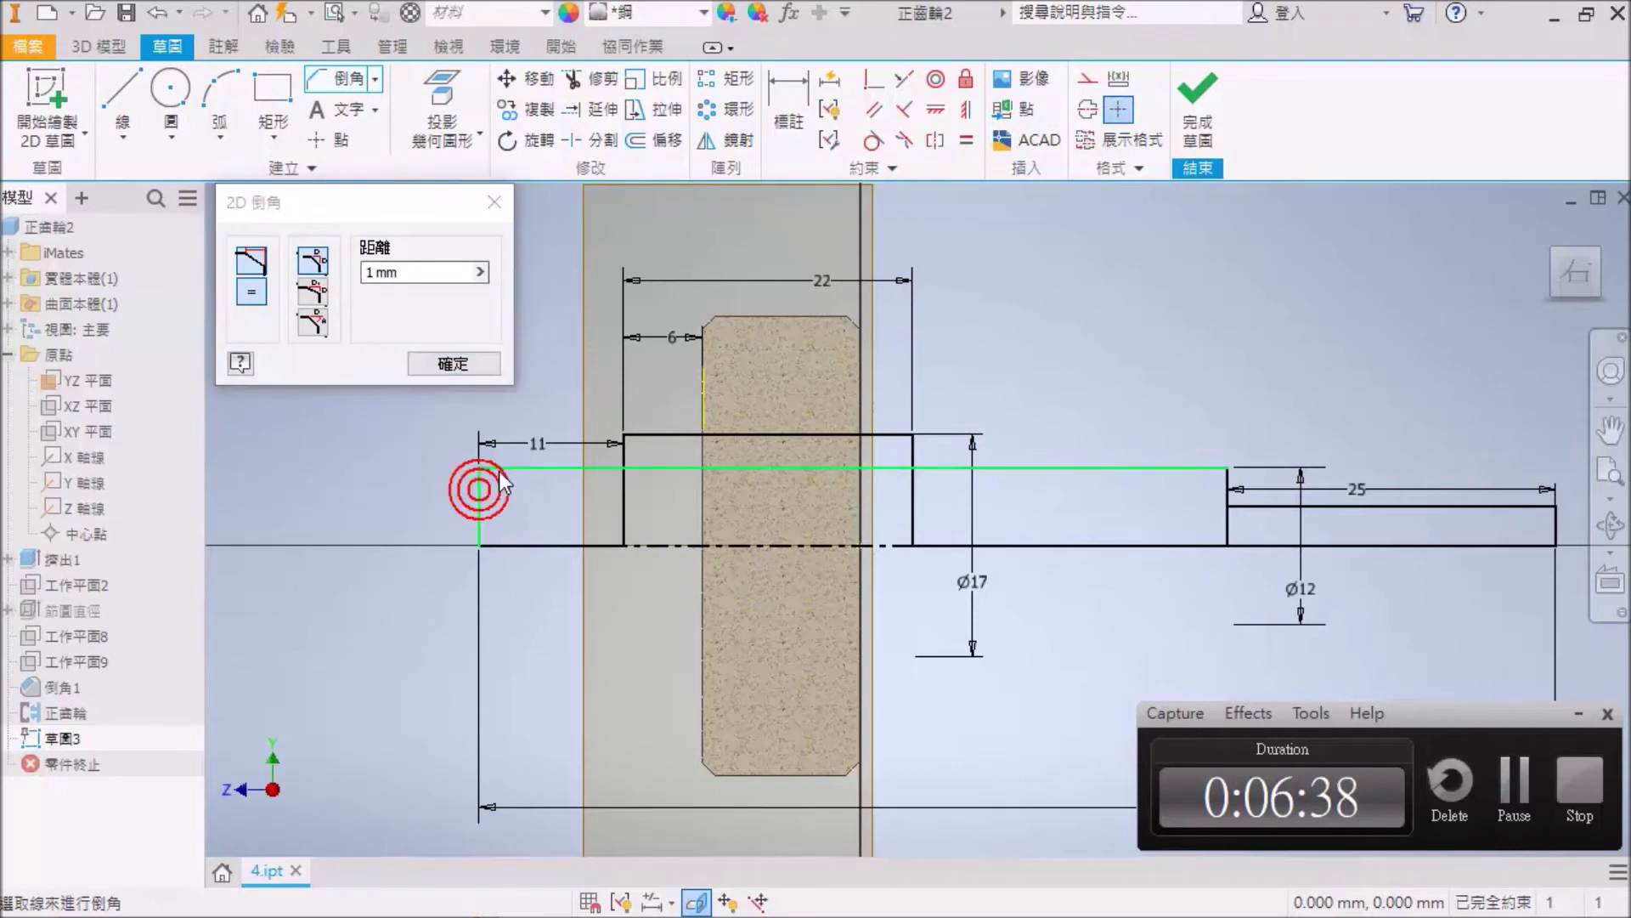
left_click(1540, 508)
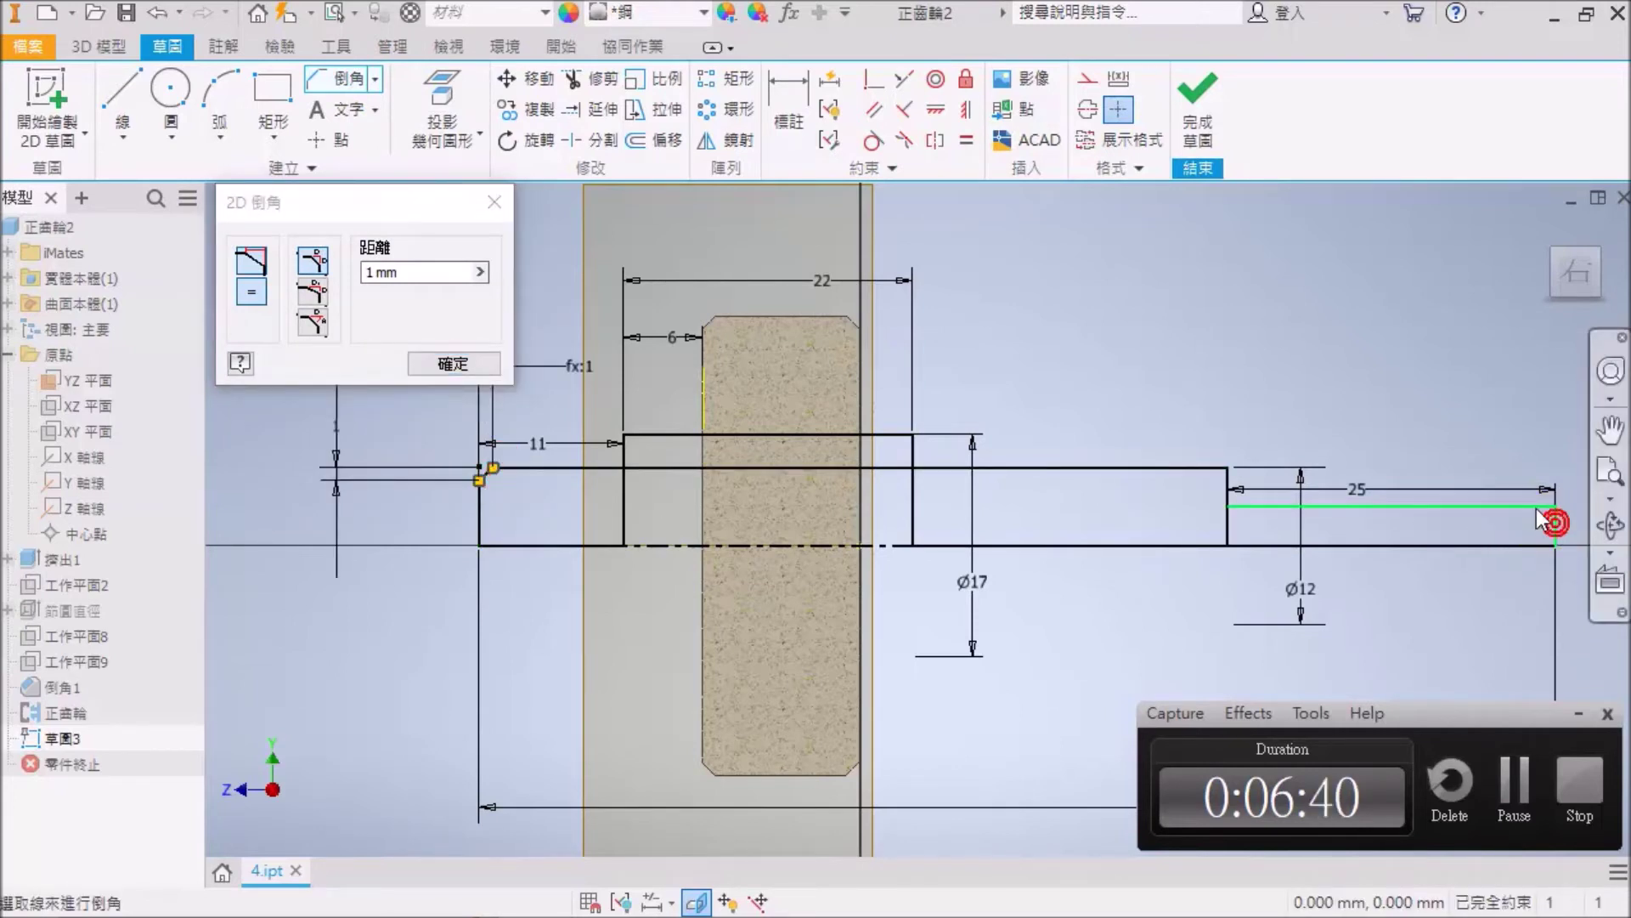
left_click(1538, 508)
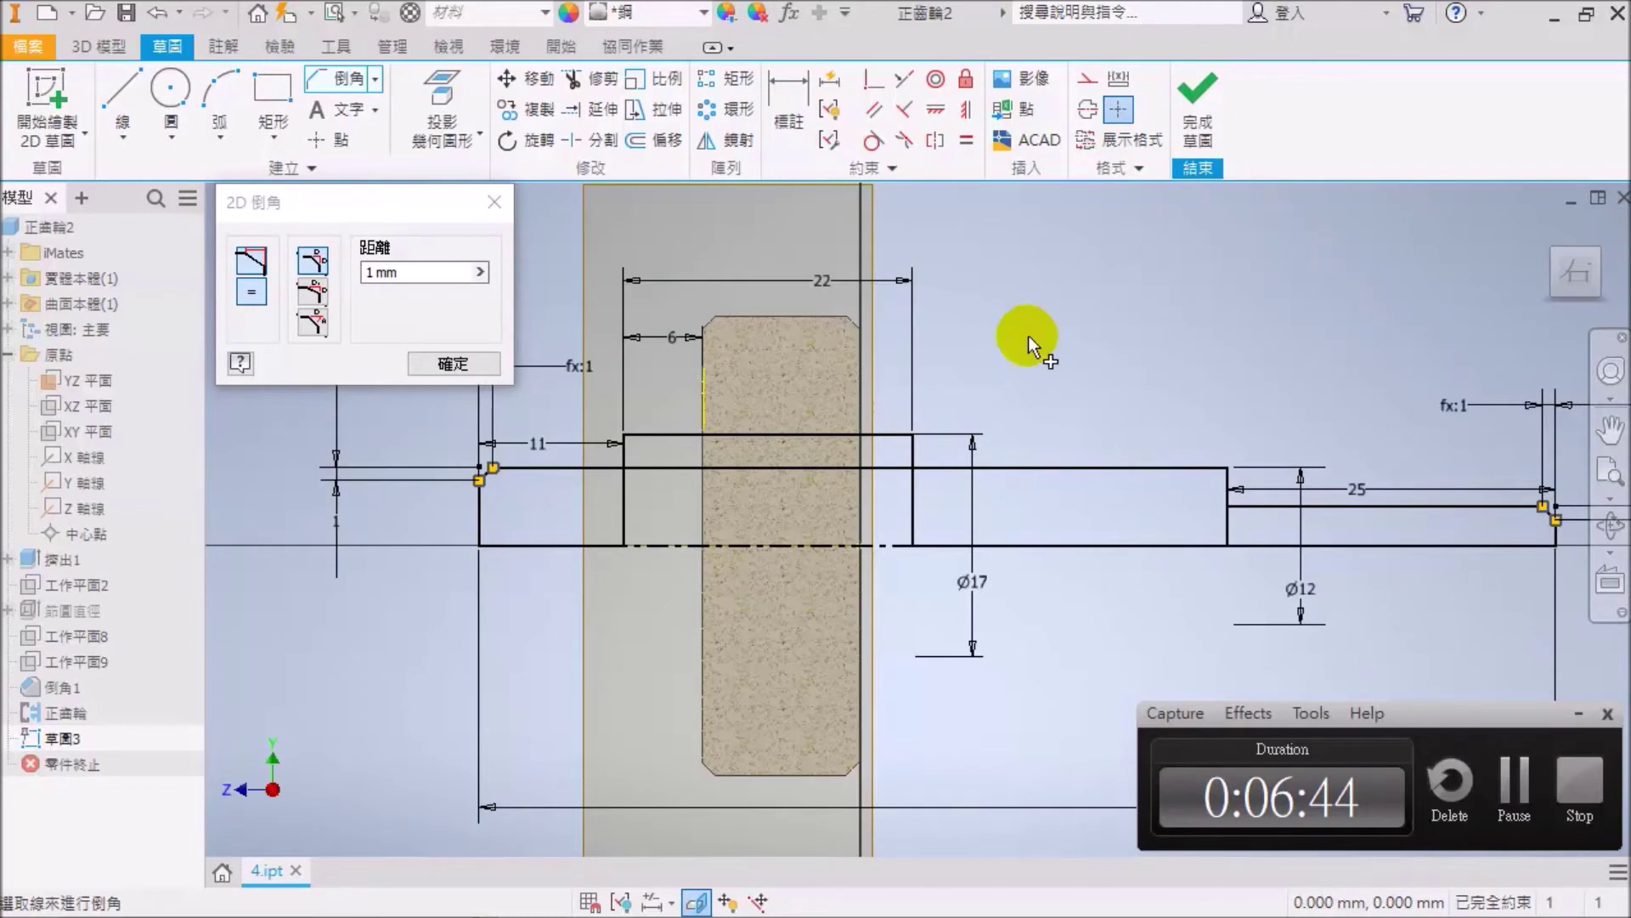
left_click(761, 467)
left_click(453, 364)
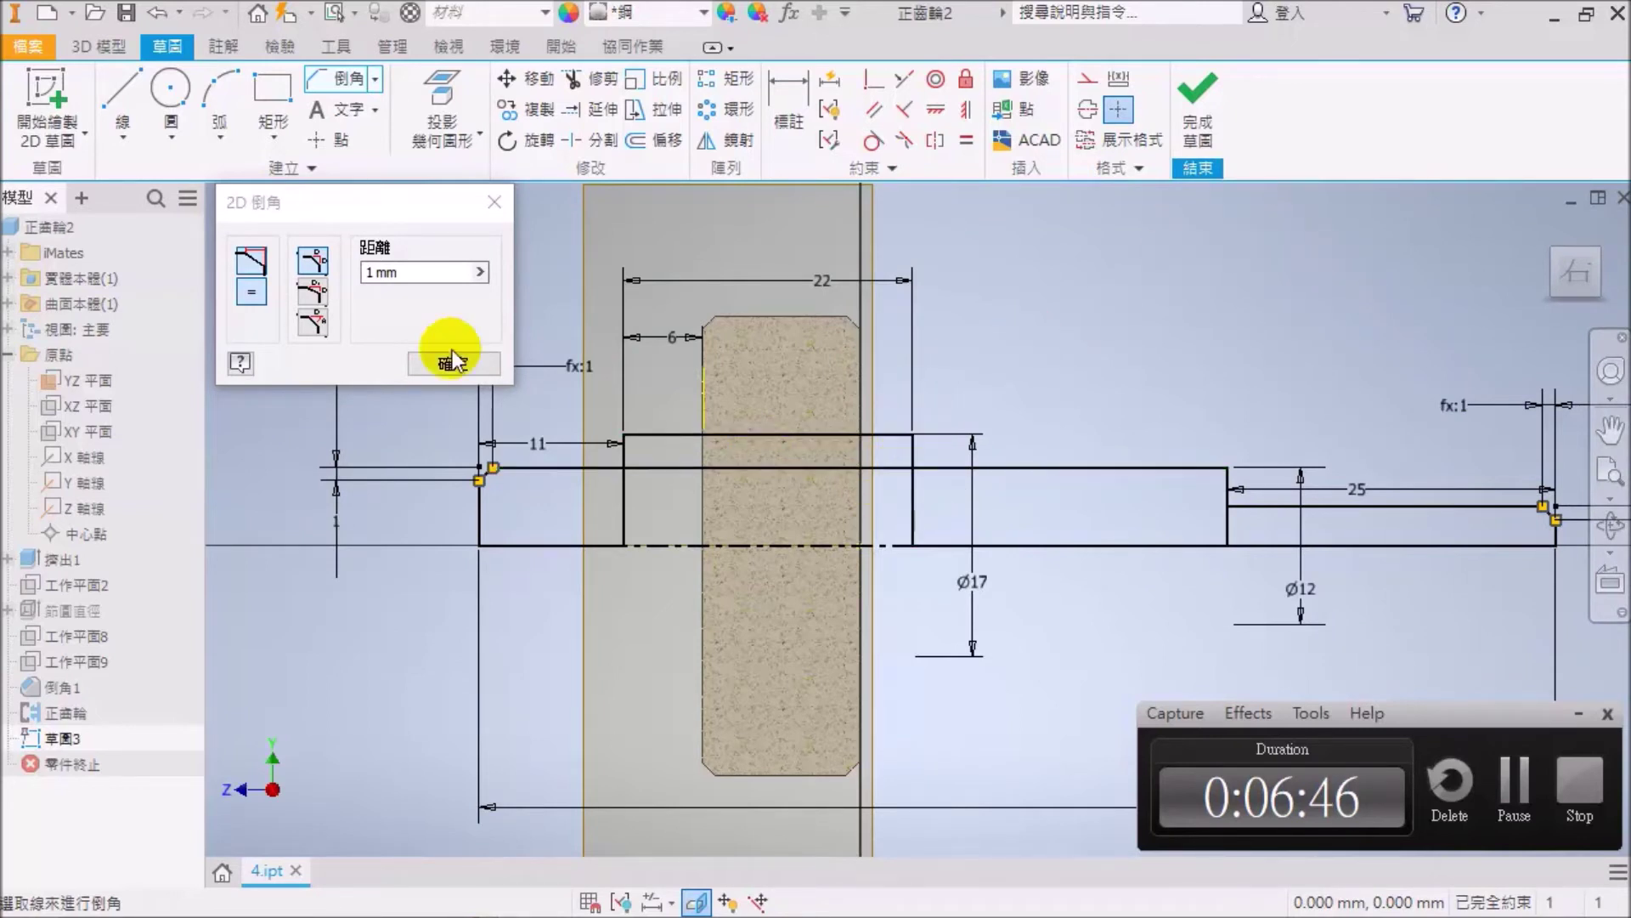
left_click(453, 363)
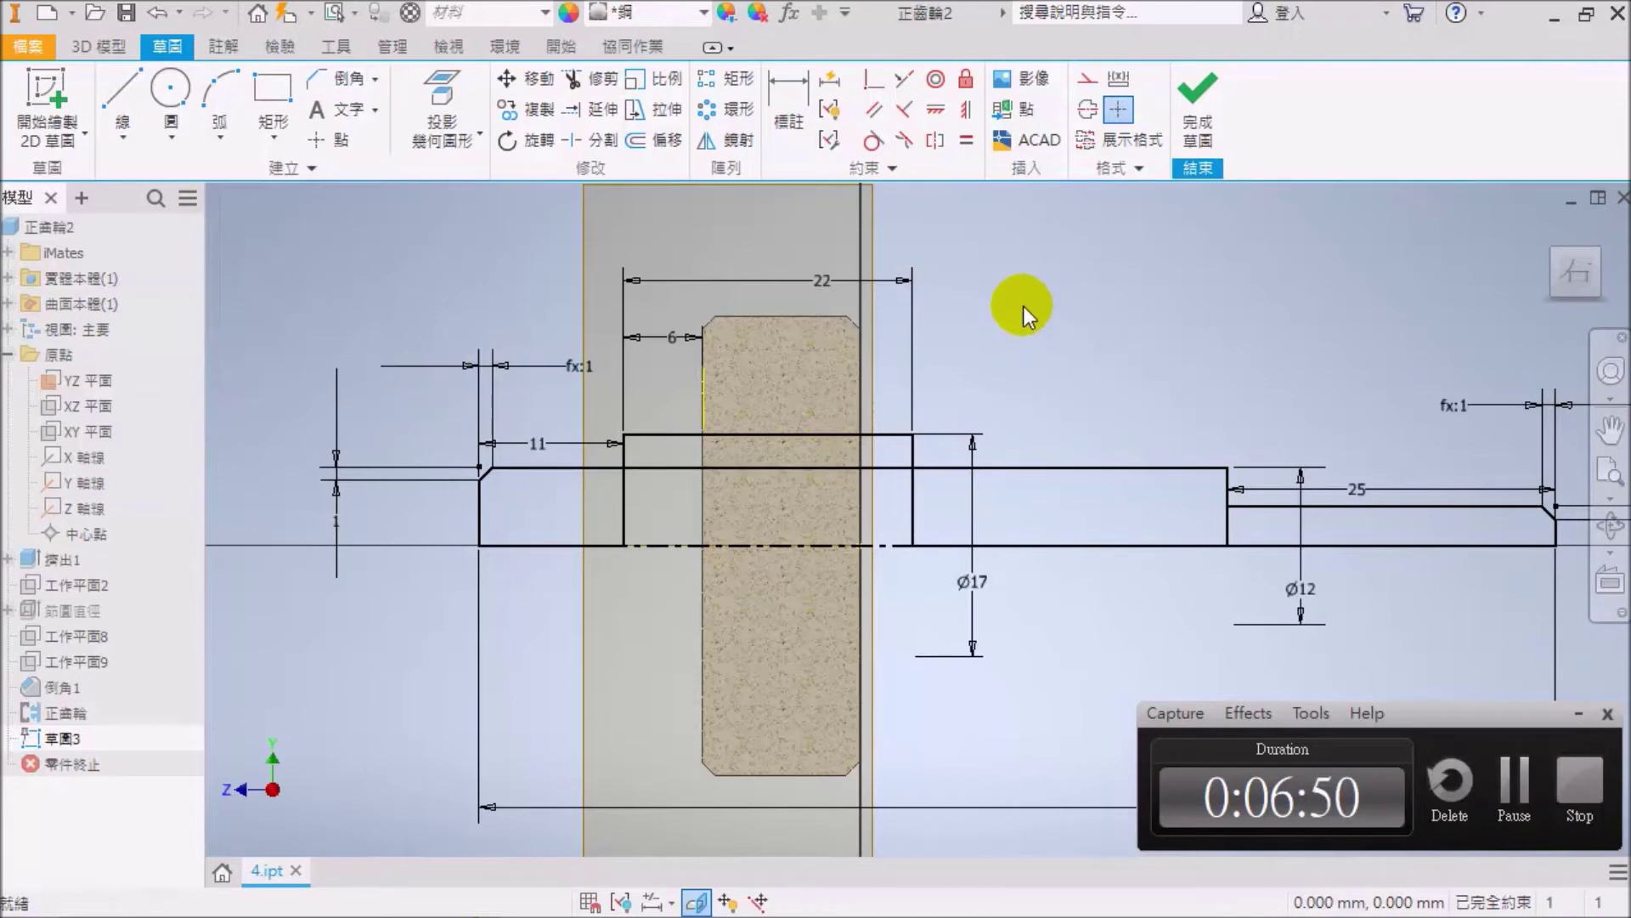
key("r")
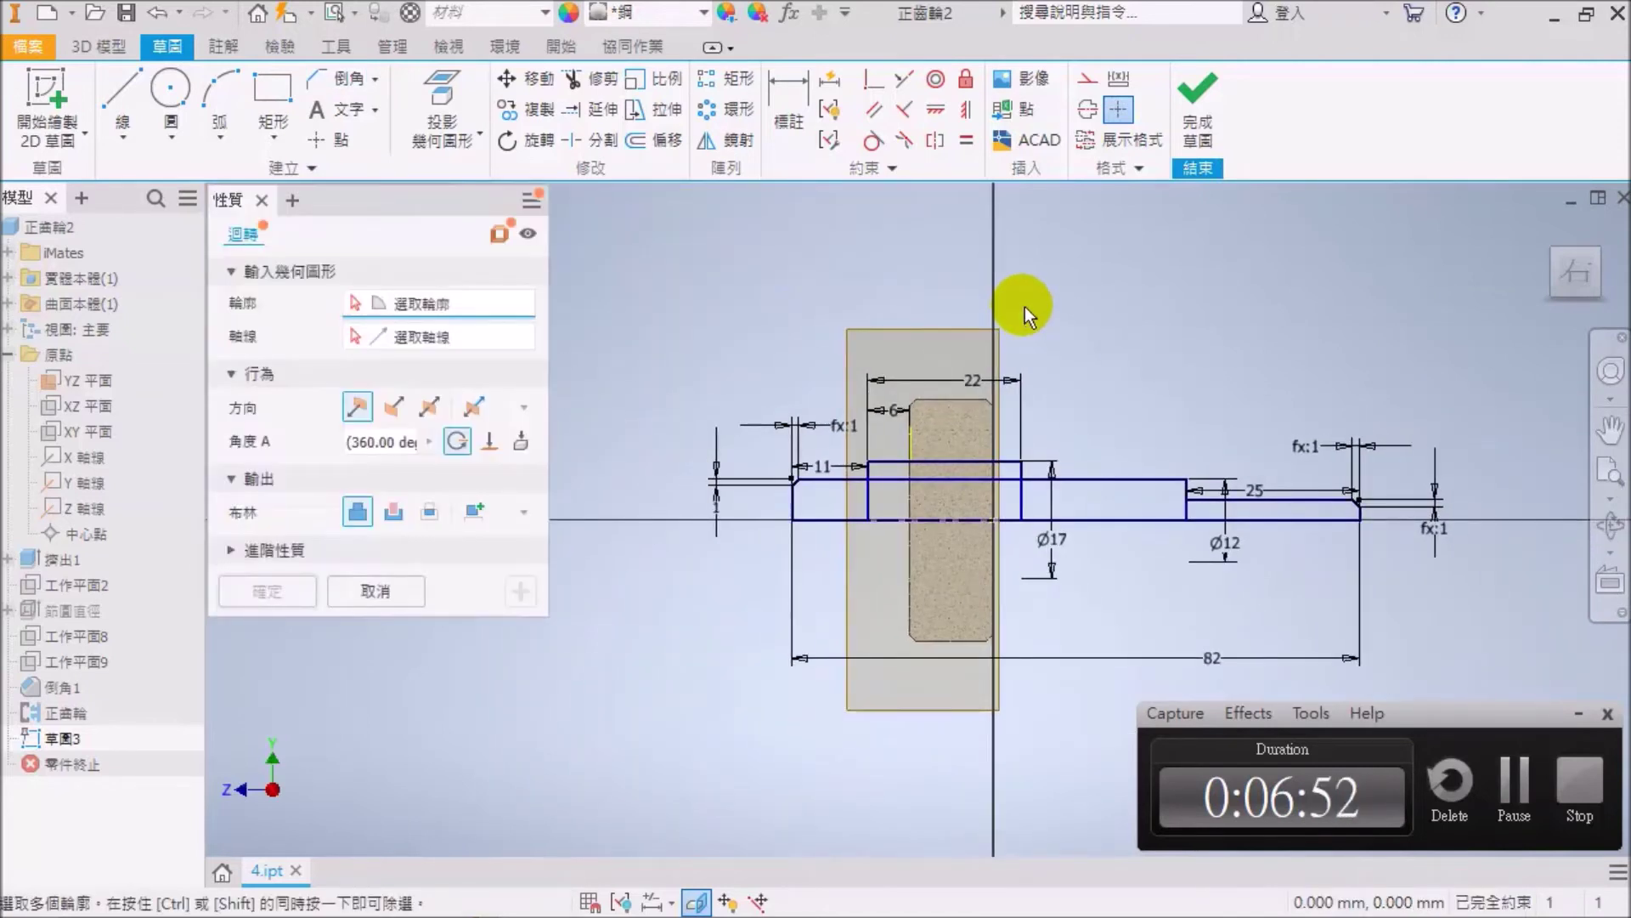
Revolve all shaft regions, including the right and thin sections, 360° about the centre axis as Revolve1.
left_click(813, 498)
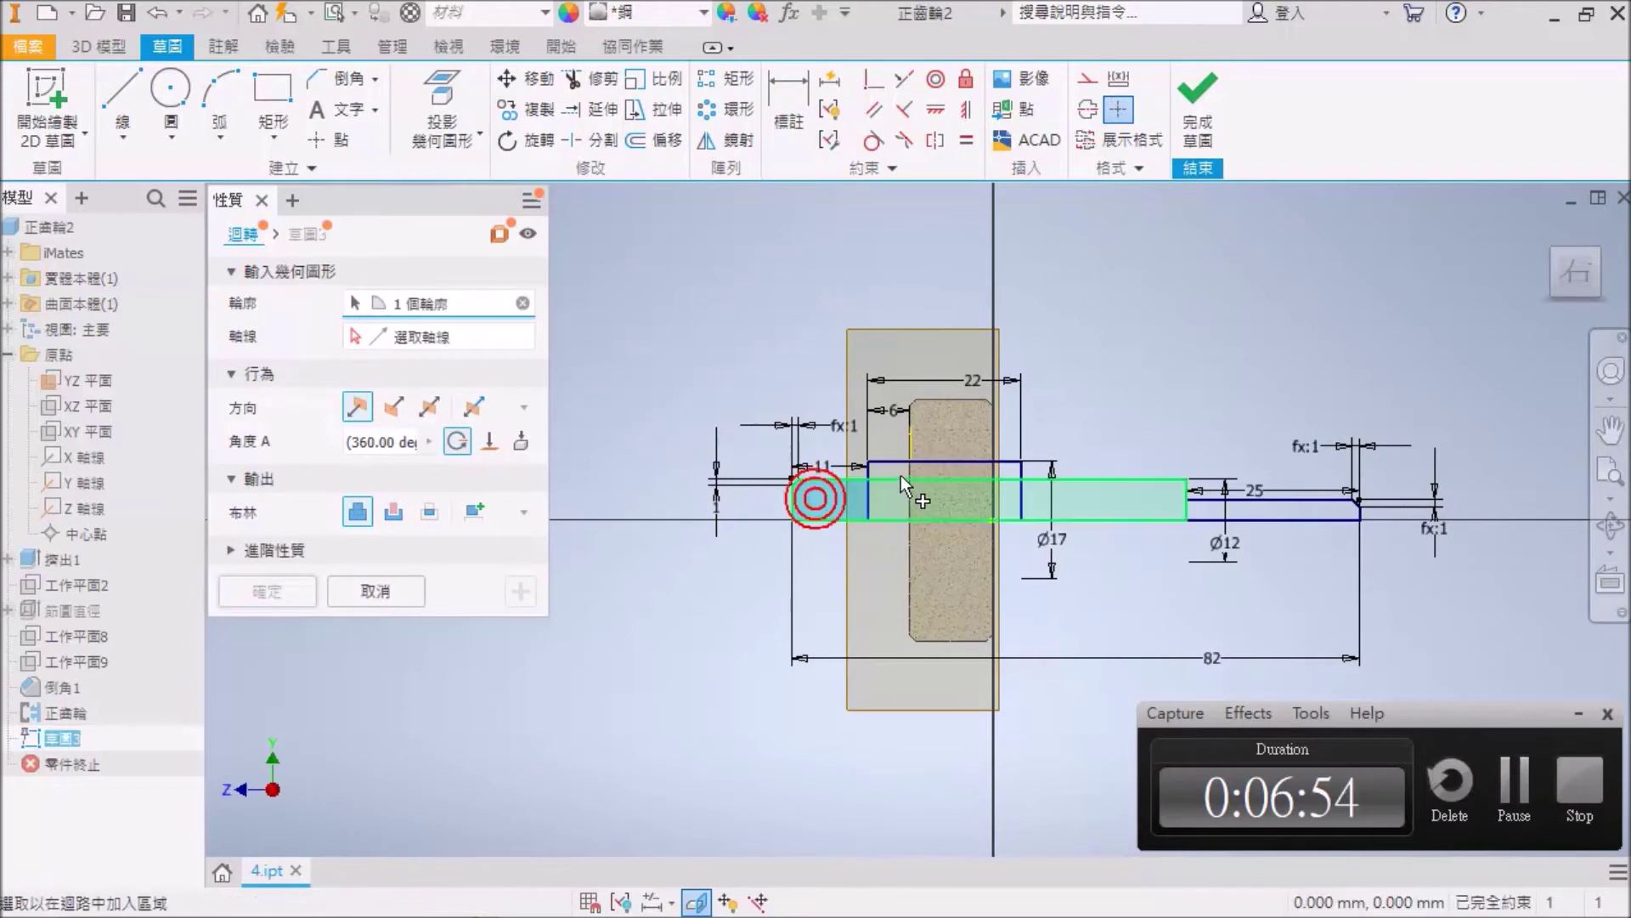
left_click(901, 473)
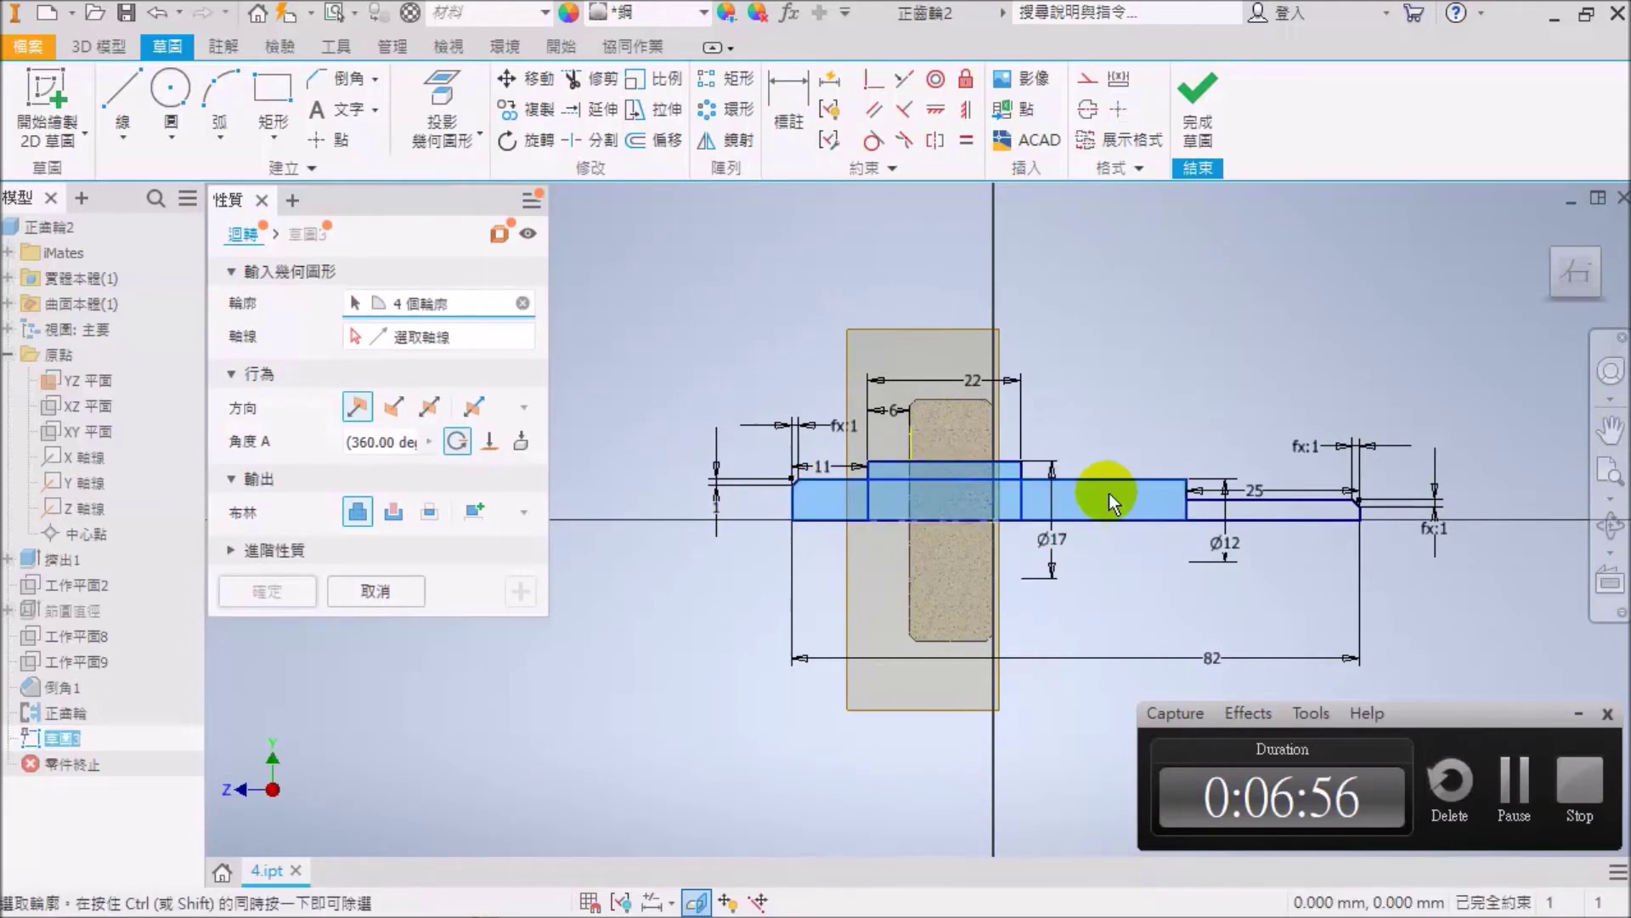
left_click(1246, 515)
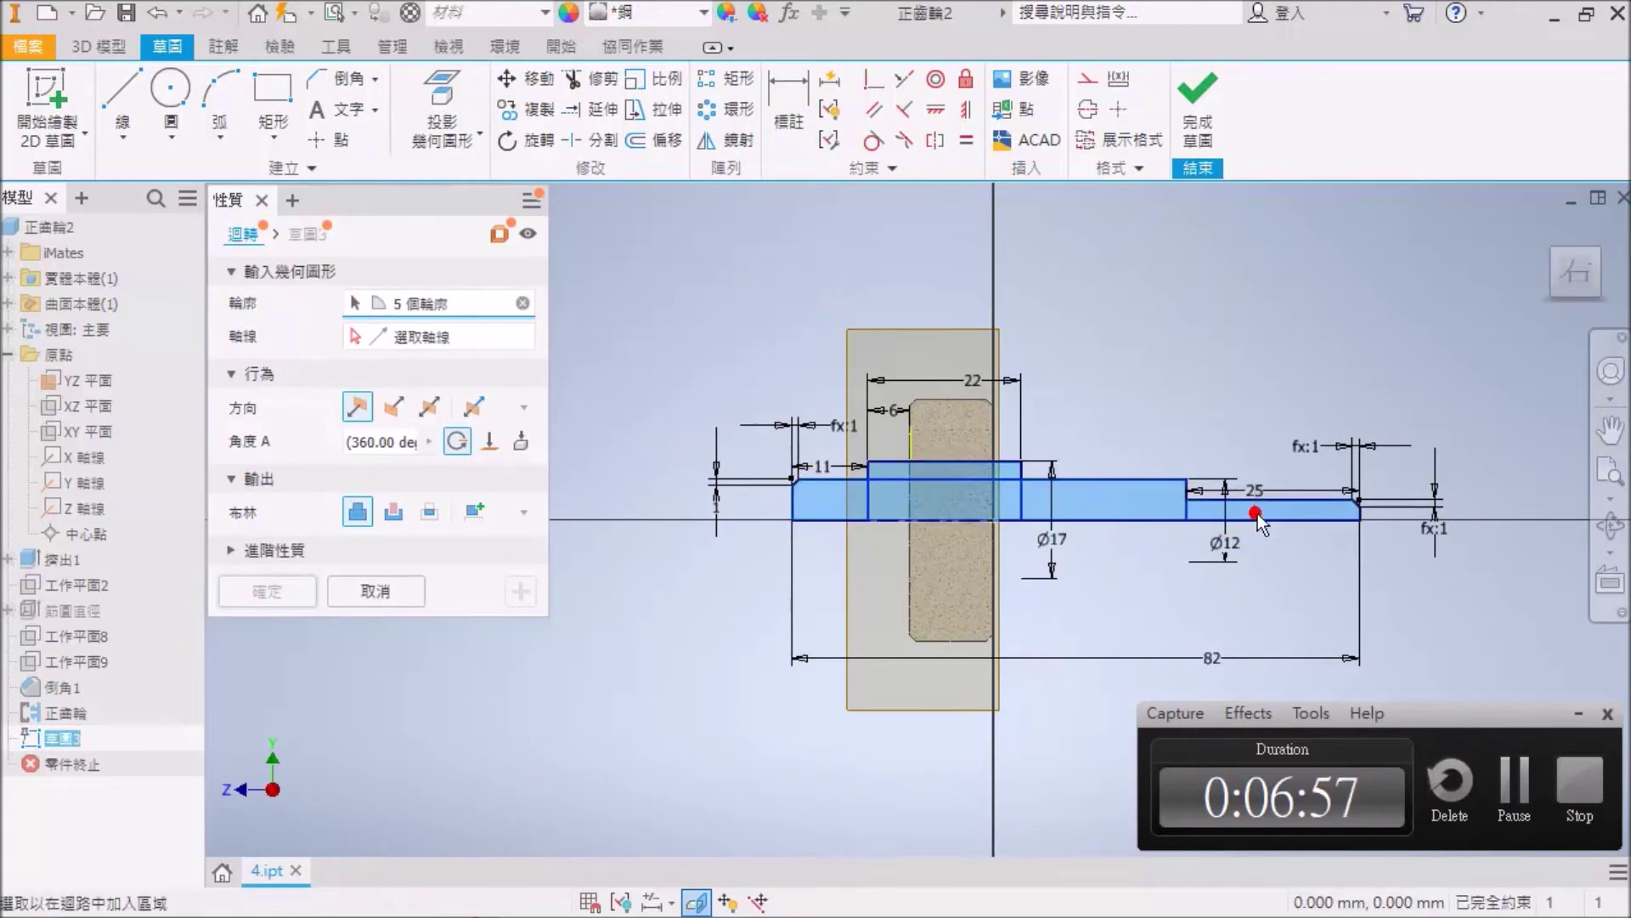
left_click(442, 336)
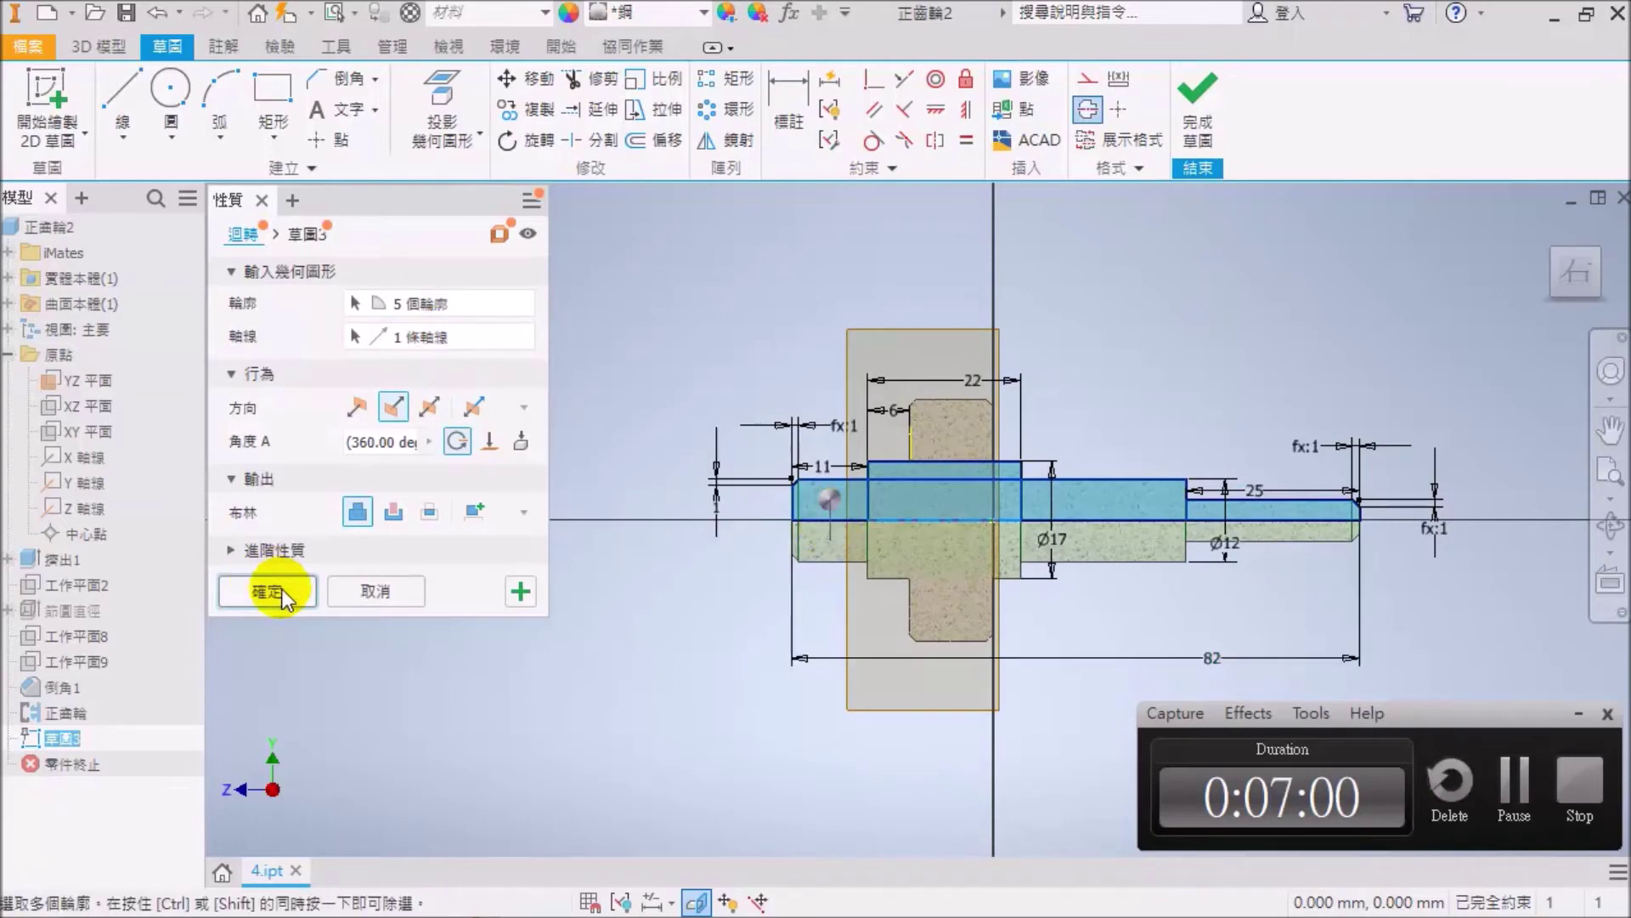
left_click(281, 588)
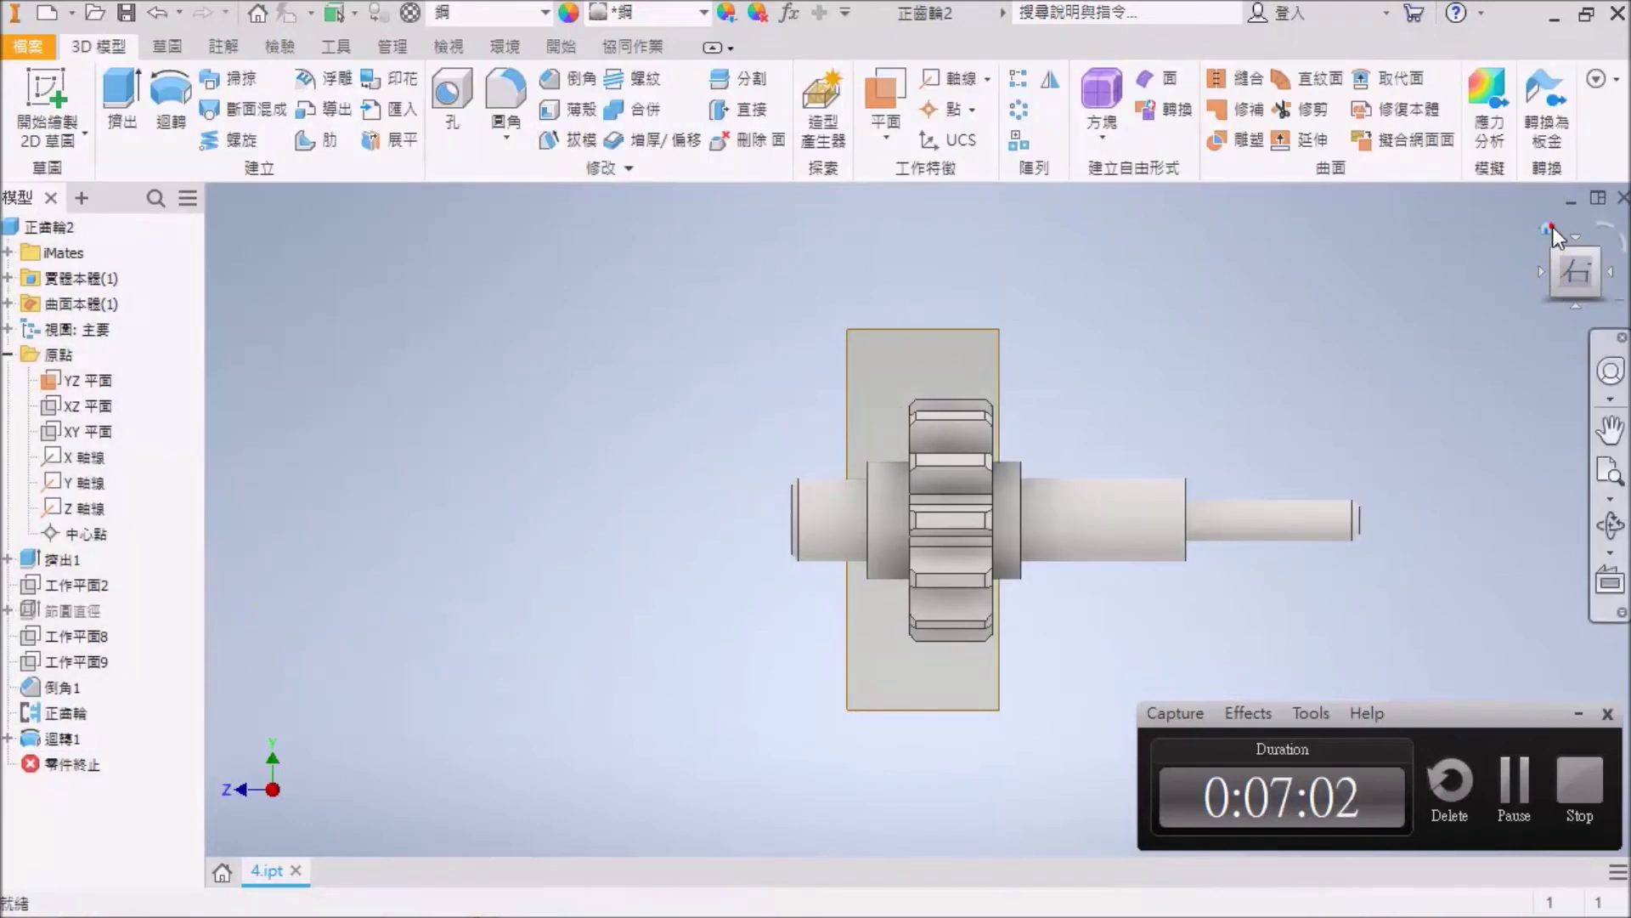
left_click(1550, 229)
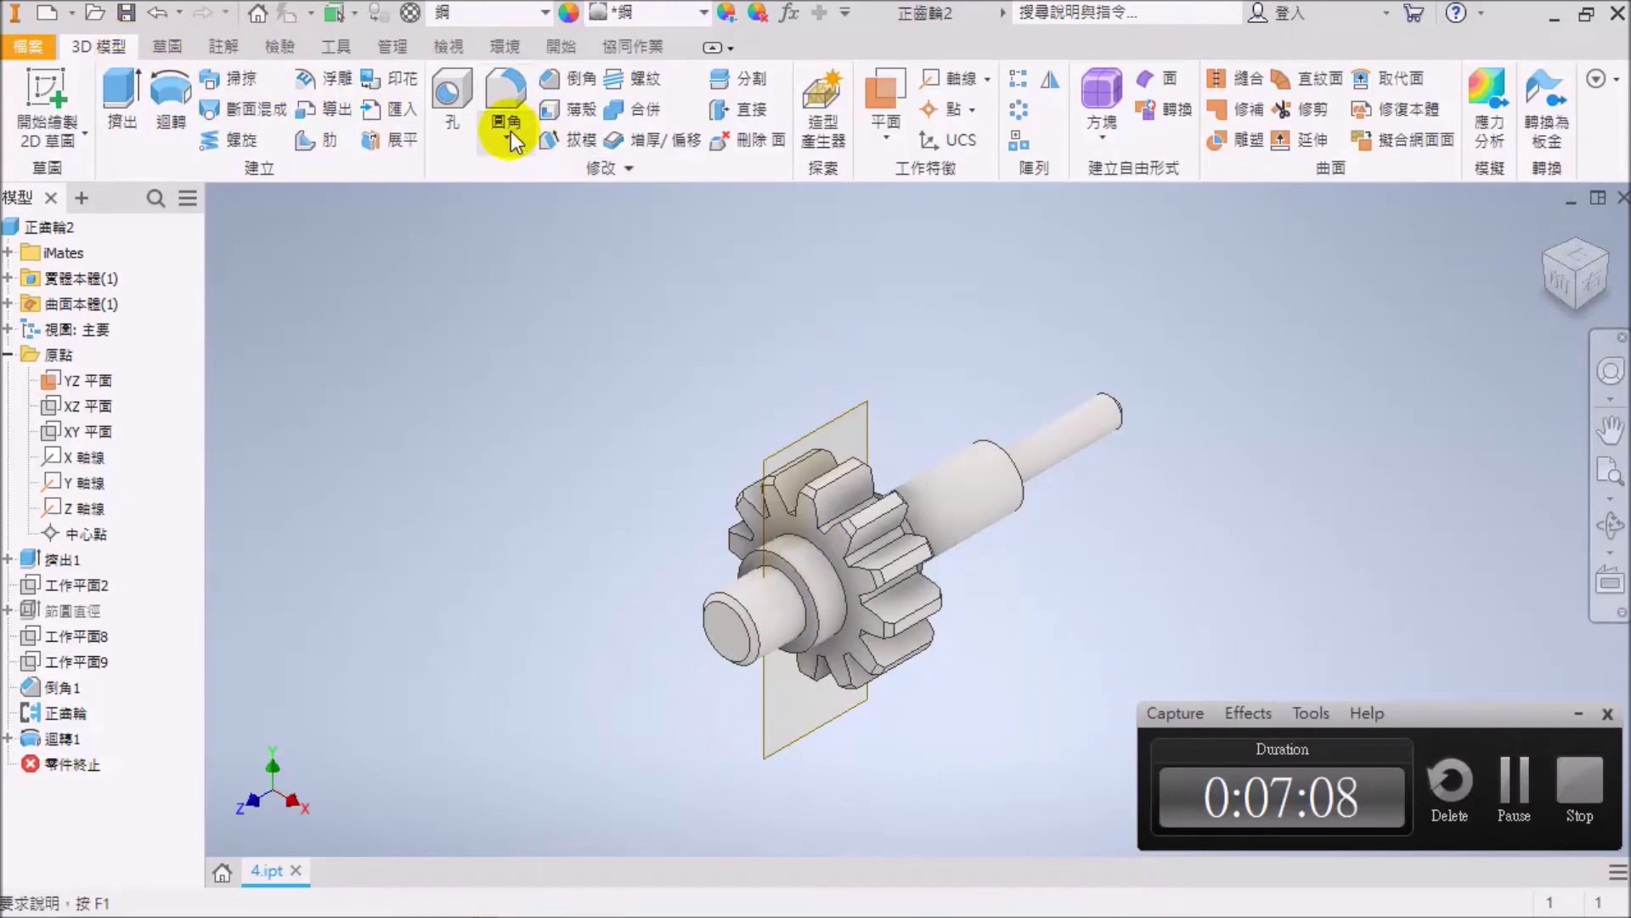
Fillet both hub-ring edges where the shaft meets the gear with a 2 mm radius.
left_click(514, 90)
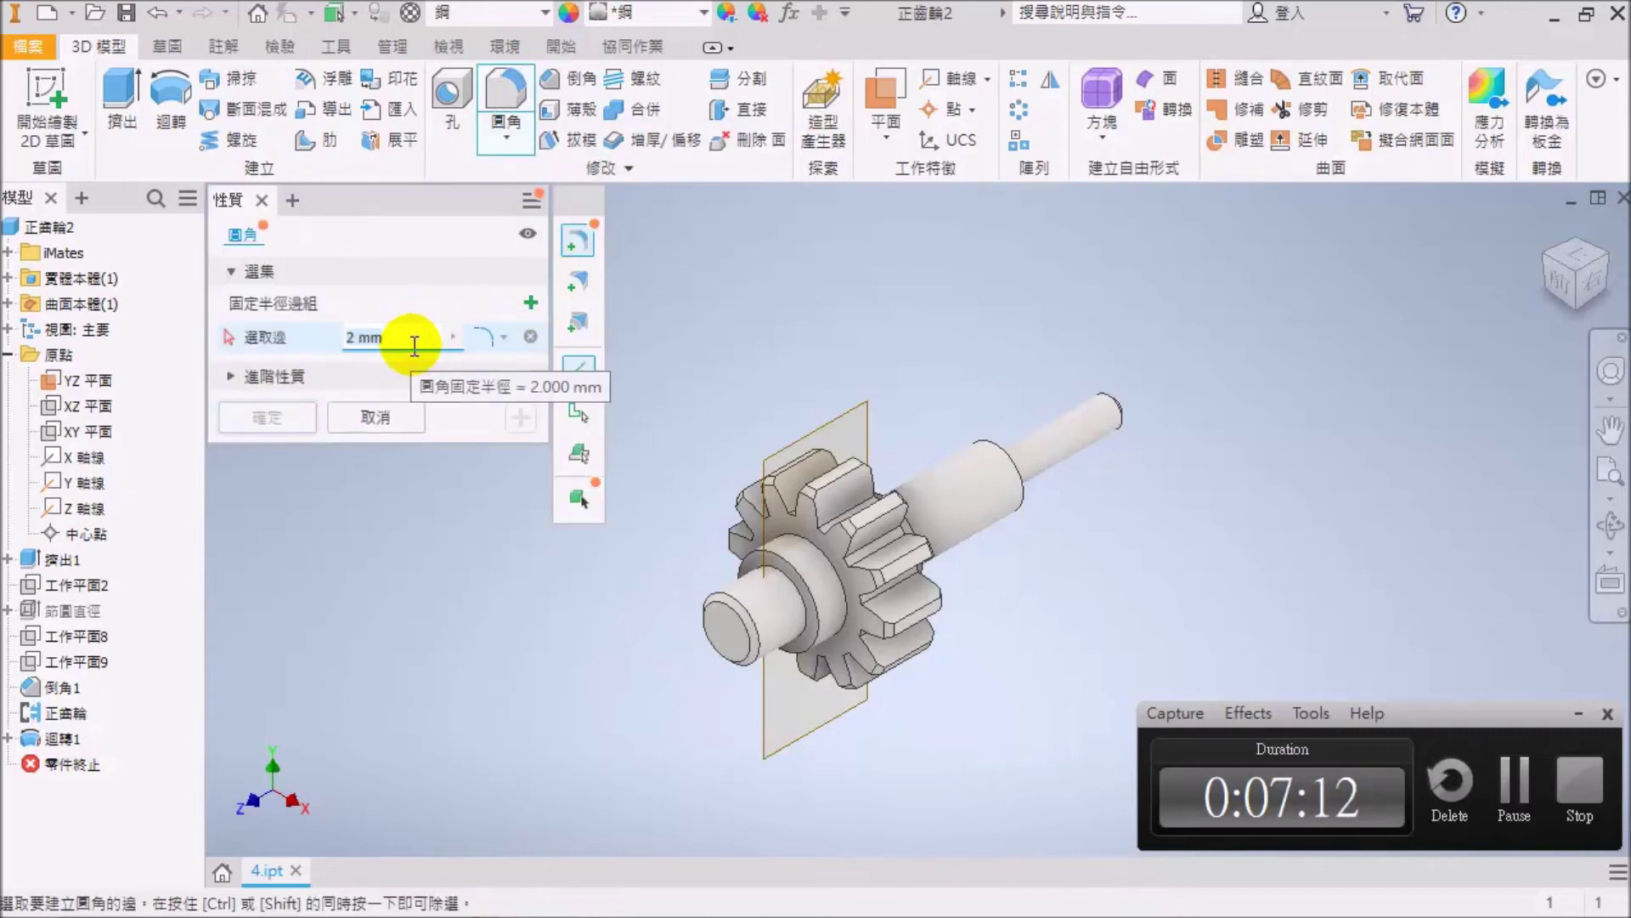
left_click(828, 560)
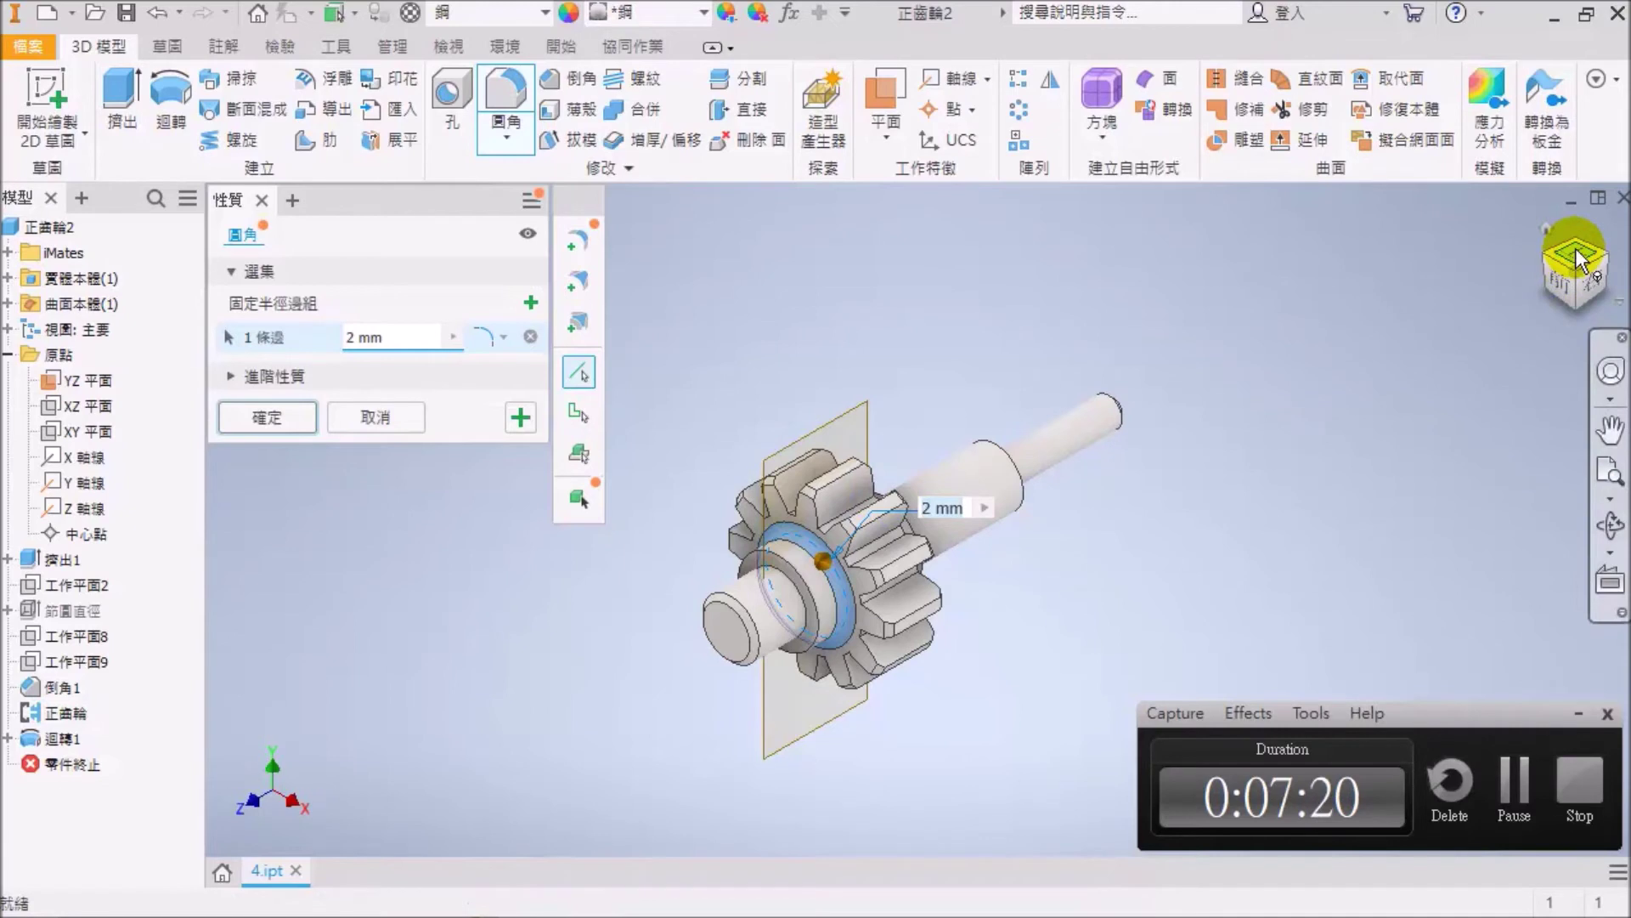
mouse_move(1601, 293)
left_mouse_down()
mouse_move(1523, 304)
mouse_move(1184, 426)
left_mouse_up()
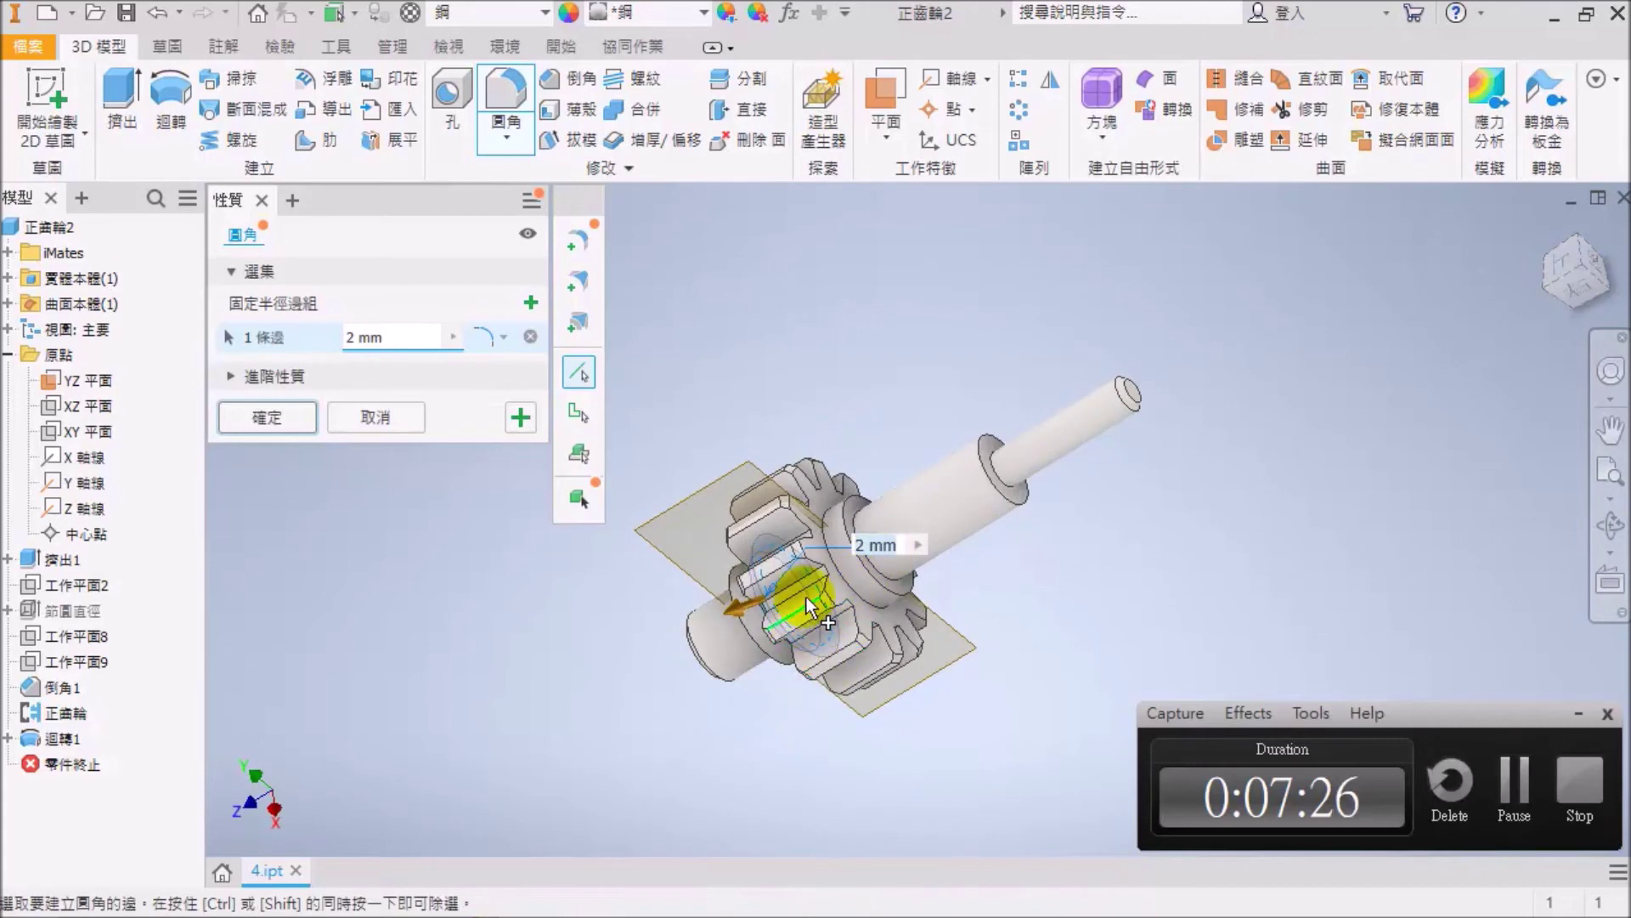
left_click(833, 557)
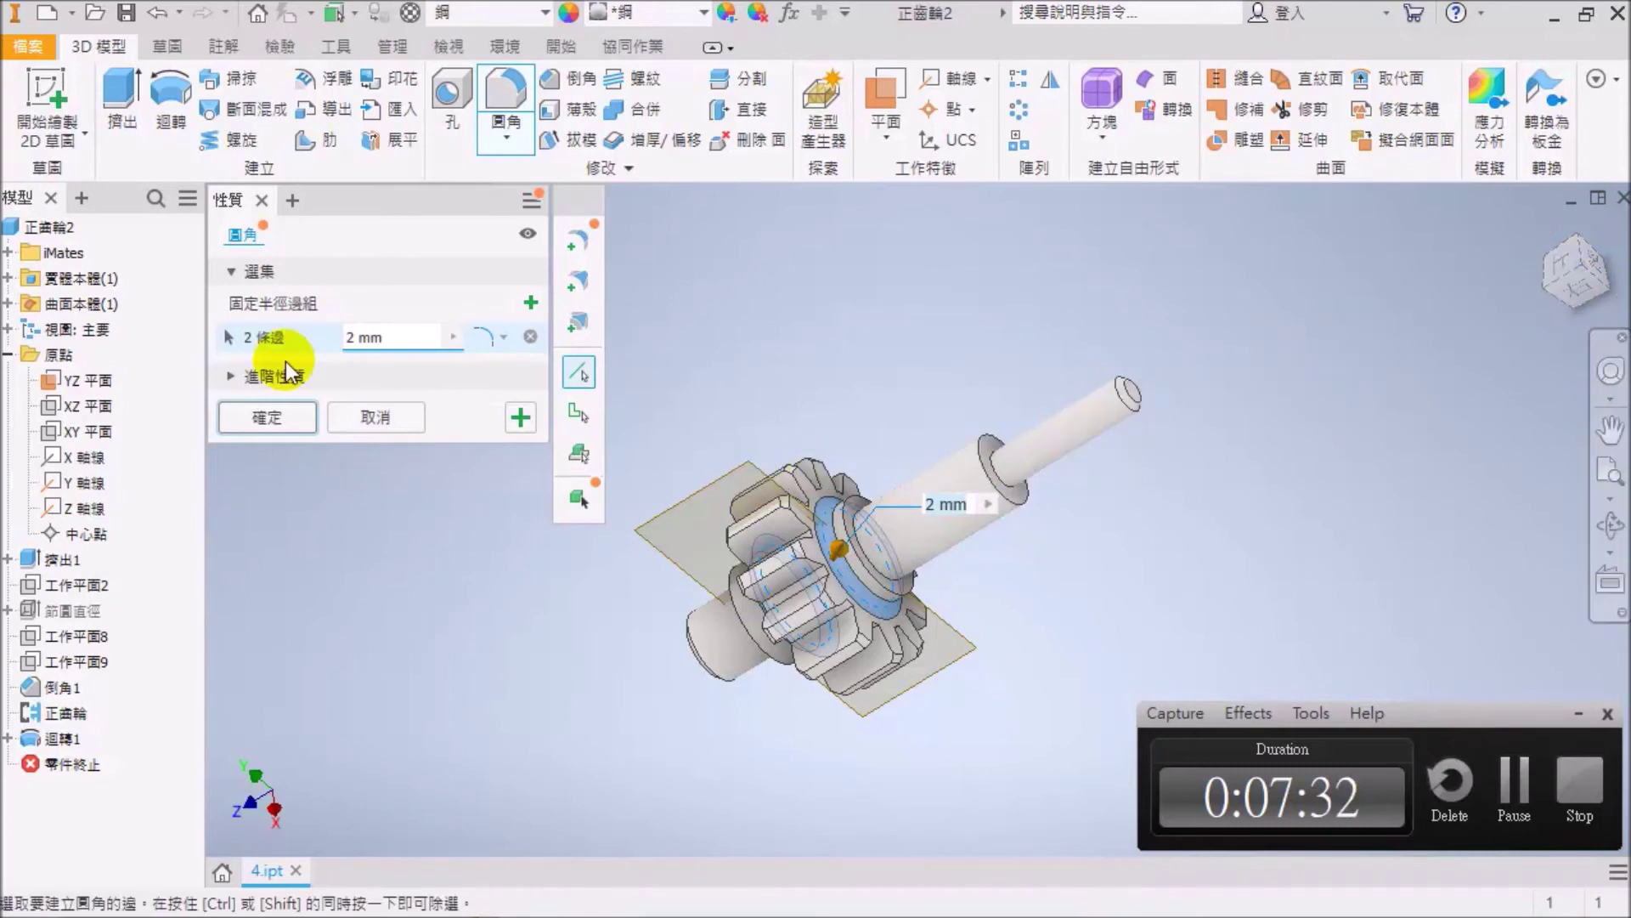
left_click(267, 418)
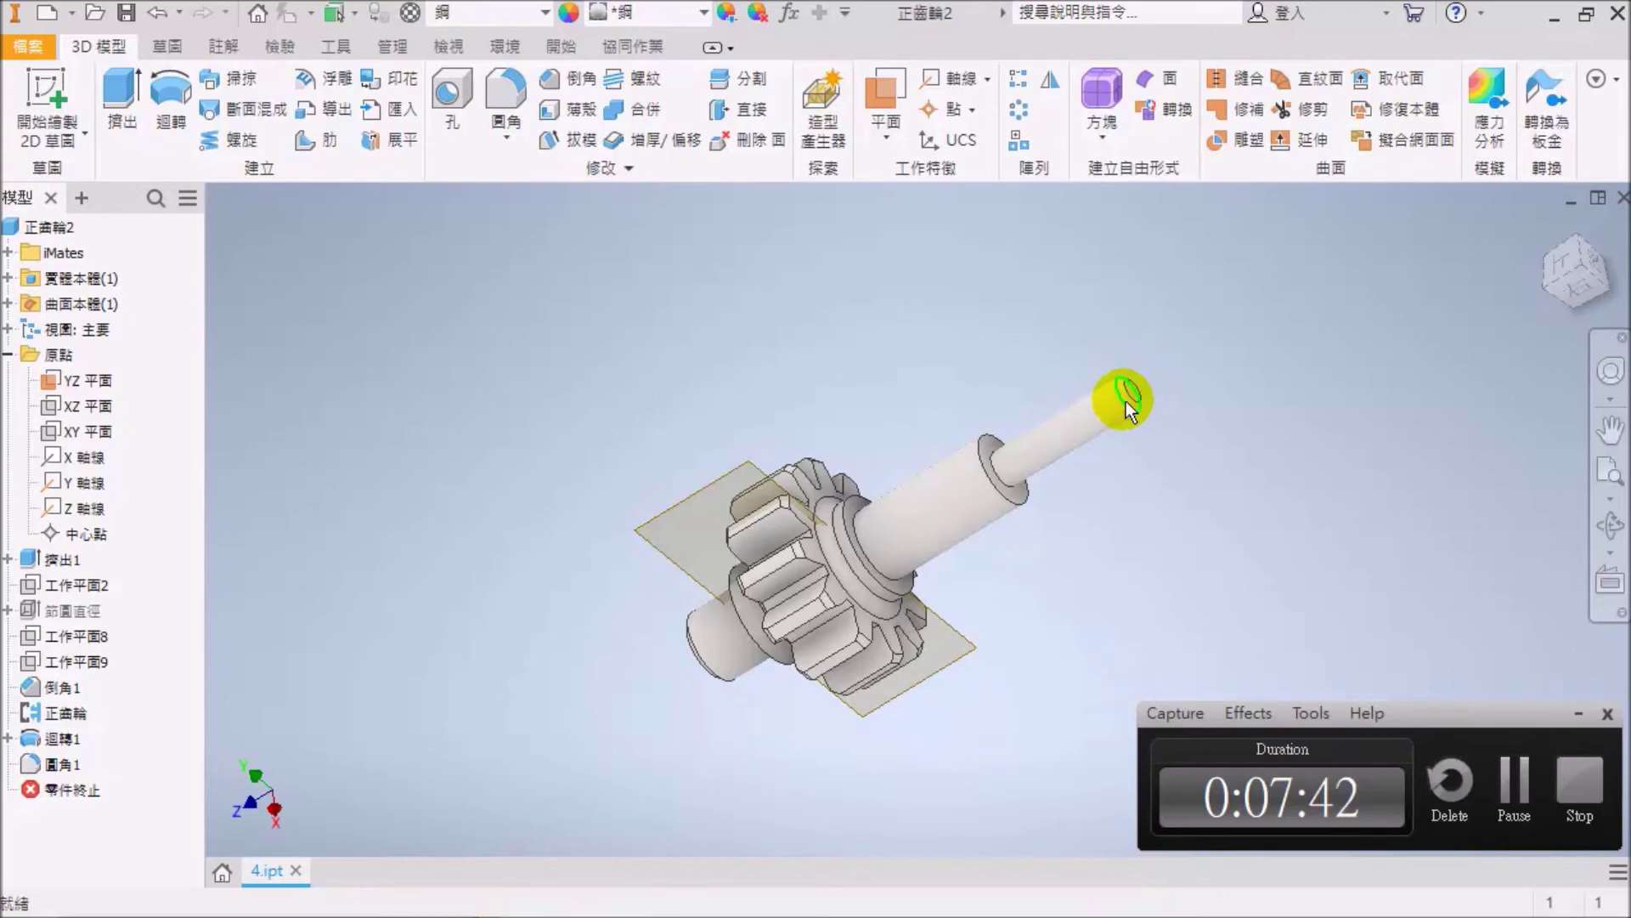
scroll(1091, 461, "down", 5)
scroll(1090, 463, "up", 8)
scroll(1096, 421, "up", 3)
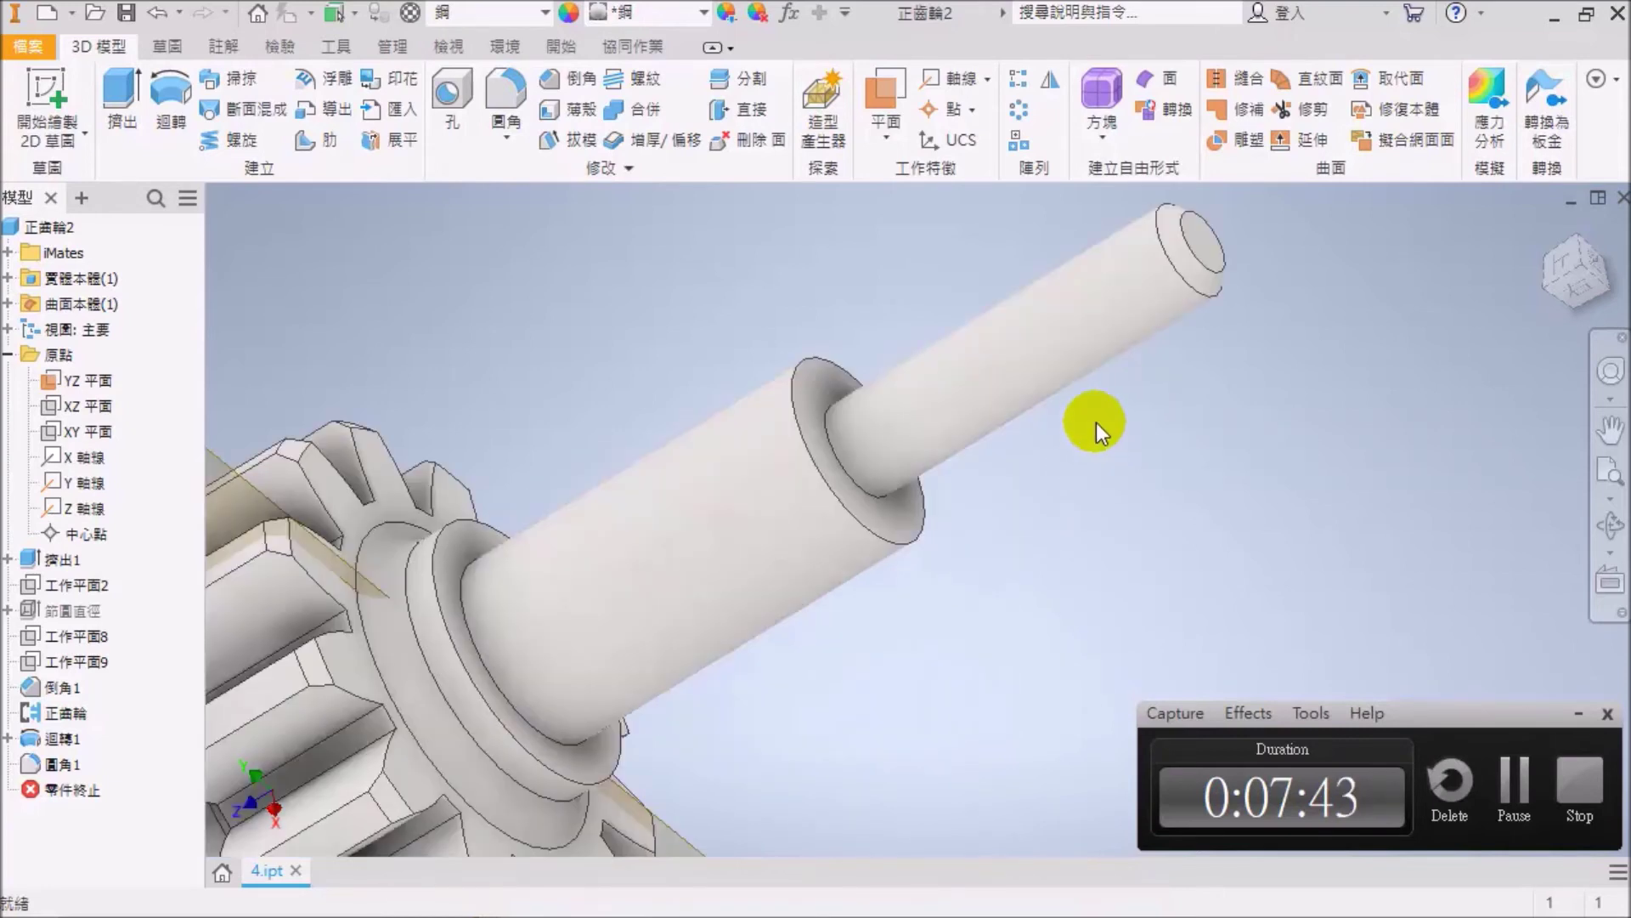
Open new Sketch4 on the thin shaft's end face.
left_click(1215, 243)
right_click(1215, 243)
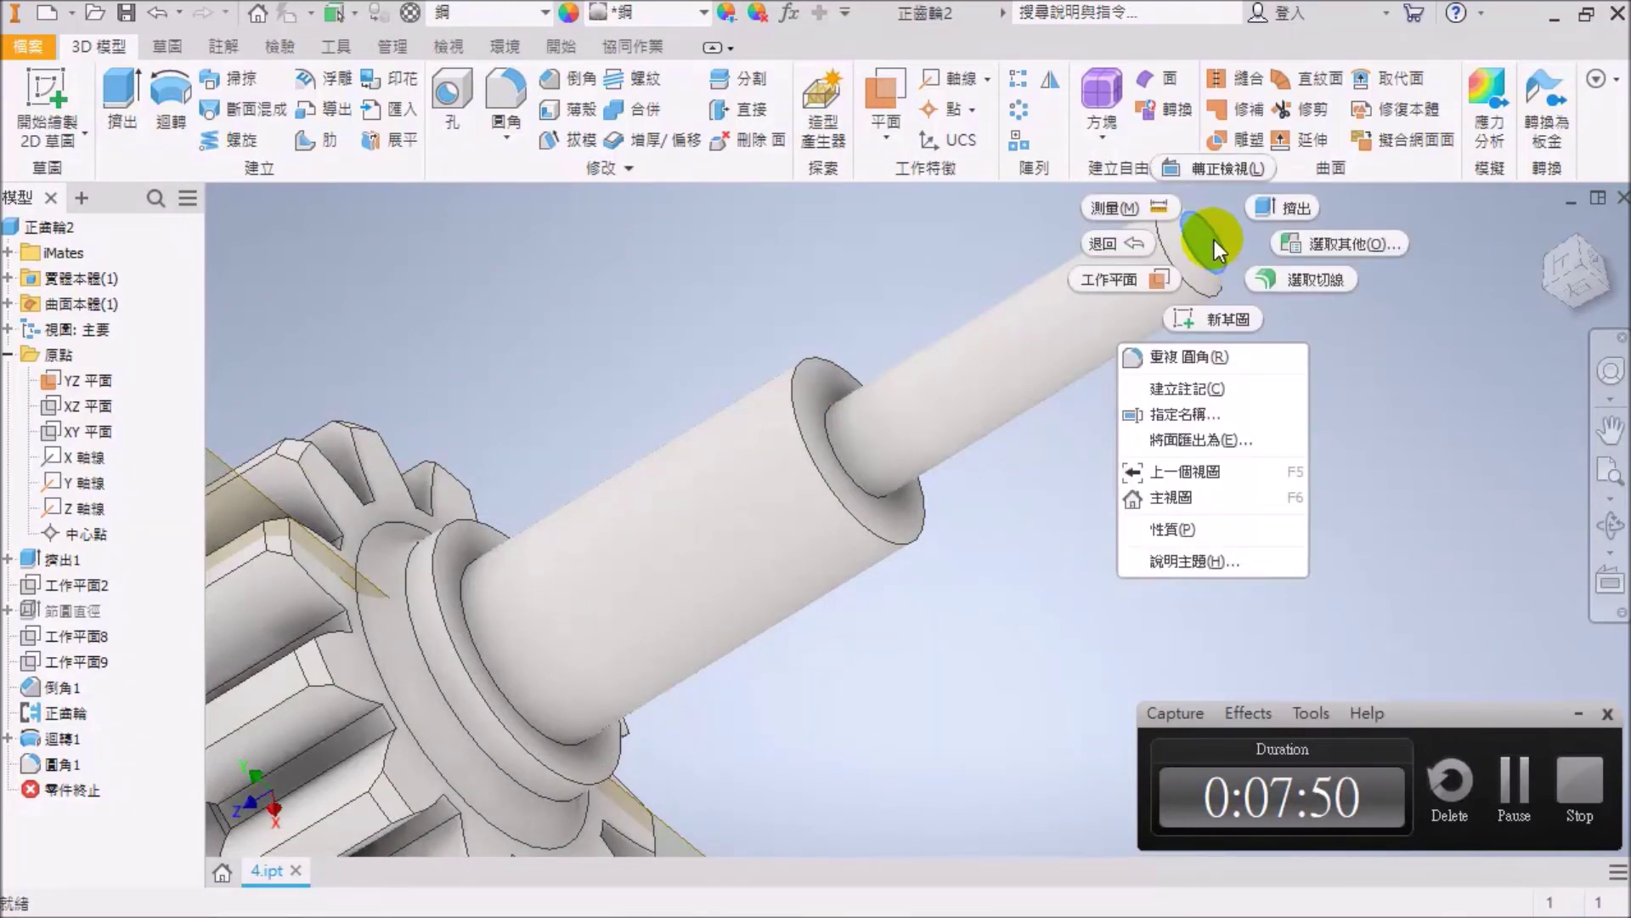
left_click(1225, 318)
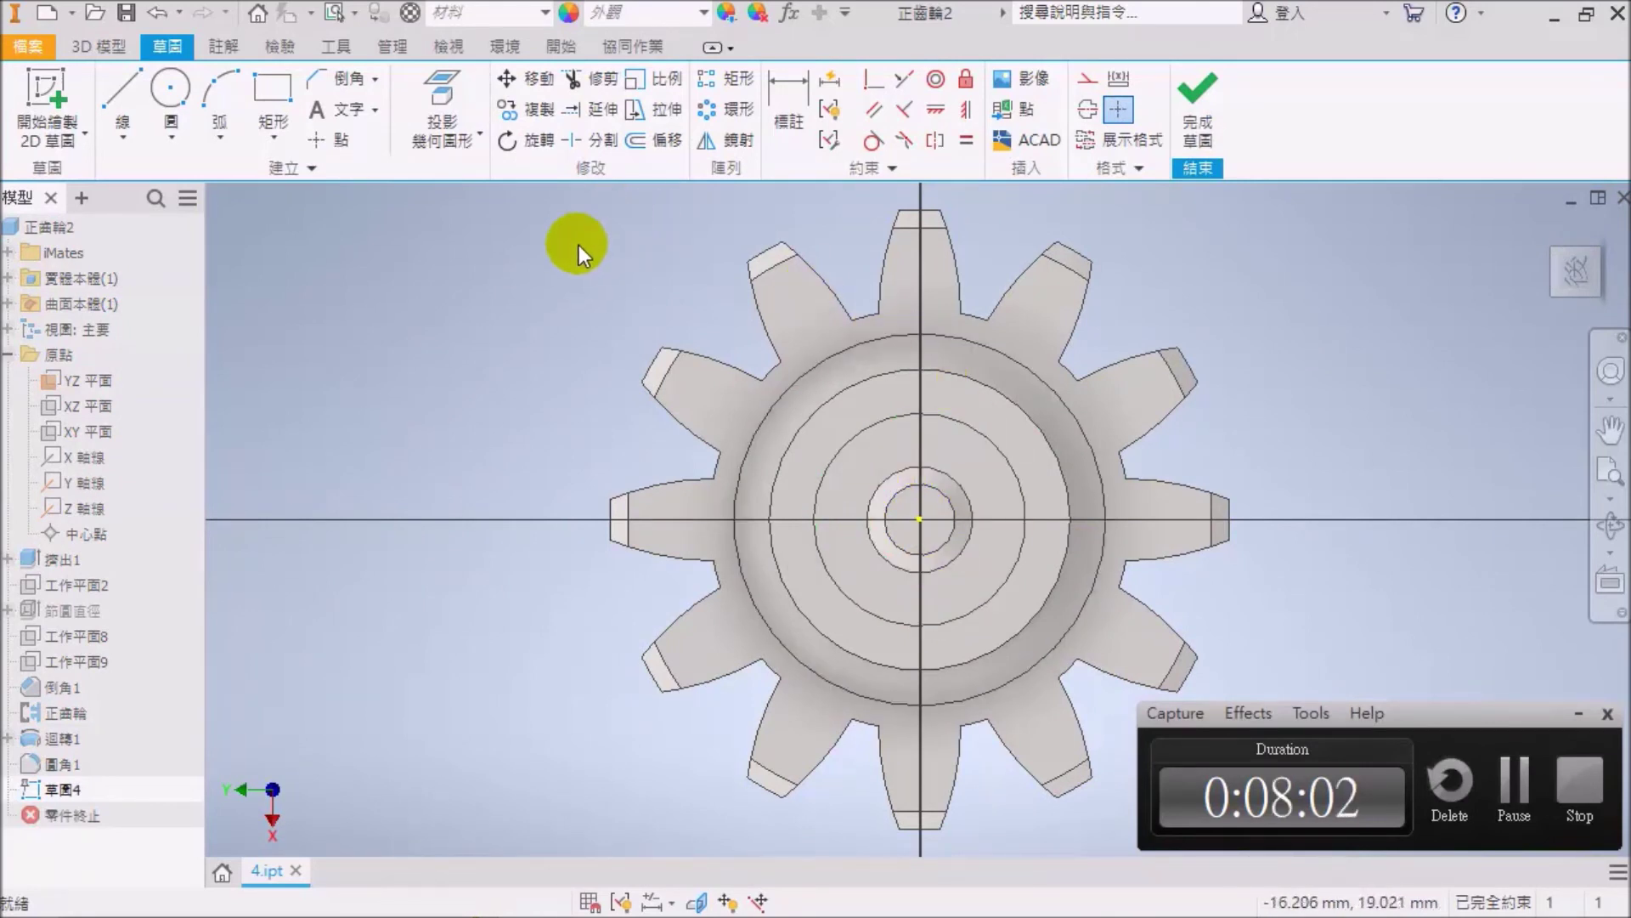
Project the shaft end's circular edge and the vertical origin axis into Sketch4.
left_click(446, 135)
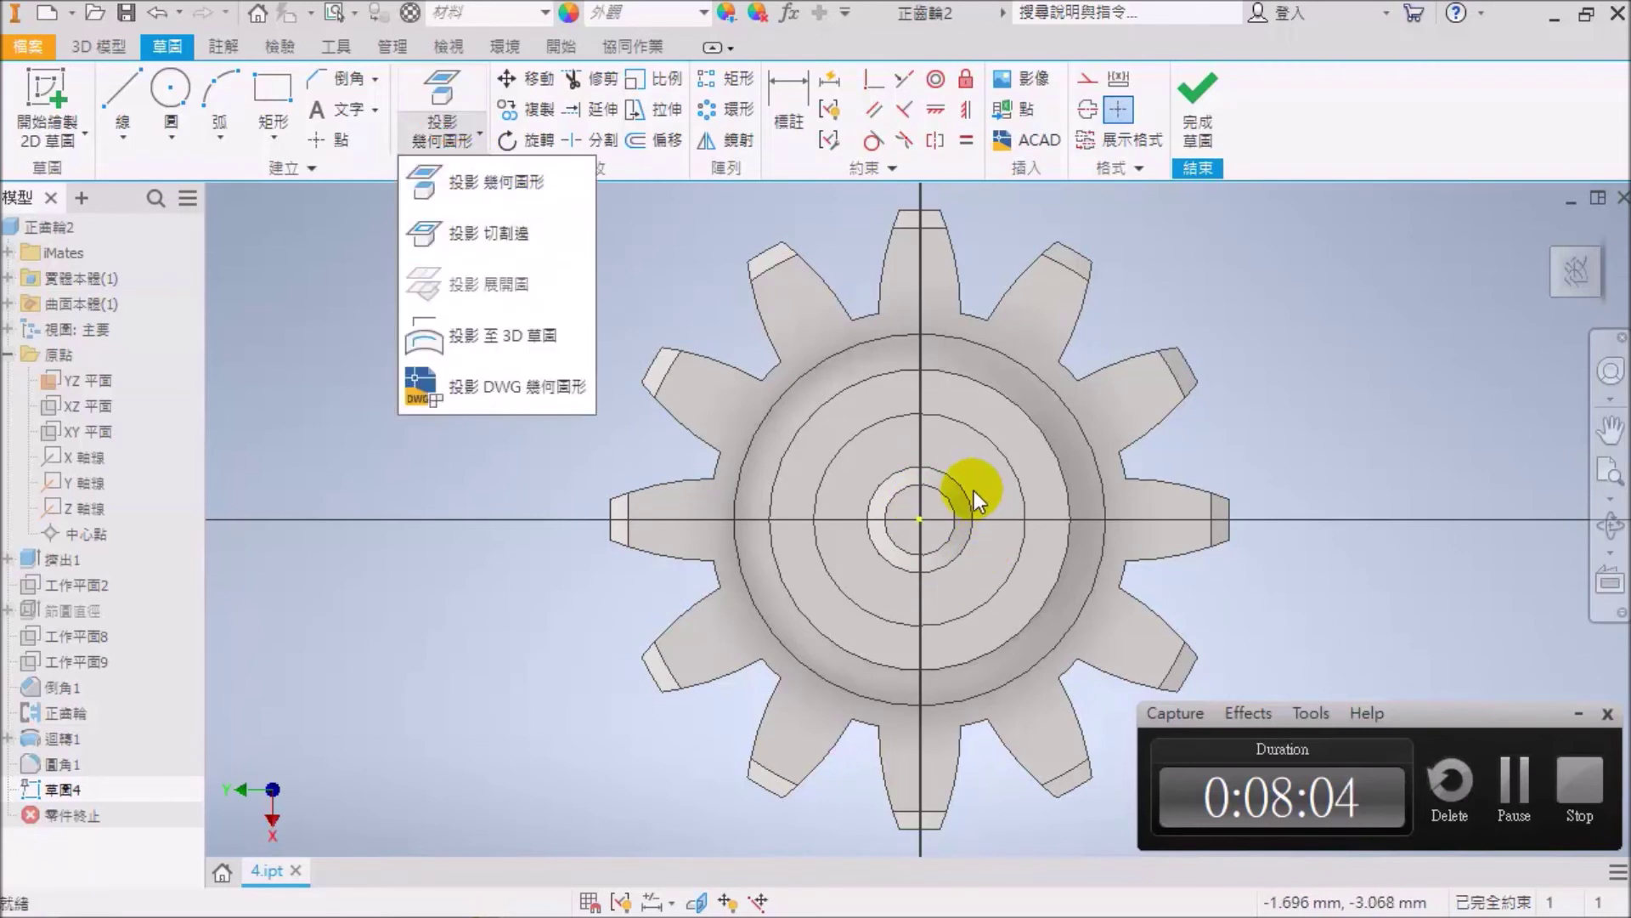
left_click(514, 182)
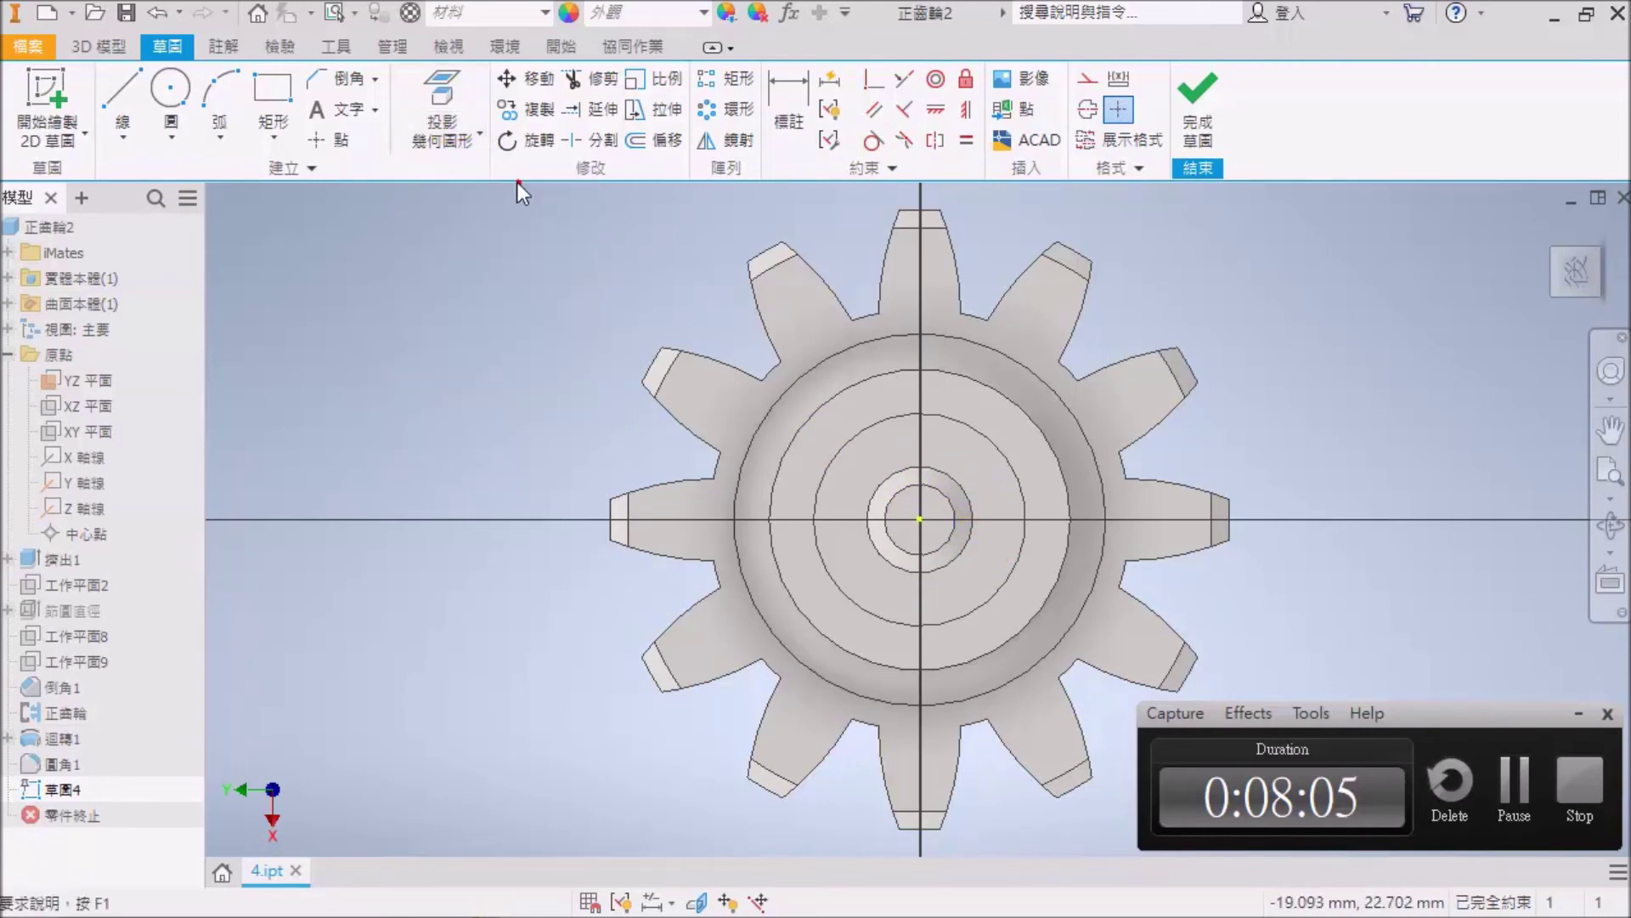
left_click(946, 472)
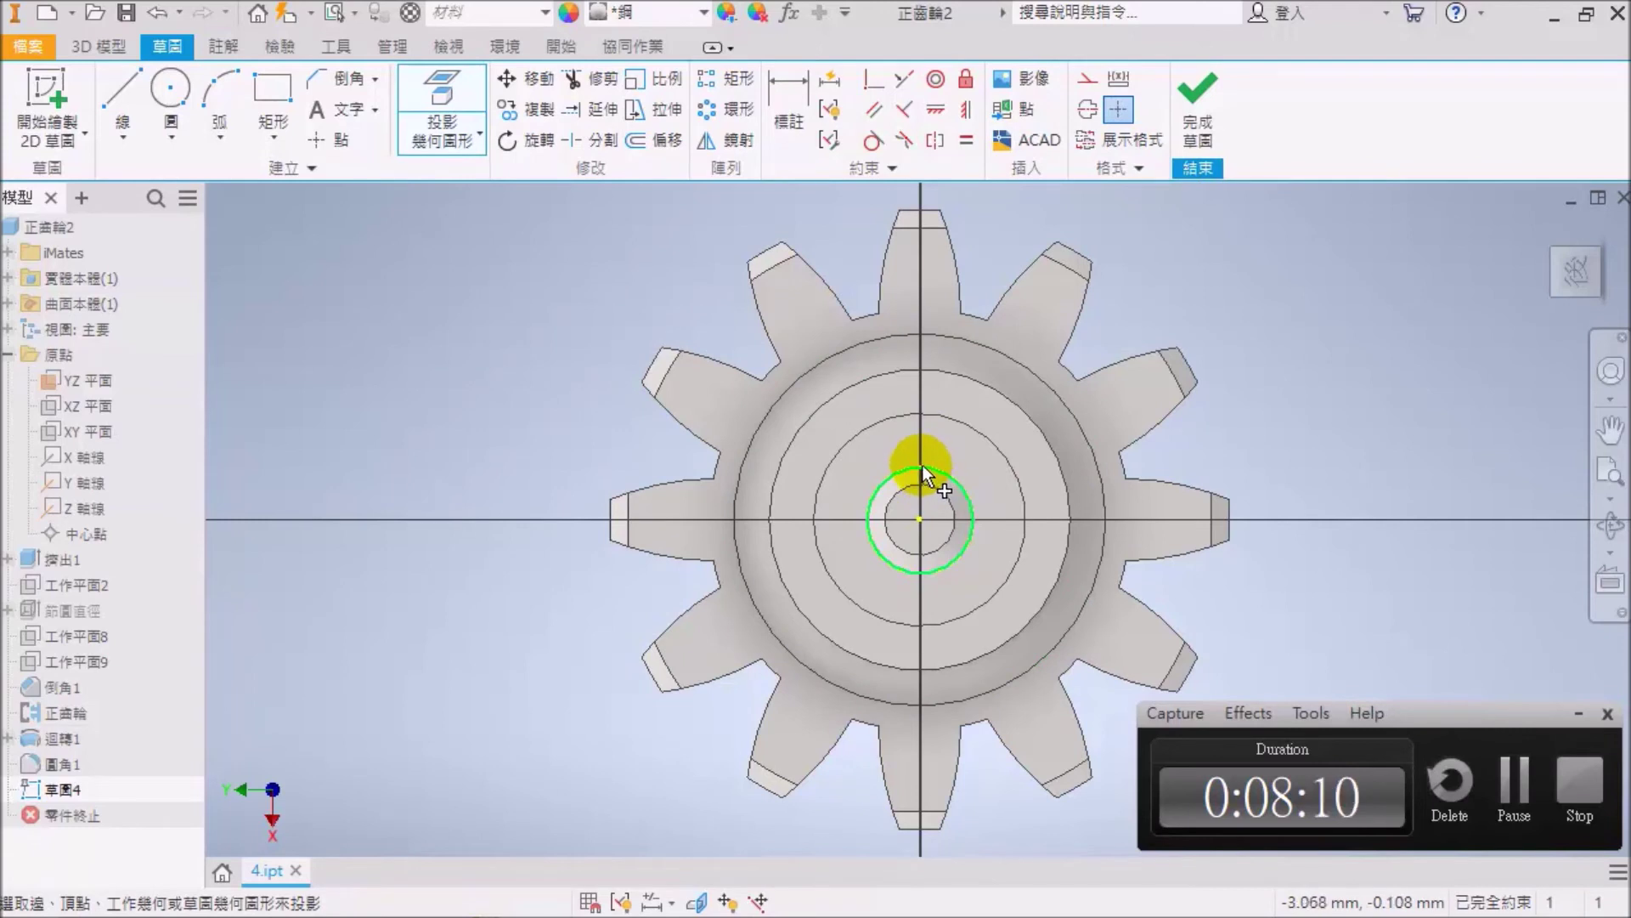
left_click(922, 466)
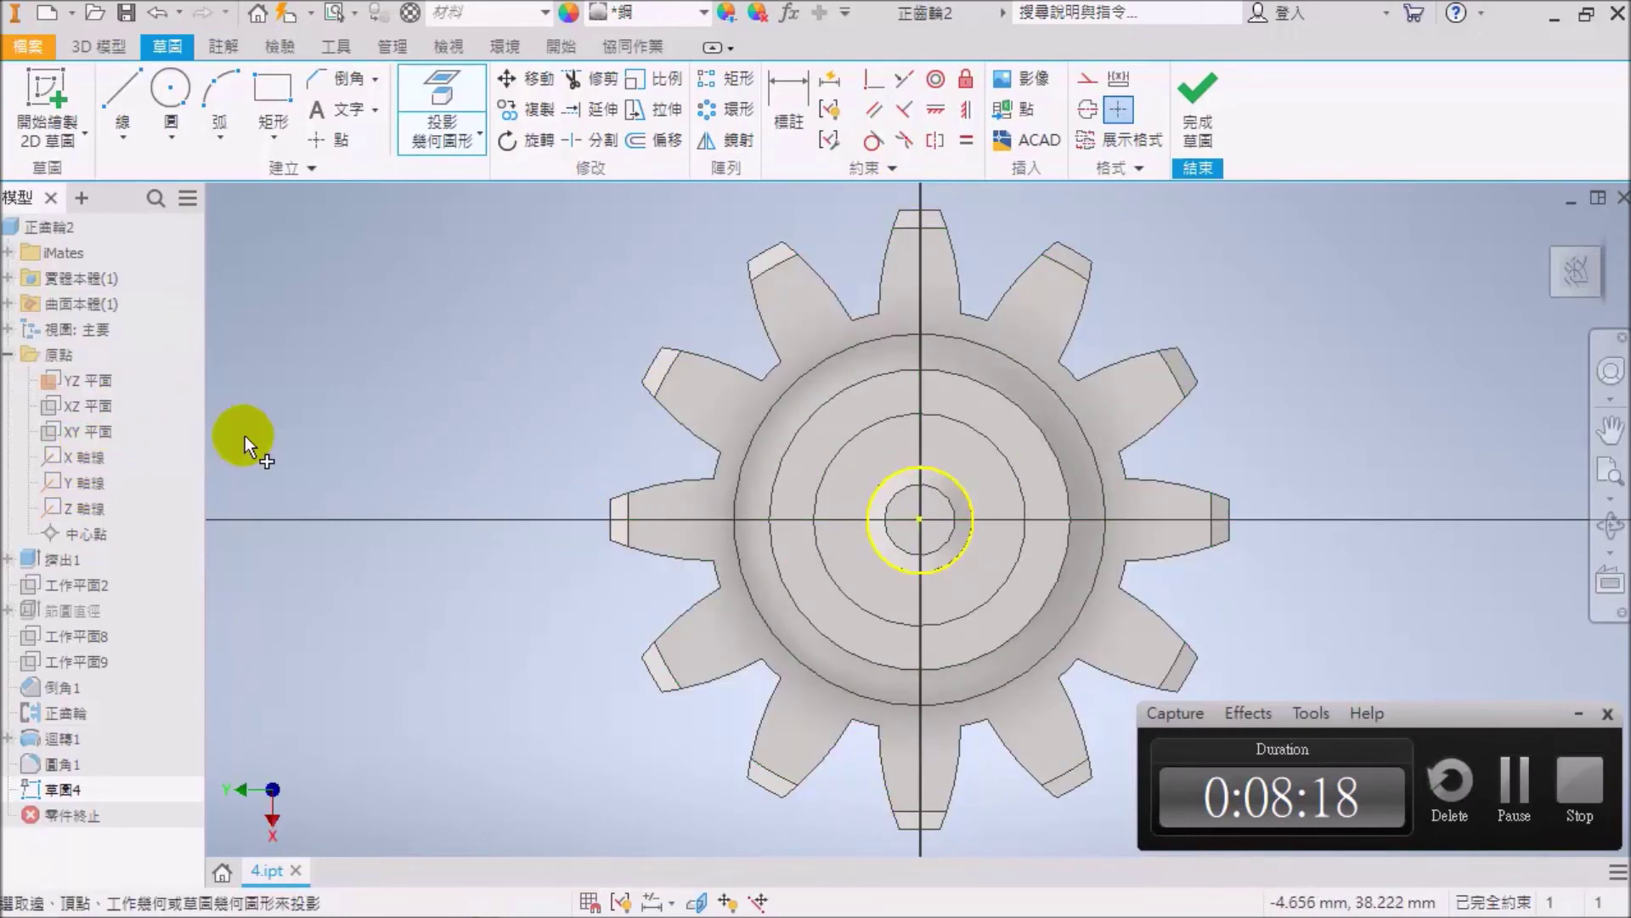
left_click(74, 457)
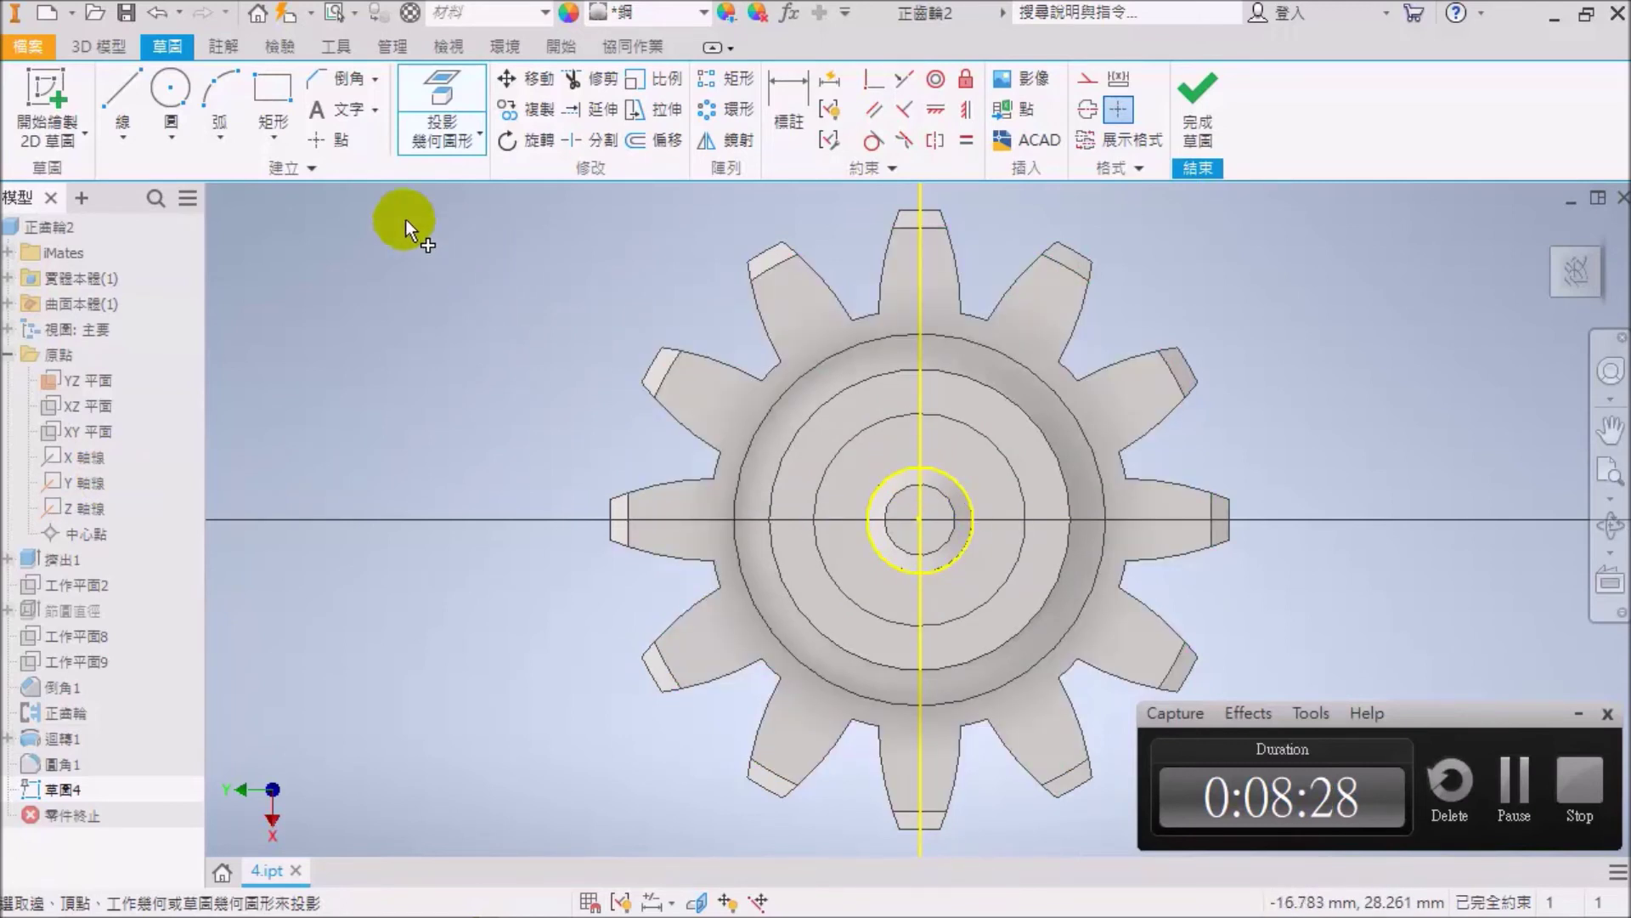
Place a sketch point just above the shaft centre.
left_click(332, 141)
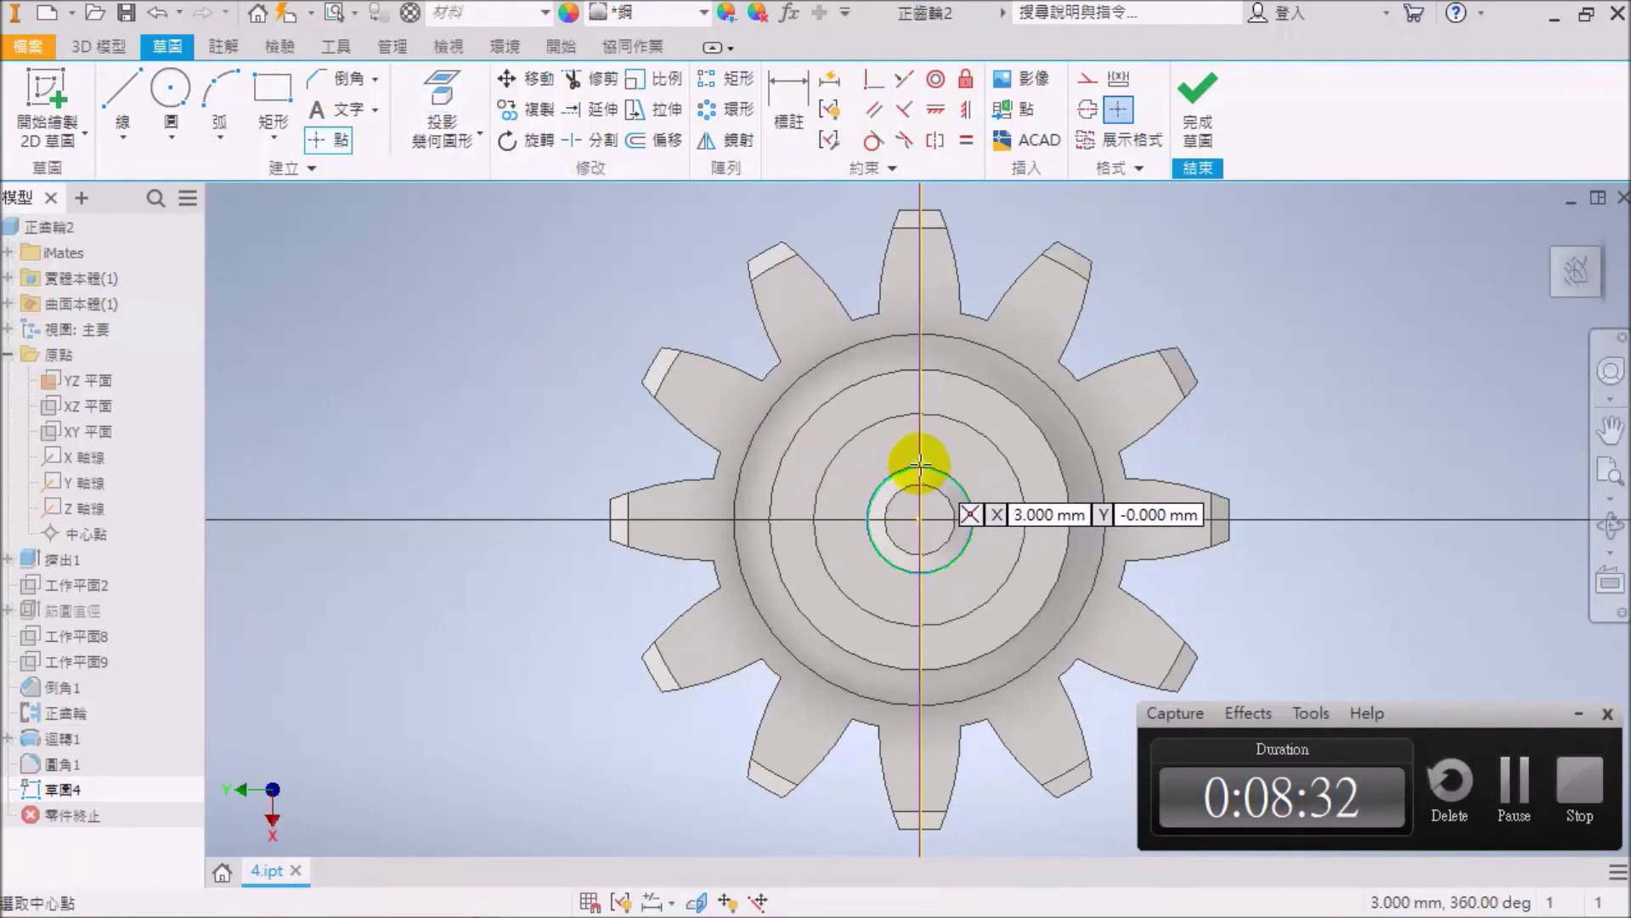
scroll(917, 463, "up", 3)
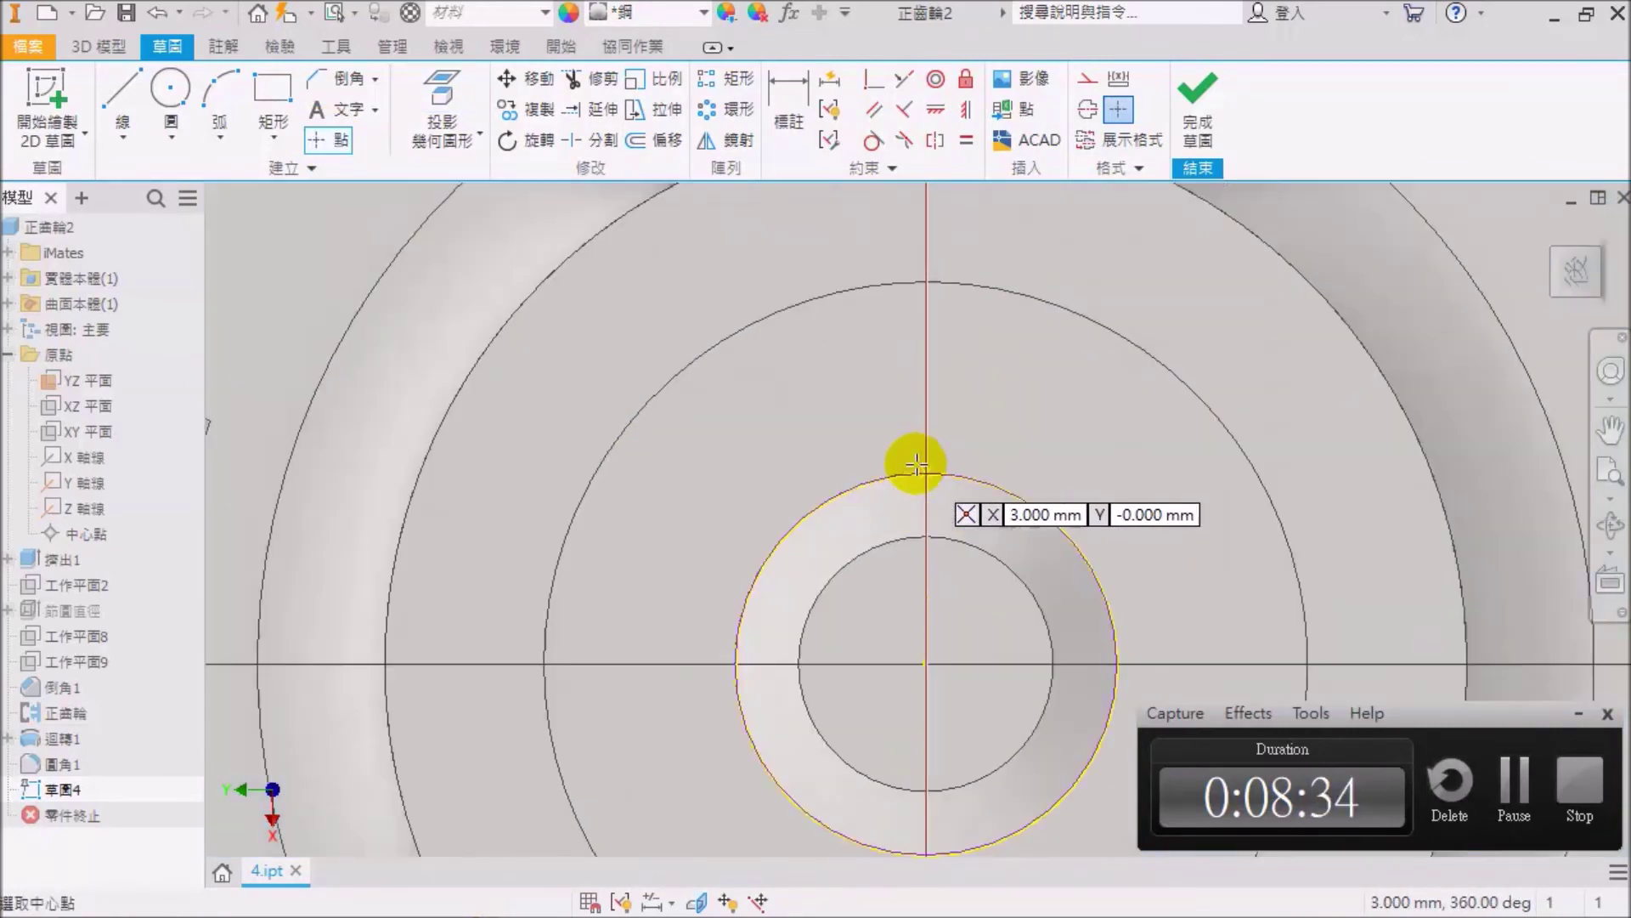
scroll(918, 465, "up", 3)
left_click(917, 467)
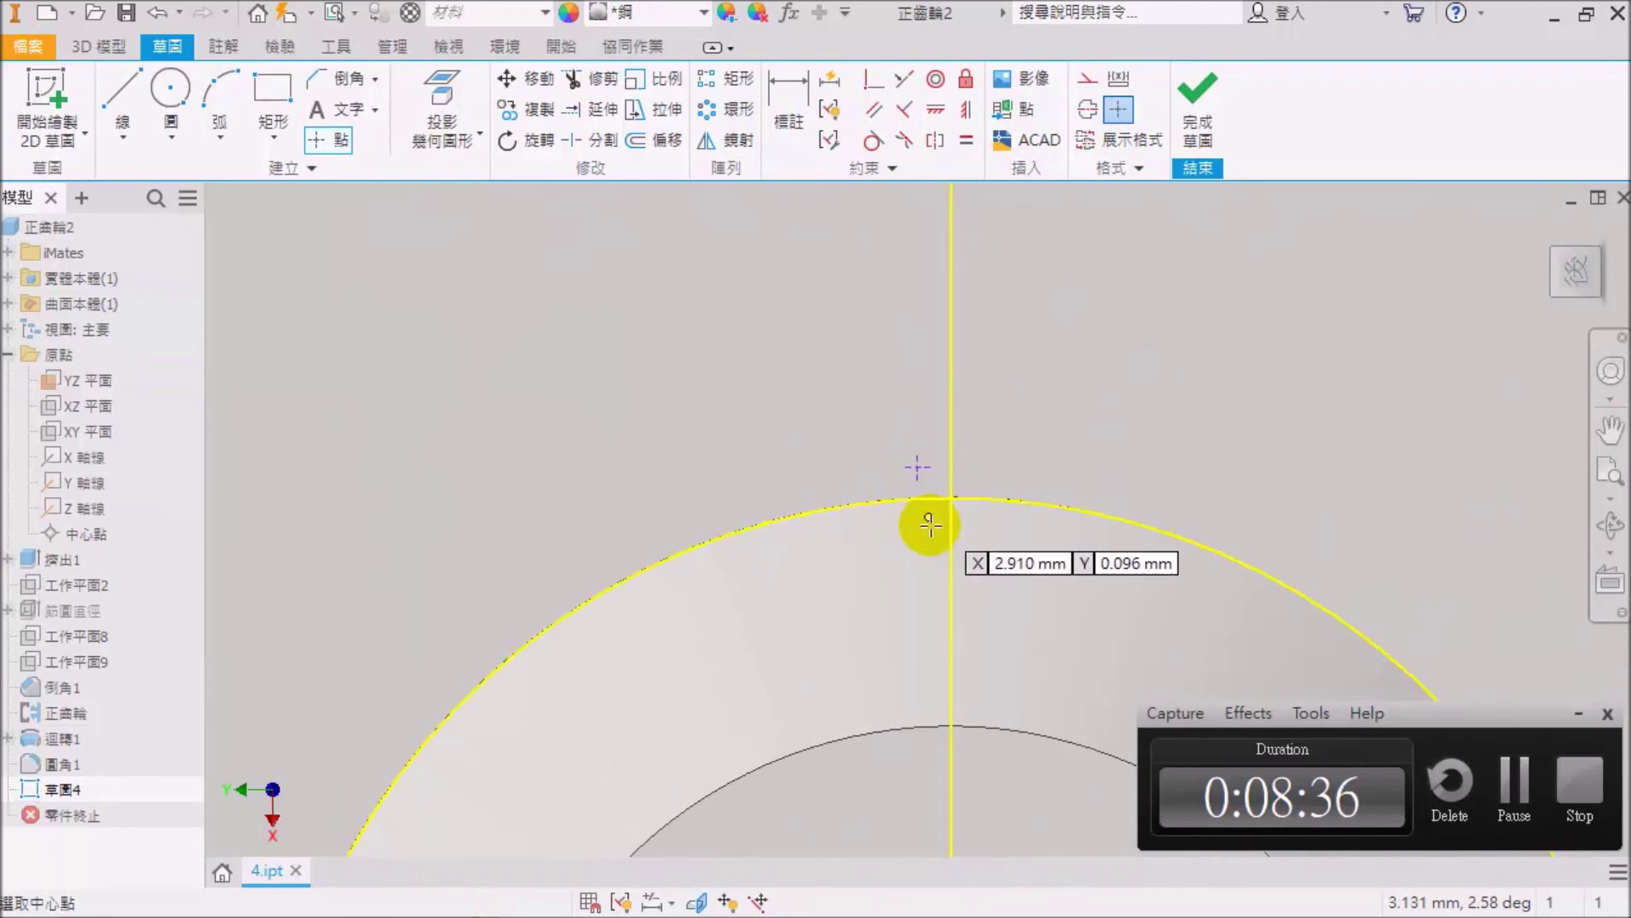
Make the point coincident with the vertical axis and projected arc, and start a hole there.
left_click(872, 85)
left_click(916, 466)
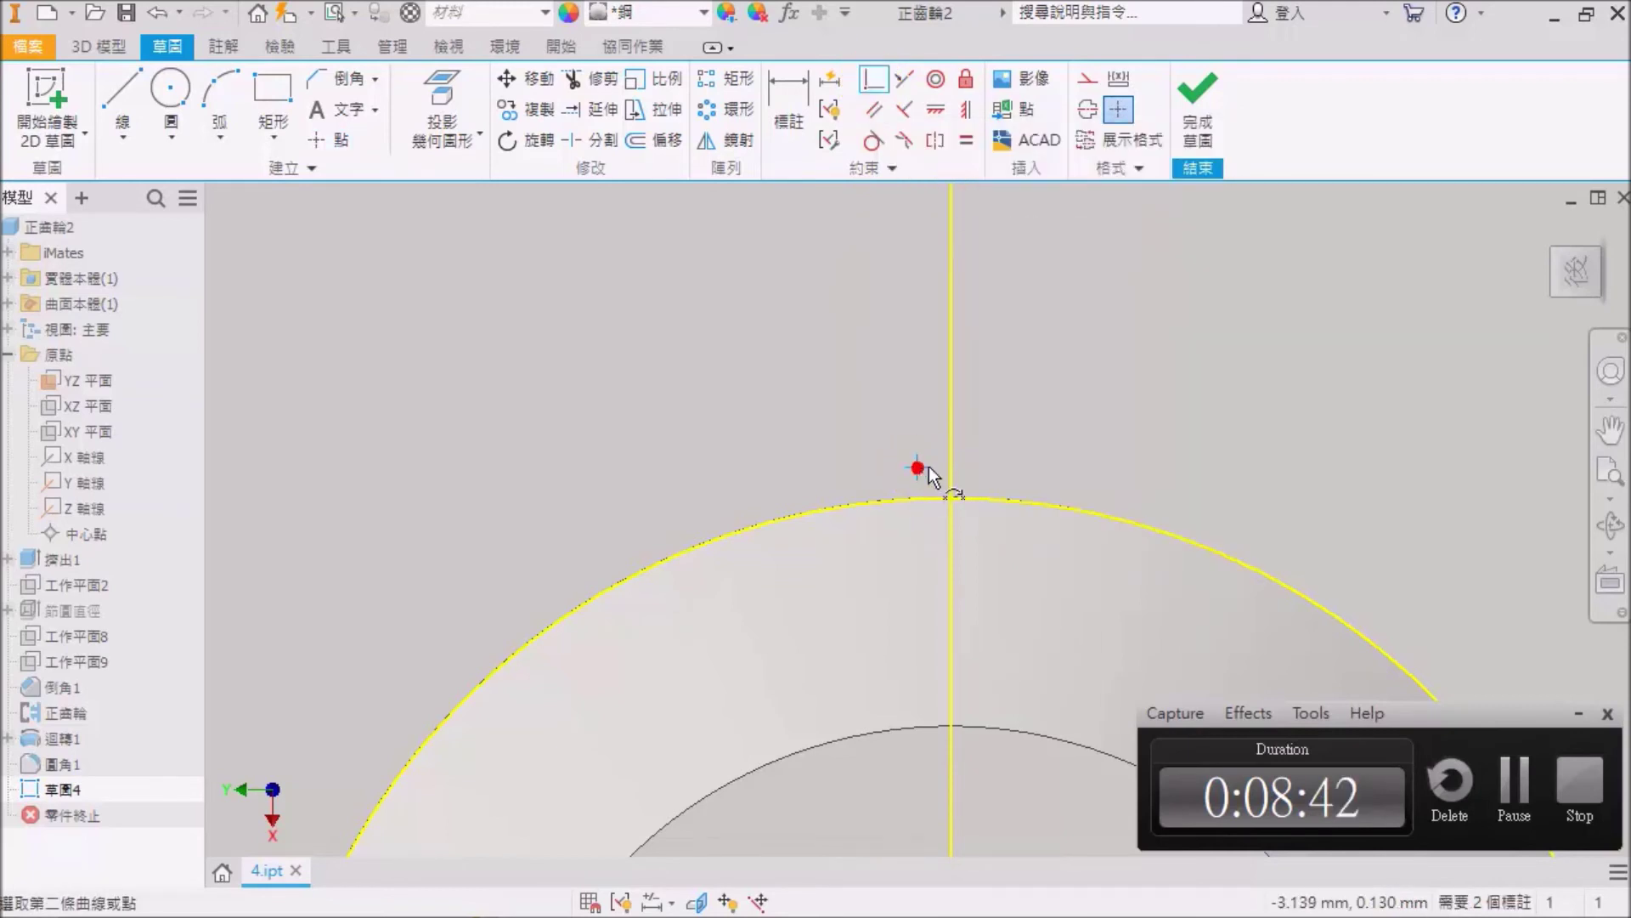
left_click(949, 471)
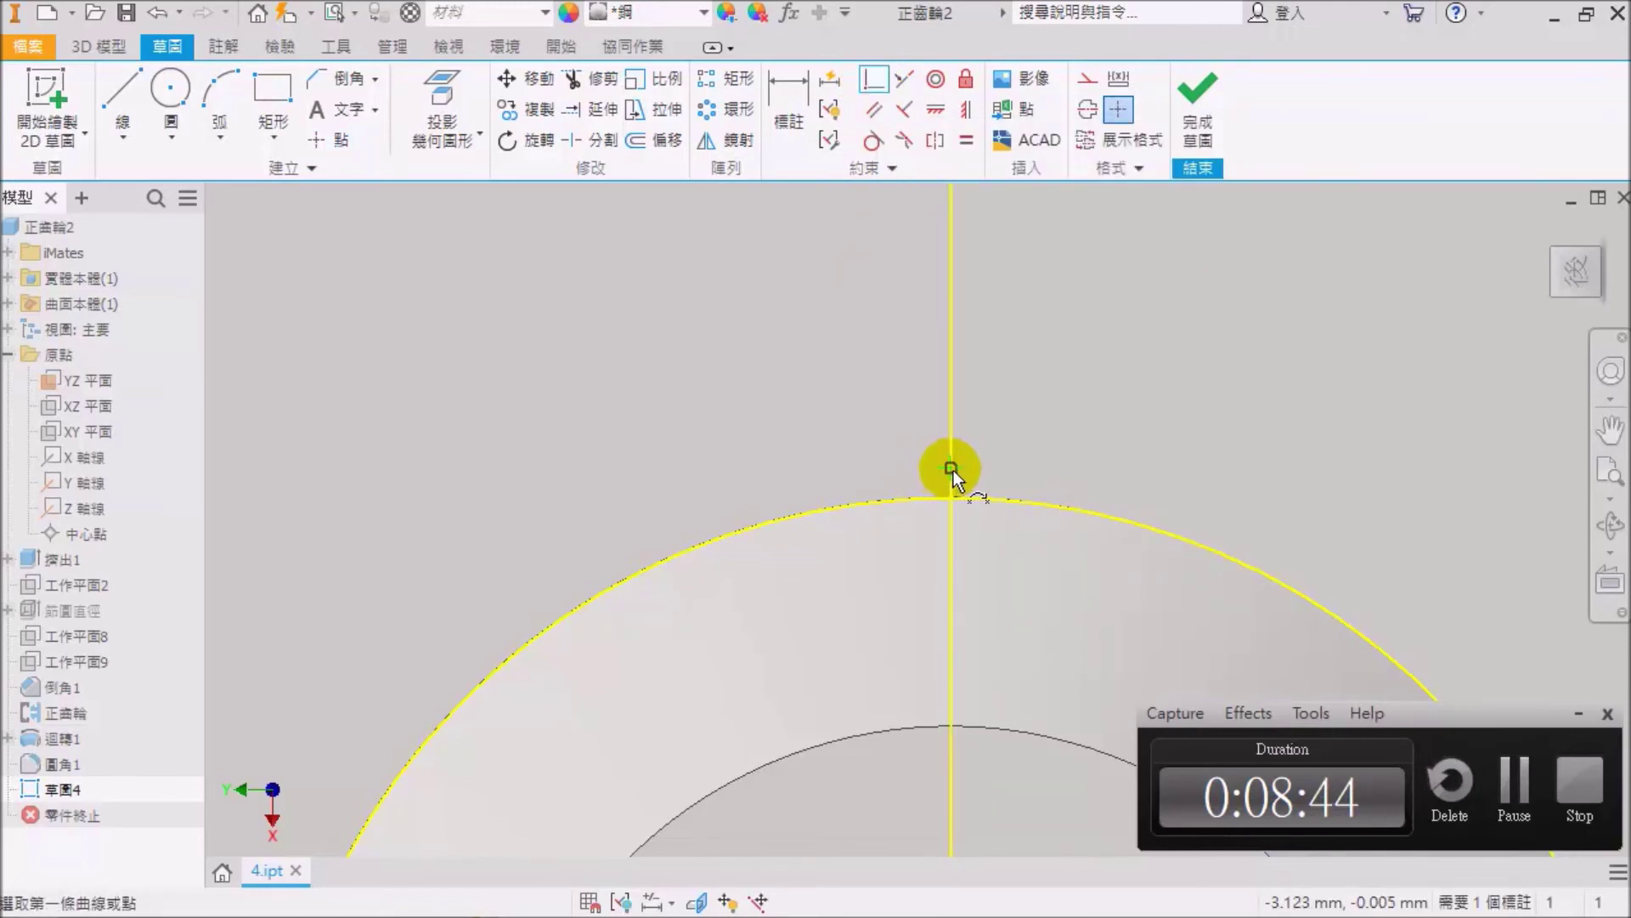
left_click(952, 465)
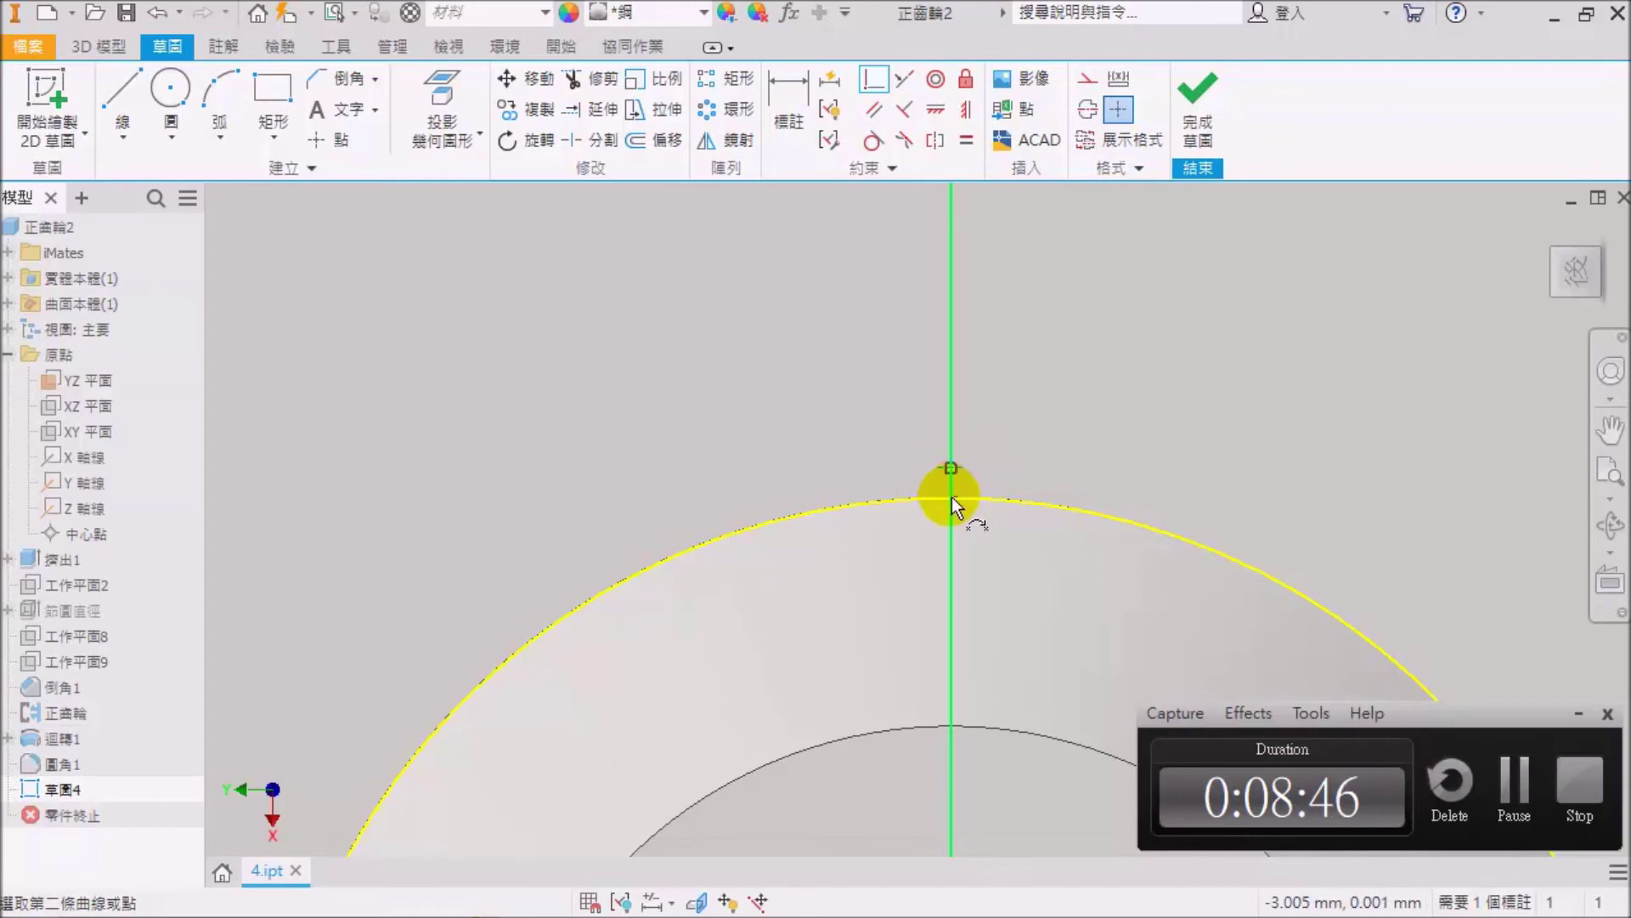
left_click(953, 499)
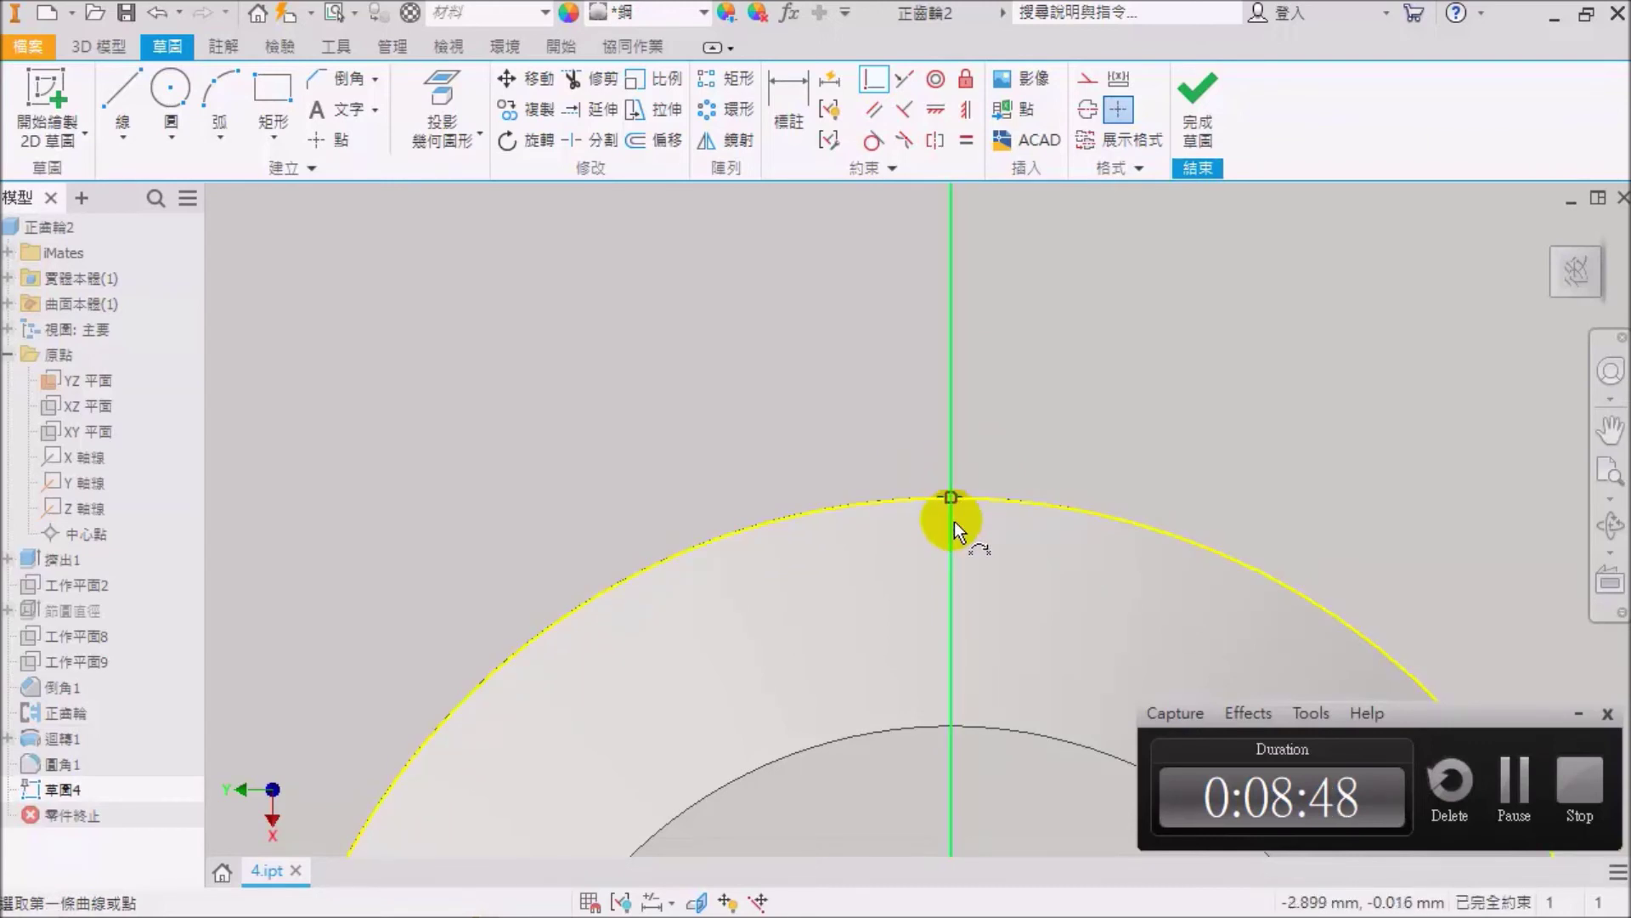
left_click(929, 501)
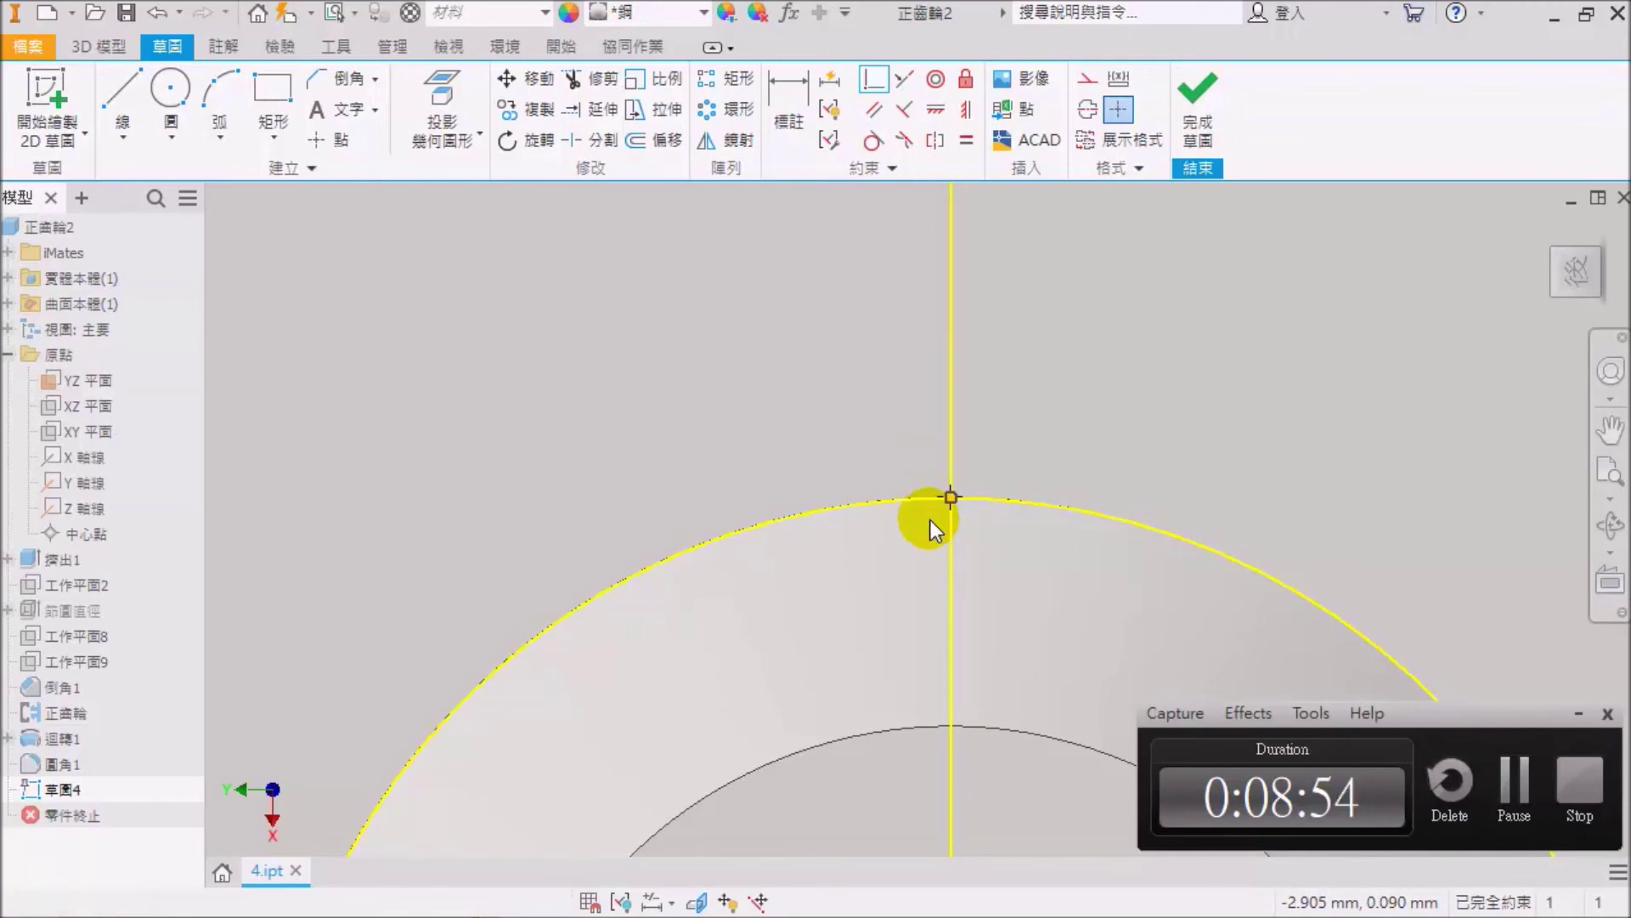
key("h")
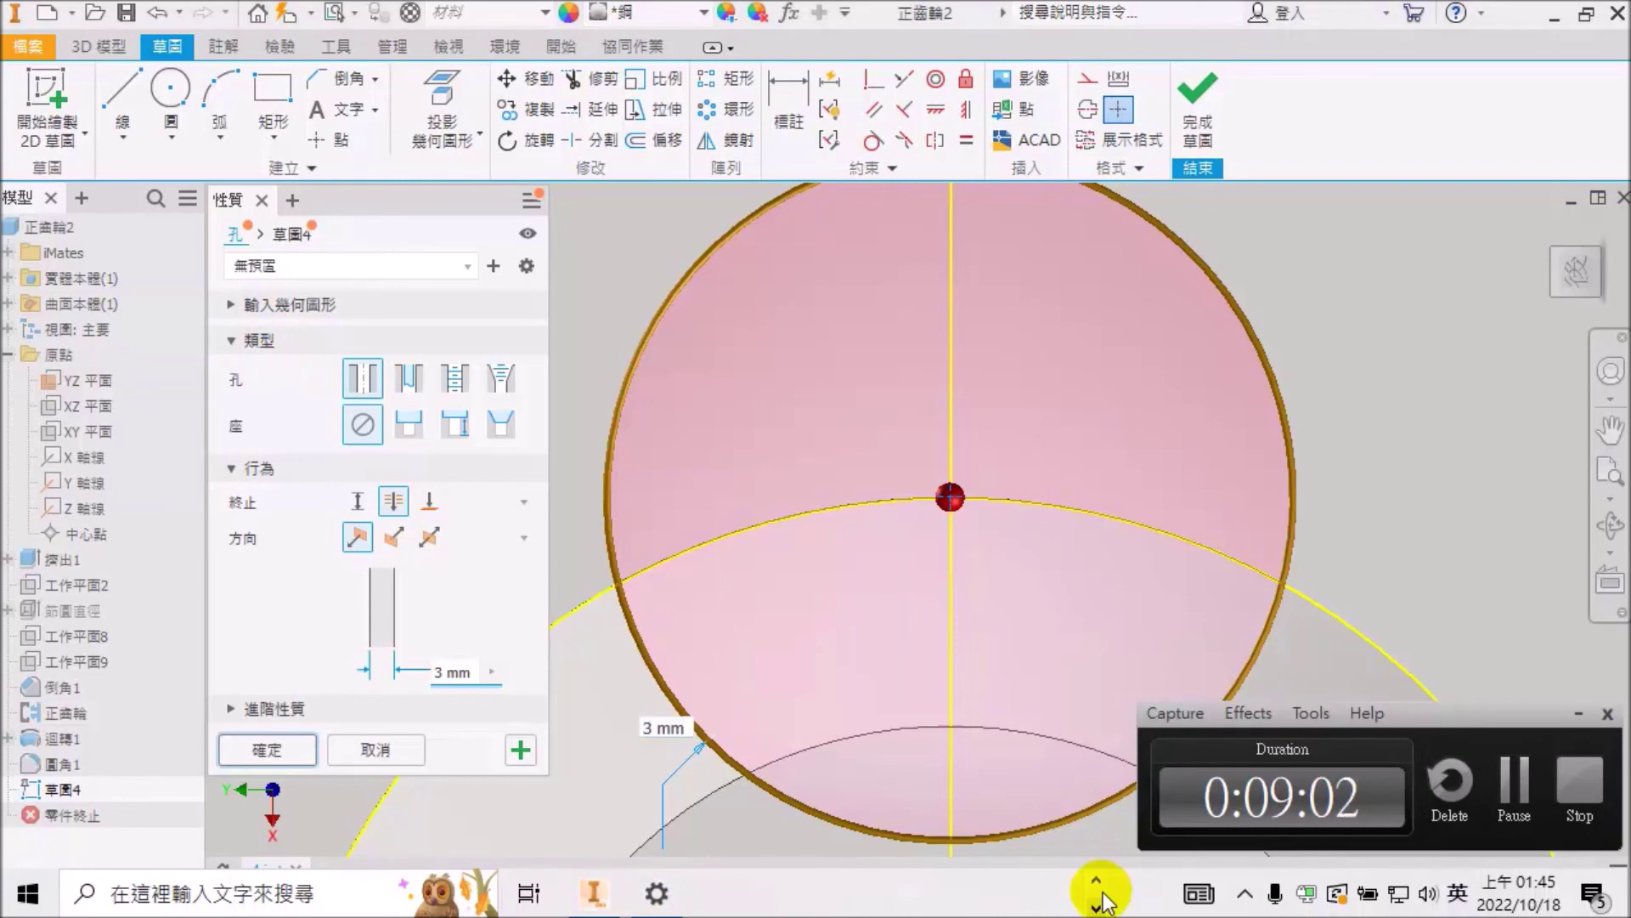
left_click(1096, 906)
In the PDF drawing, view the M4 tapped-hole detail with its 10 and 12 depth dimensions.
left_click(1058, 896)
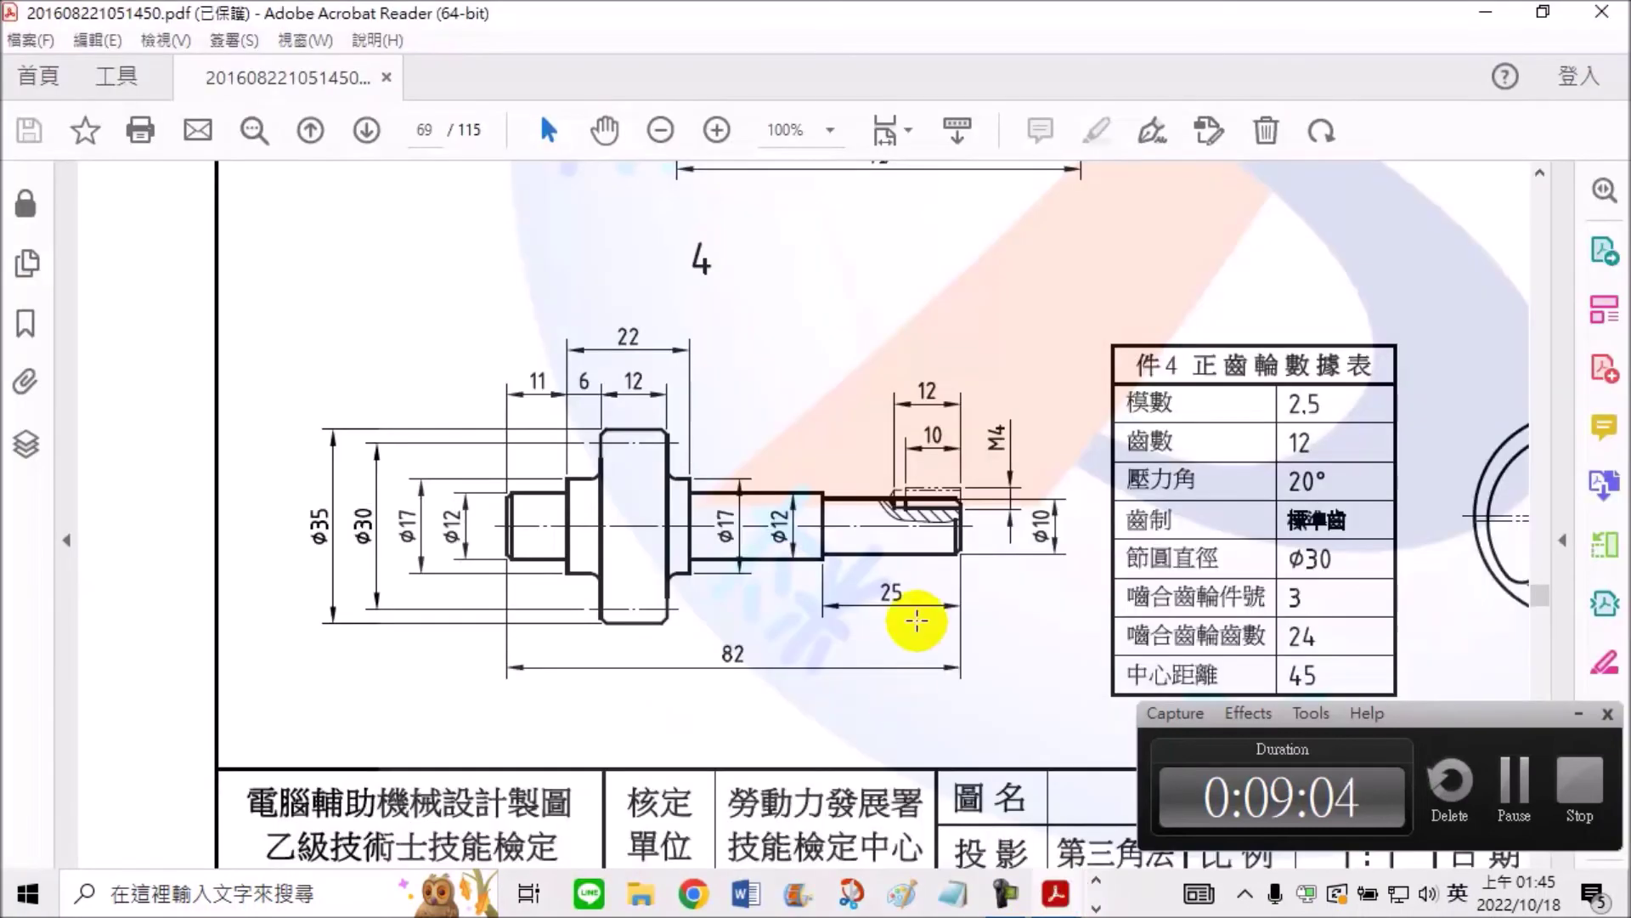
scroll(896, 527, "down", 2)
scroll(897, 527, "up", 3)
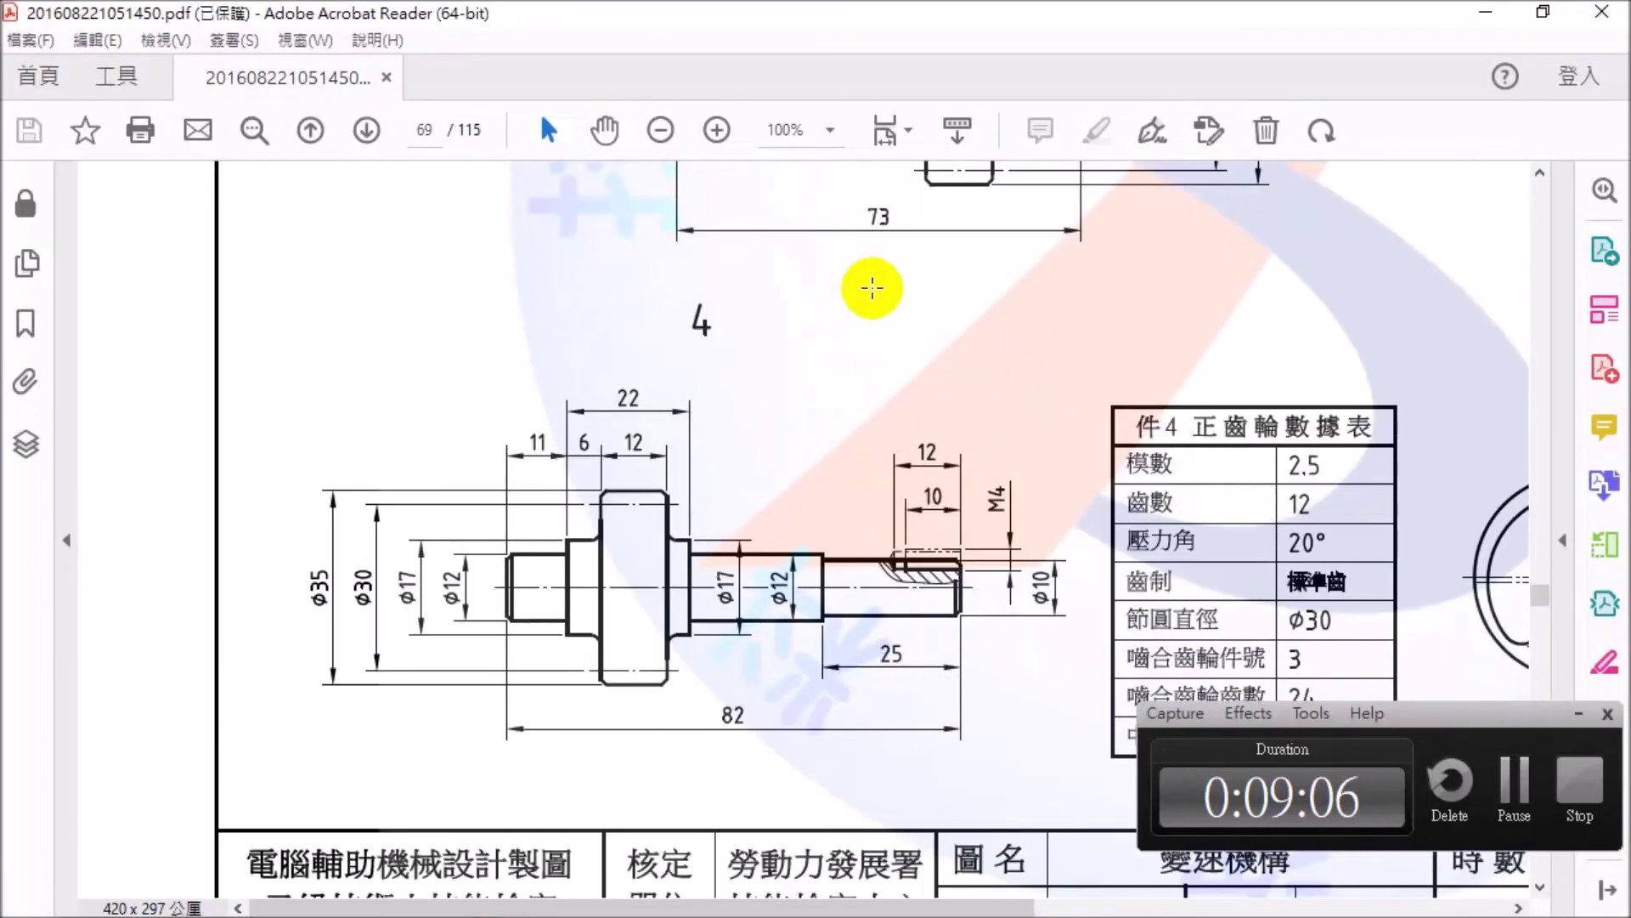
left_click(716, 130)
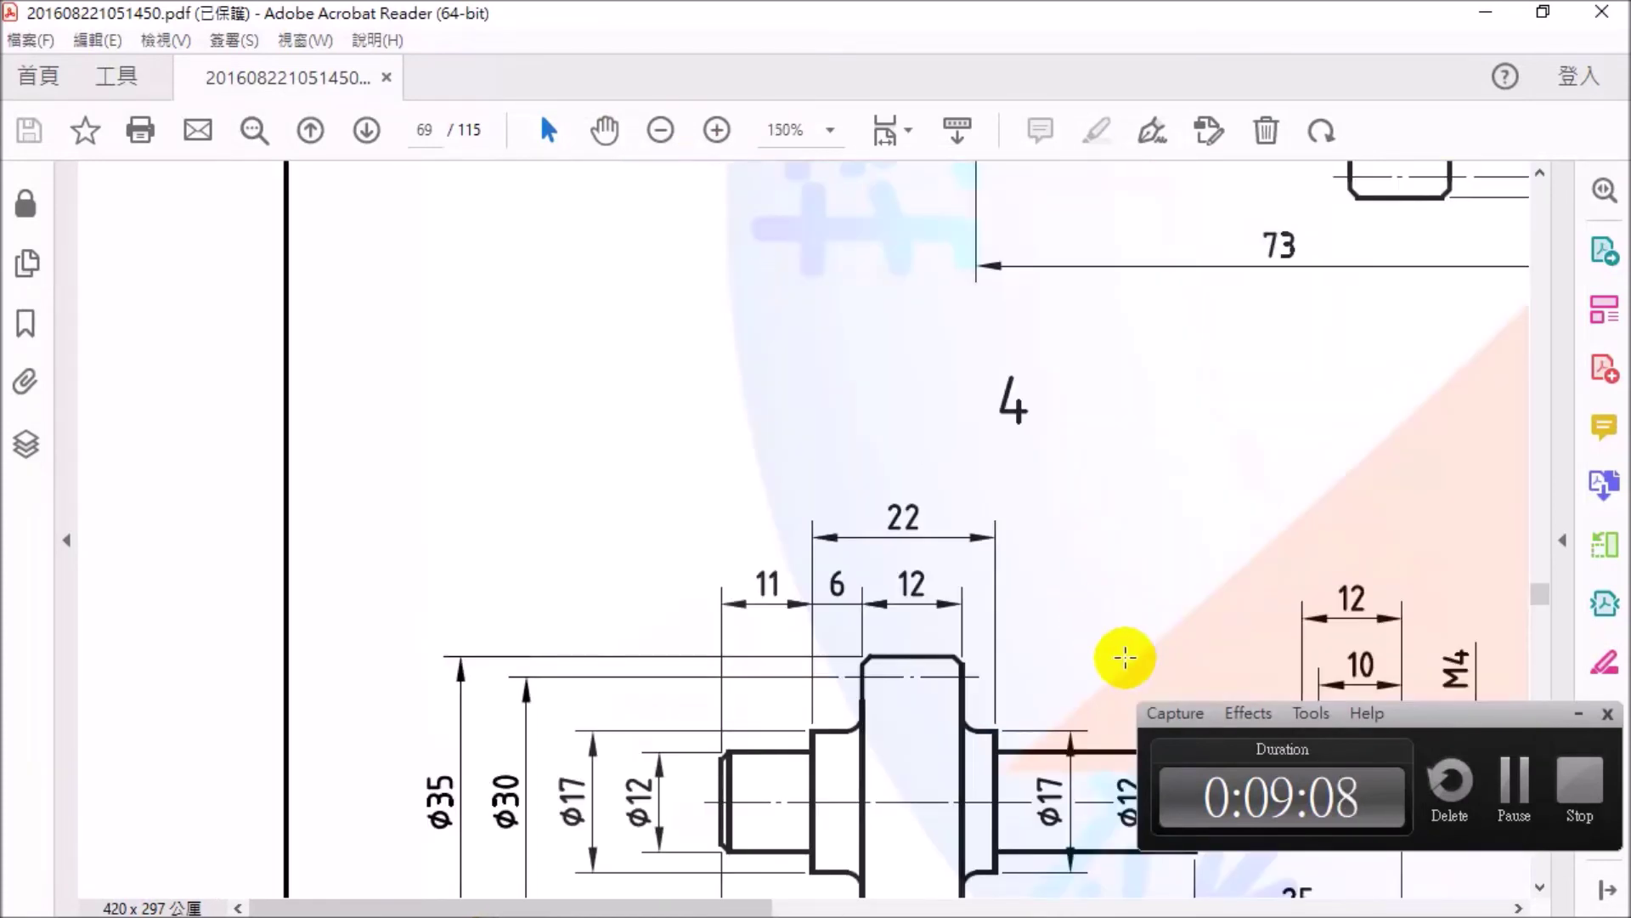
left_click_drag(732, 907, 927, 907)
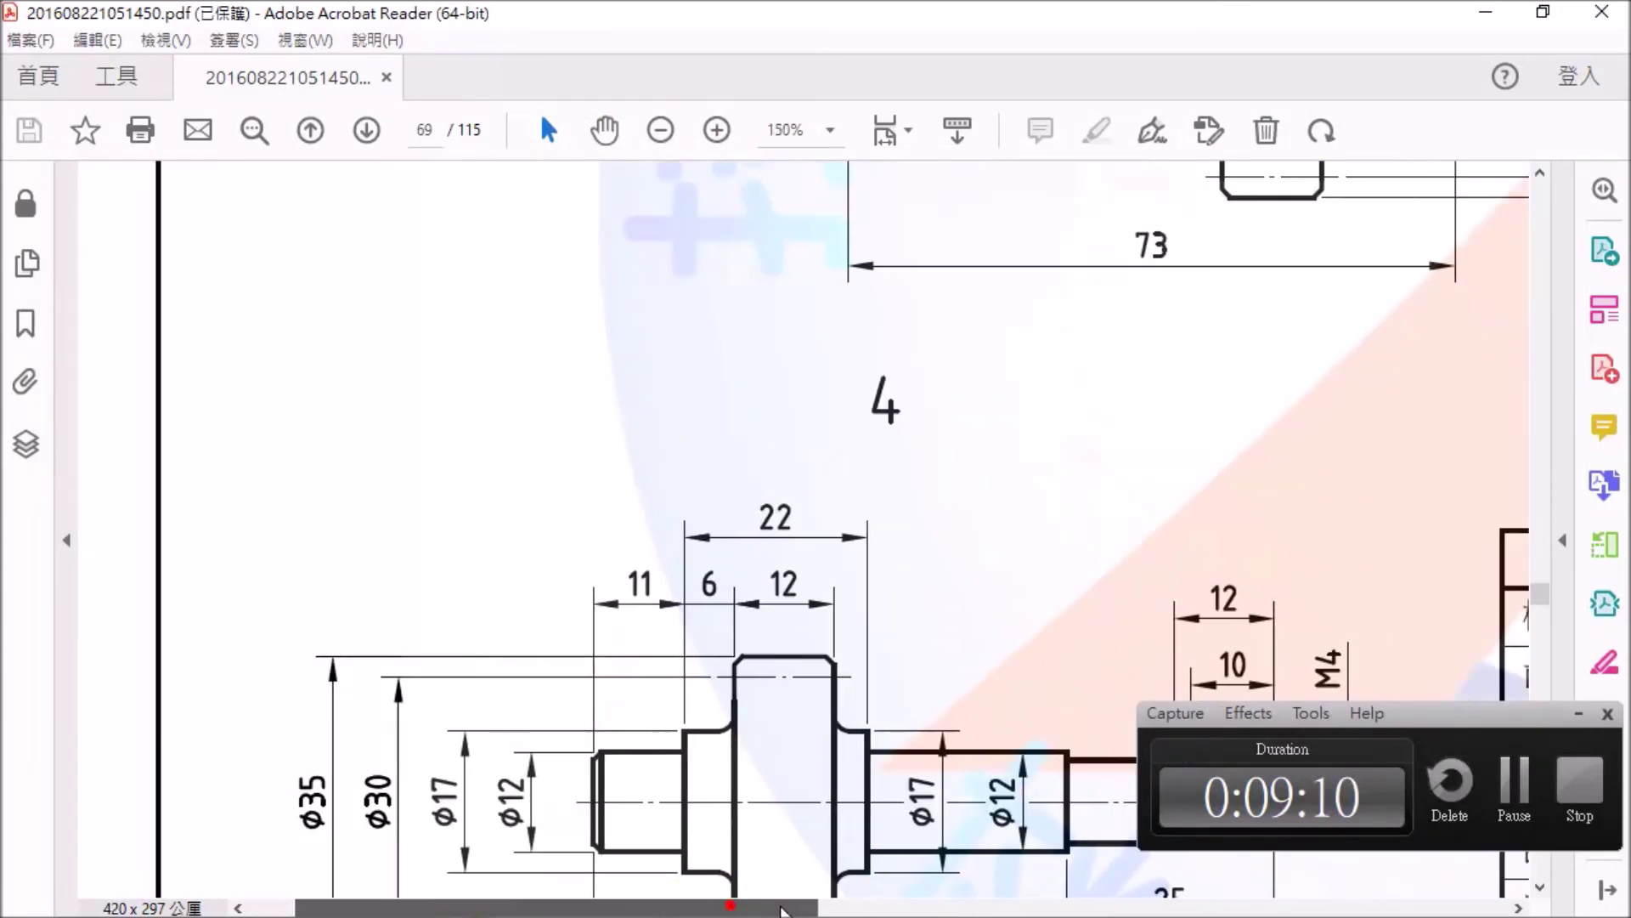
scroll(909, 680, "down", 2)
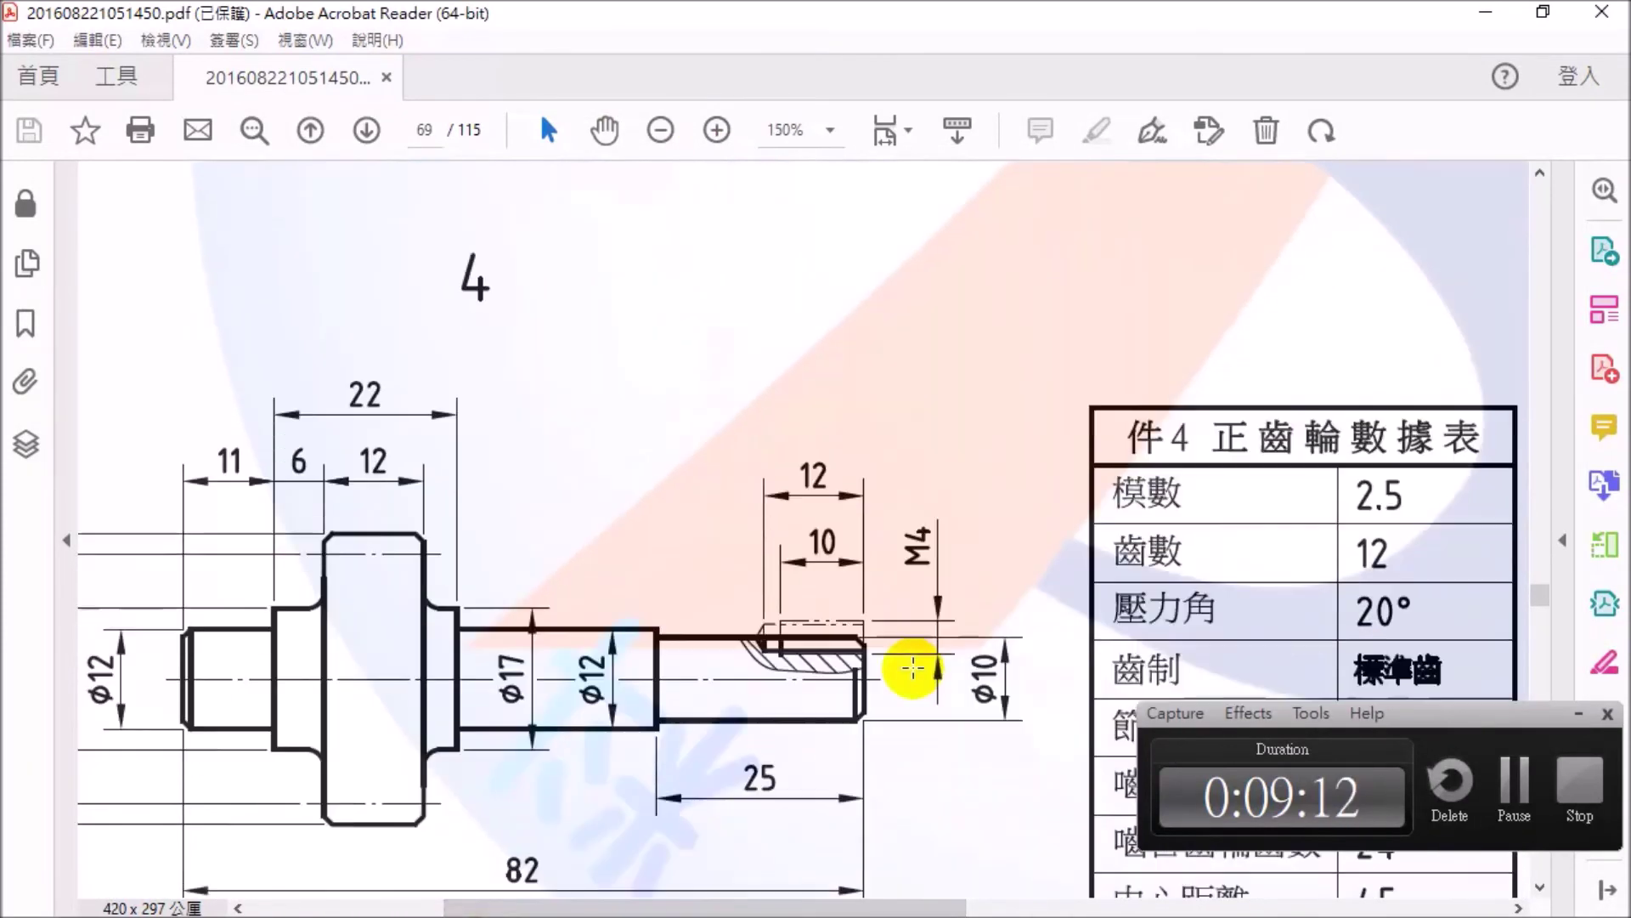
scroll(906, 667, "down", 3)
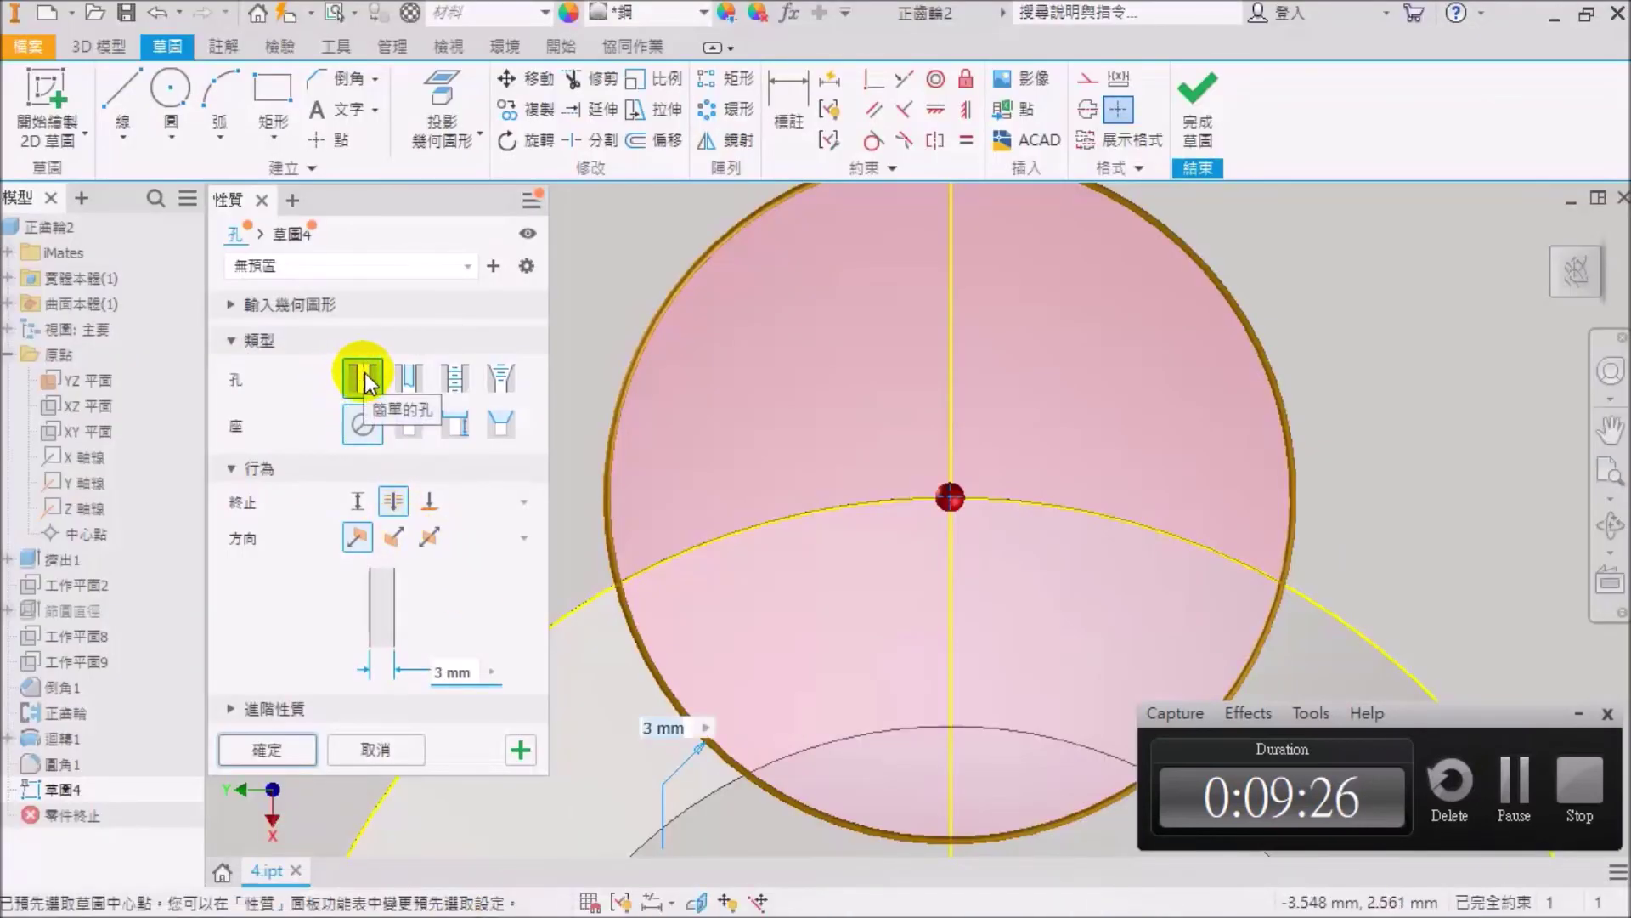
Set the hole to Distance termination, tapped, ISO Metric profile, size 4 (M4x0.7, 6H).
left_click(449, 384)
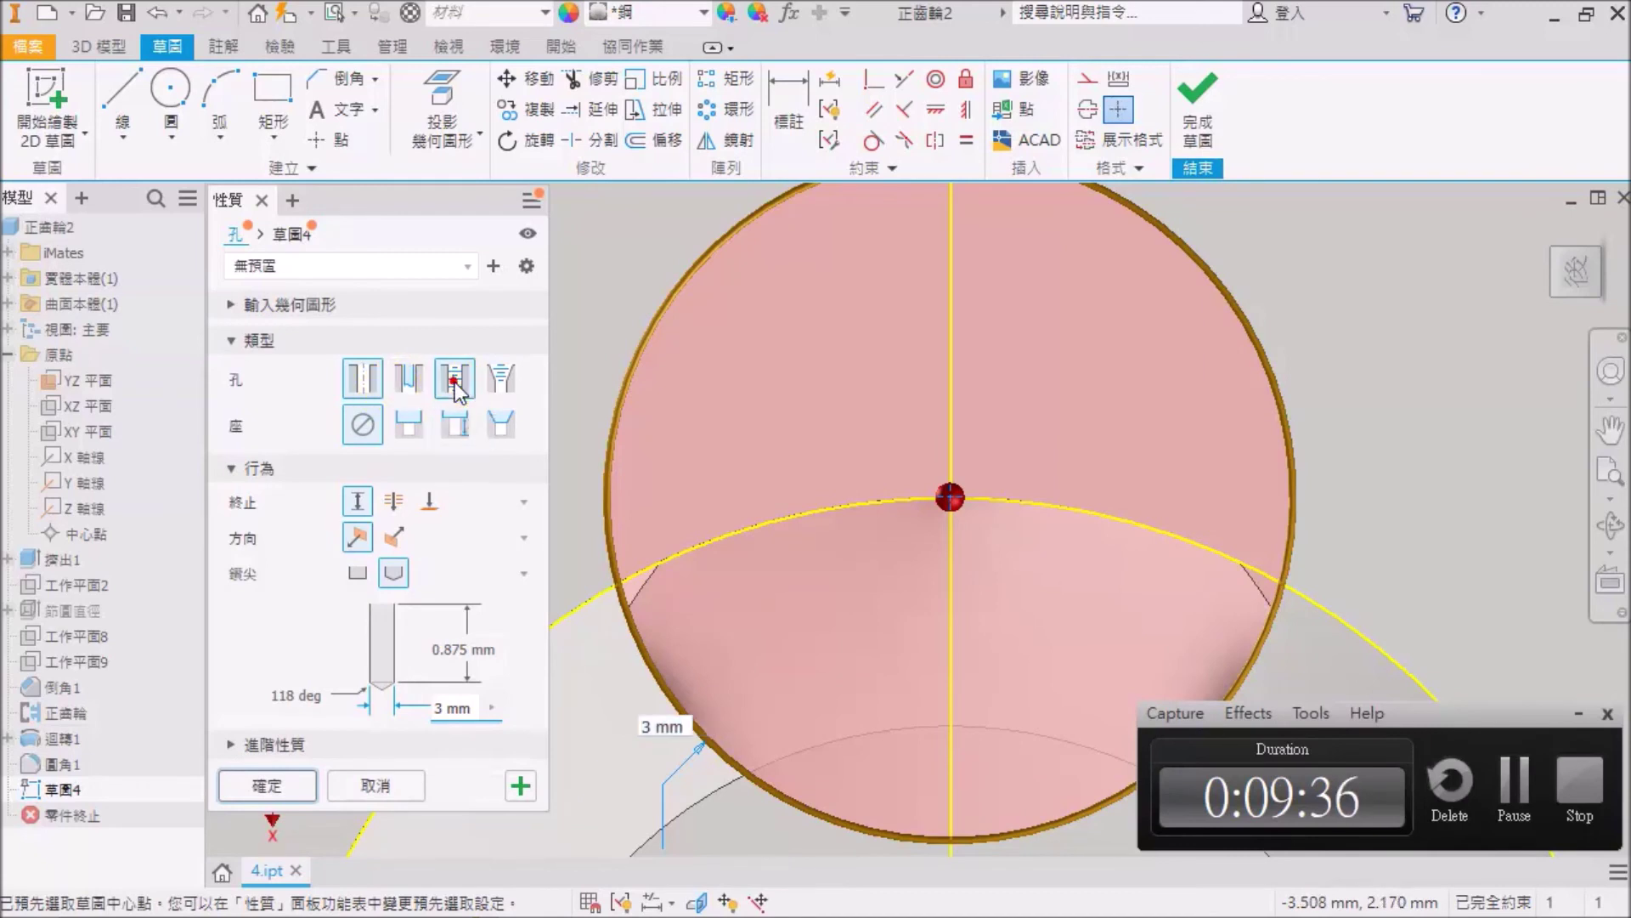
left_click(456, 380)
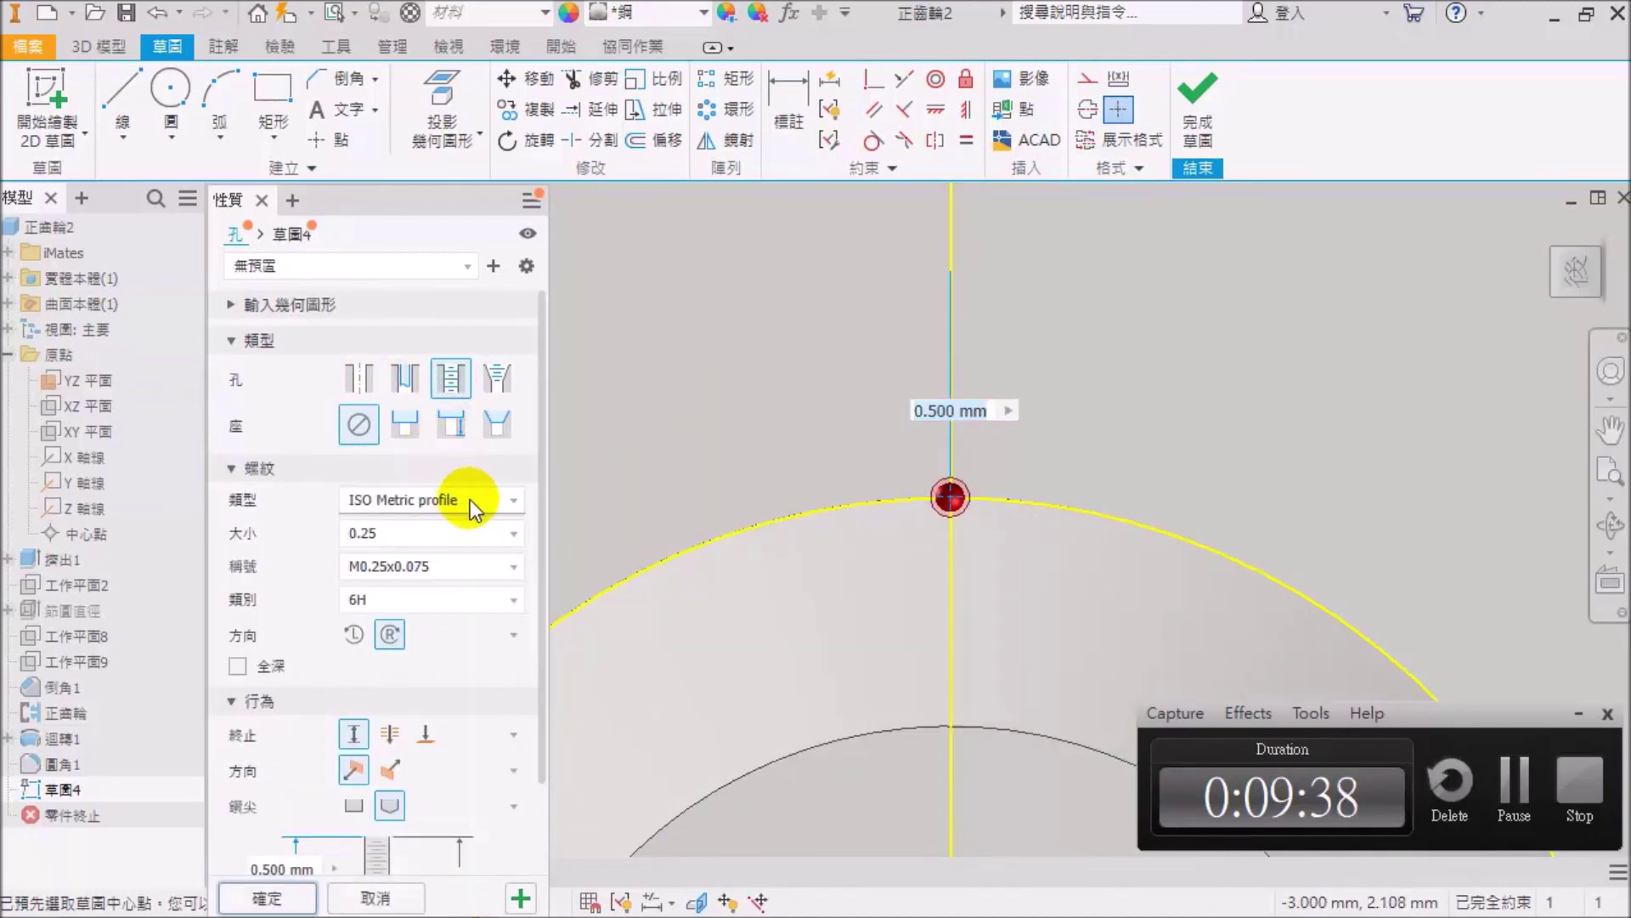
left_click(472, 501)
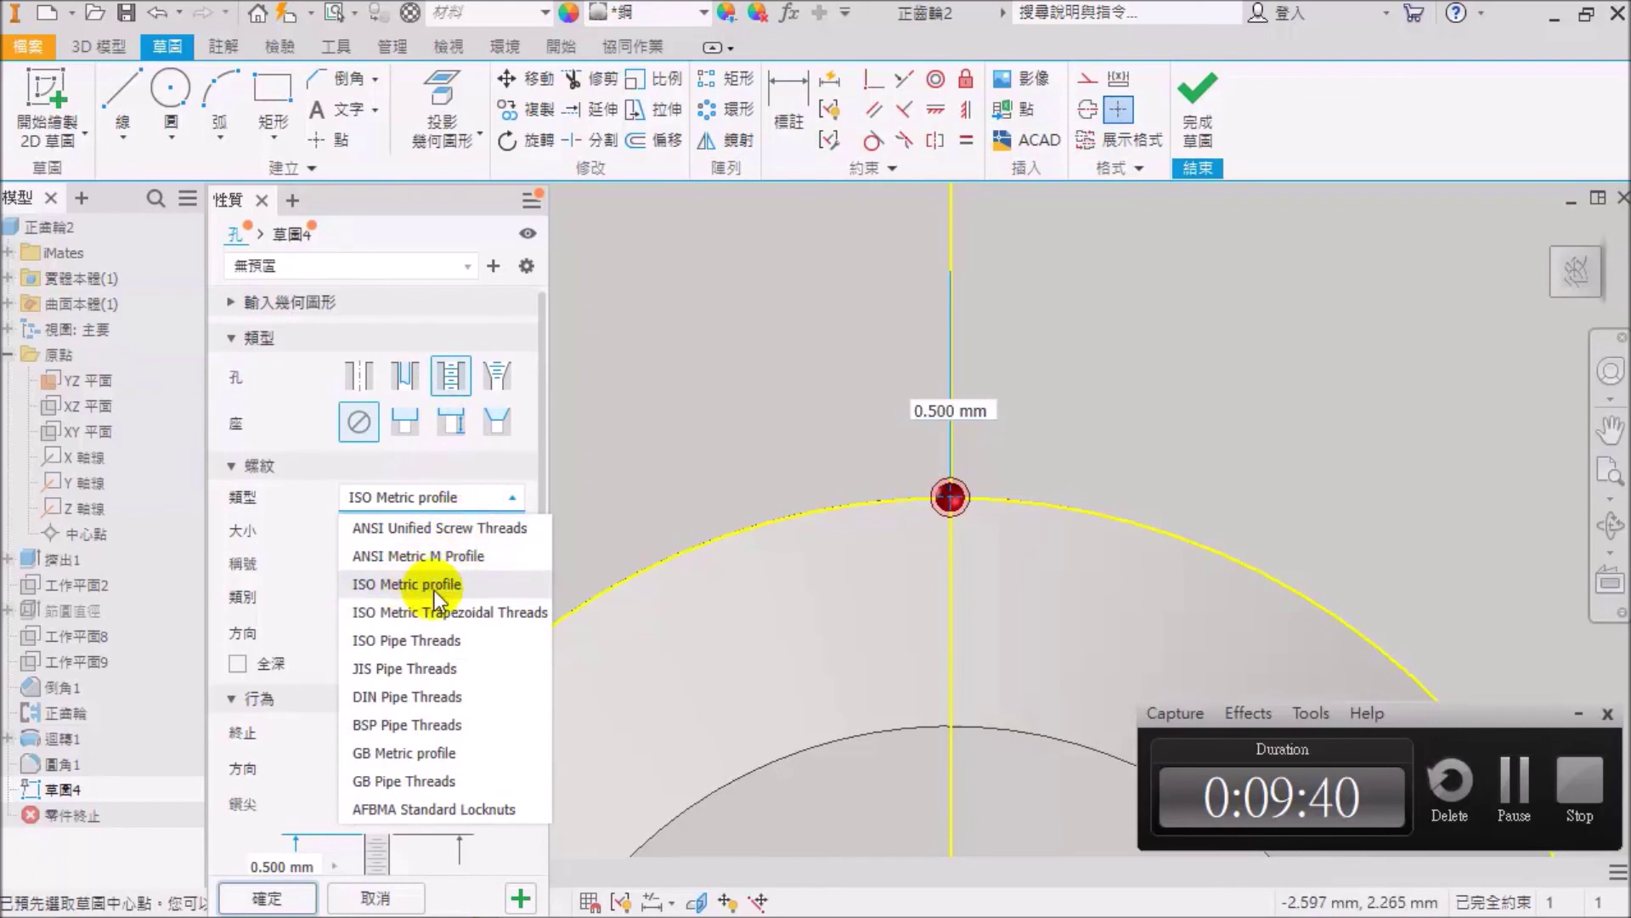
left_click(437, 594)
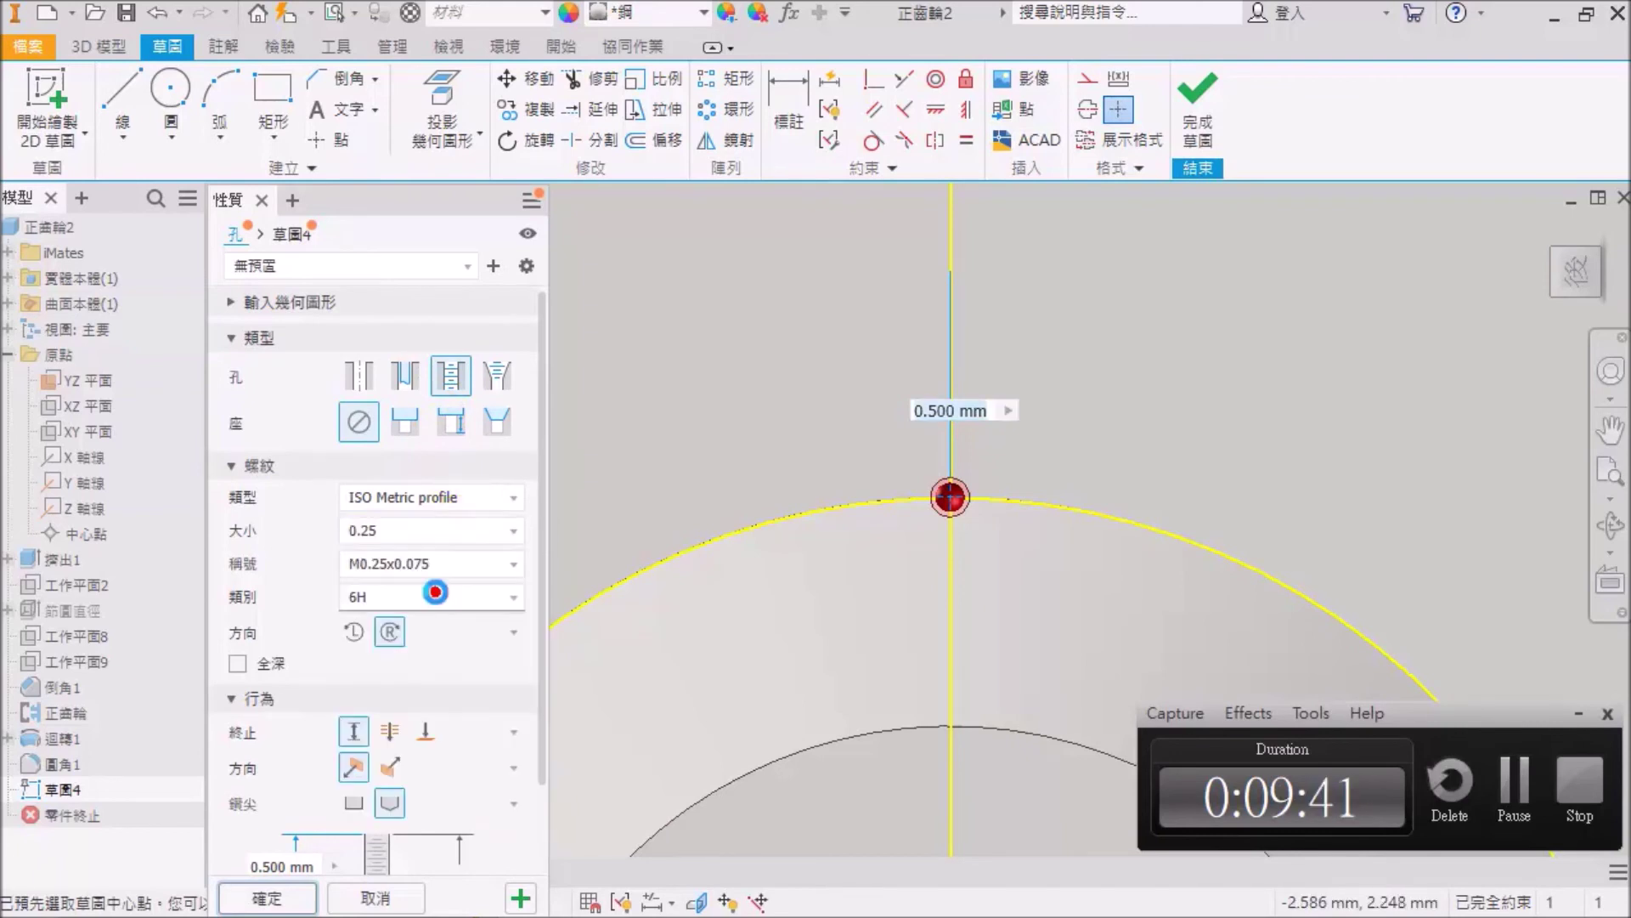
left_click(418, 536)
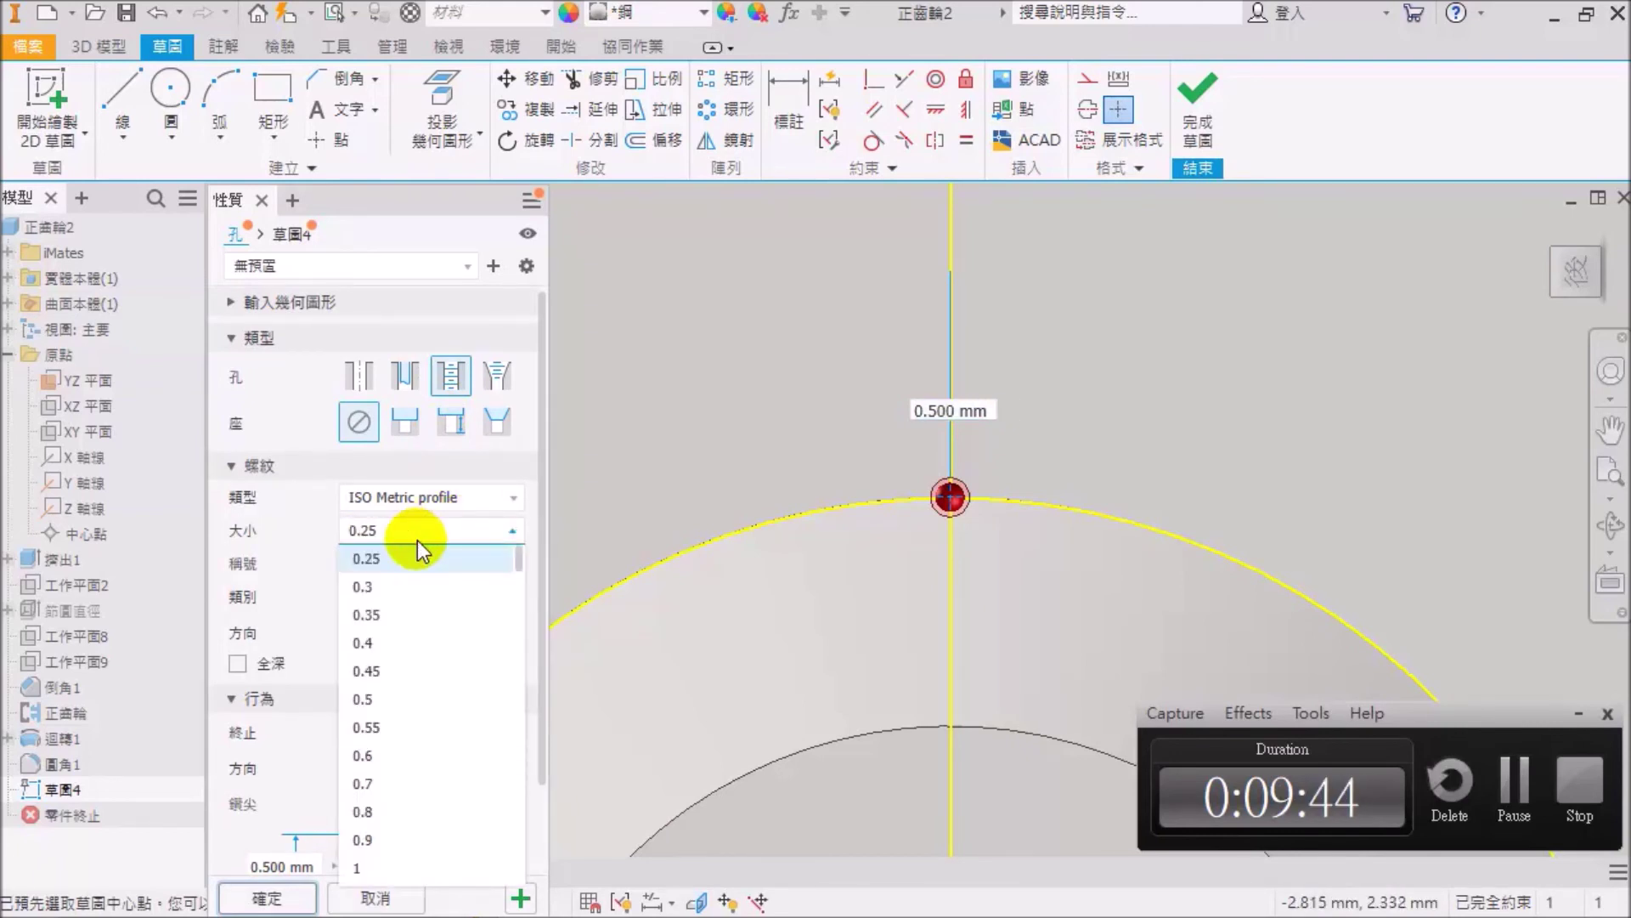
scroll(412, 646, "down", 6)
scroll(414, 733, "down", 2)
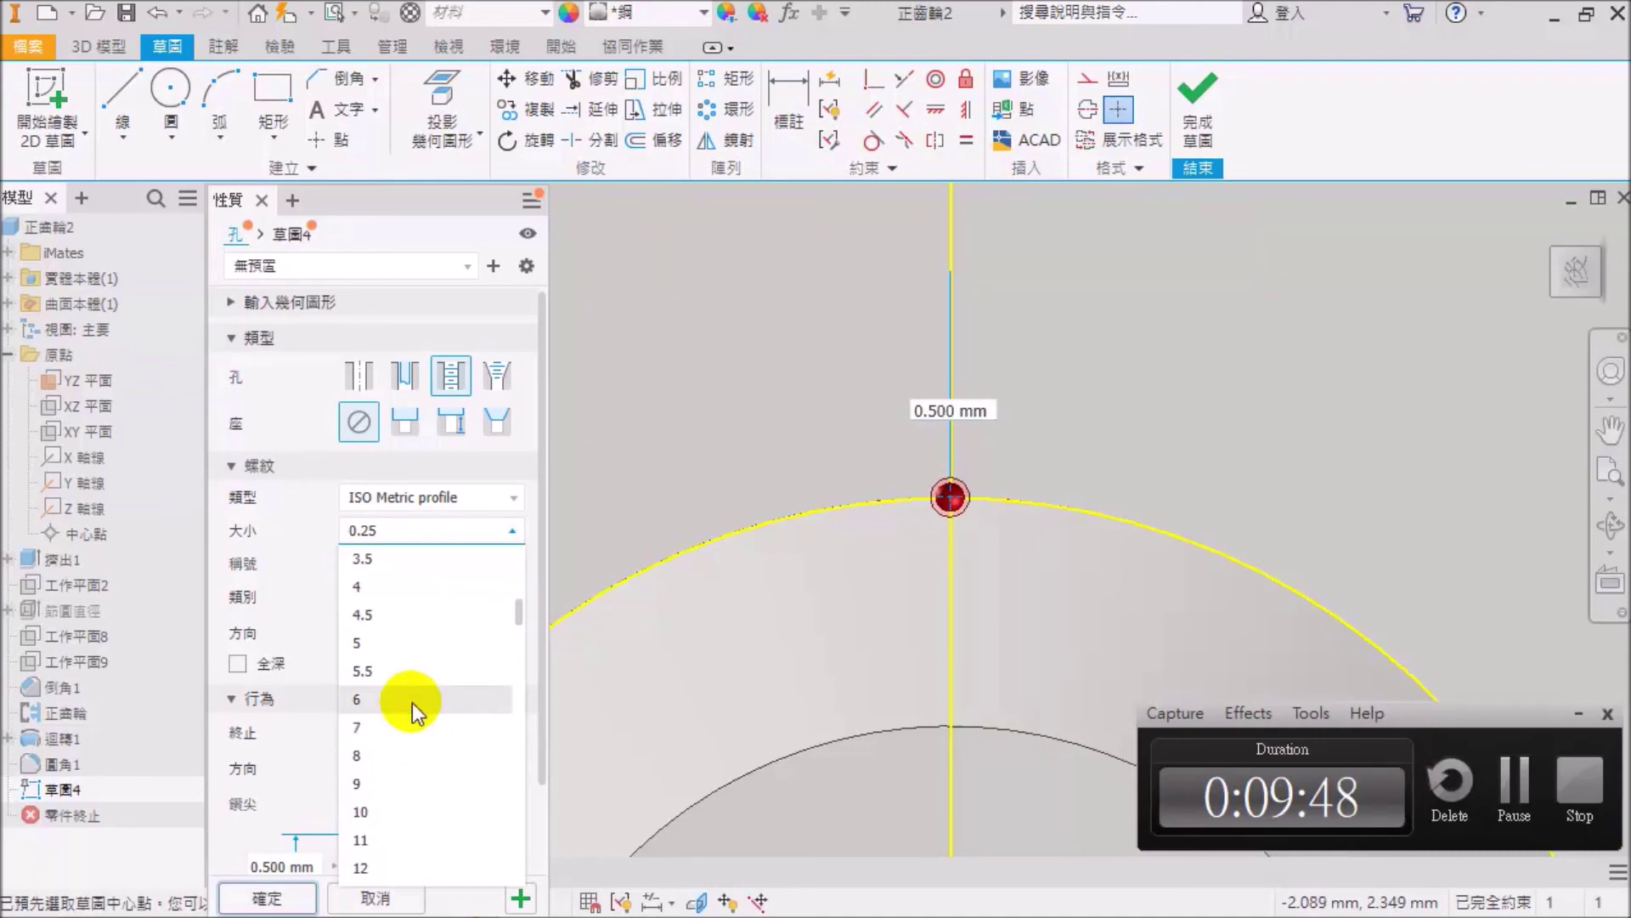
left_click(382, 587)
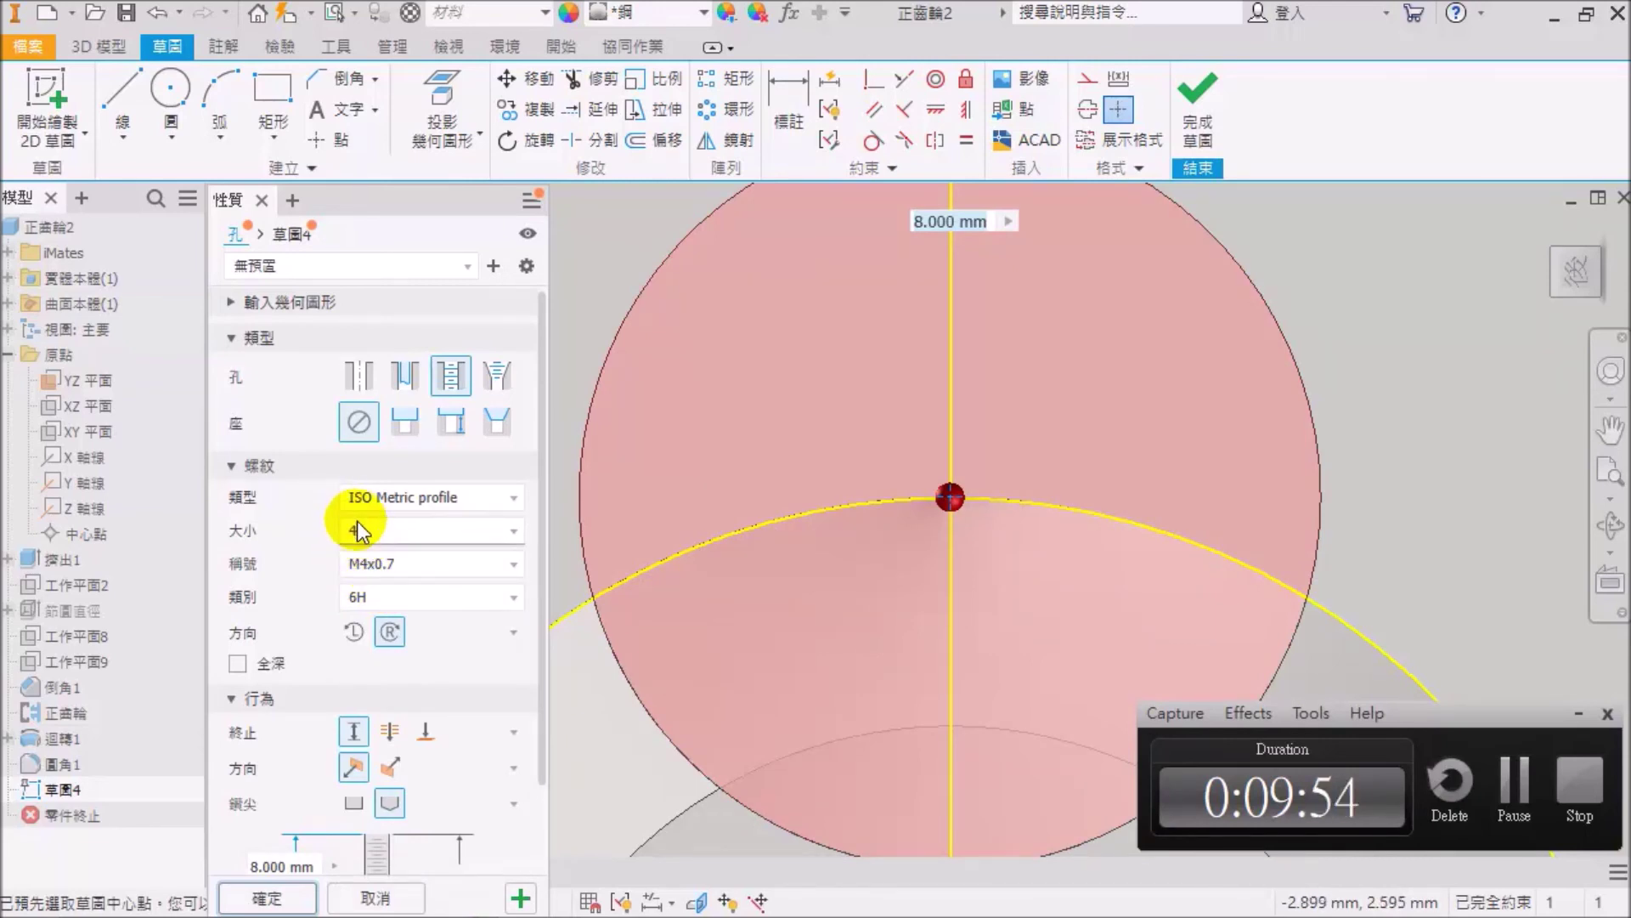
Give the tapped hole 10 mm thread depth and 12 mm hole depth, creating Hole1.
scroll(411, 659, "down", 1)
scroll(416, 642, "down", 1)
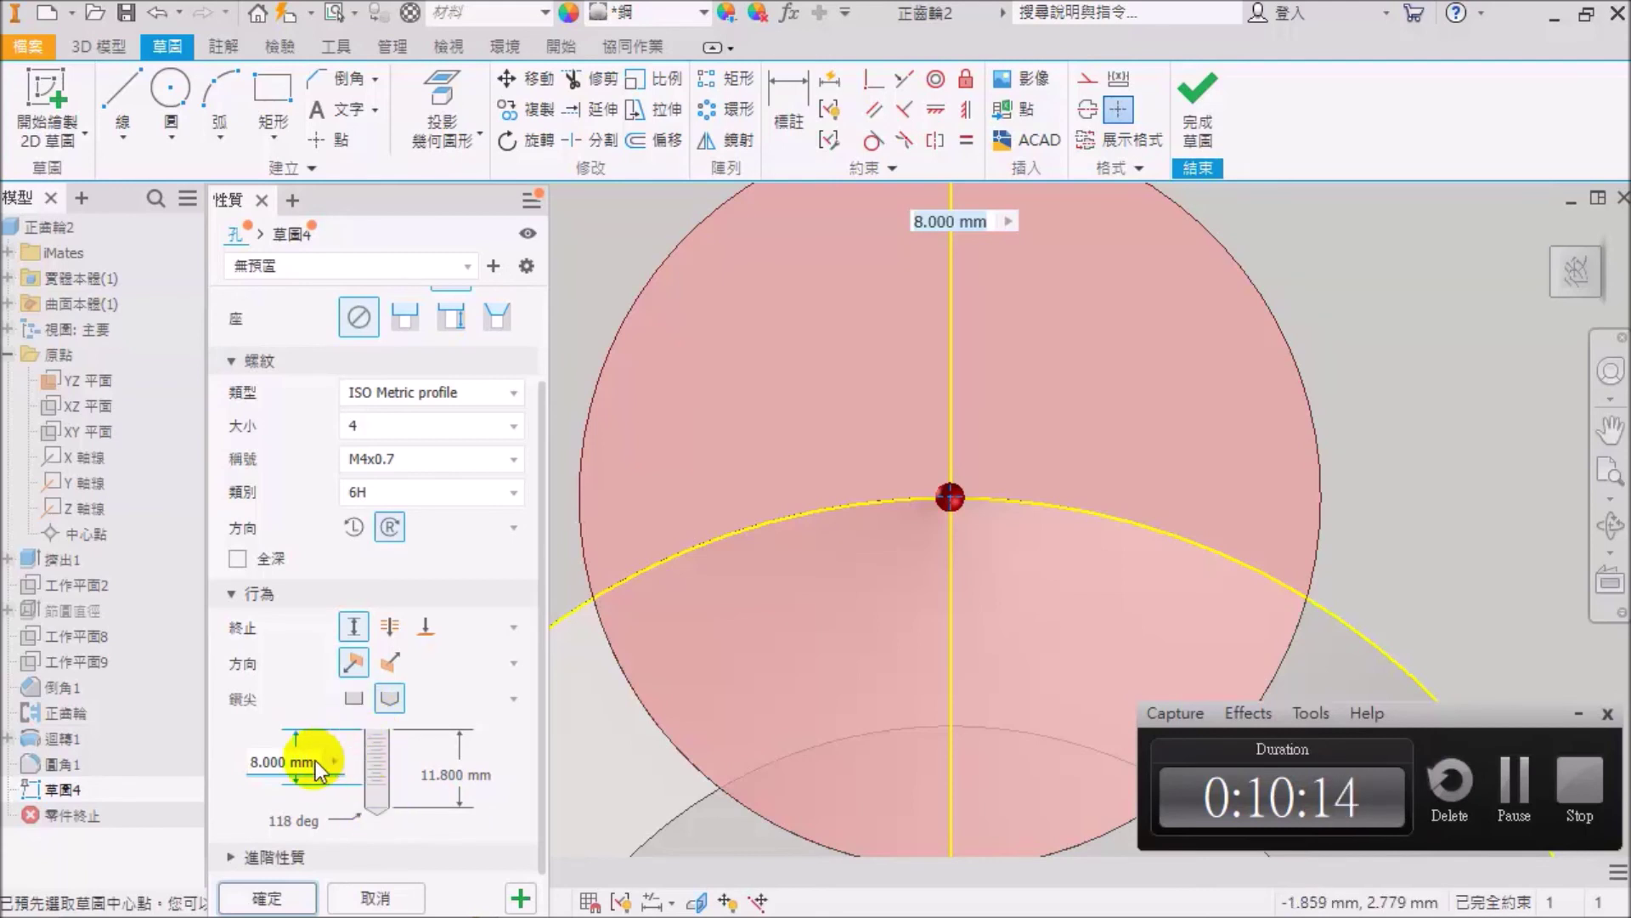
left_click(286, 762)
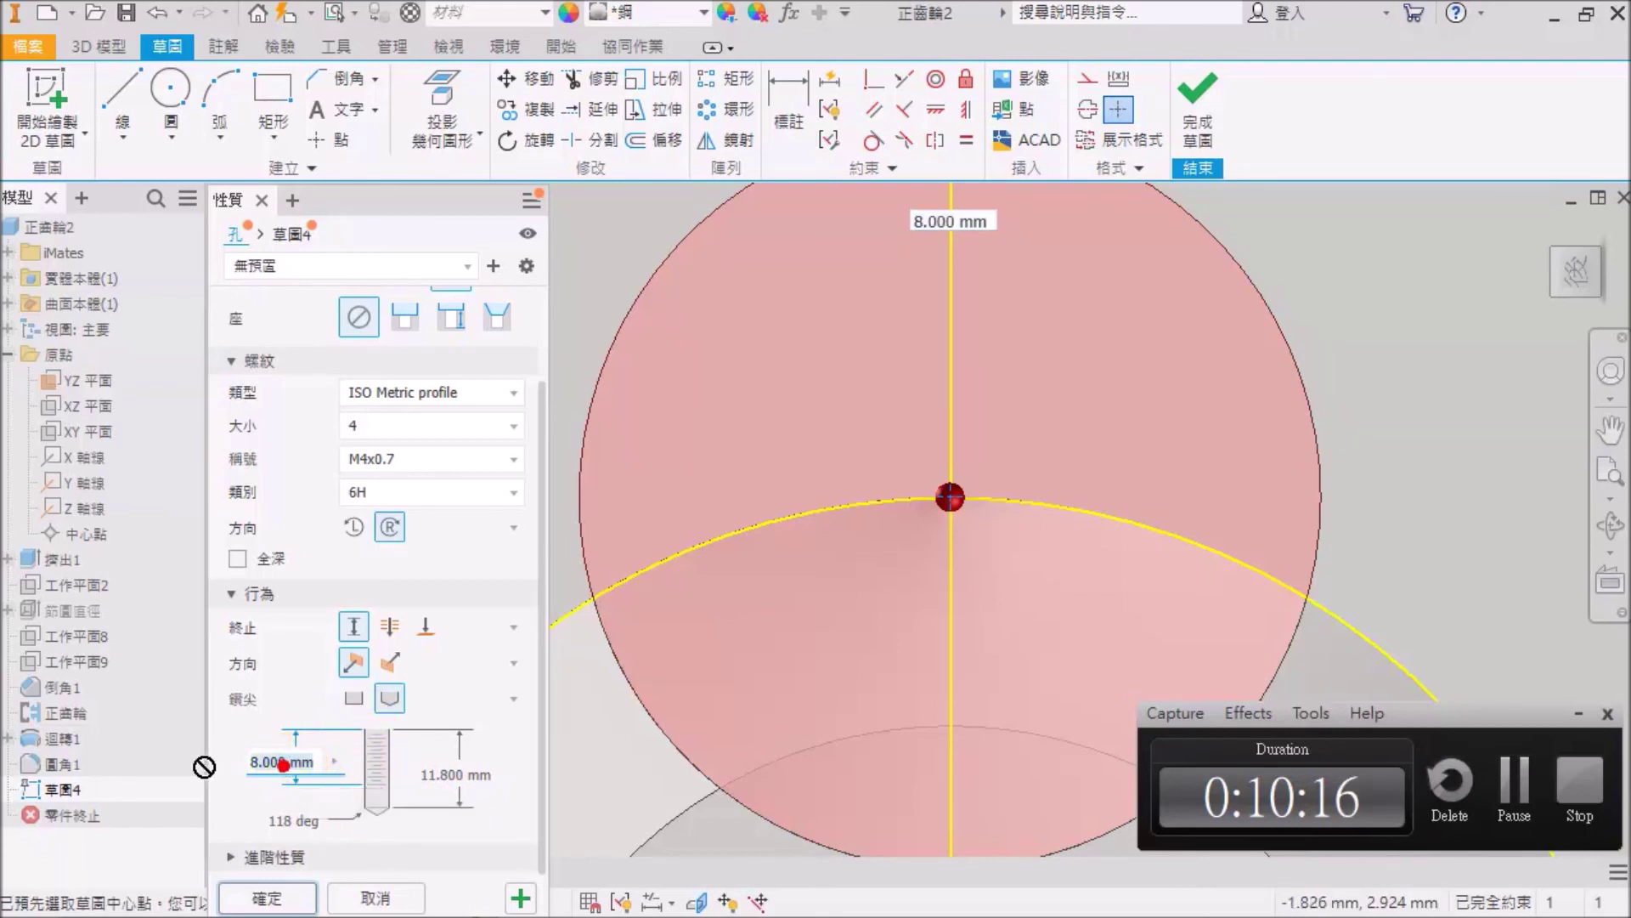
type("10")
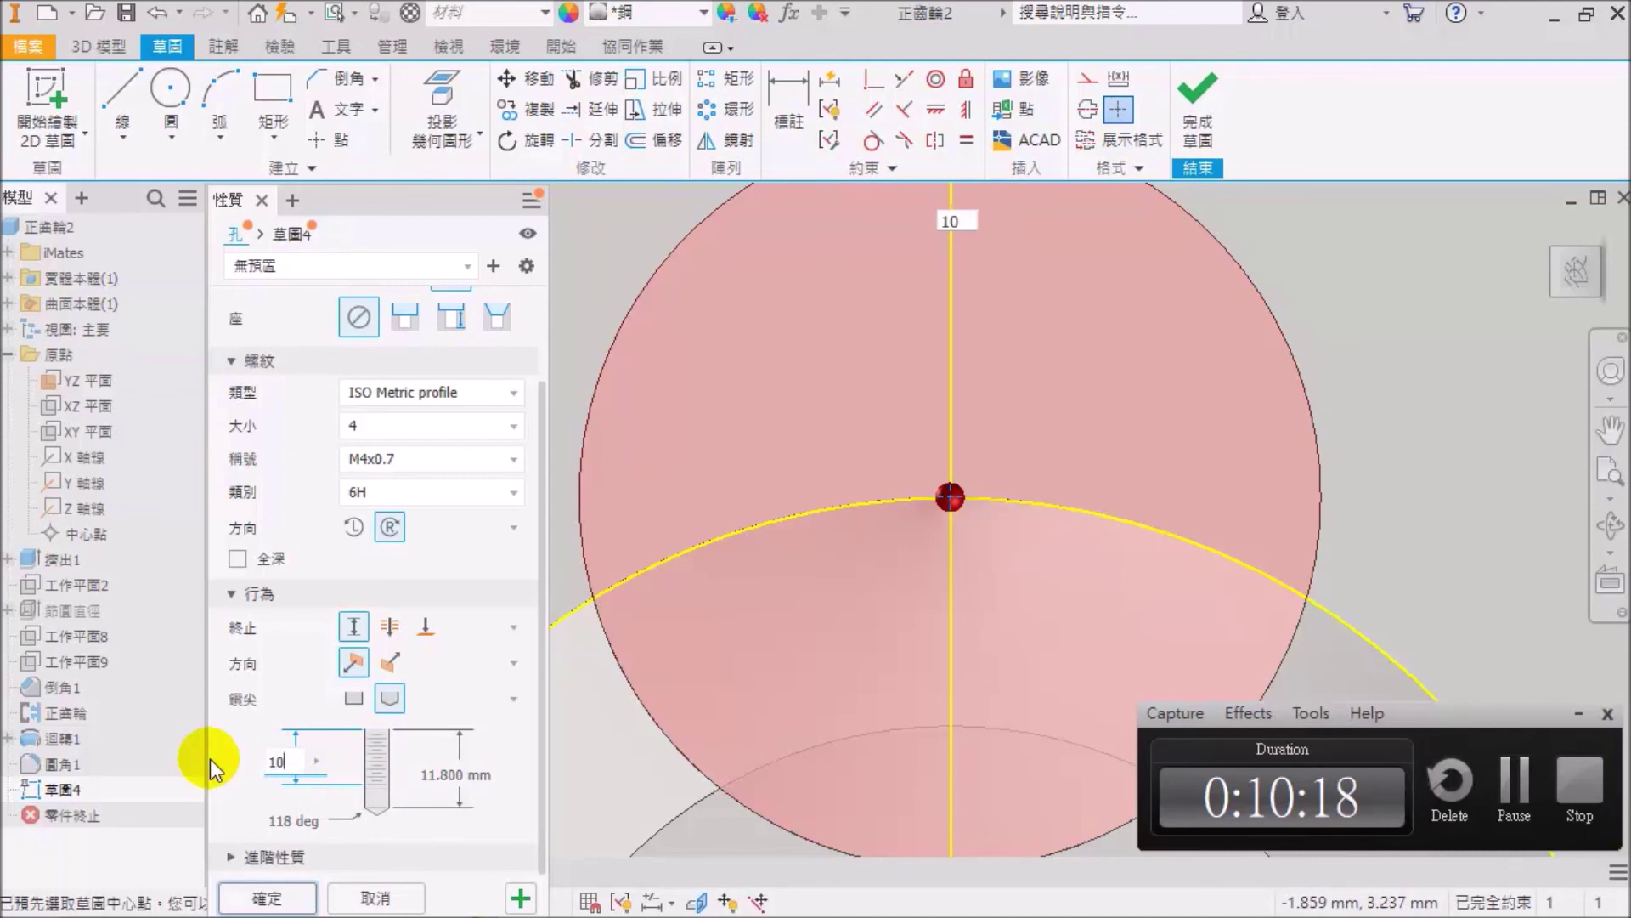
left_click(471, 774)
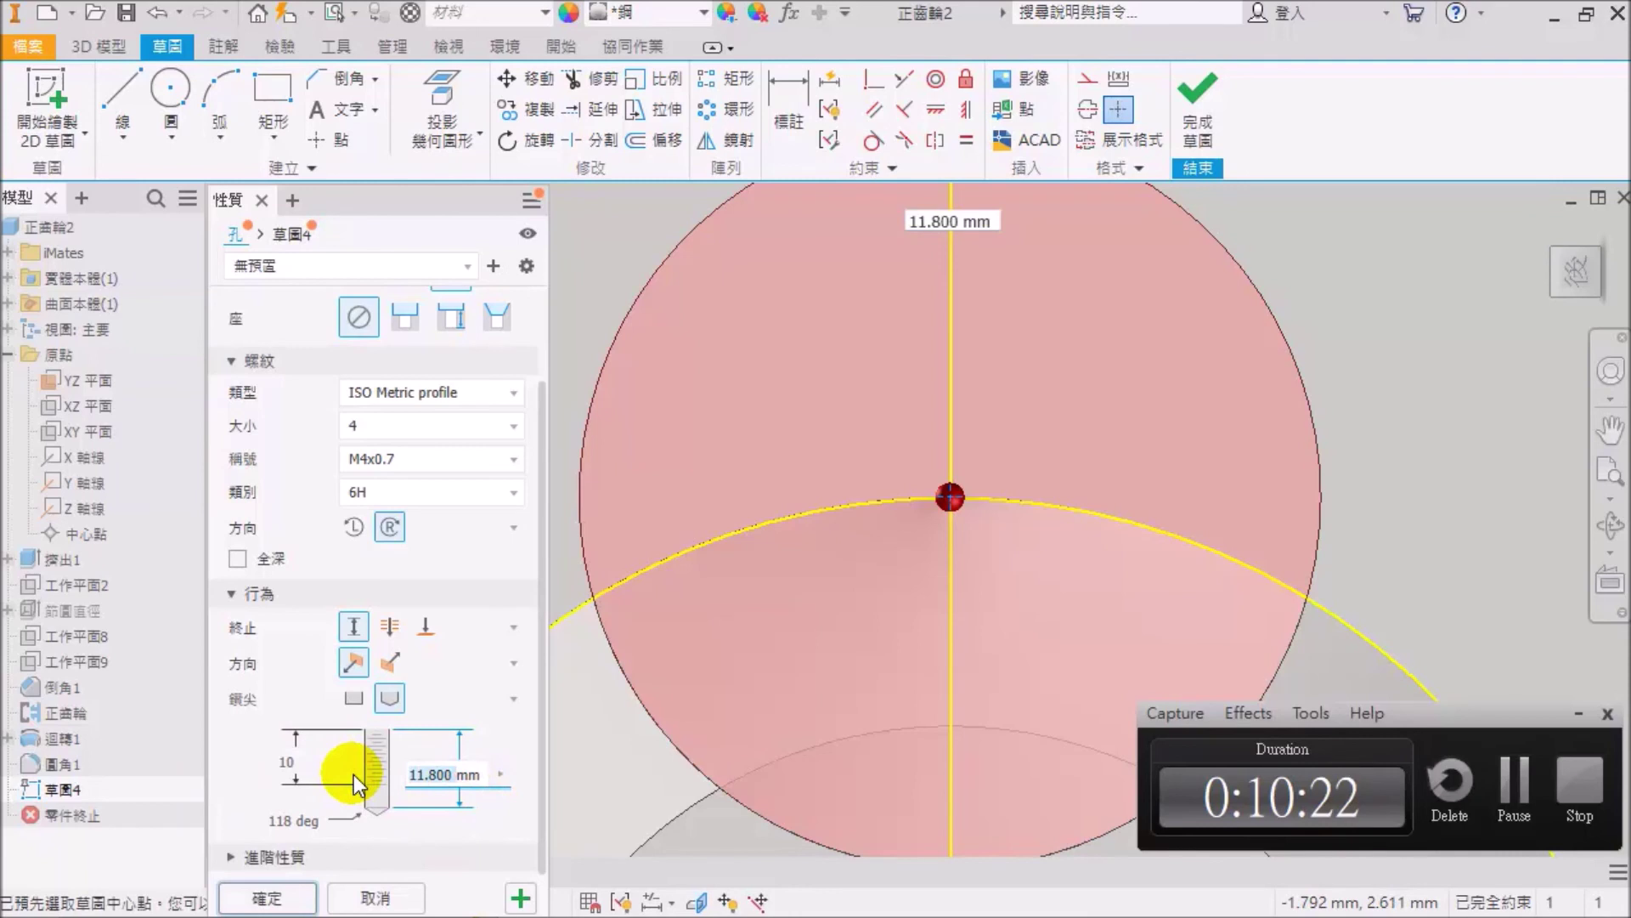
type("12mm")
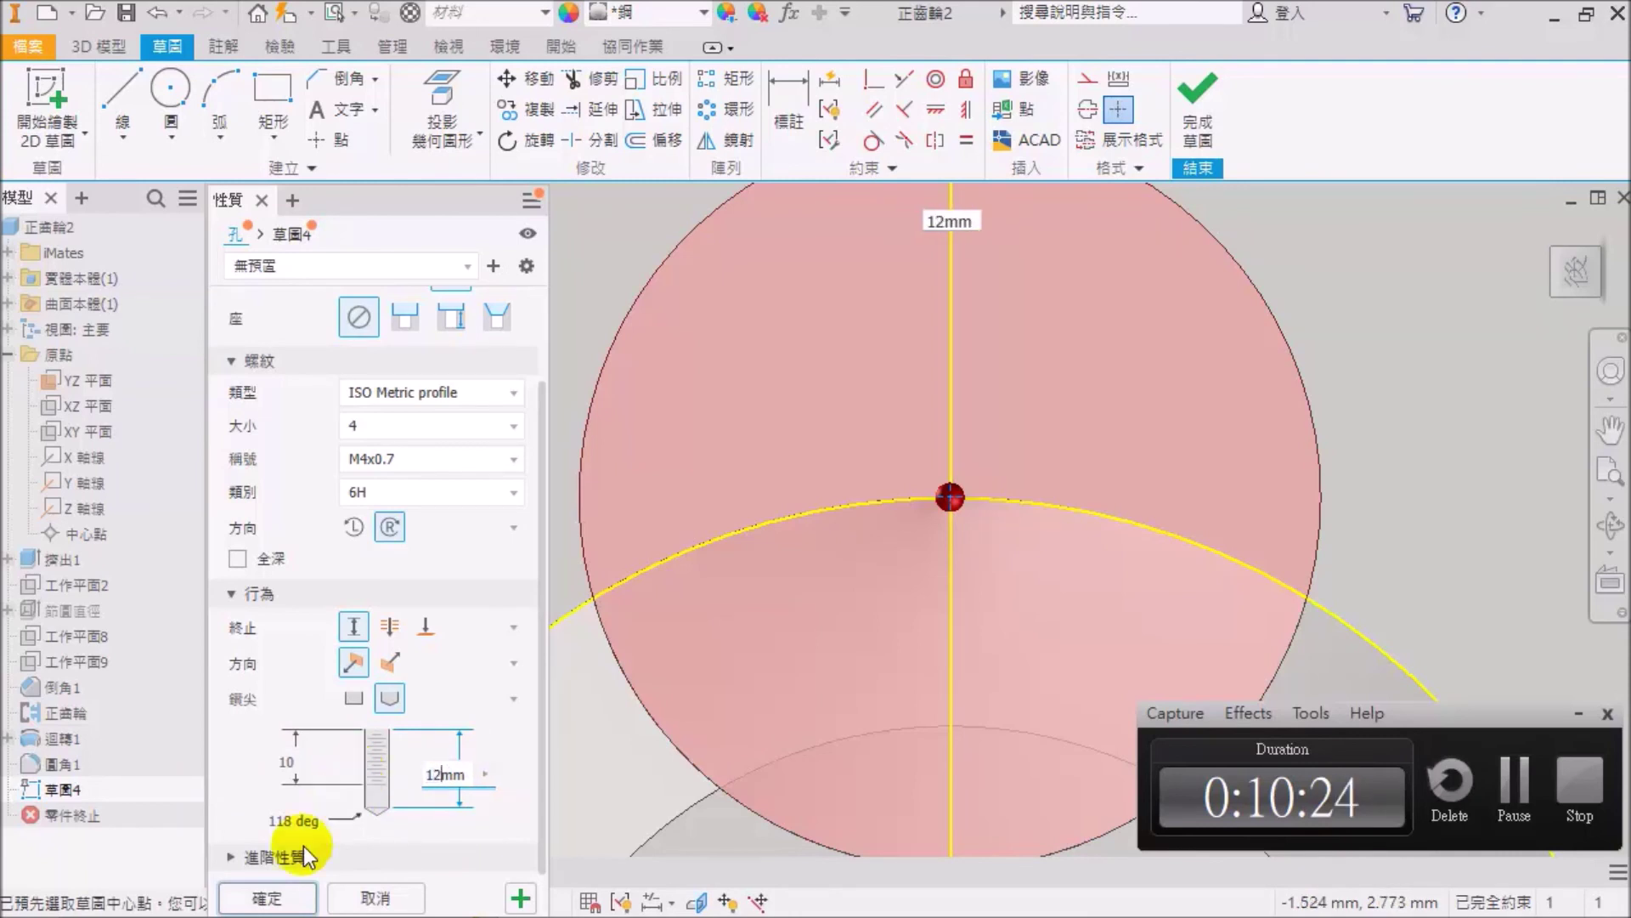
left_click(267, 898)
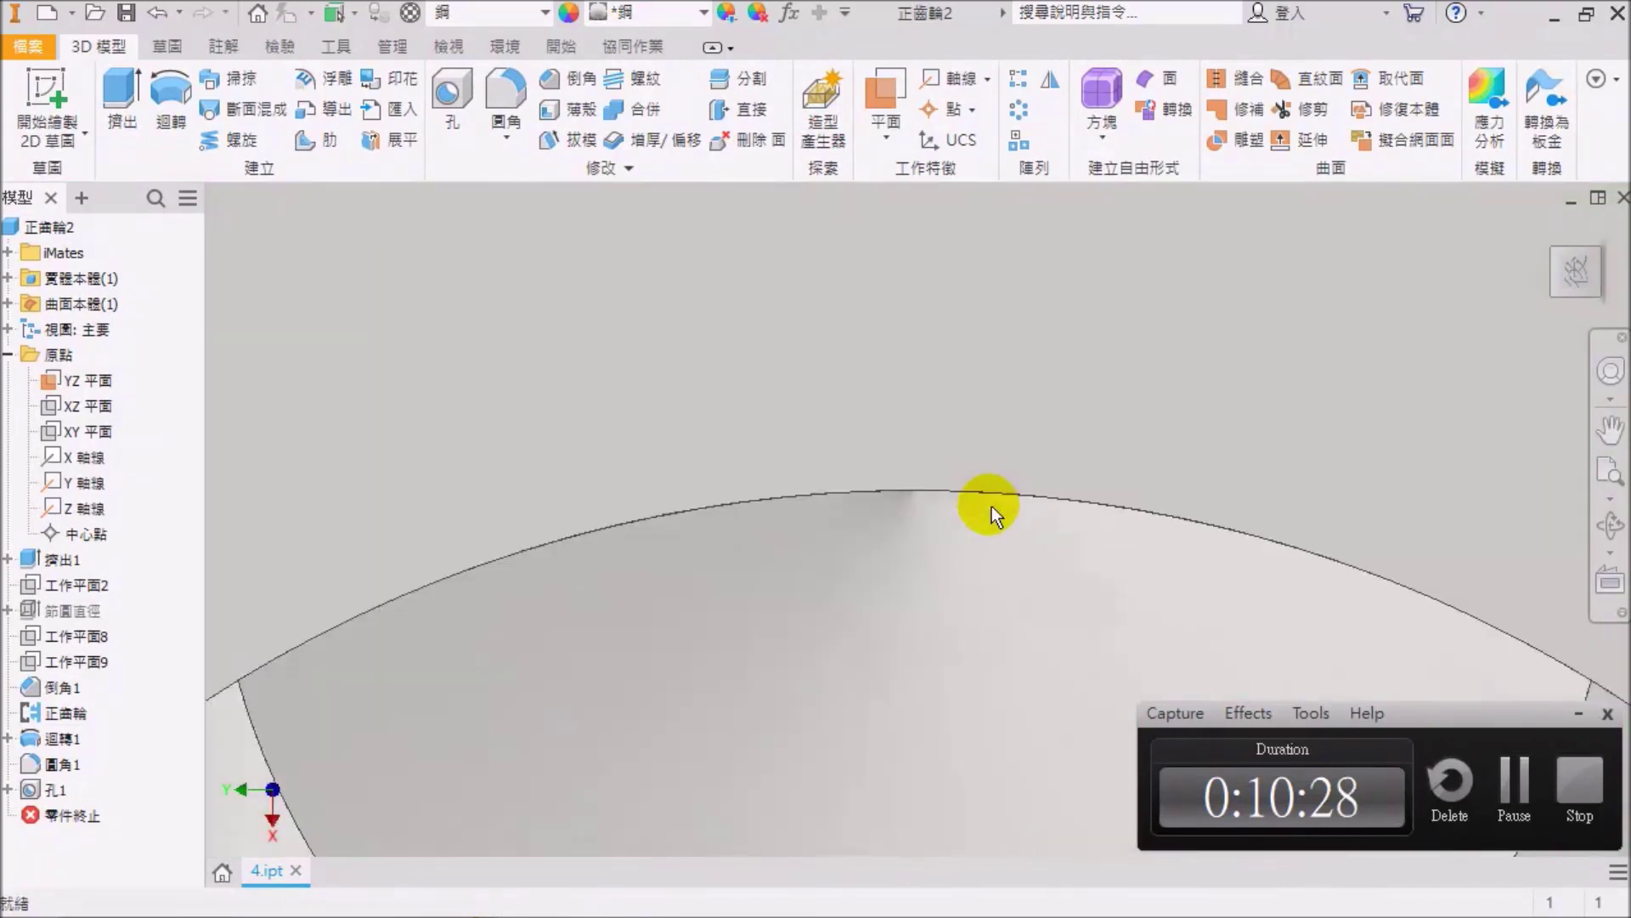
scroll(991, 506, "down", 5)
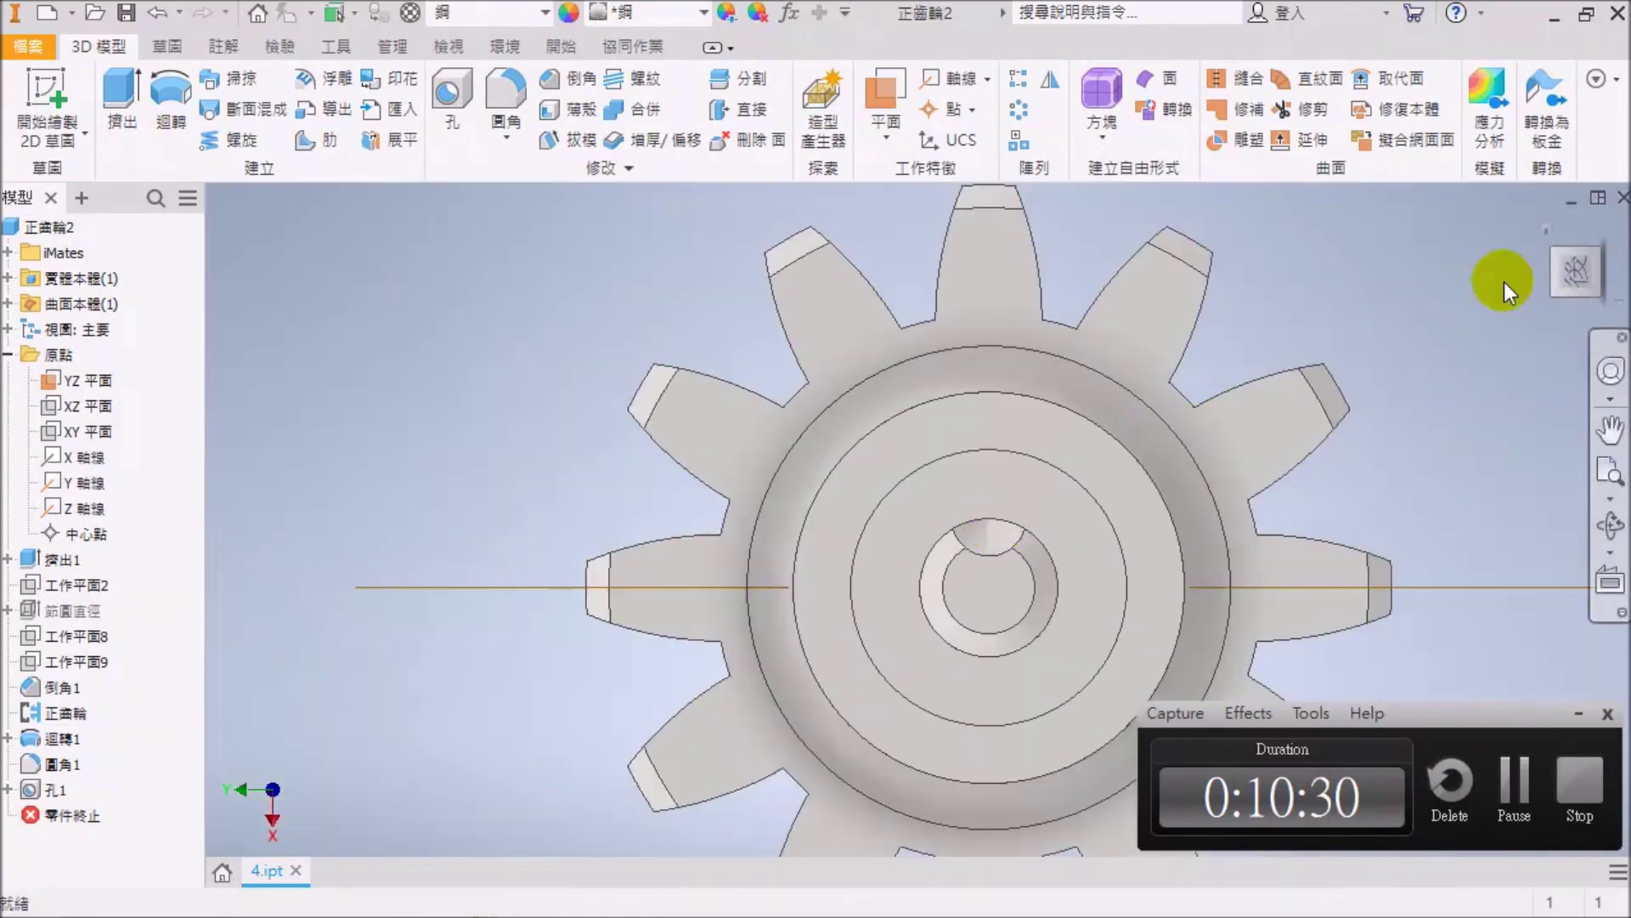
mouse_move(1575, 271)
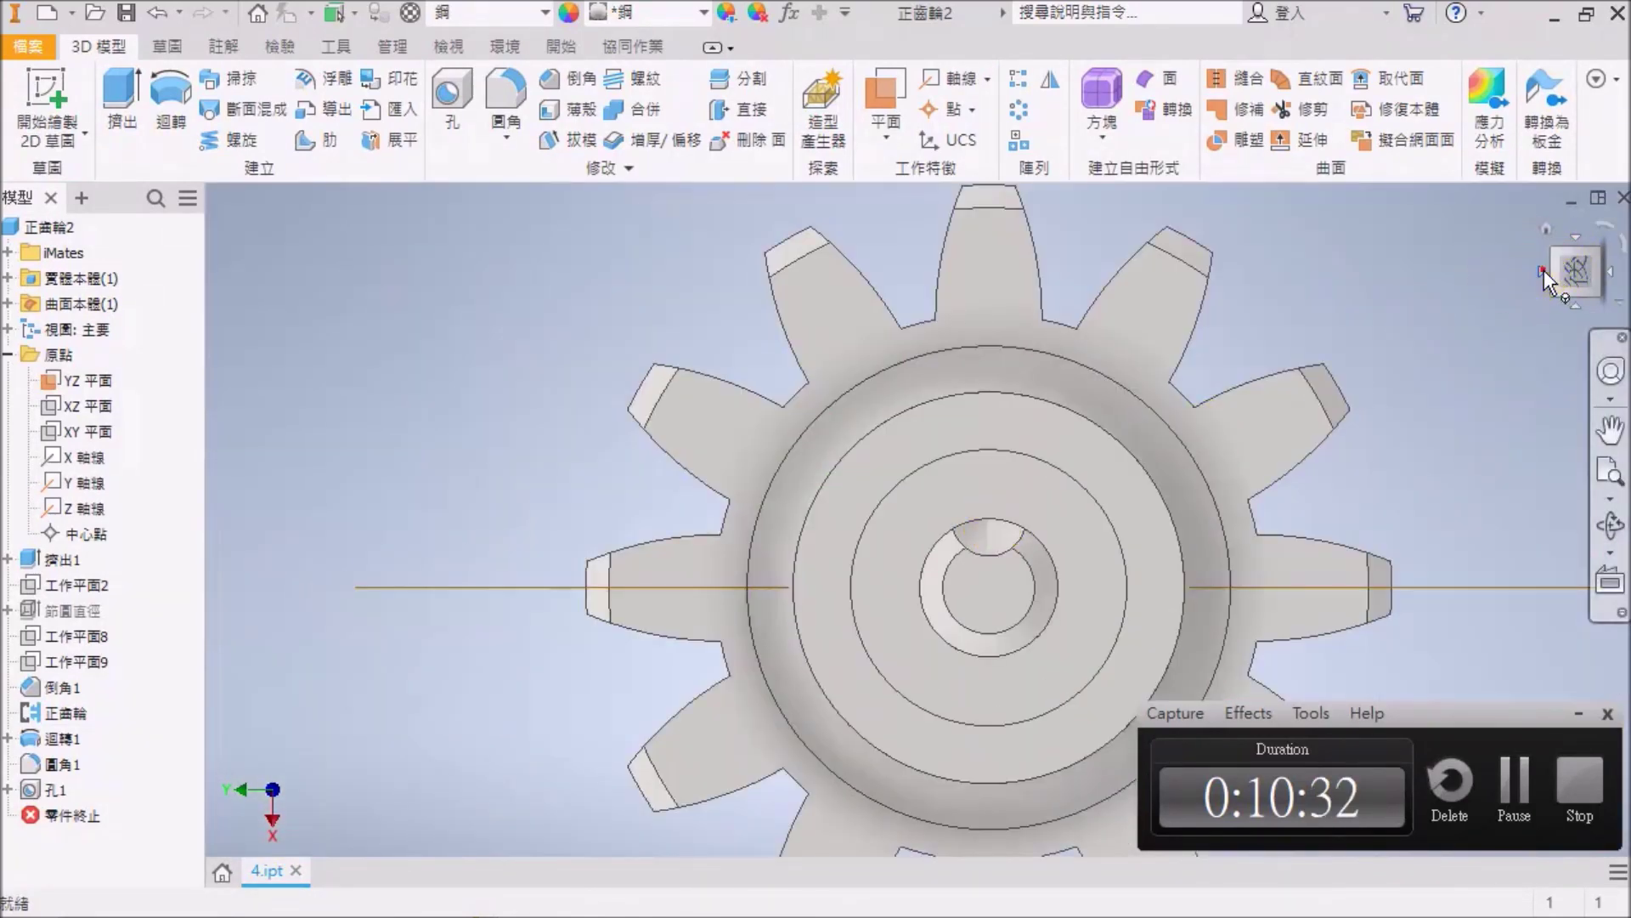
left_click(1543, 269)
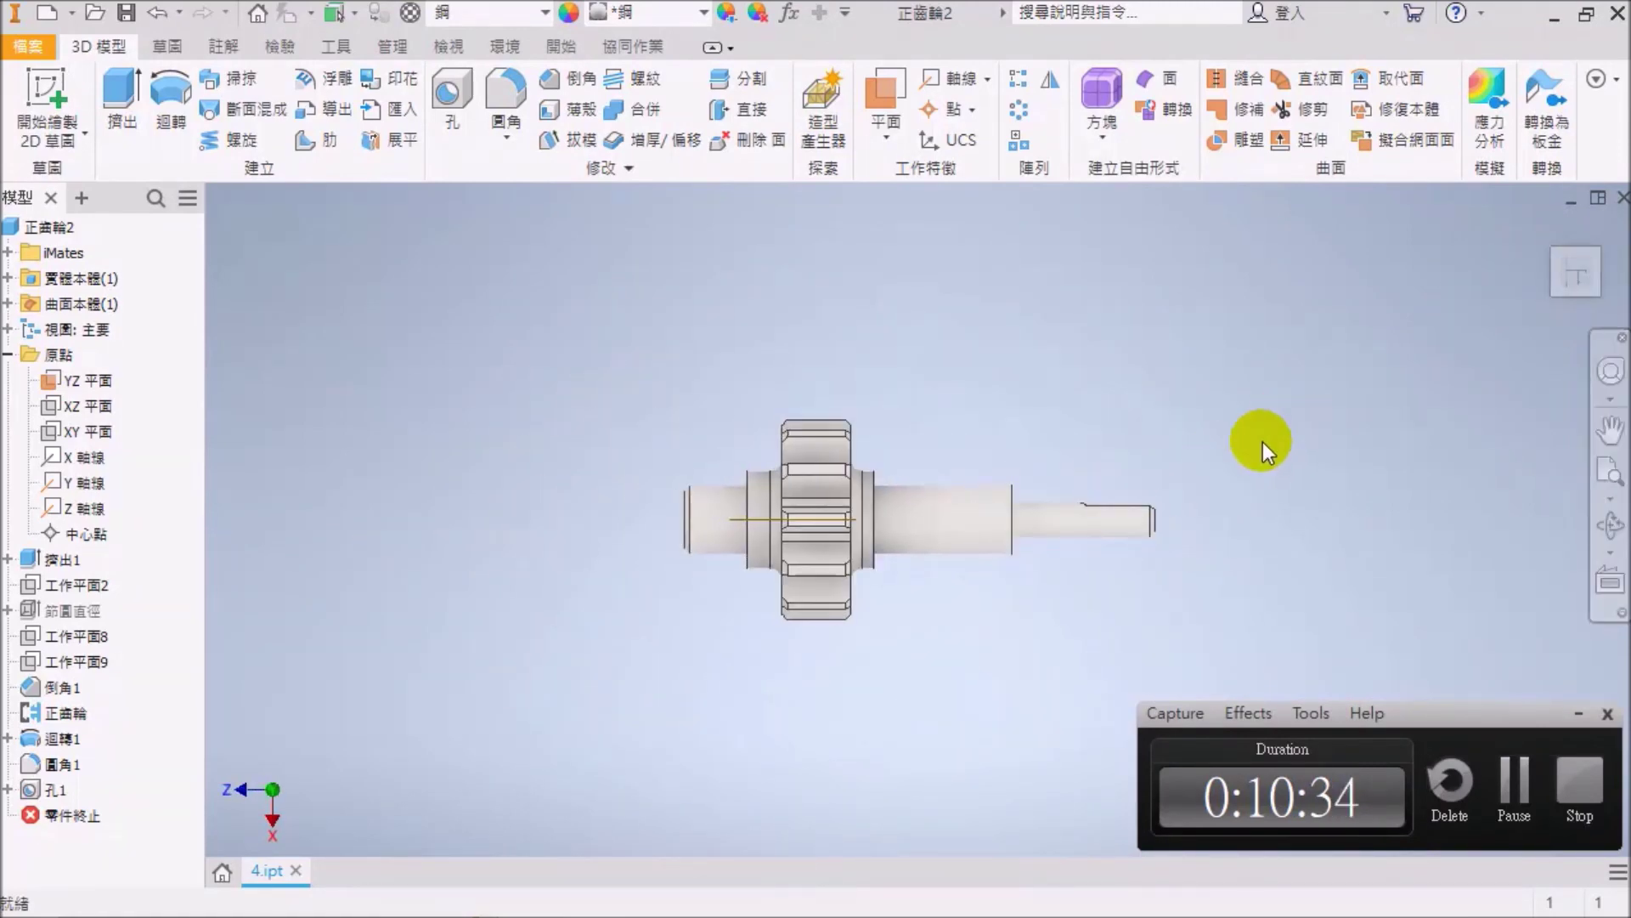
scroll(1240, 476, "up", 2)
scroll(564, 710, "up", 2)
scroll(680, 701, "down", 1)
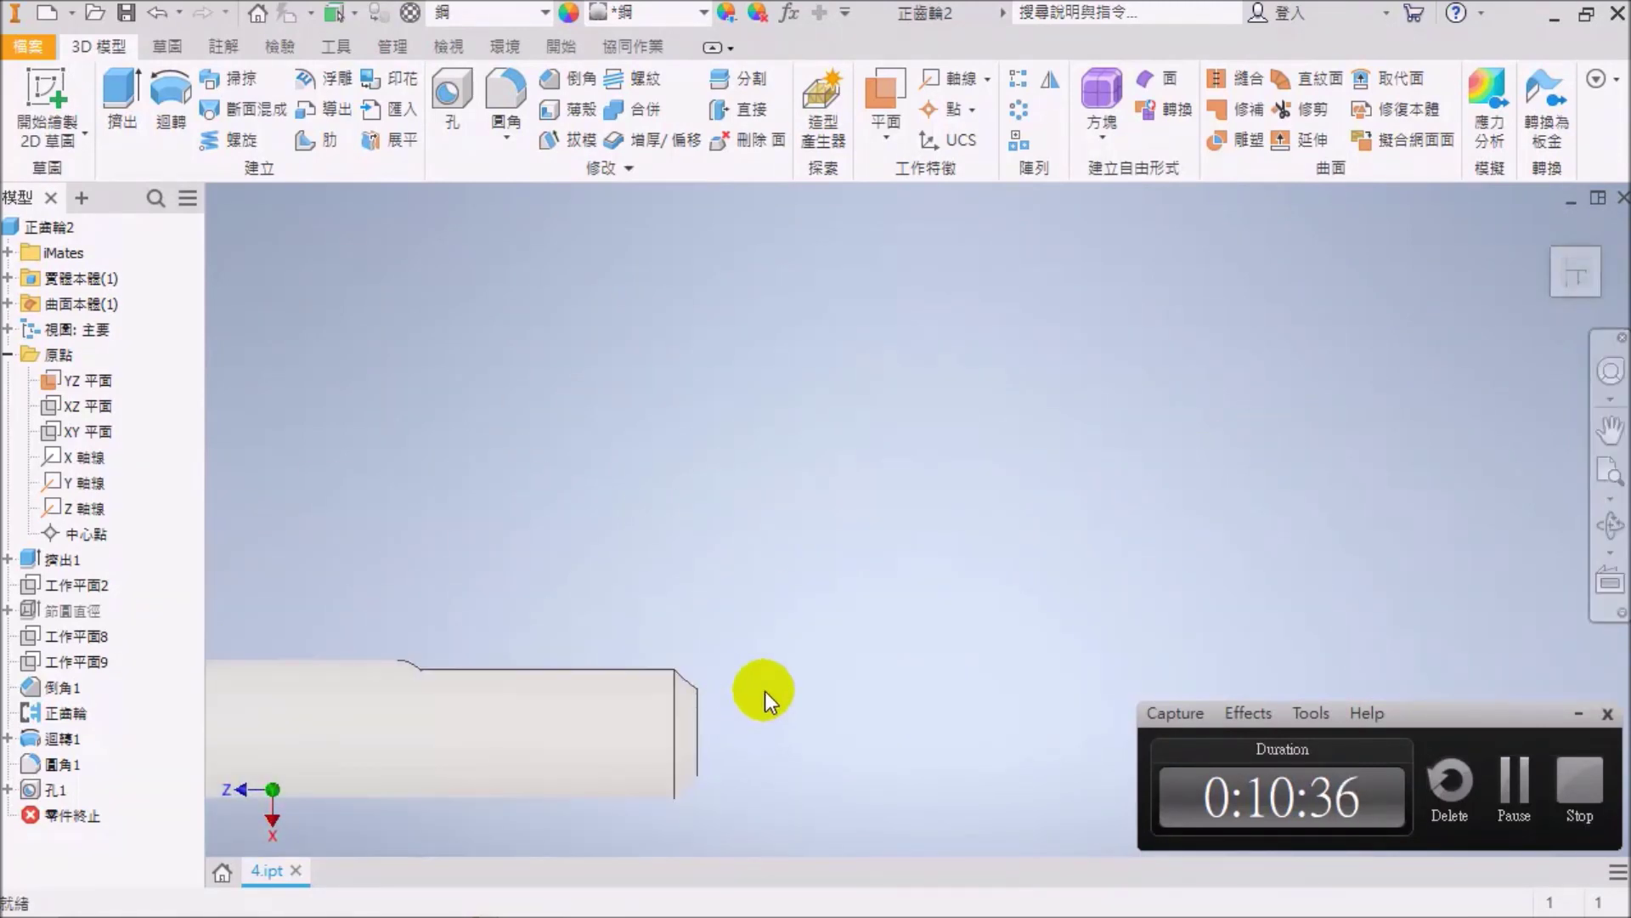
scroll(849, 684, "down", 1)
scroll(900, 670, "up", 2)
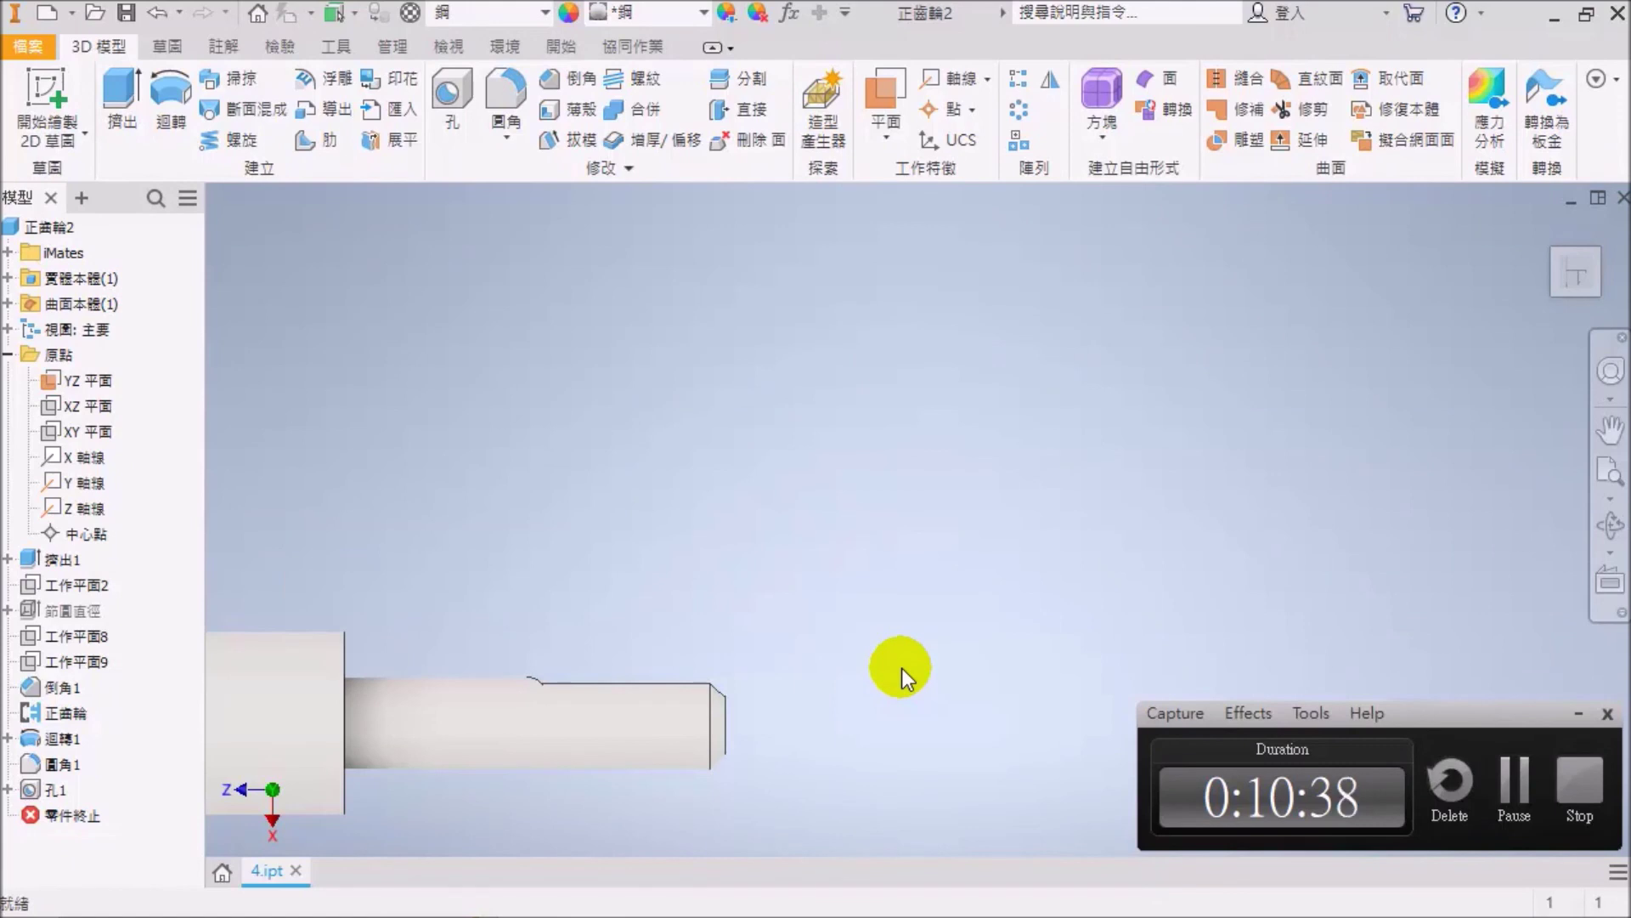
scroll(901, 668, "down", 2)
scroll(900, 668, "down", 1)
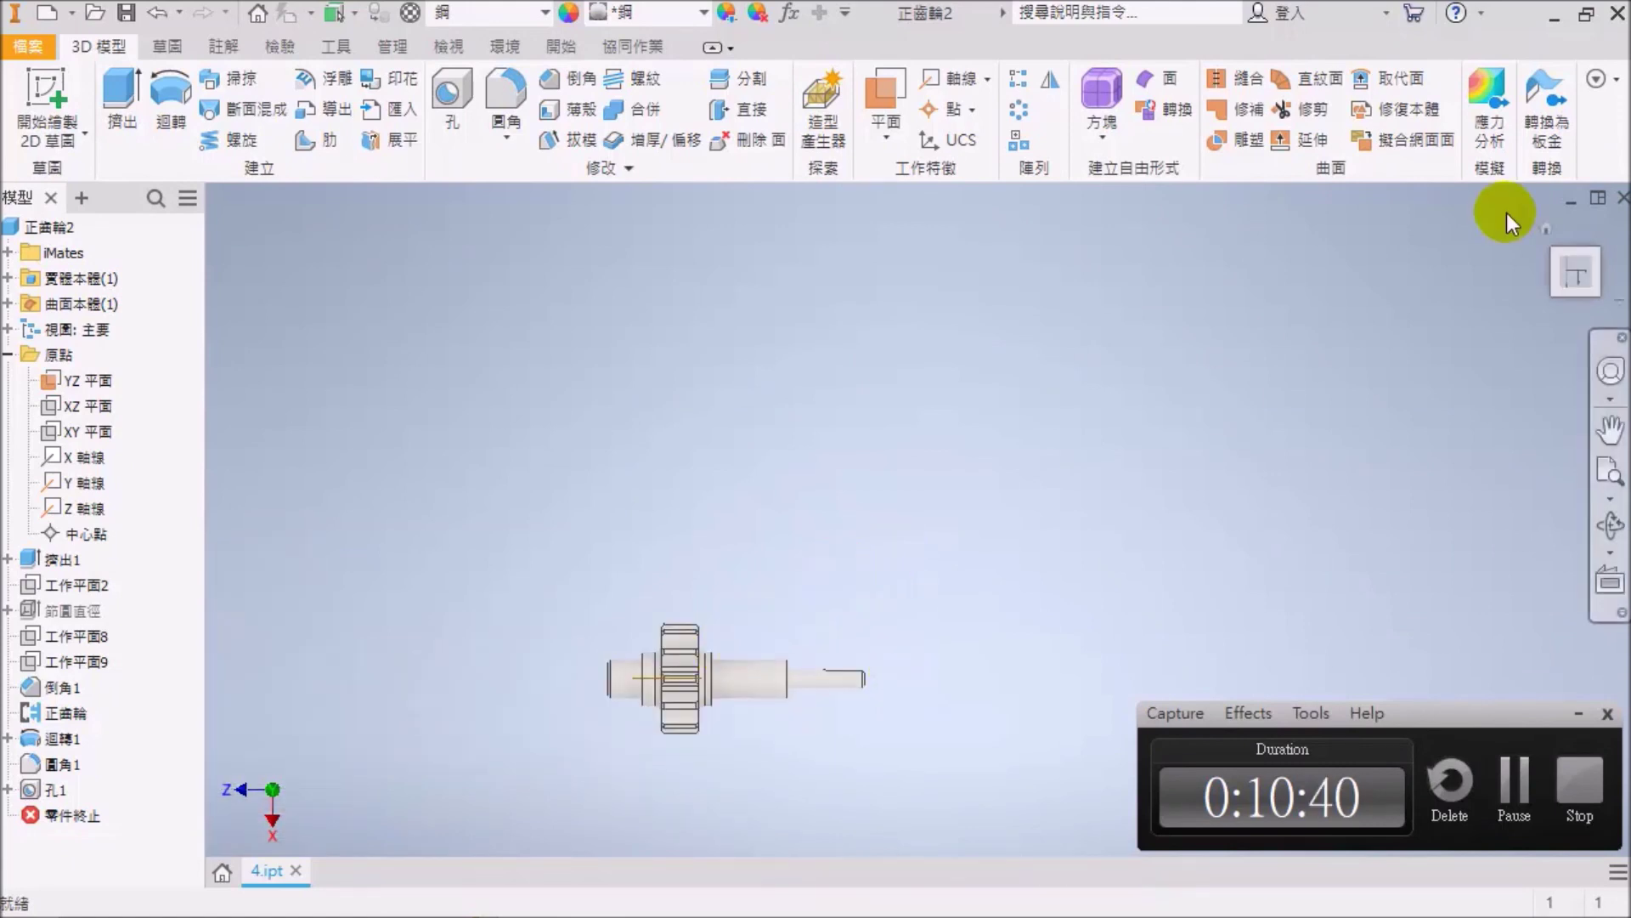
left_click(1543, 226)
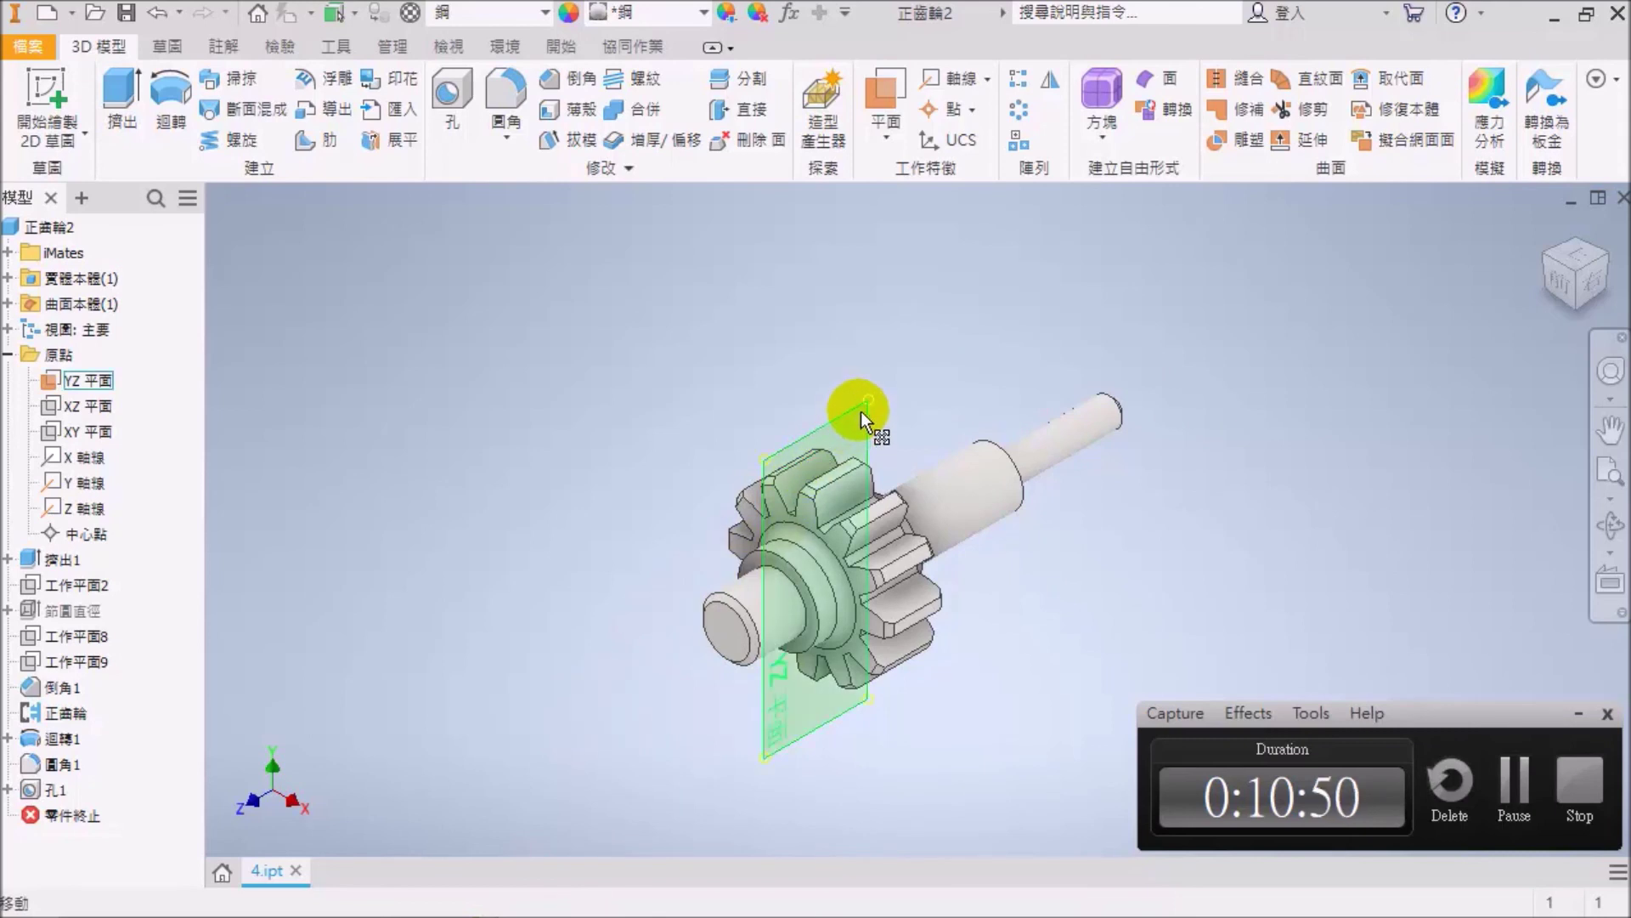
Turn off visibility of the YZ plane and Y and Z axes, then save the part.
right_click(99, 379)
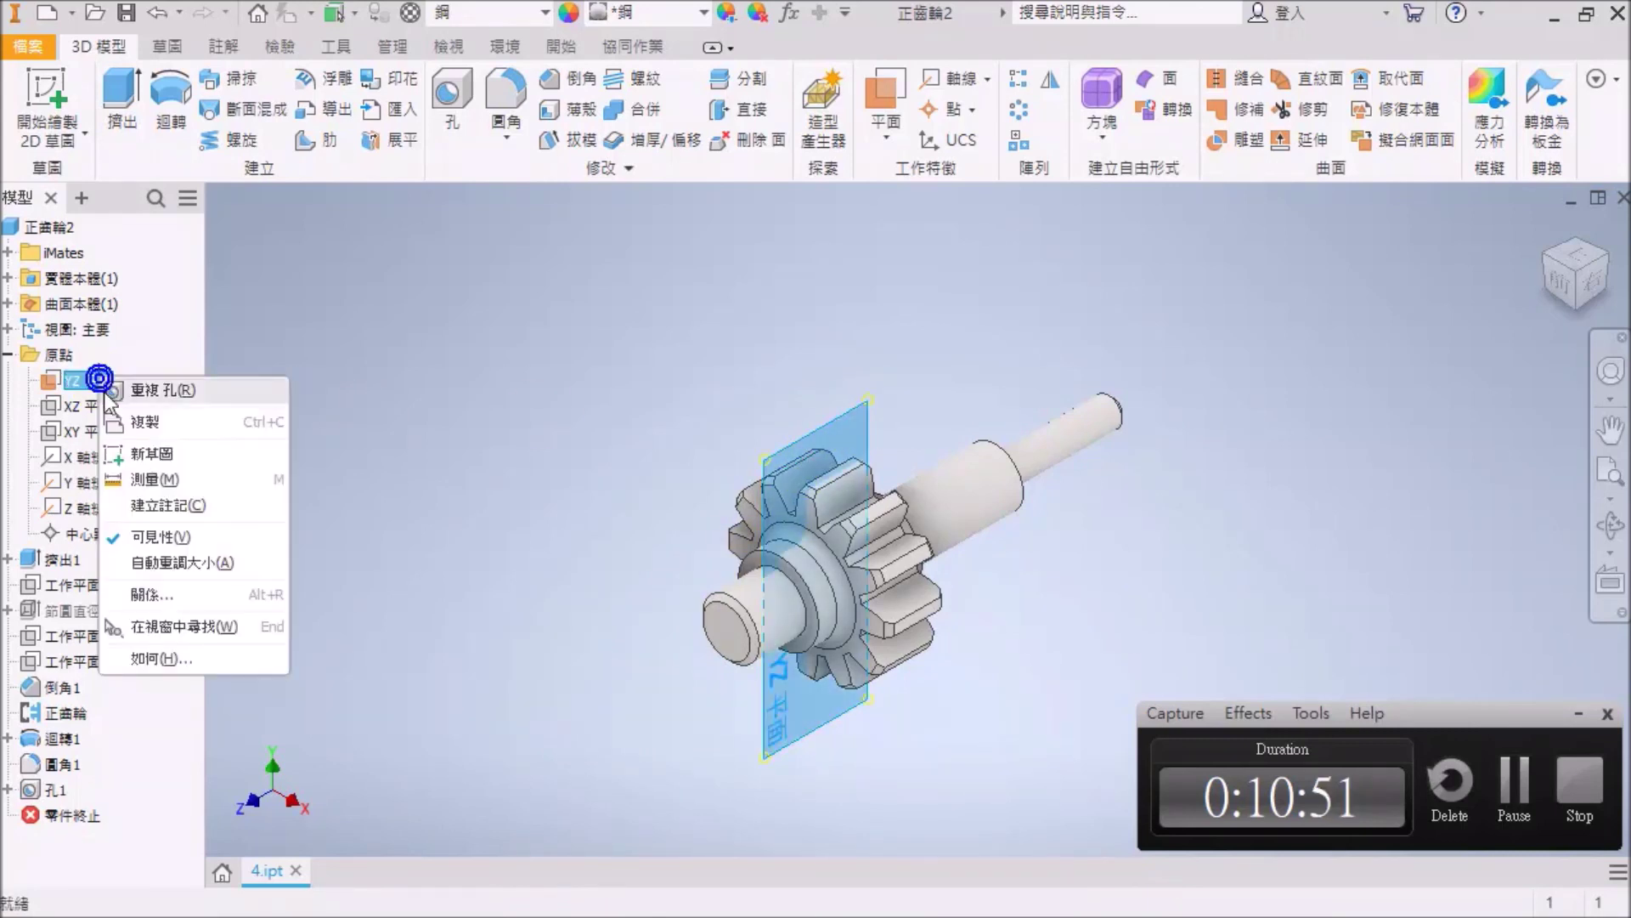
left_click(162, 536)
left_click(81, 482)
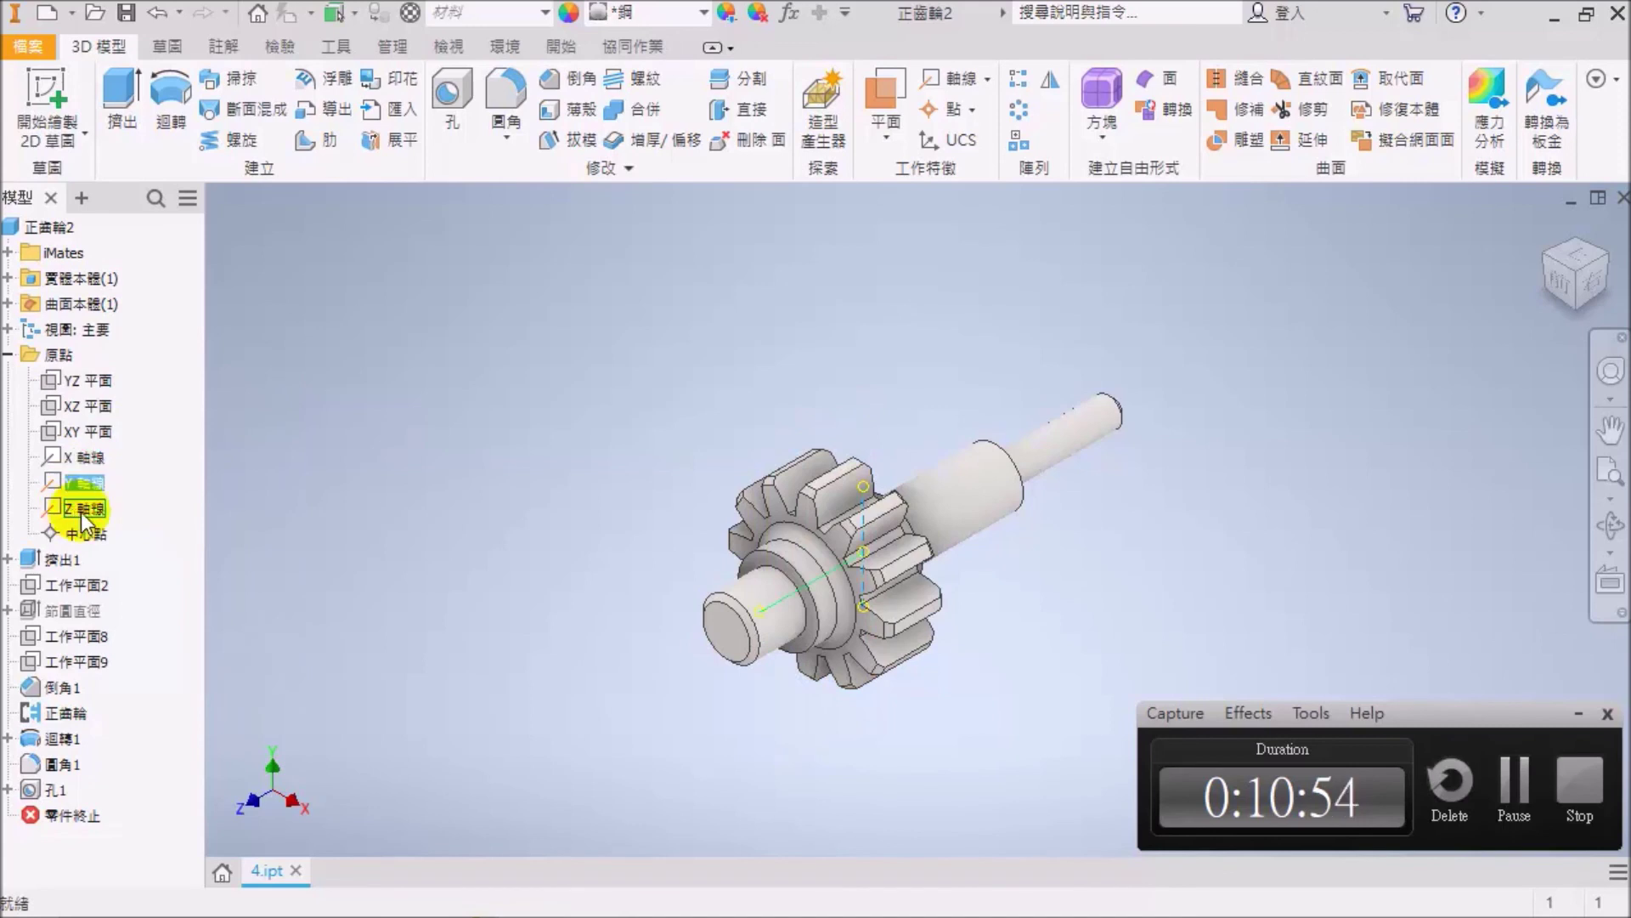
right_click(80, 511)
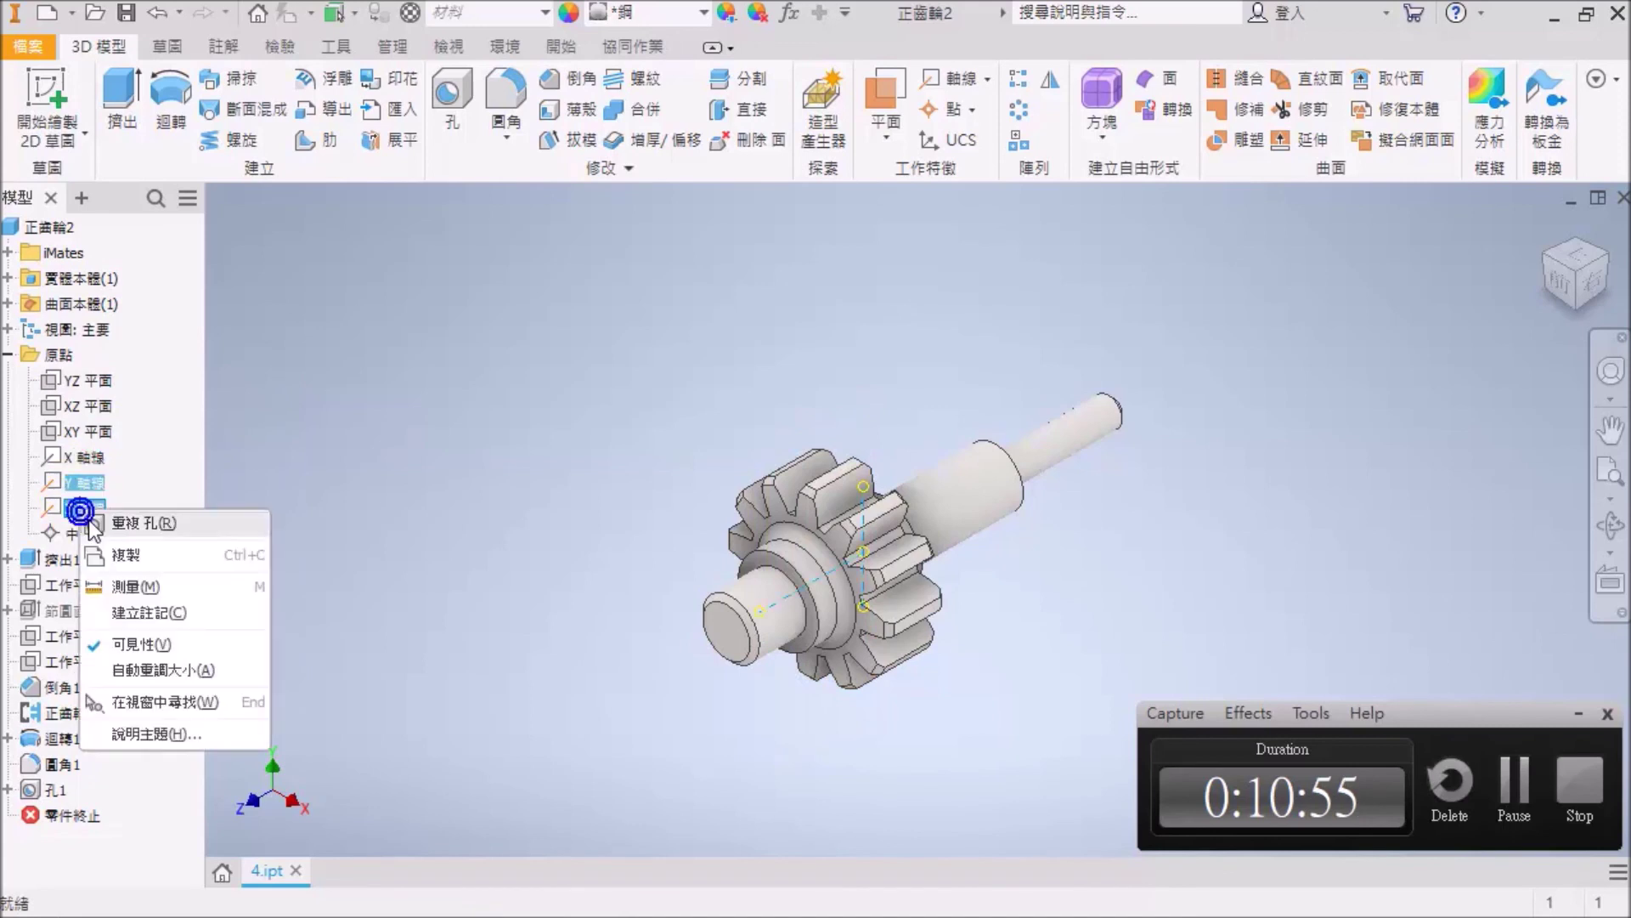
left_click(136, 646)
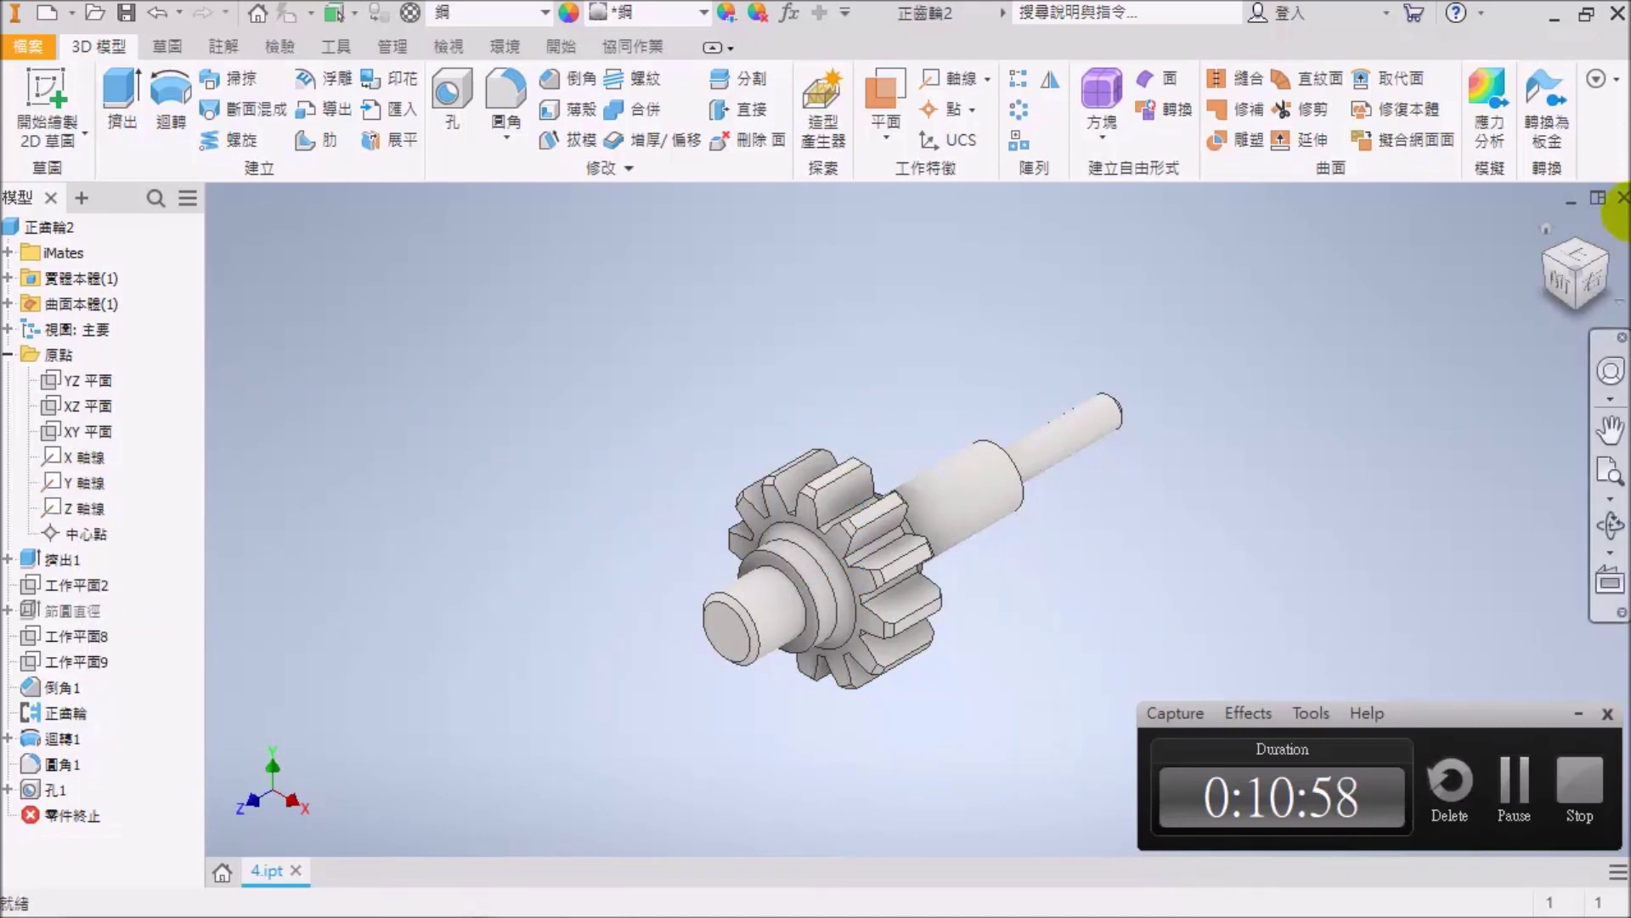
left_click(125, 12)
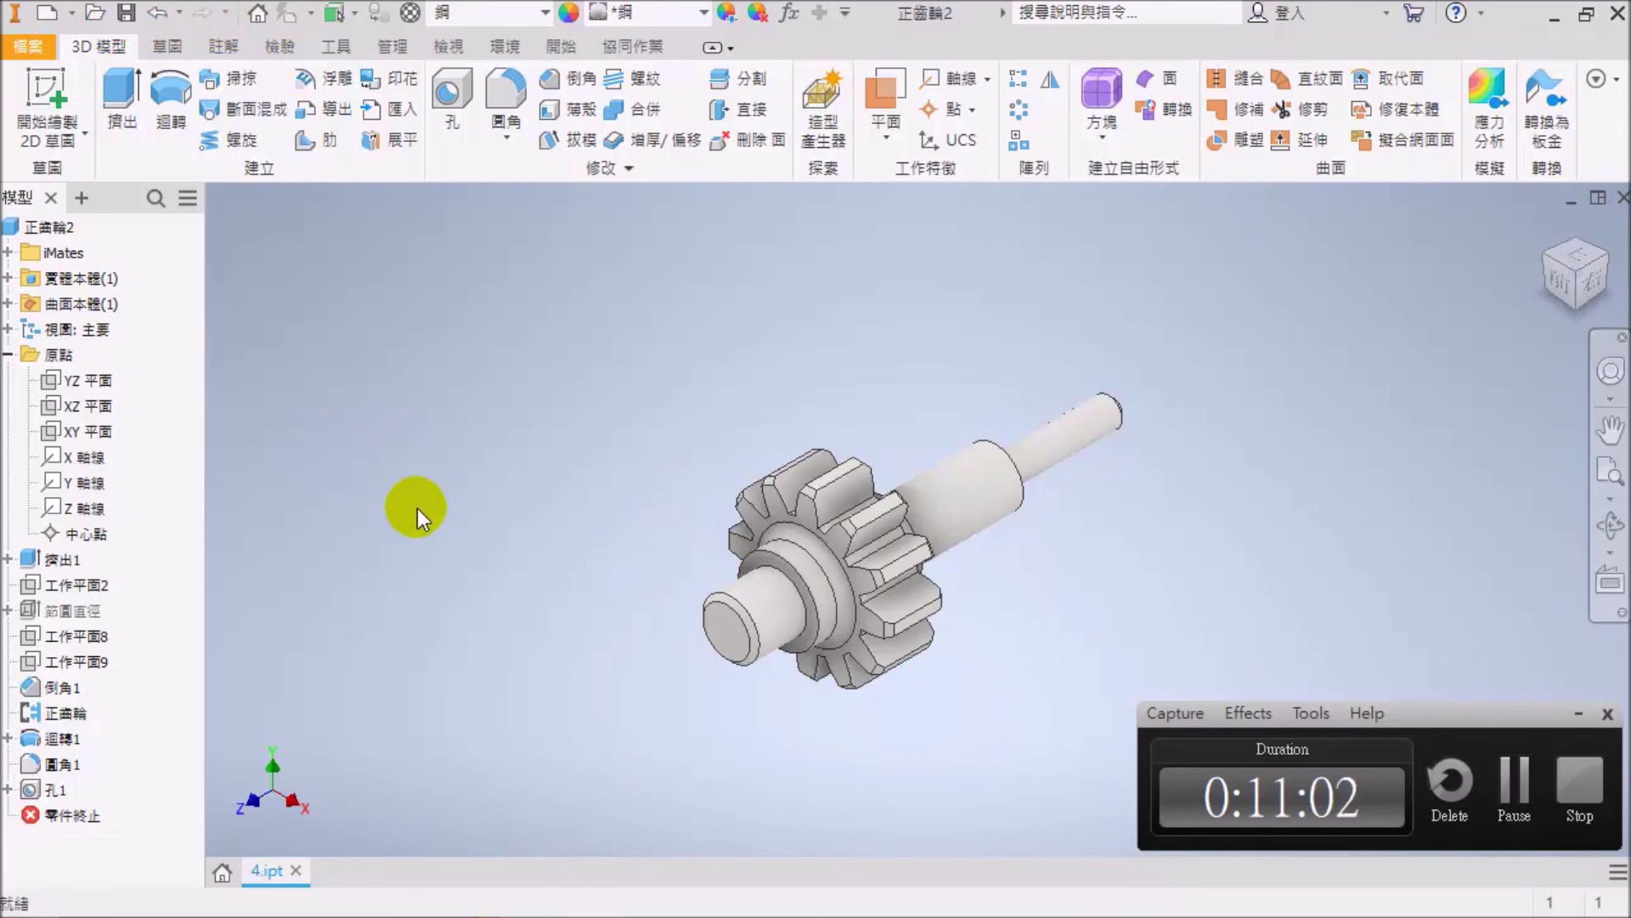